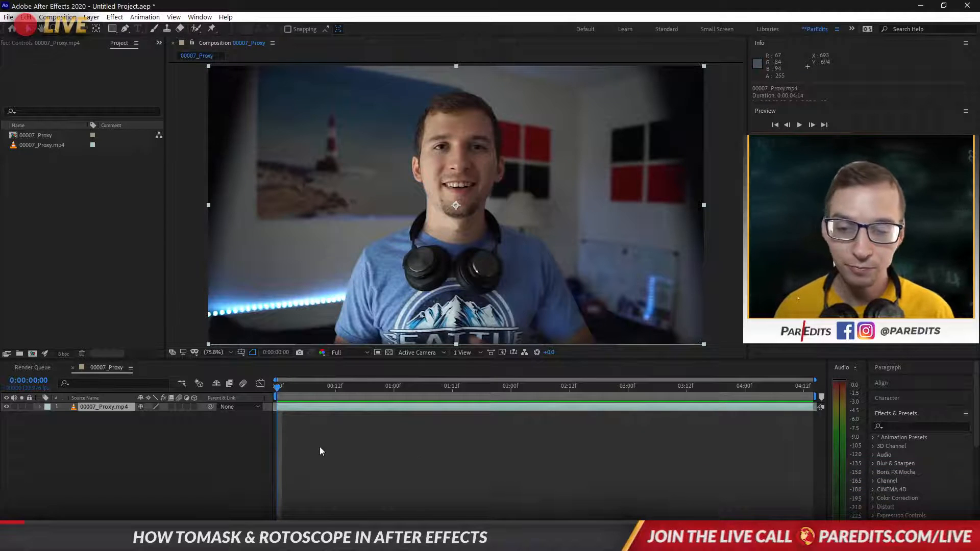
click(125, 29)
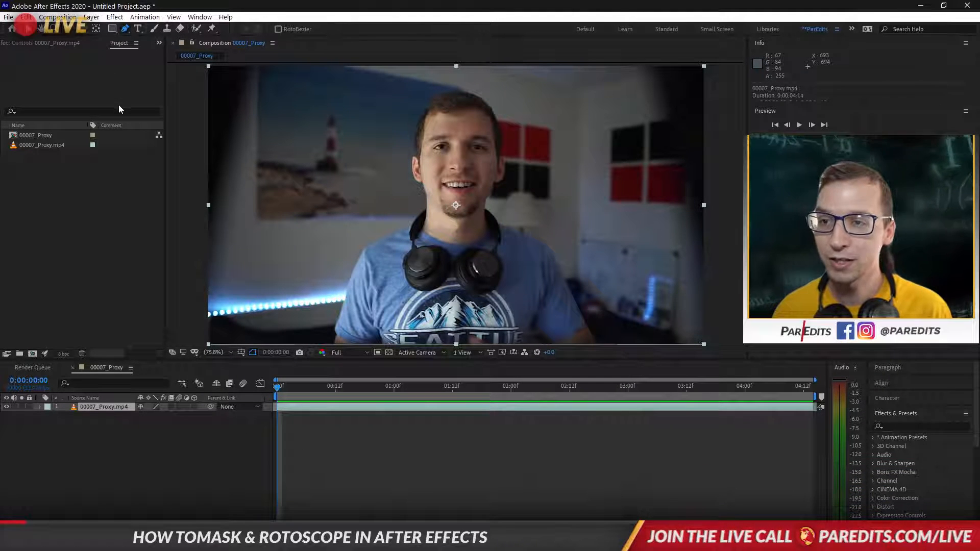
click(332, 342)
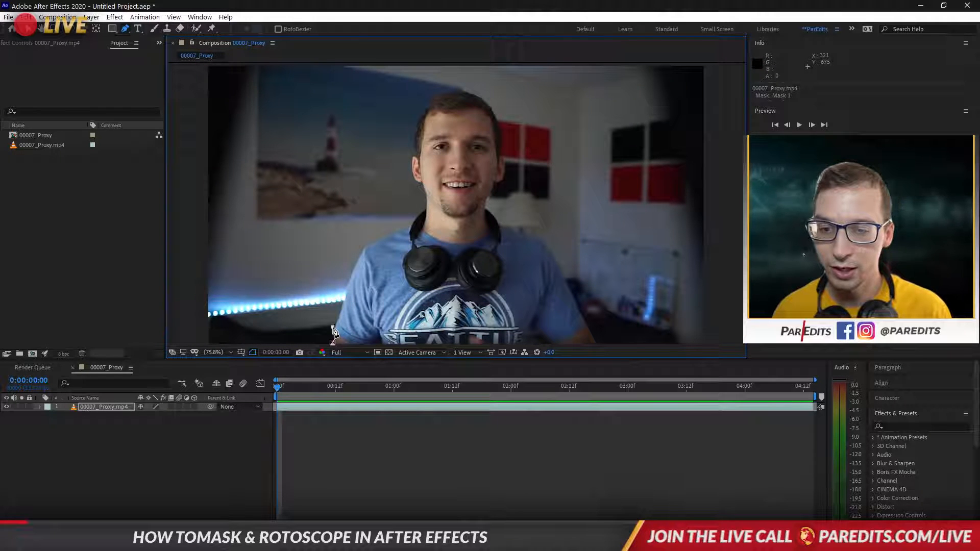
click(409, 228)
drag(413, 232, 486, 214)
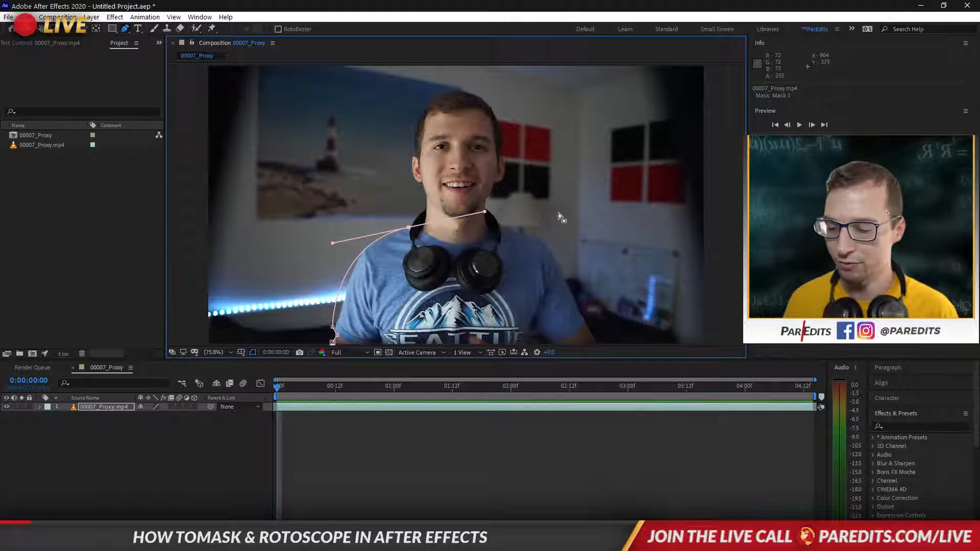
key(ctrl+z)
key(ctrl+z)
click(449, 431)
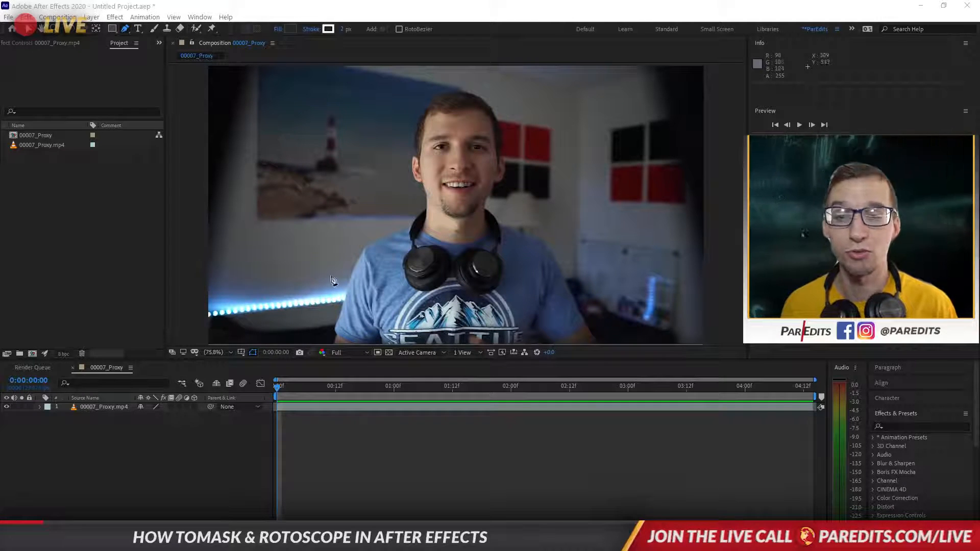
Play and scrub through the 00007_Proxy.mp4 footage to examine the subject's head and hand movement.
click(94, 407)
click(94, 407)
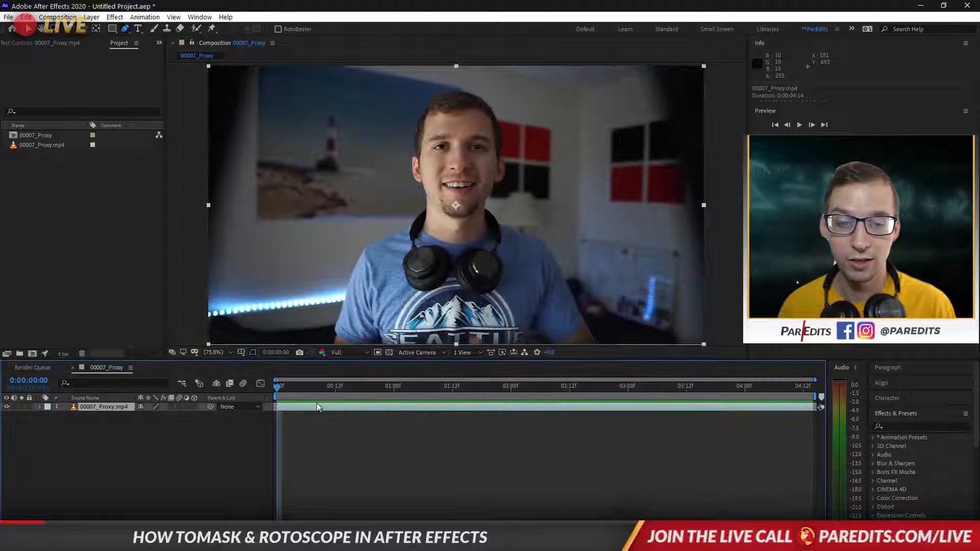
key(space)
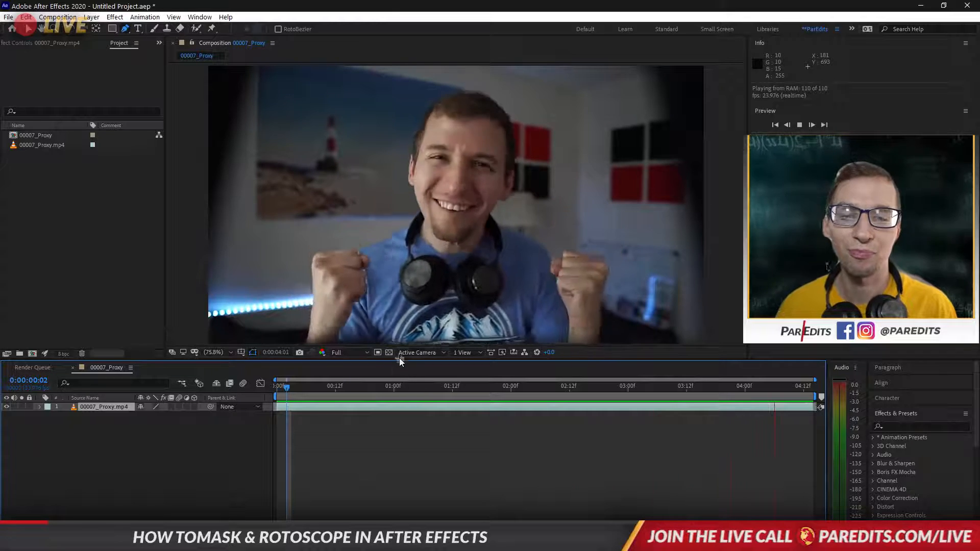
click(428, 340)
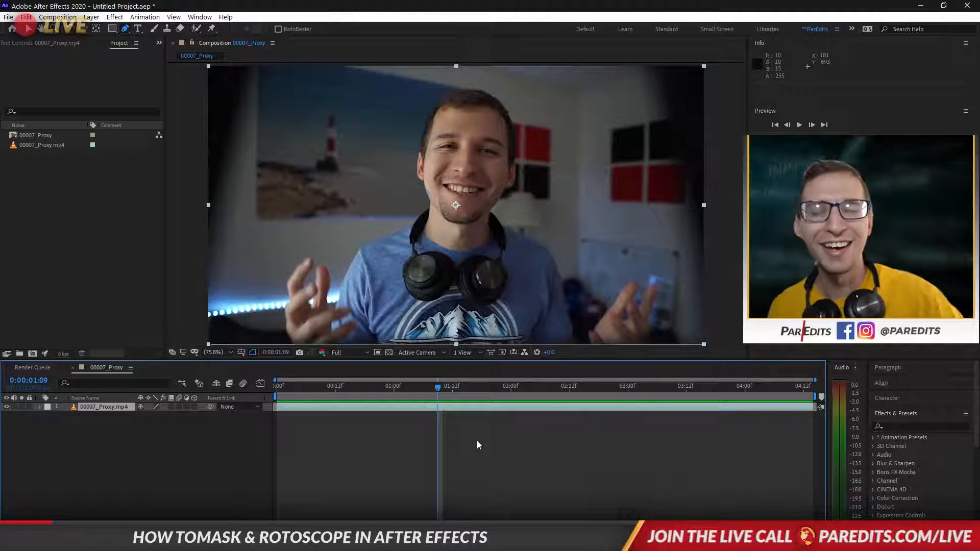
click(365, 387)
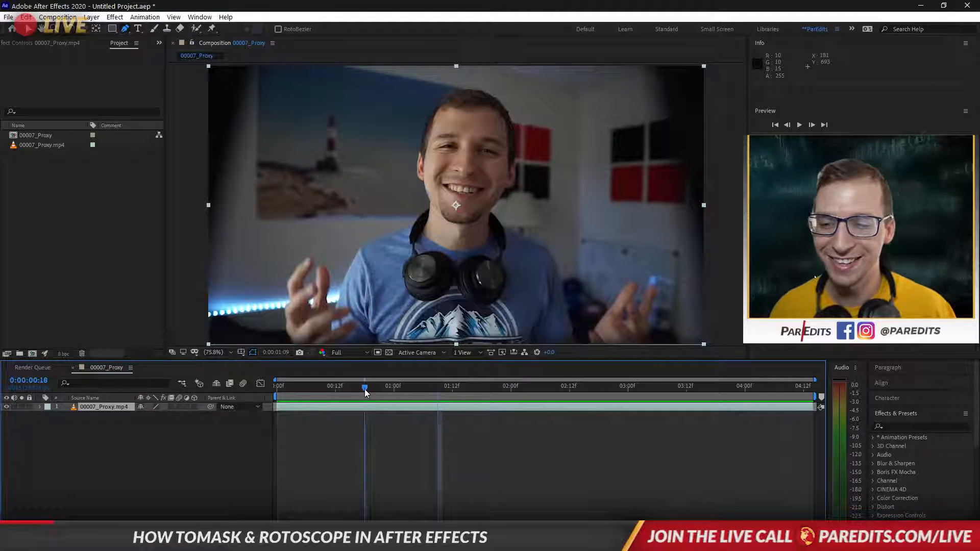
click(458, 387)
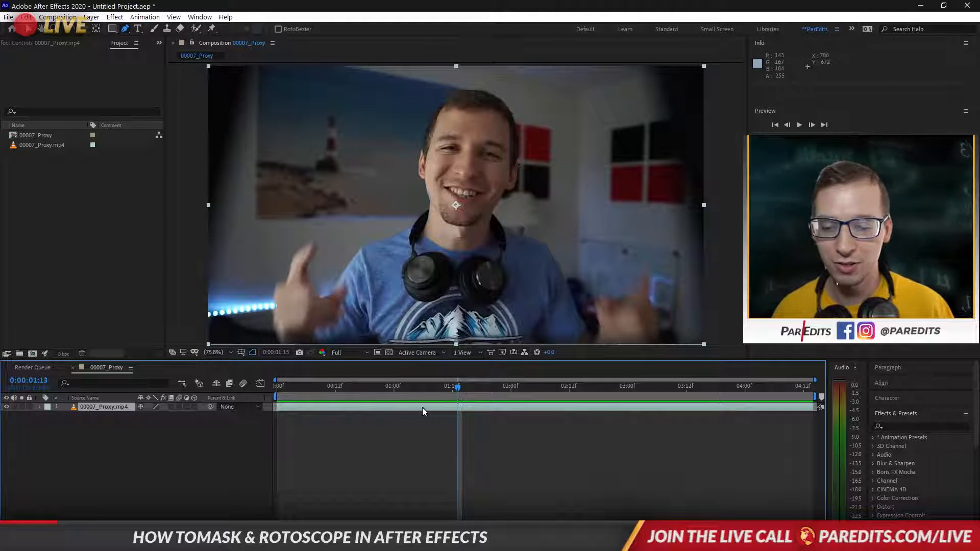
key(v)
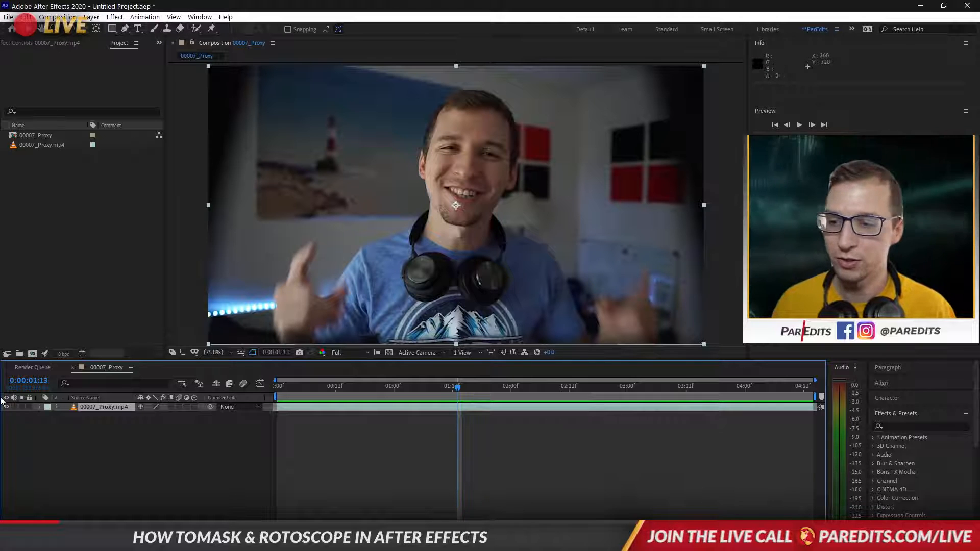
click(90, 407)
drag(321, 388, 275, 389)
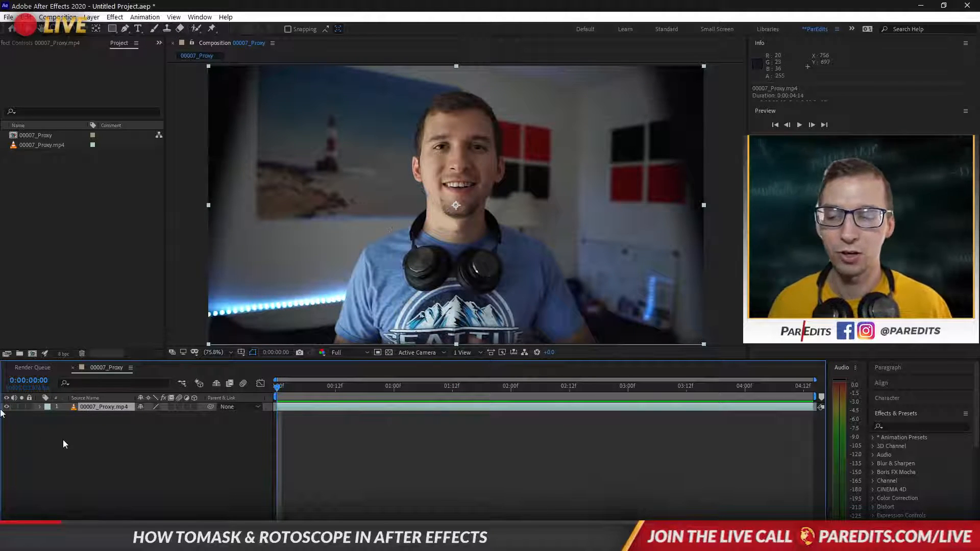
key(space)
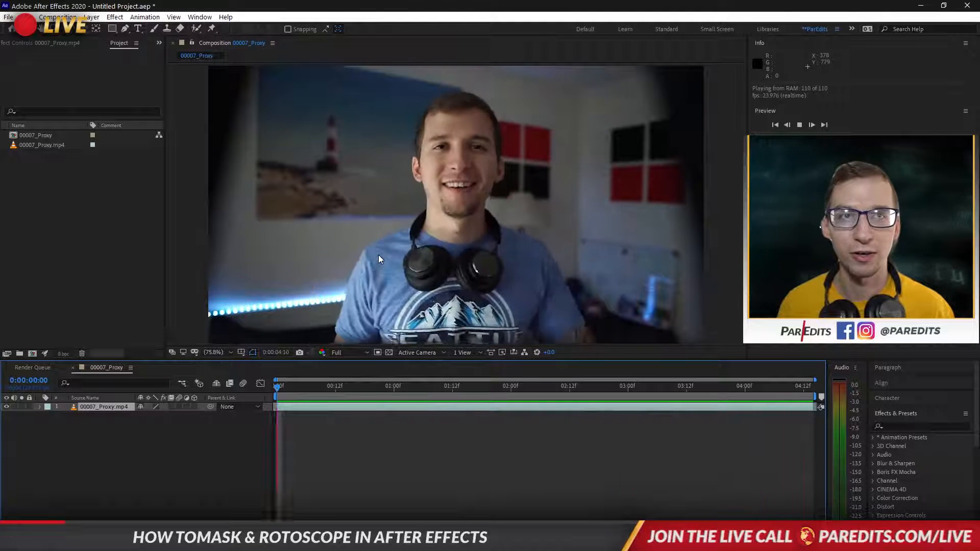
key(space)
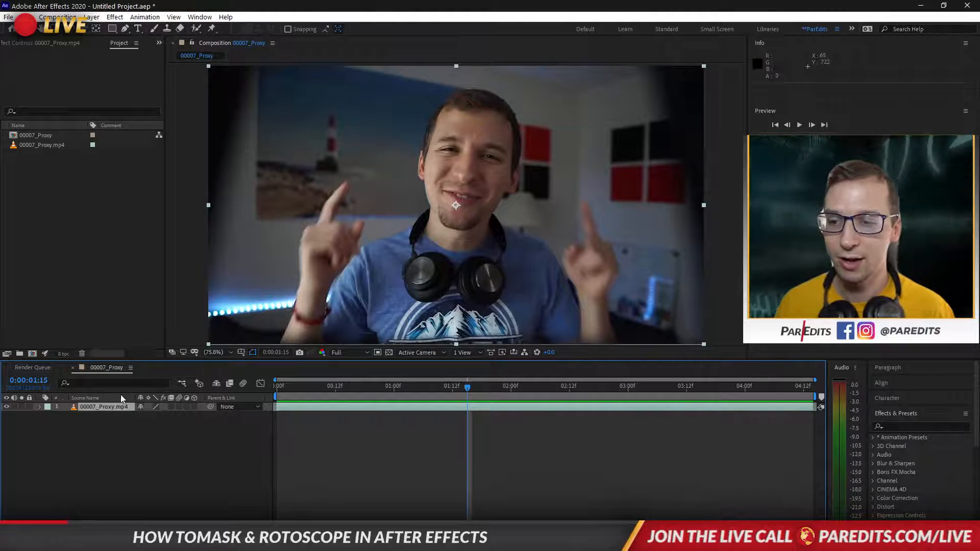
Open the 00007_Proxy.mp4 layer in its own viewer and set its in point to 0:00:10:10 and out point to 0:00:15:04.
double_click(115, 407)
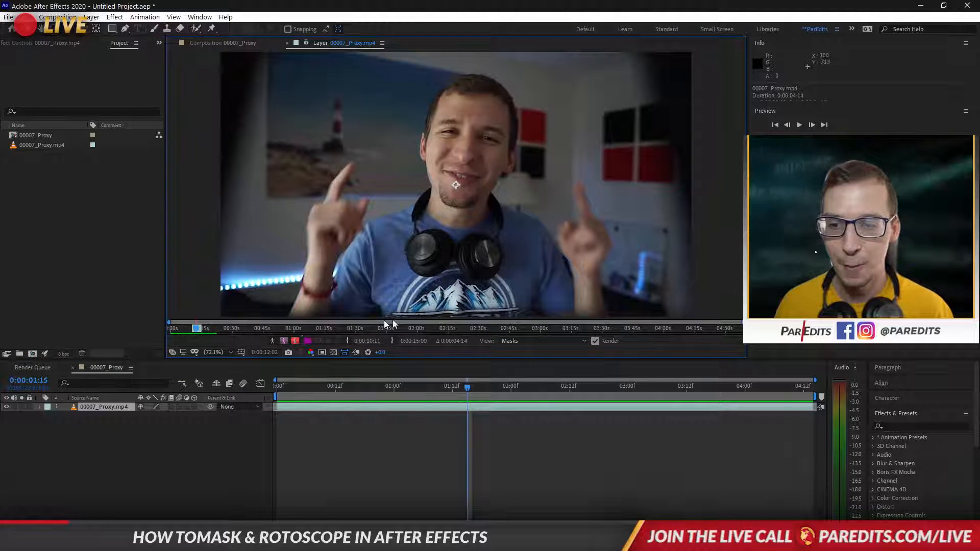
drag(219, 329, 193, 334)
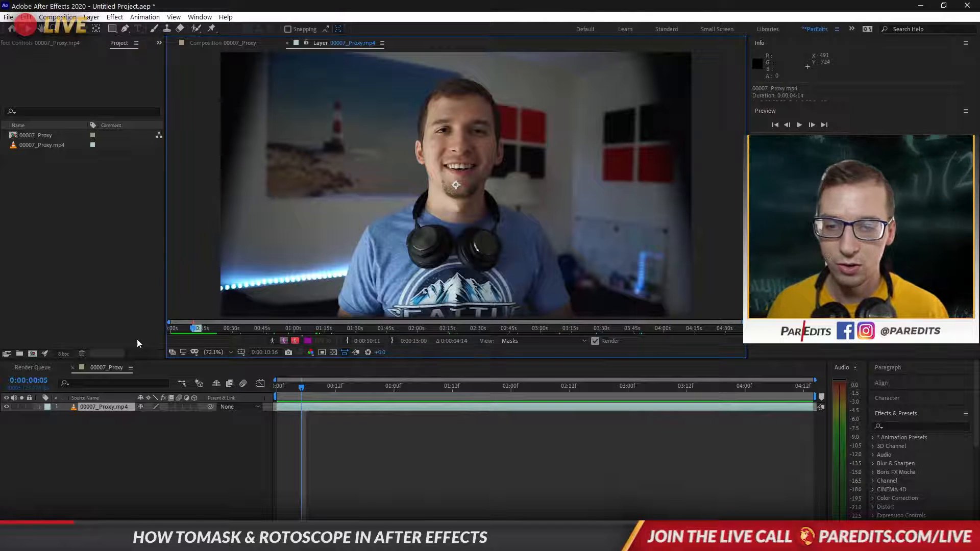
click(189, 329)
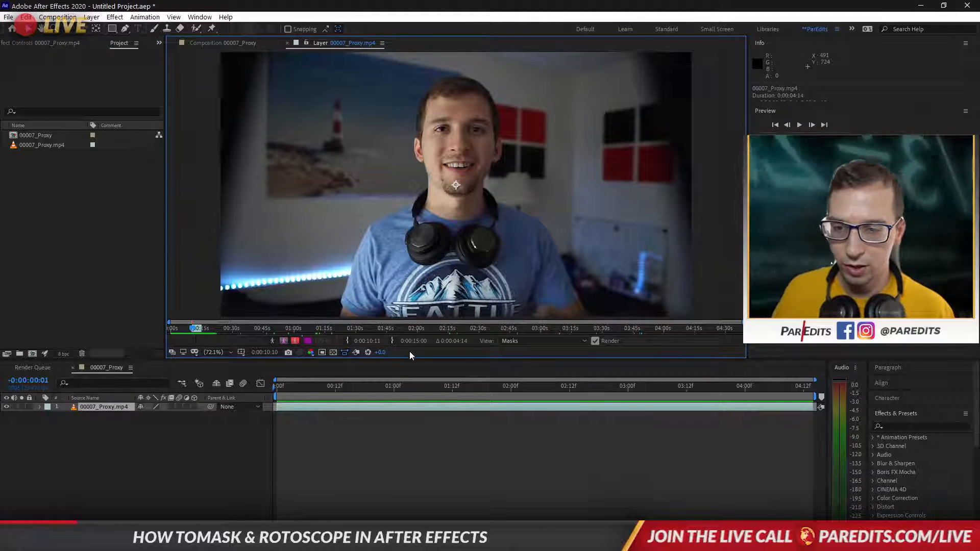
click(347, 340)
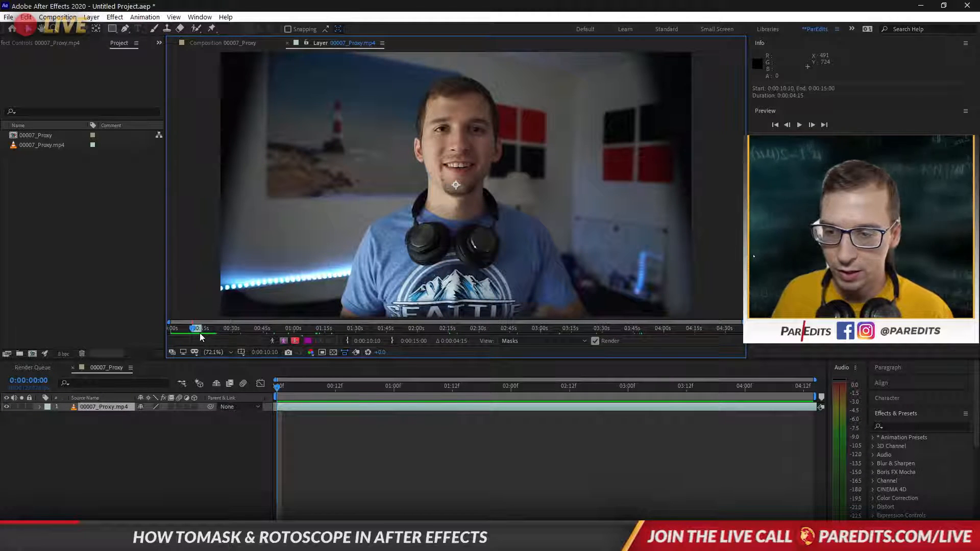
drag(200, 333, 202, 333)
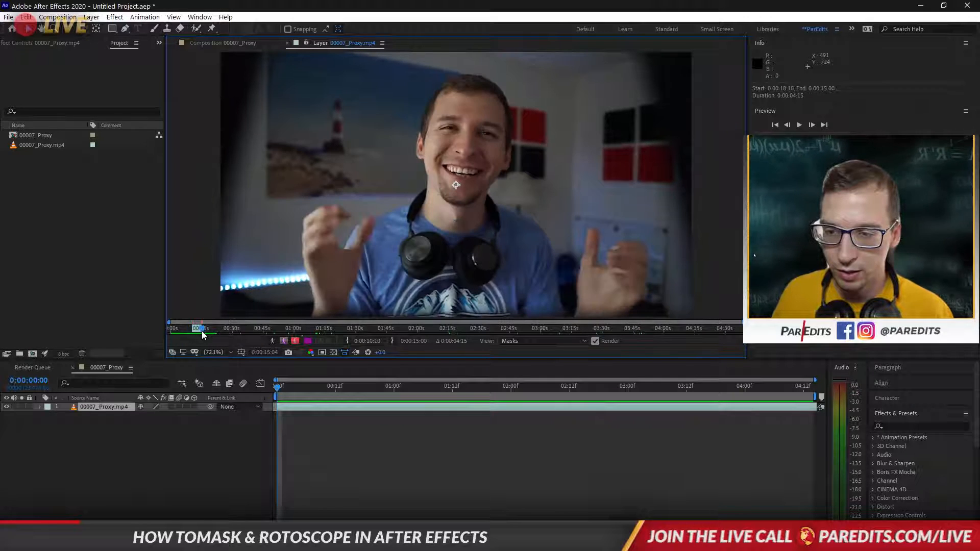
click(396, 339)
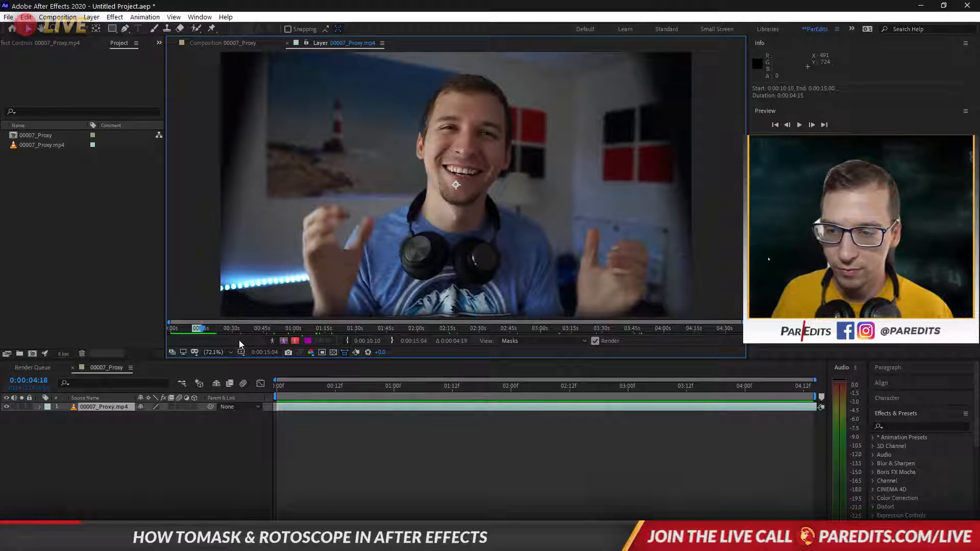
click(194, 332)
drag(194, 332, 195, 332)
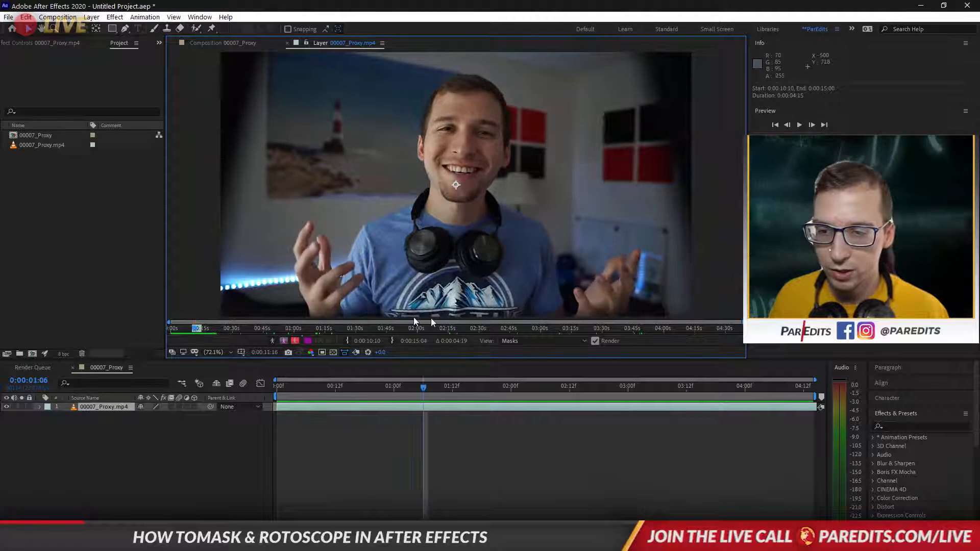
Switch to the Roto Brush tool for the footage layer.
click(197, 29)
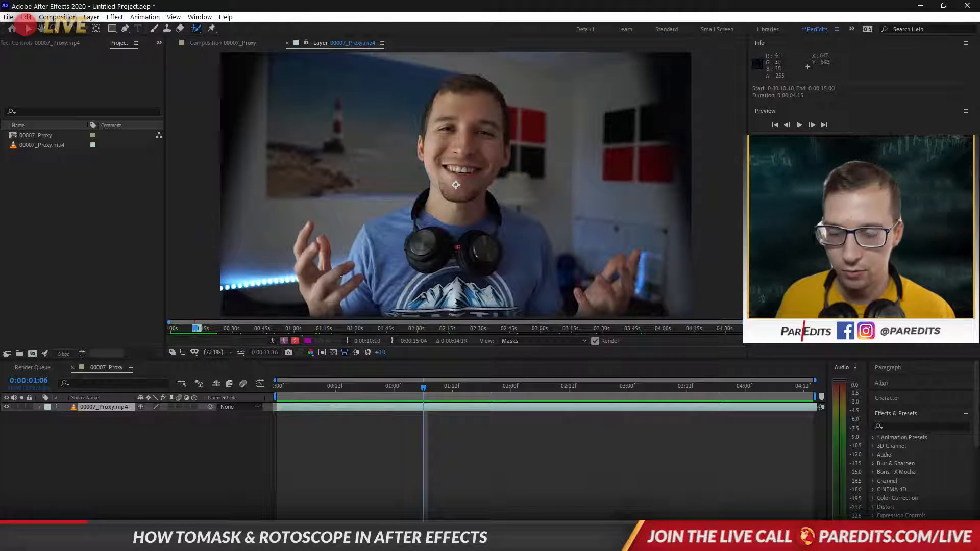
scroll(455, 184, up, 1)
scroll(454, 159, down, 1)
scroll(455, 159, up, 1)
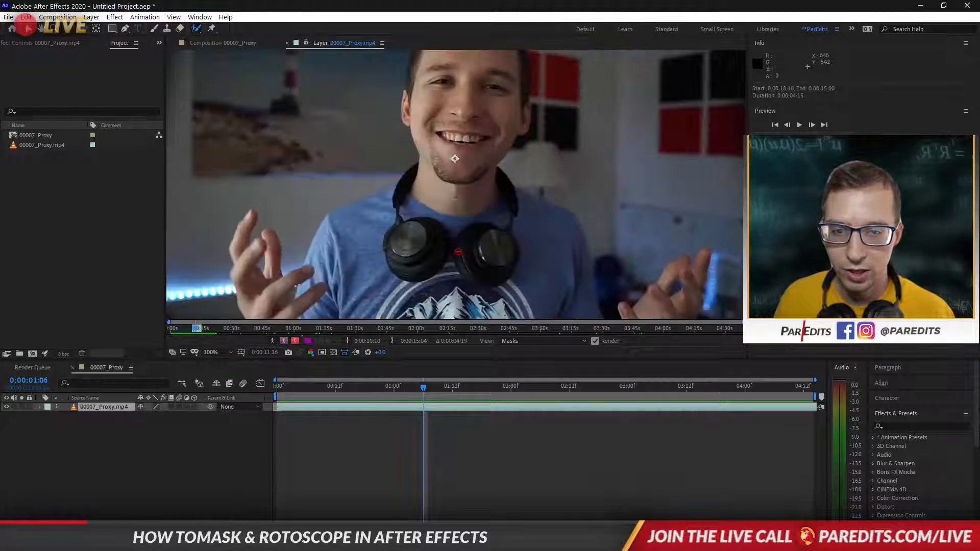
scroll(464, 229, up, 1)
scroll(462, 226, down, 2)
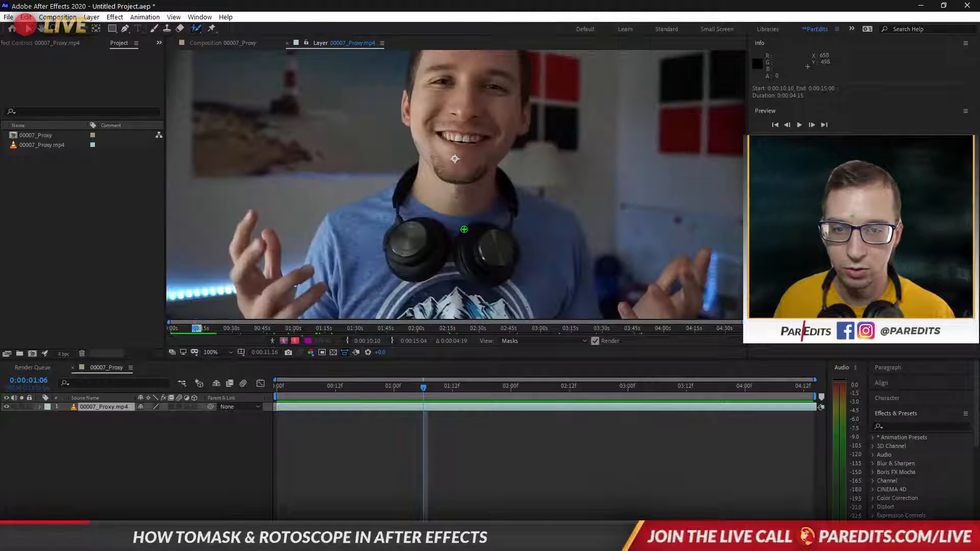
scroll(474, 212, down, 2)
scroll(473, 212, up, 2)
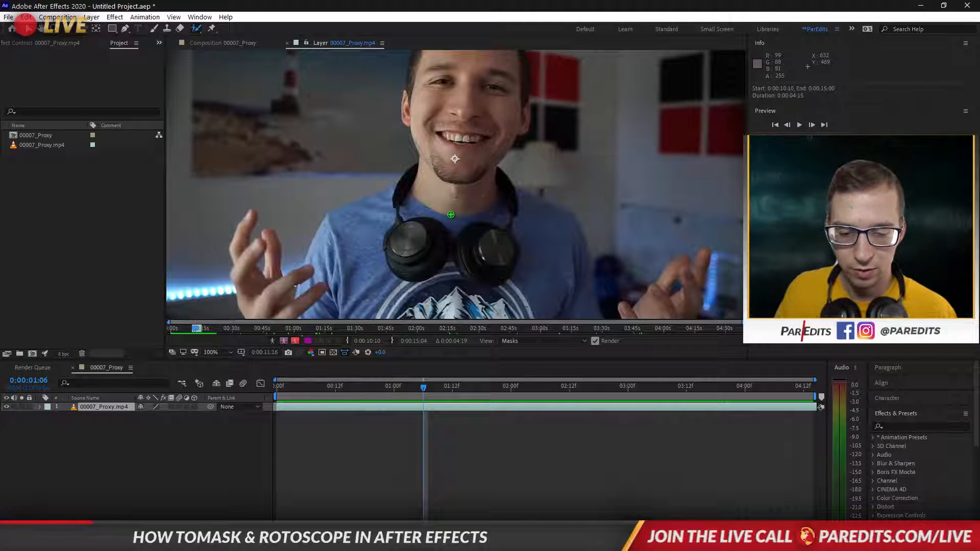
Move the current time to the layer's in point at 0:00:10:10.
key(=)
key(-)
key(=)
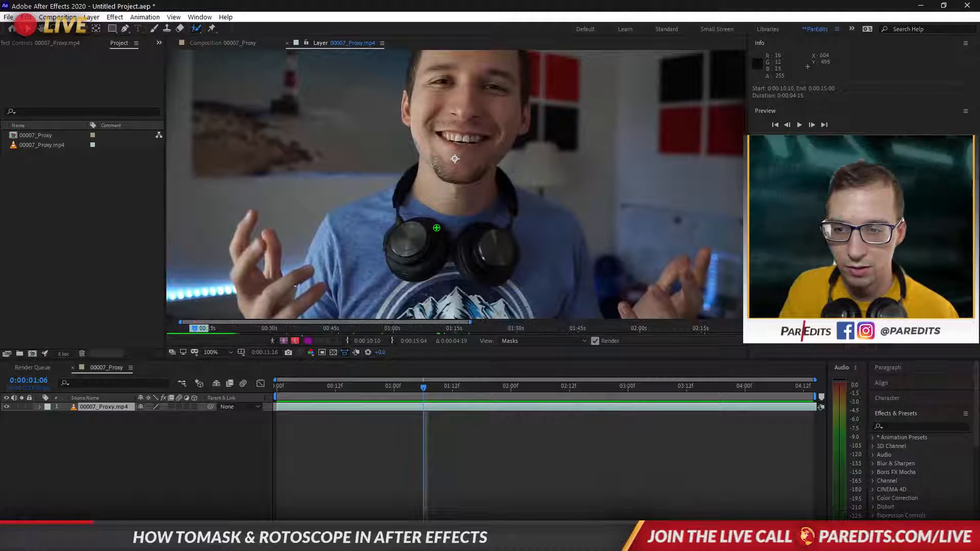
key(=)
key(=)
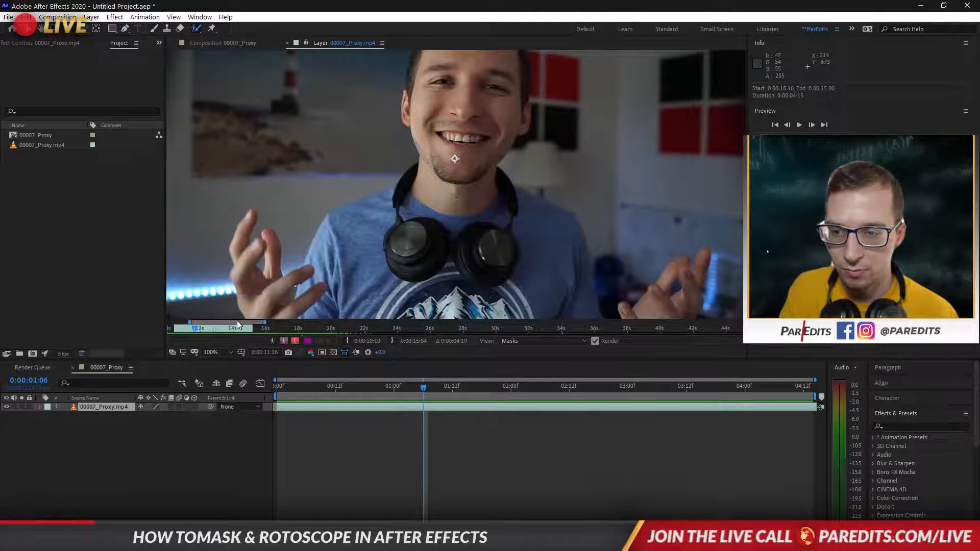
mouse_move(237, 322)
mouse_down()
mouse_move(220, 321)
mouse_move(243, 331)
mouse_up()
key(=)
key(=)
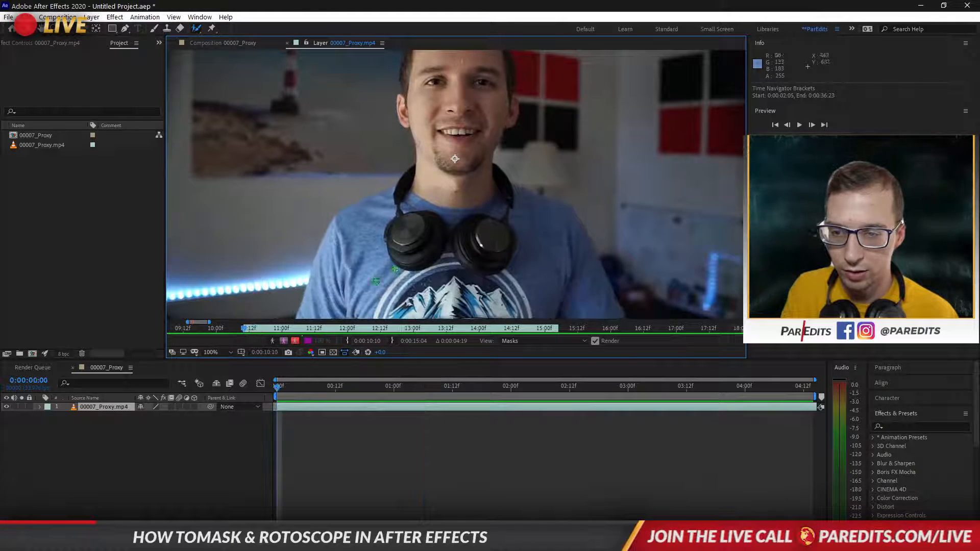
Paint a foreground Roto Brush stroke over the subject's neck, shoulders, shirt and face on the first frame.
right_click(459, 202)
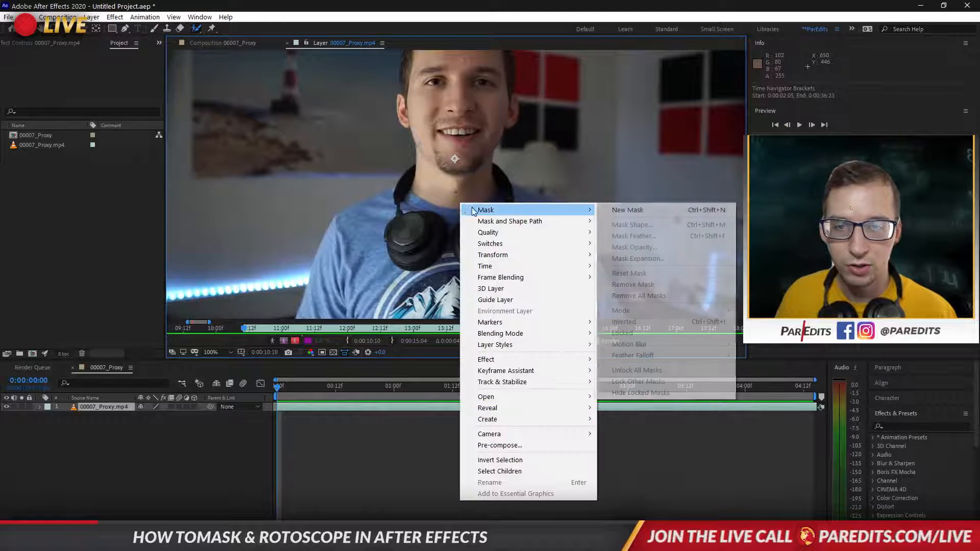
click(447, 206)
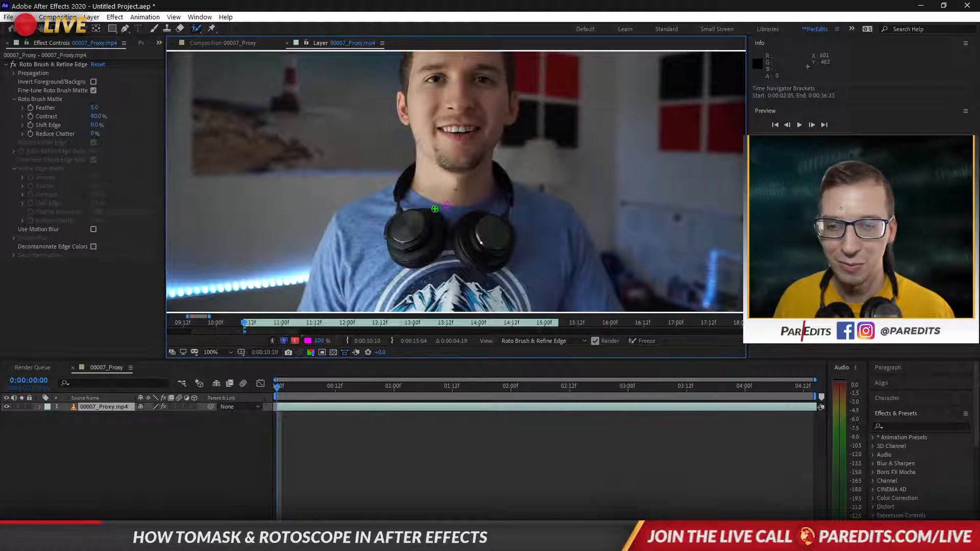
mouse_move(443, 209)
mouse_down()
mouse_move(376, 224)
mouse_move(400, 192)
mouse_up()
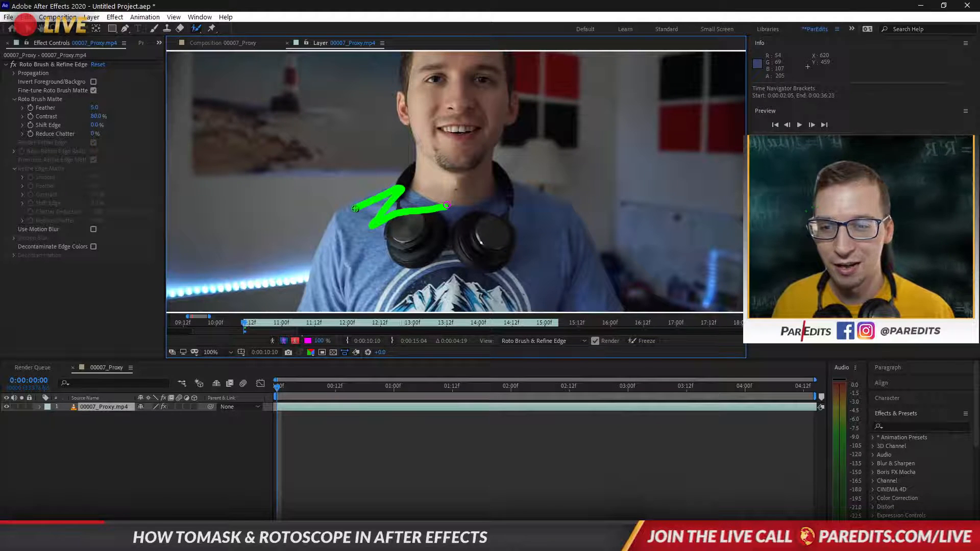
drag(337, 220, 331, 234)
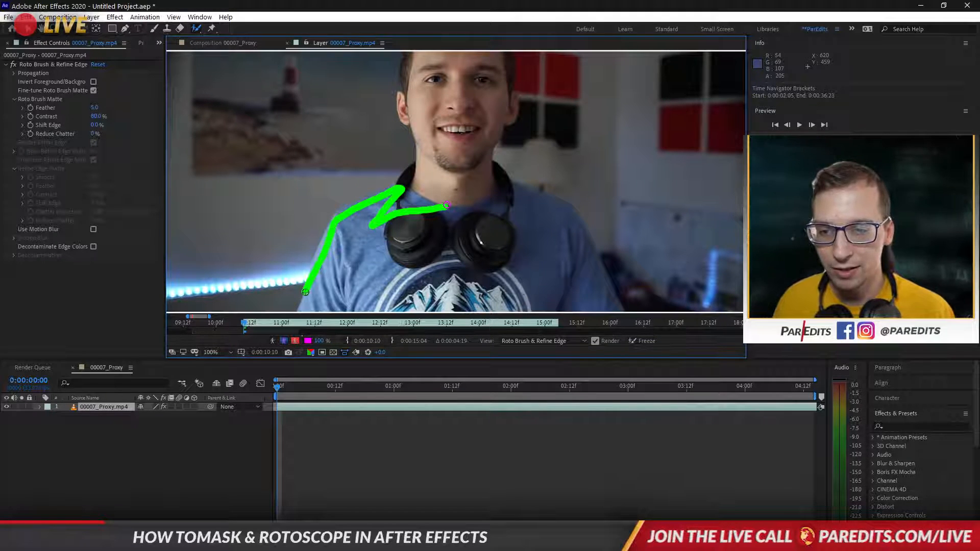
mouse_move(305, 292)
mouse_down()
mouse_move(302, 309)
mouse_move(613, 309)
mouse_move(569, 218)
mouse_move(496, 182)
mouse_move(482, 153)
mouse_move(505, 124)
mouse_move(504, 67)
mouse_up()
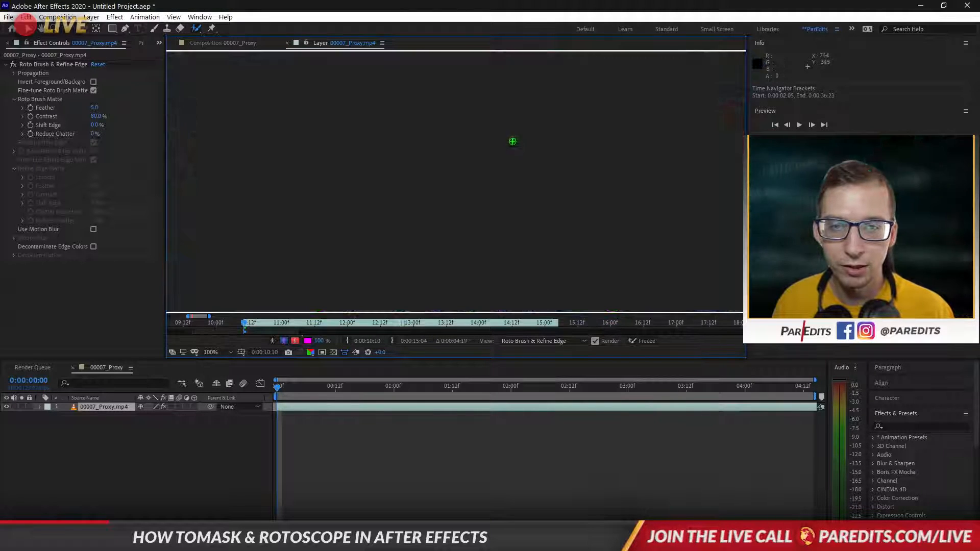
Extend the Roto Brush foreground selection over the subject's forehead, hair and the side of the face.
drag(537, 131, 533, 200)
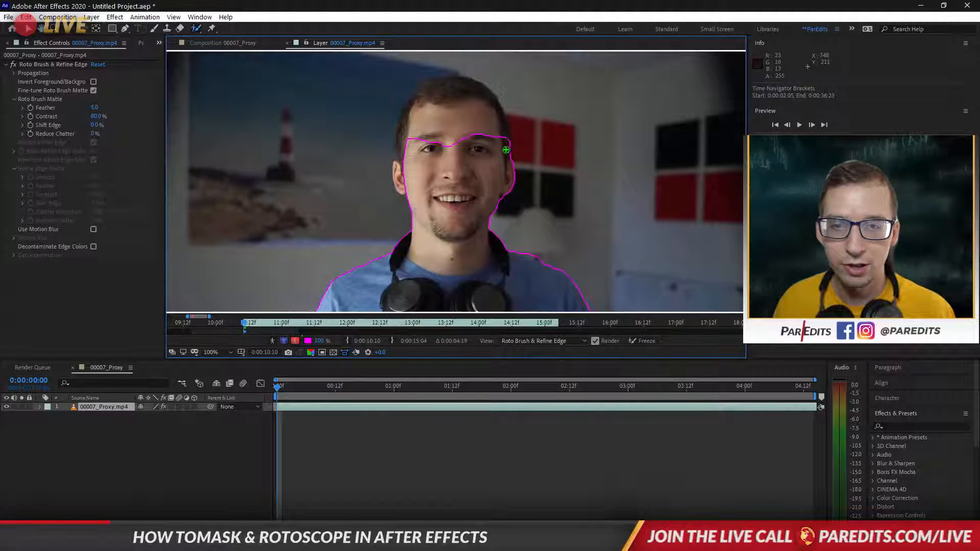
mouse_move(504, 136)
mouse_down()
mouse_move(492, 101)
mouse_move(471, 86)
mouse_move(441, 83)
mouse_move(416, 102)
mouse_up()
mouse_move(399, 151)
mouse_down()
mouse_move(407, 178)
mouse_move(396, 167)
mouse_move(423, 193)
mouse_up()
Subtract the glowing LED strip beside the subject's arm from the Roto Brush selection.
mouse_move(443, 257)
mouse_down()
mouse_move(460, 75)
mouse_move(454, 110)
mouse_up()
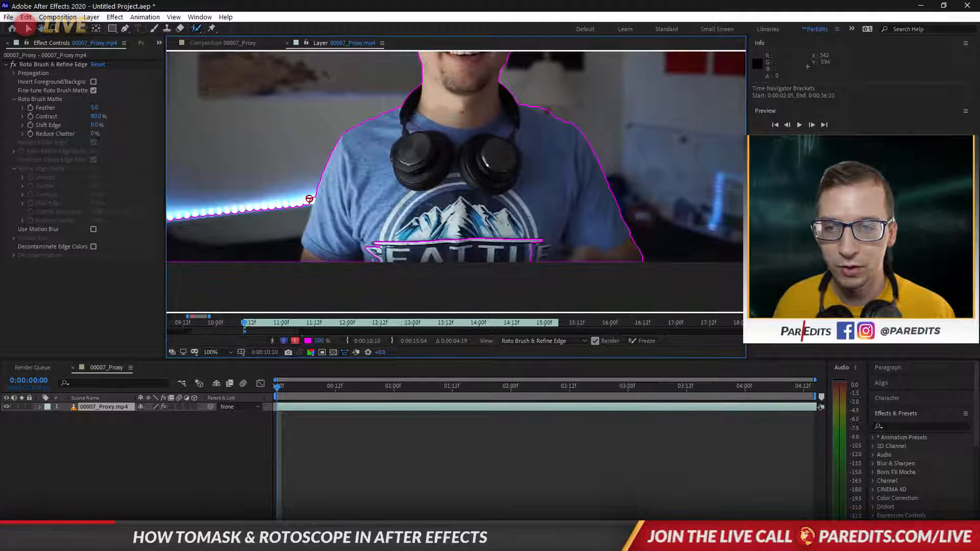
mouse_move(310, 198)
mouse_down()
mouse_move(289, 261)
mouse_move(303, 197)
mouse_move(247, 238)
mouse_move(222, 233)
mouse_move(168, 249)
mouse_move(179, 213)
mouse_move(226, 206)
mouse_up()
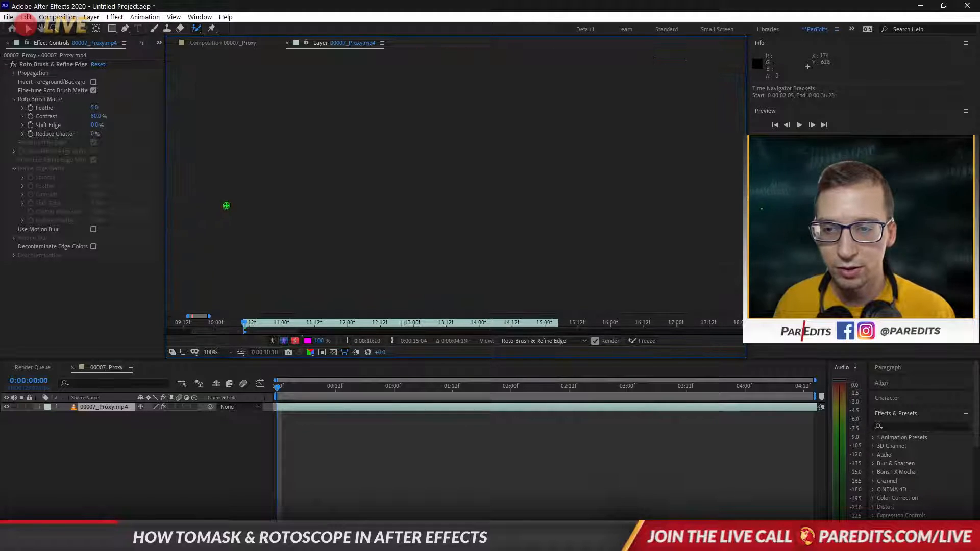
Add the shirt's lower lettering to the Roto Brush foreground and subtract the background patch beside the subject's sleeve.
mouse_move(543, 253)
mouse_down()
mouse_move(353, 248)
mouse_move(559, 238)
mouse_move(494, 254)
mouse_move(362, 257)
mouse_up()
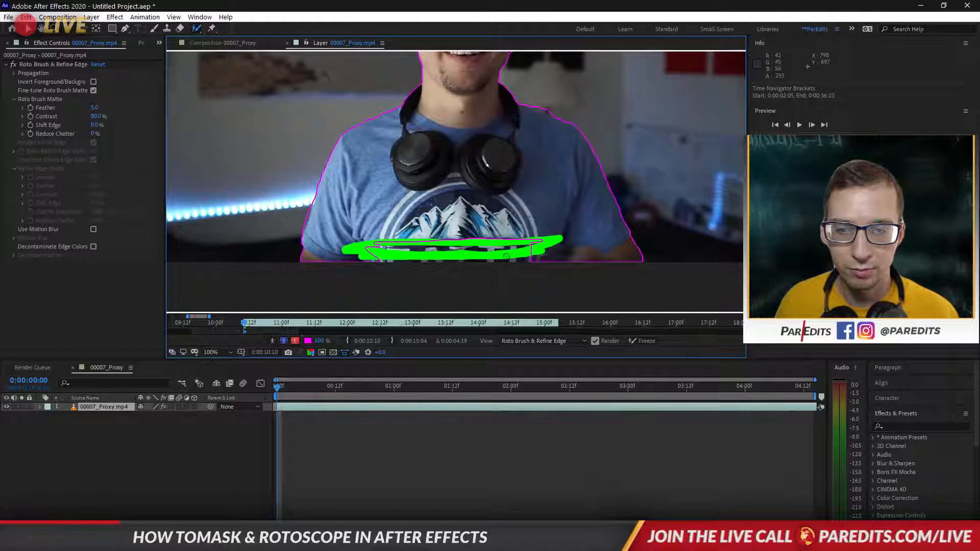
drag(506, 256, 531, 255)
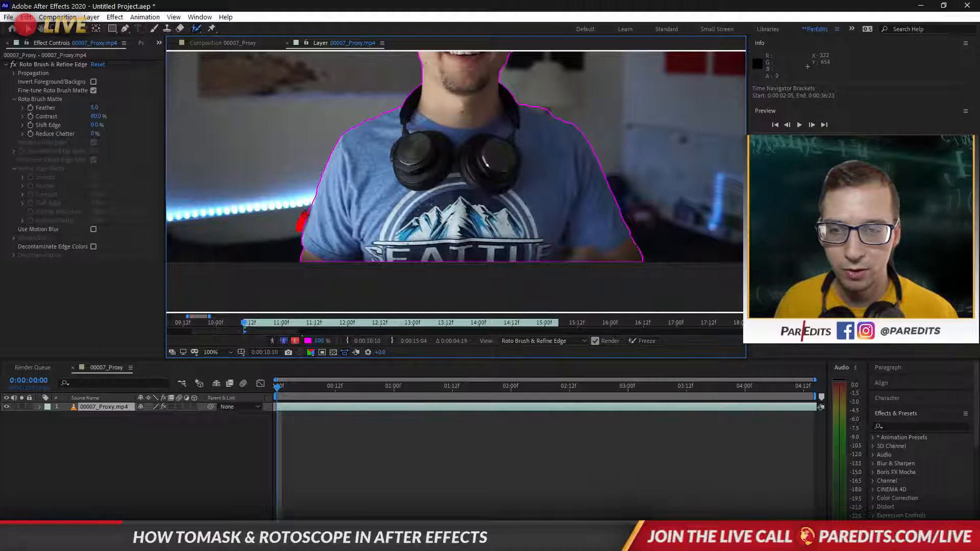
drag(309, 197, 312, 190)
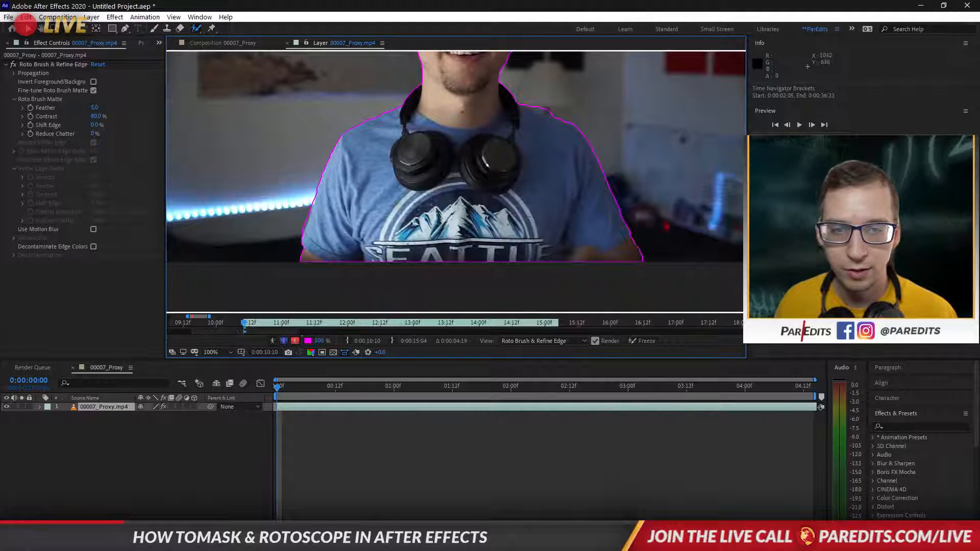
drag(575, 165, 544, 296)
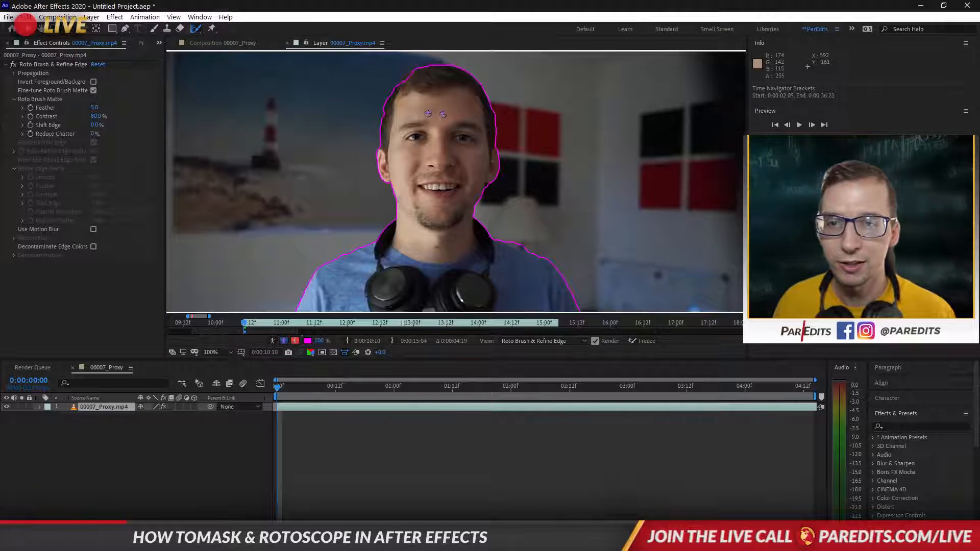
Paint a Refine Edge stroke along the hair outline from the side of the forehead over the top of the head.
scroll(429, 76, up, 4)
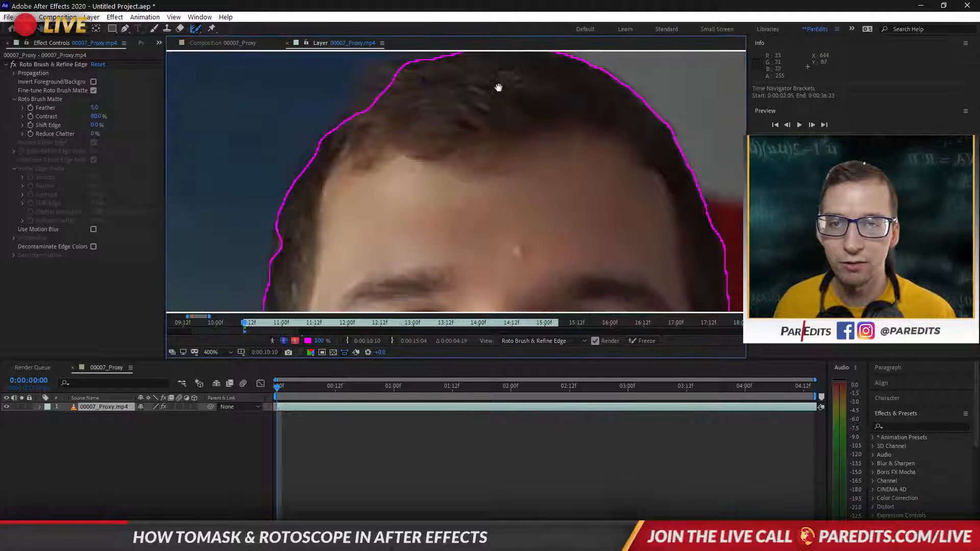
drag(499, 87, 427, 164)
mouse_move(465, 137)
mouse_down()
mouse_move(389, 133)
mouse_move(306, 164)
mouse_up()
drag(277, 200, 225, 276)
key(alt+w)
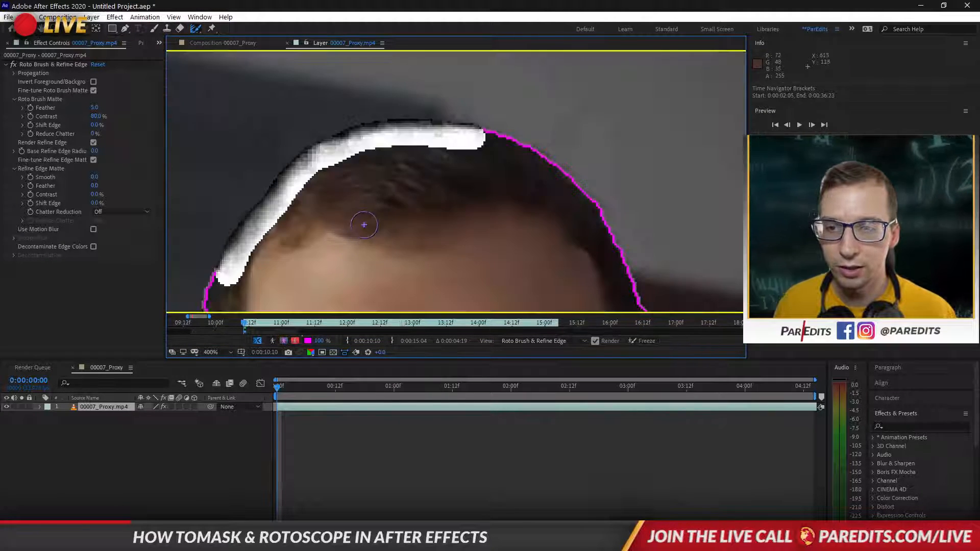
Continue the Refine Edge stroke down the side of the face, neck, shoulder and sleeve beside the LED strip.
scroll(350, 238, down, 1)
key(space)
mouse_move(344, 258)
mouse_down()
mouse_move(464, 59)
mouse_move(471, 103)
mouse_move(412, 103)
mouse_move(401, 128)
mouse_move(395, 223)
mouse_move(435, 311)
mouse_up()
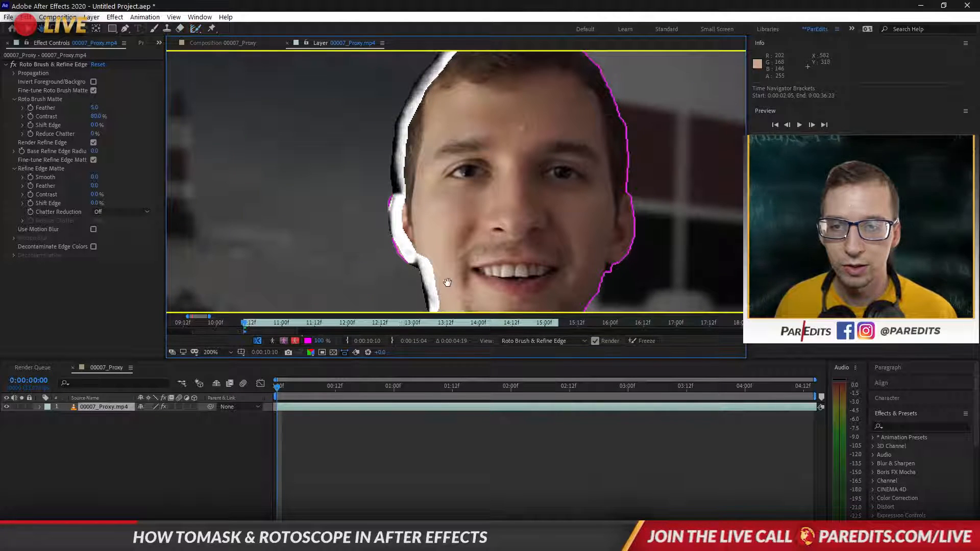
mouse_move(447, 282)
mouse_down()
mouse_move(446, 102)
mouse_move(434, 56)
mouse_move(414, 113)
mouse_move(379, 153)
mouse_move(252, 220)
mouse_move(213, 300)
mouse_up()
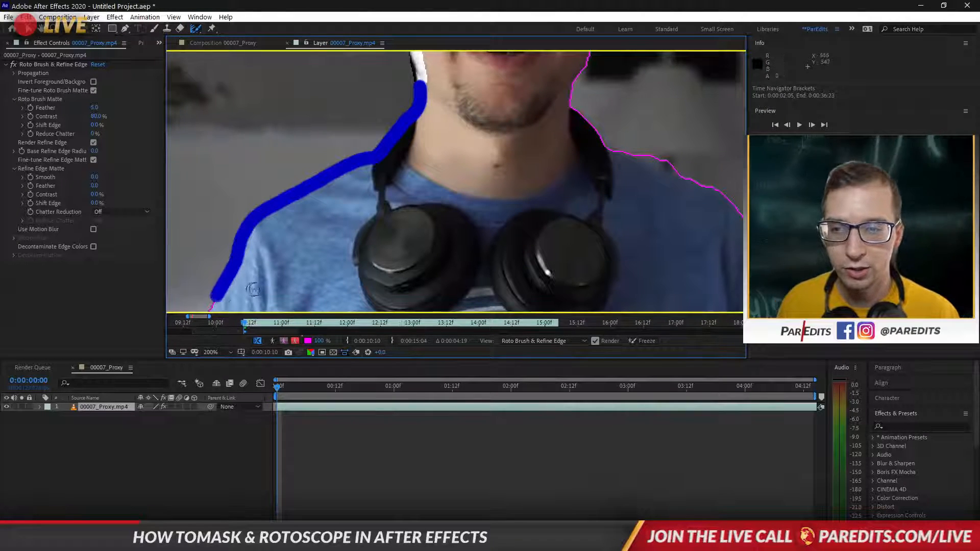
drag(281, 293, 477, 77)
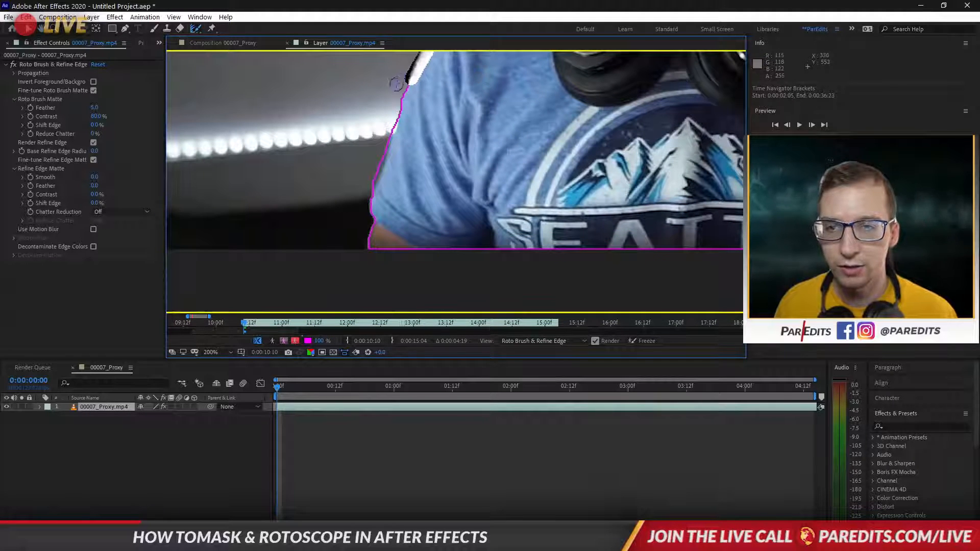
mouse_move(413, 74)
mouse_down()
mouse_move(370, 201)
mouse_move(365, 245)
mouse_move(389, 248)
mouse_up()
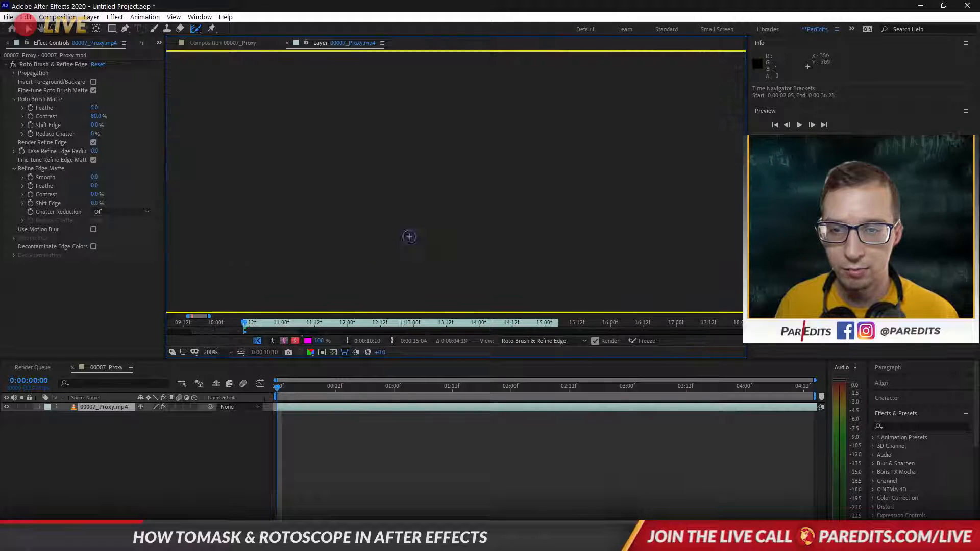
Paint Refine Edge strokes up the opposite arm and over that shoulder to the headphones at the neck.
drag(607, 199, 226, 157)
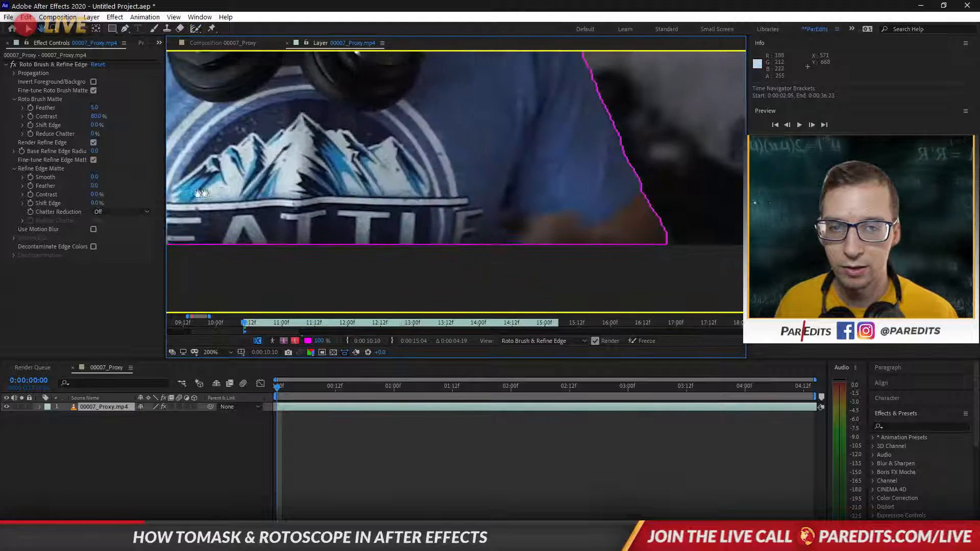
mouse_move(652, 240)
mouse_down()
mouse_move(538, 258)
mouse_move(498, 284)
mouse_move(502, 238)
mouse_up()
mouse_move(479, 249)
mouse_down()
mouse_move(470, 265)
mouse_move(379, 60)
mouse_up()
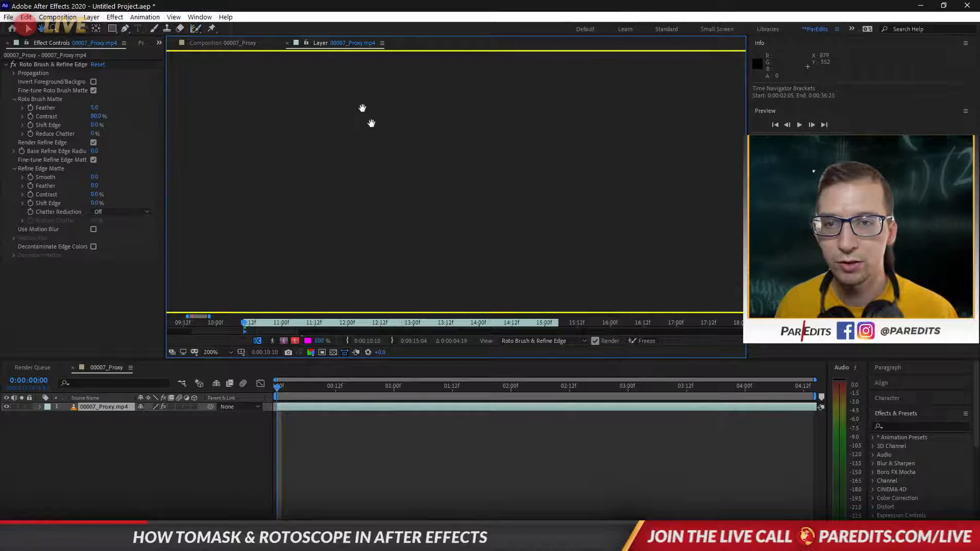
mouse_move(479, 249)
mouse_down()
mouse_move(431, 168)
mouse_move(317, 123)
mouse_move(286, 62)
mouse_up()
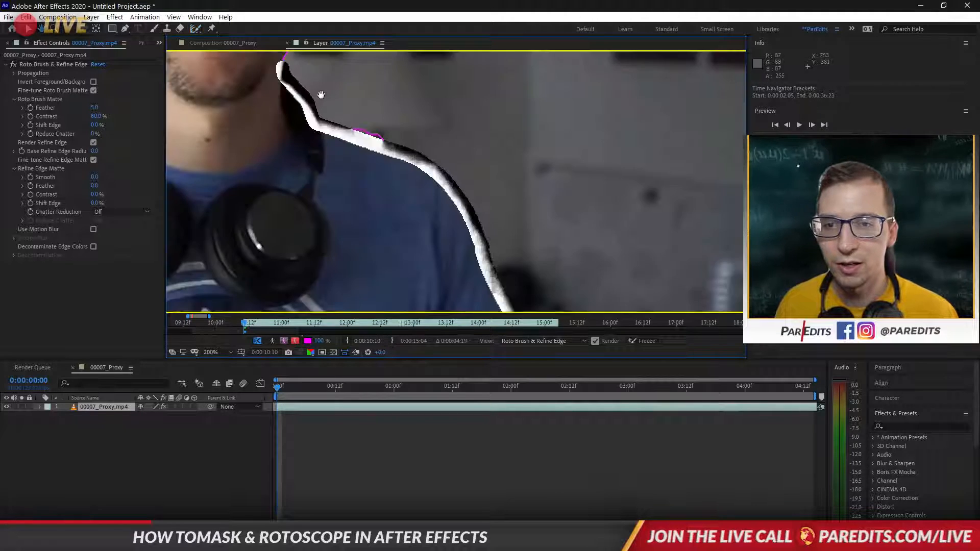
drag(321, 96, 420, 281)
Extend the Refine Edge stroke up the remaining side of the neck, face and hair, joining the stroke on top.
mouse_move(379, 254)
mouse_down()
mouse_move(432, 164)
mouse_move(424, 56)
mouse_up()
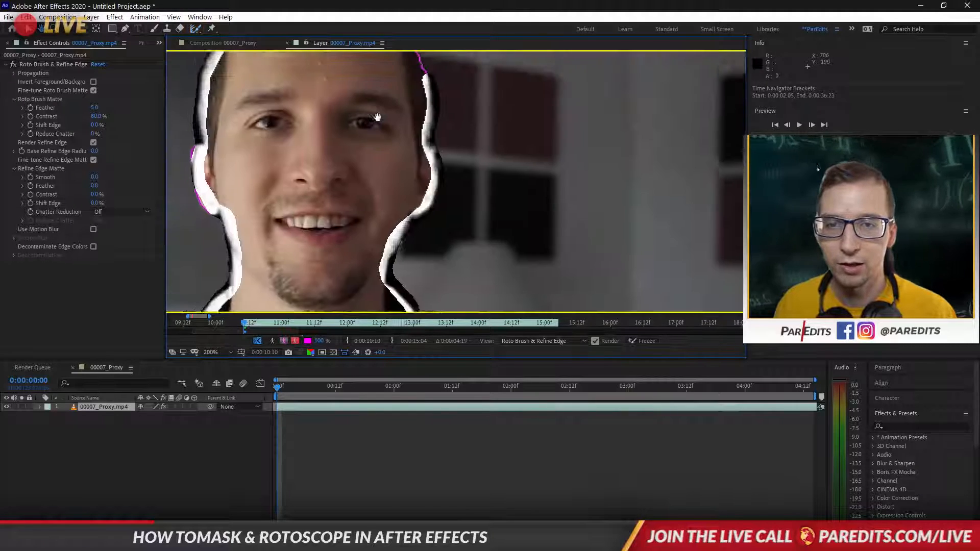
drag(385, 108, 444, 249)
mouse_move(493, 218)
mouse_down()
mouse_move(454, 148)
mouse_move(424, 124)
mouse_move(404, 122)
mouse_up()
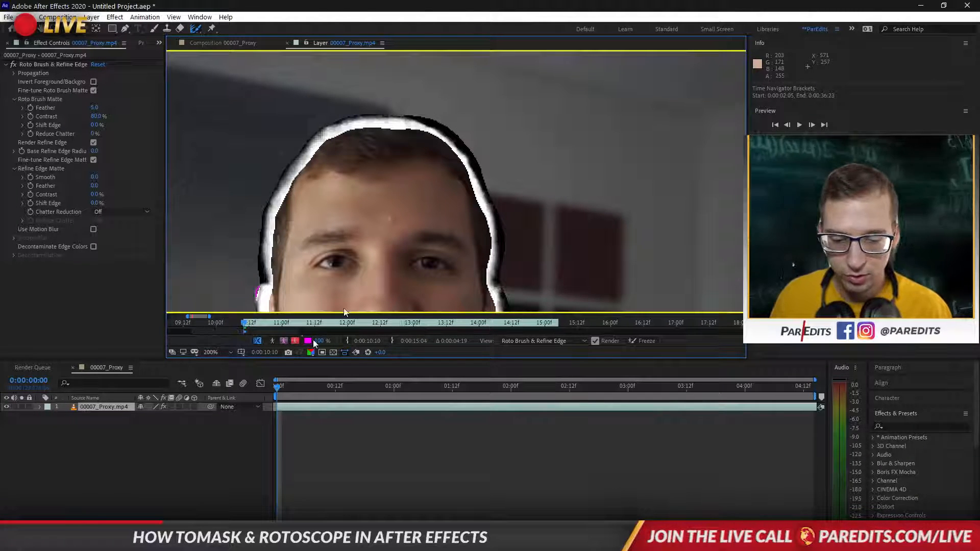
key(comma)
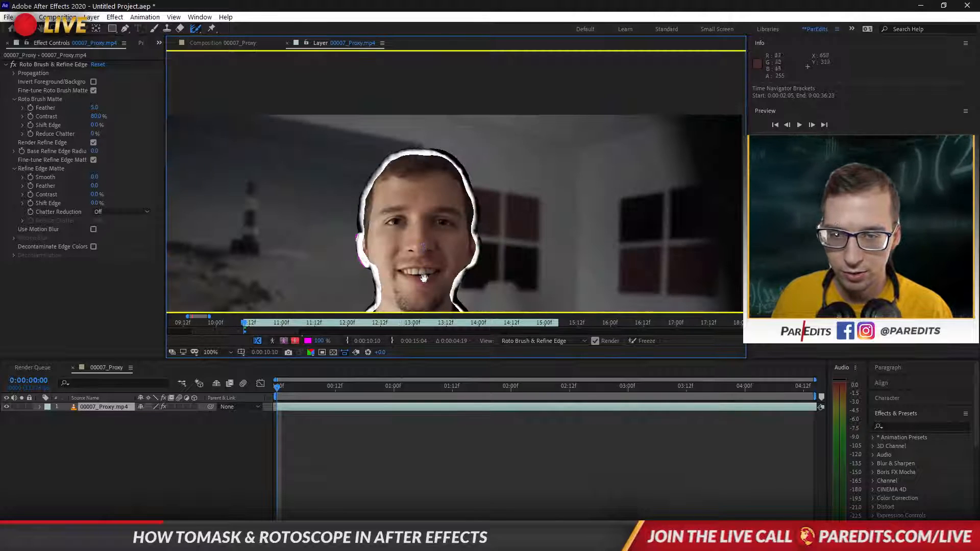
drag(424, 247, 454, 180)
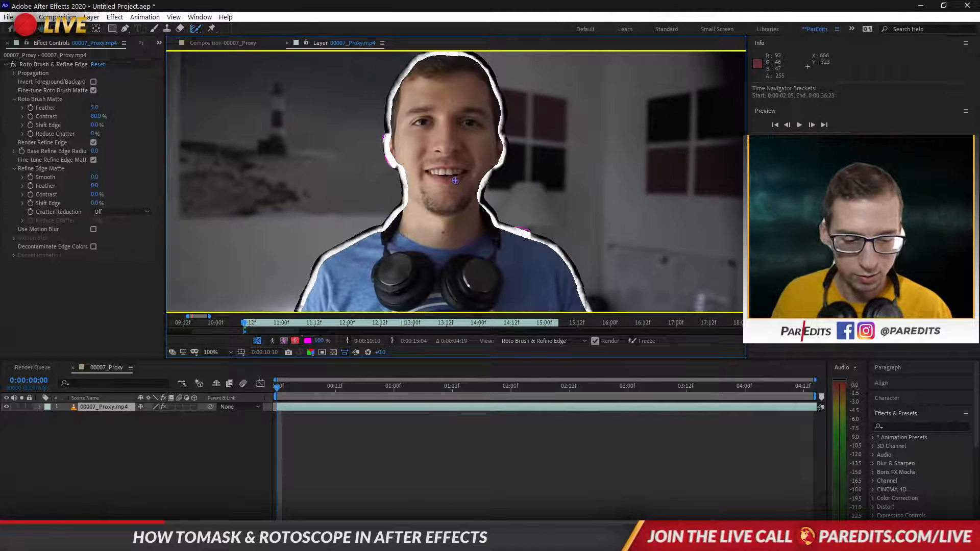
Inspect the matte in the Alpha, Alpha Overlay and Alpha Boundary views on the first frame, ending in Alpha Boundary.
key(Page_Down)
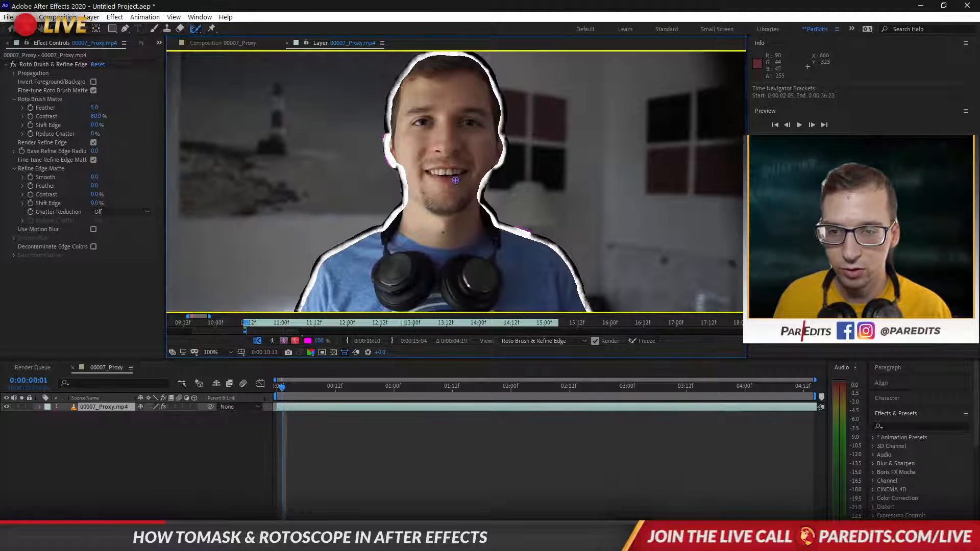
key(Page_Up)
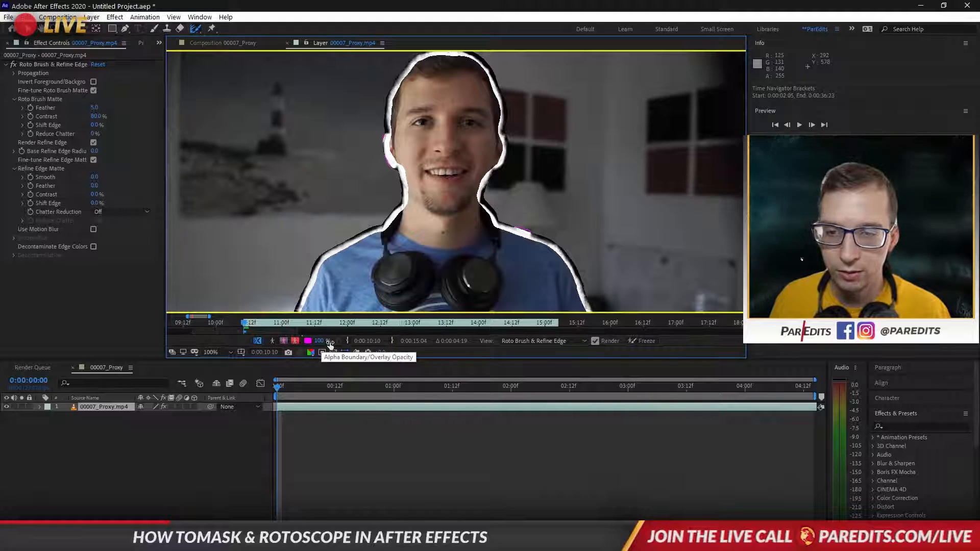
click(281, 341)
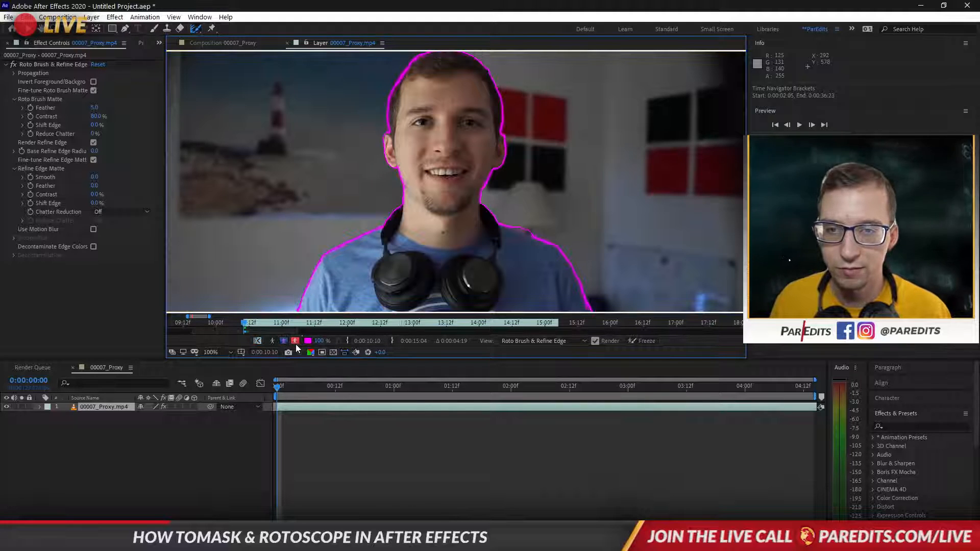
click(274, 342)
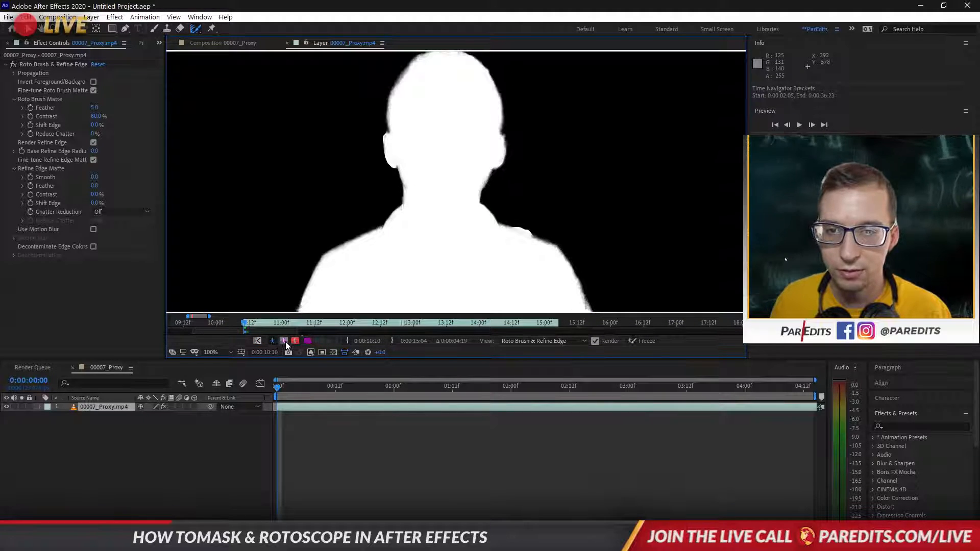
click(285, 342)
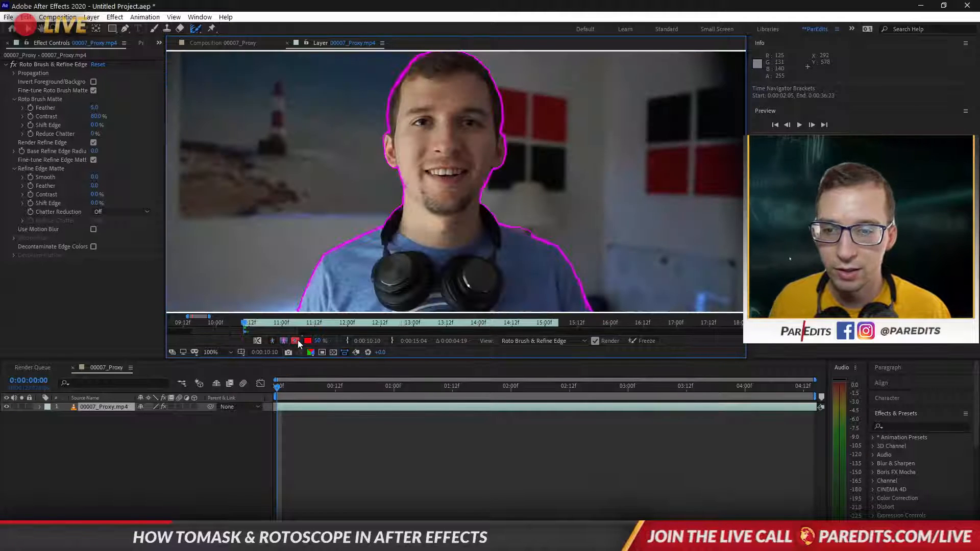
click(296, 341)
click(309, 342)
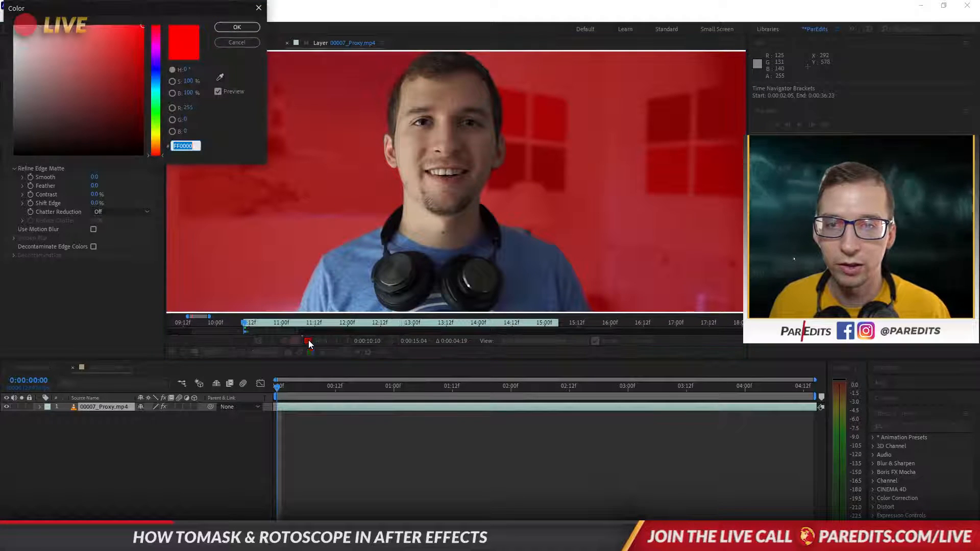
click(234, 28)
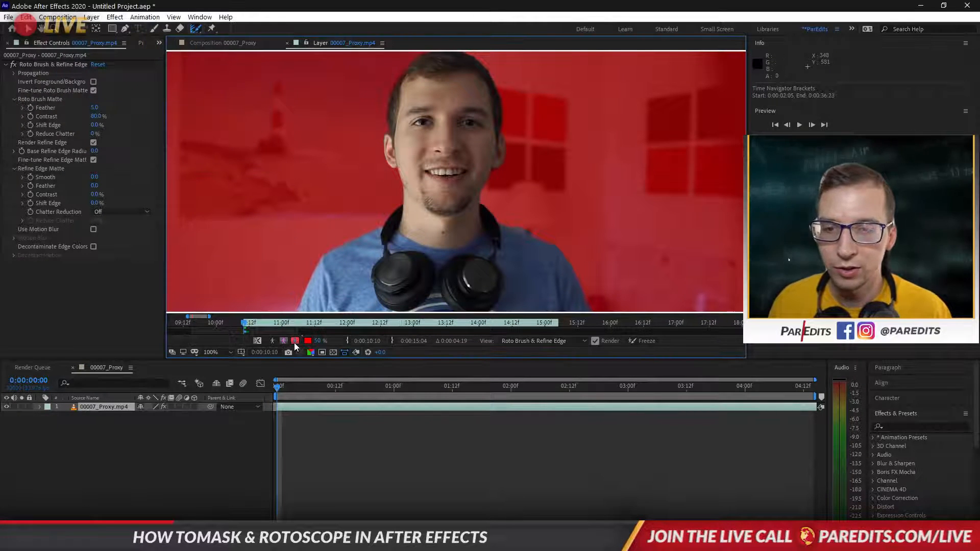
click(295, 343)
click(282, 341)
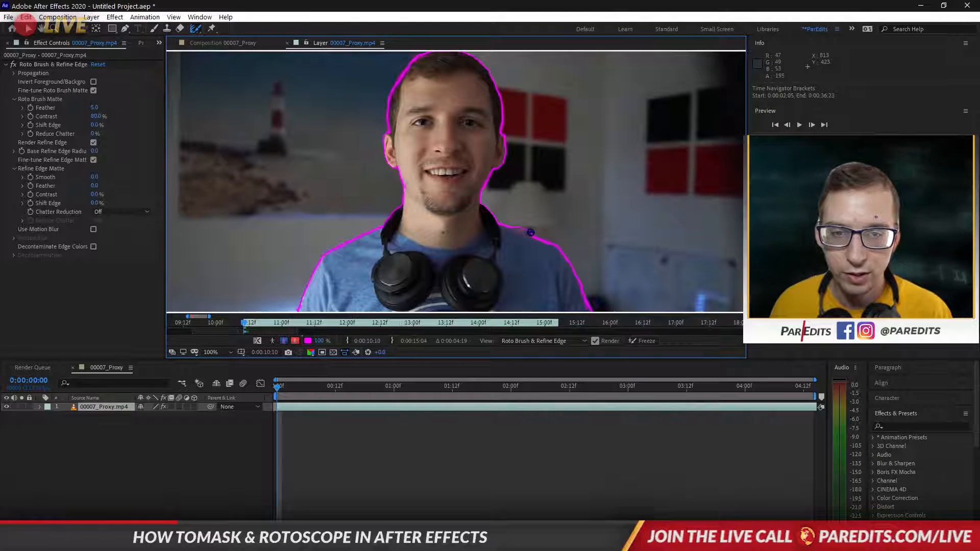
Subtract the background bump above the shoulder near the lamp and the LED strip spill beside the arm from the selection.
drag(533, 232, 534, 233)
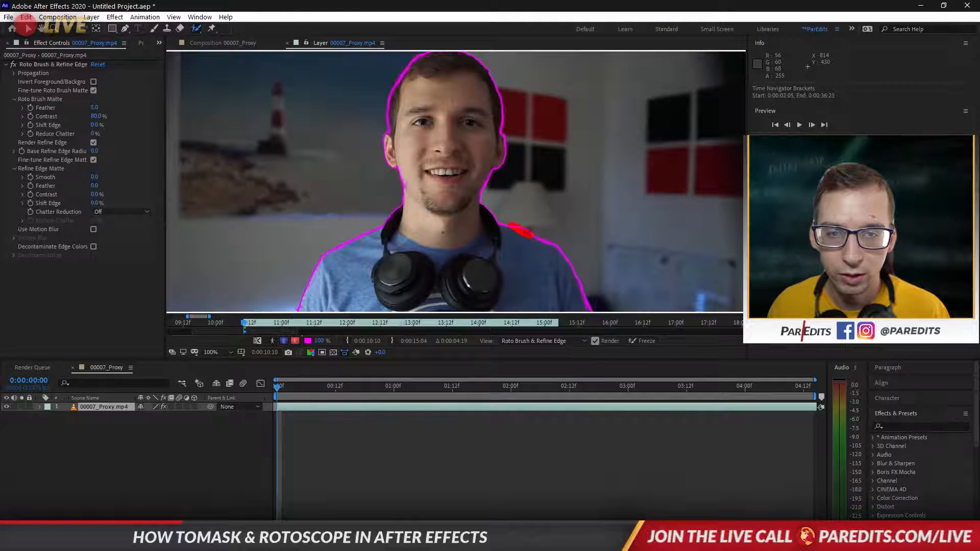
drag(551, 227, 550, 227)
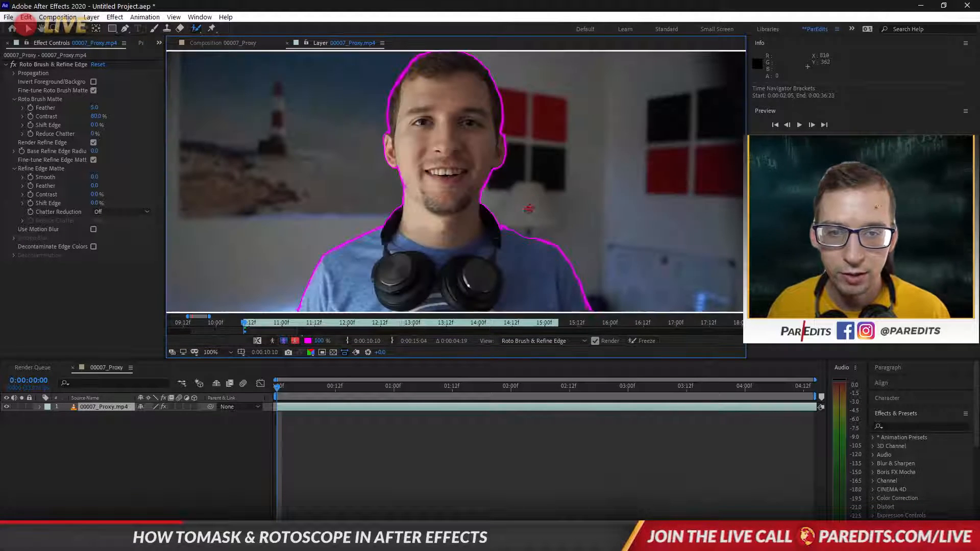
drag(537, 251, 542, 259)
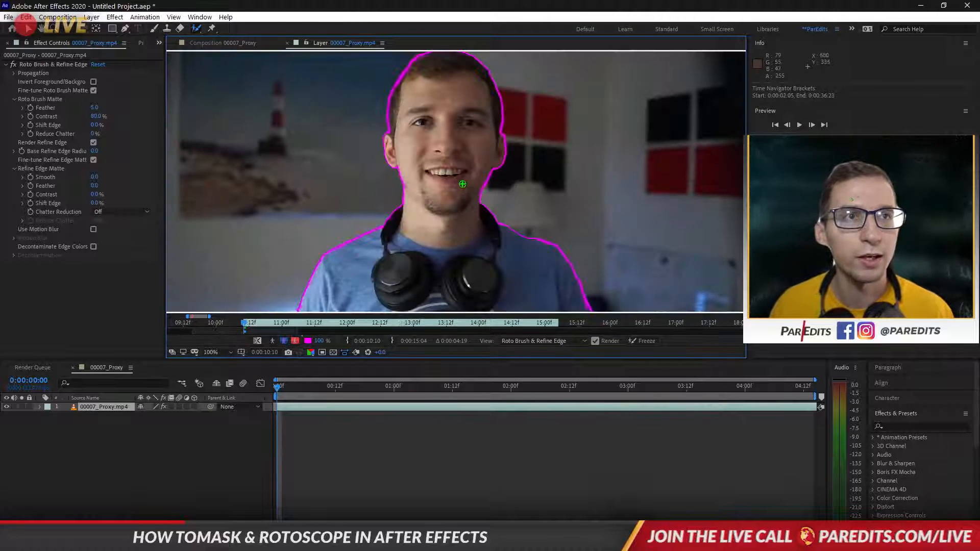
mouse_move(454, 186)
mouse_down()
mouse_move(447, 214)
mouse_move(442, 105)
mouse_up()
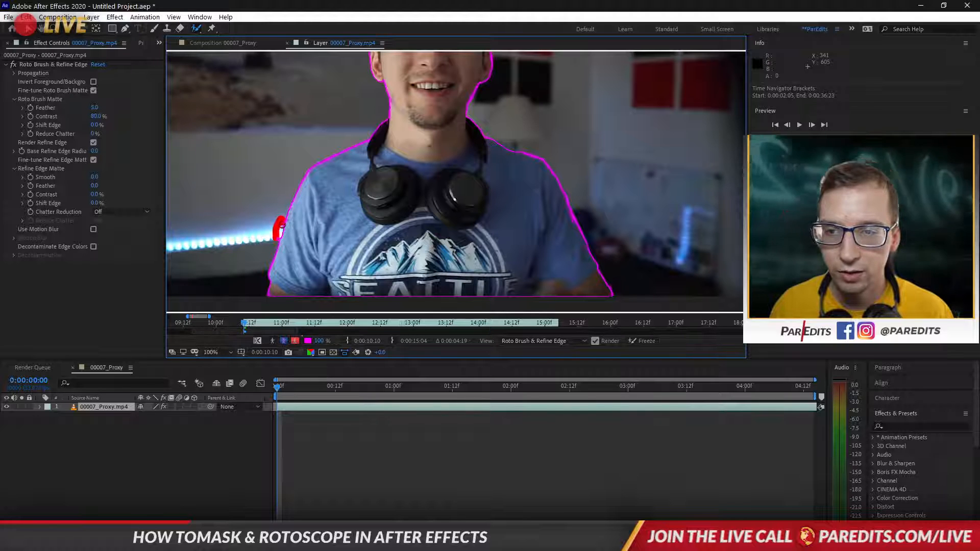
drag(278, 236, 274, 234)
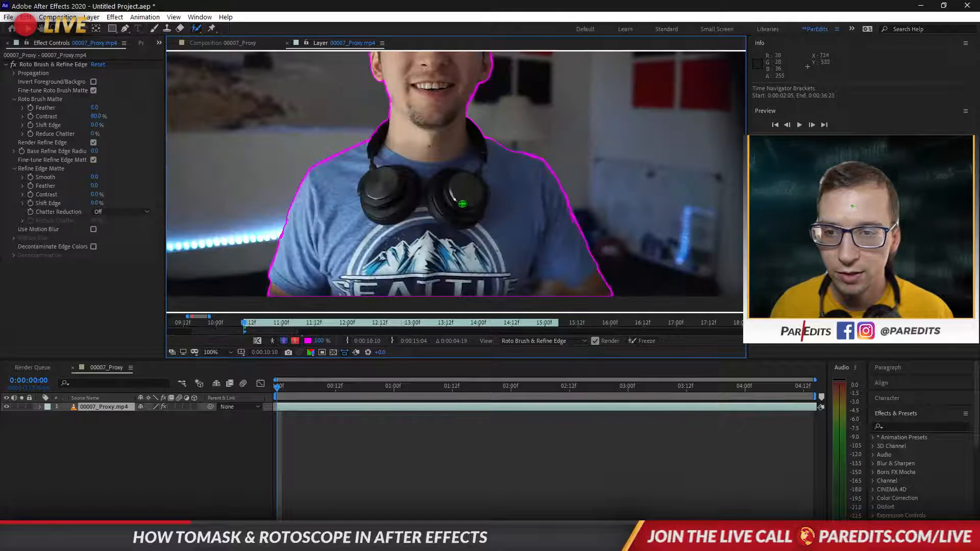
Check the whole selection outline, step forward two frames and return to the frame at 0:00:00:01.
drag(494, 201, 506, 248)
scroll(507, 248, down, 3)
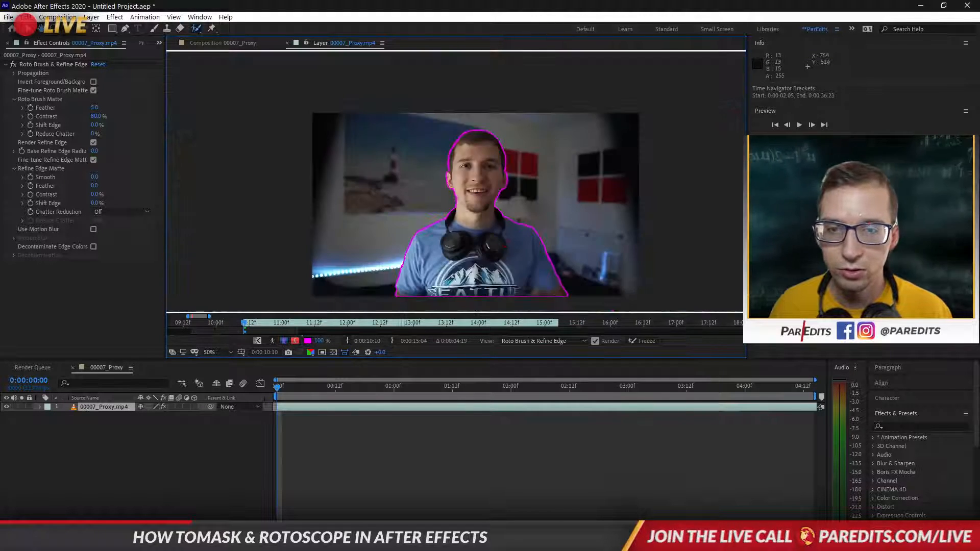
scroll(502, 233, up, 3)
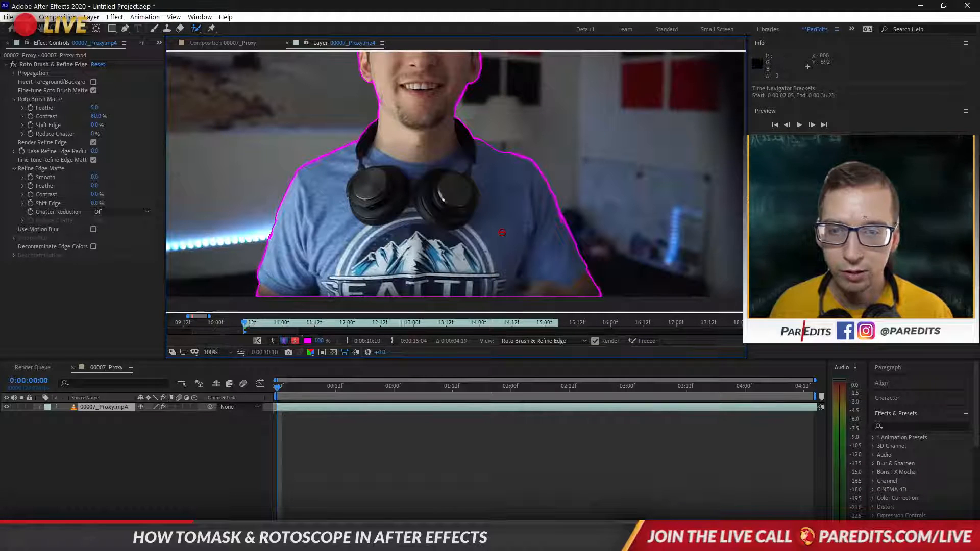
key(Page_Down)
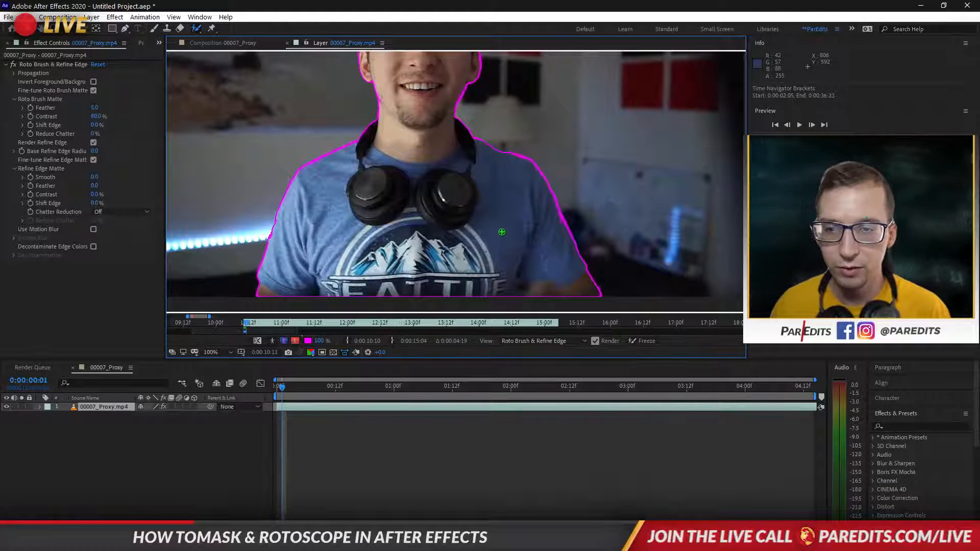
key(Page_Down)
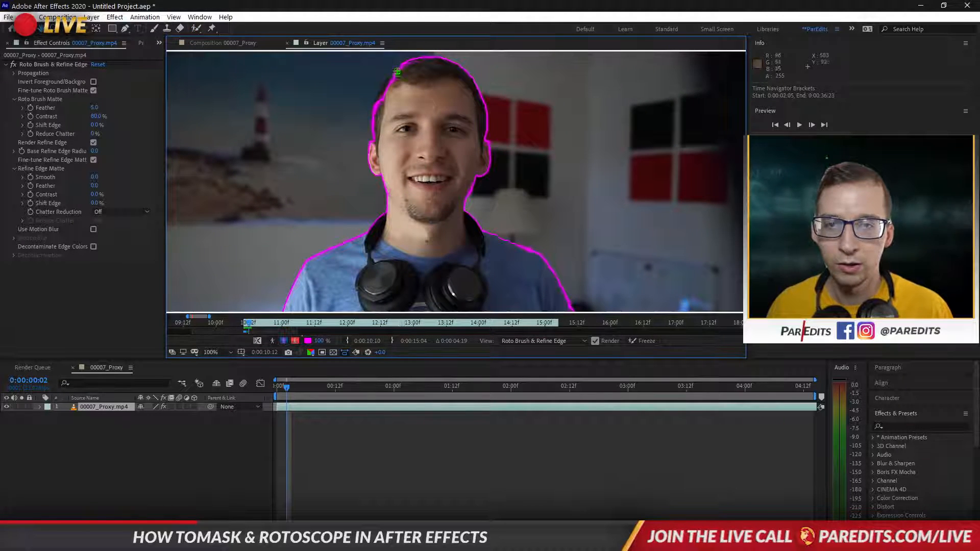
key(Page_Up)
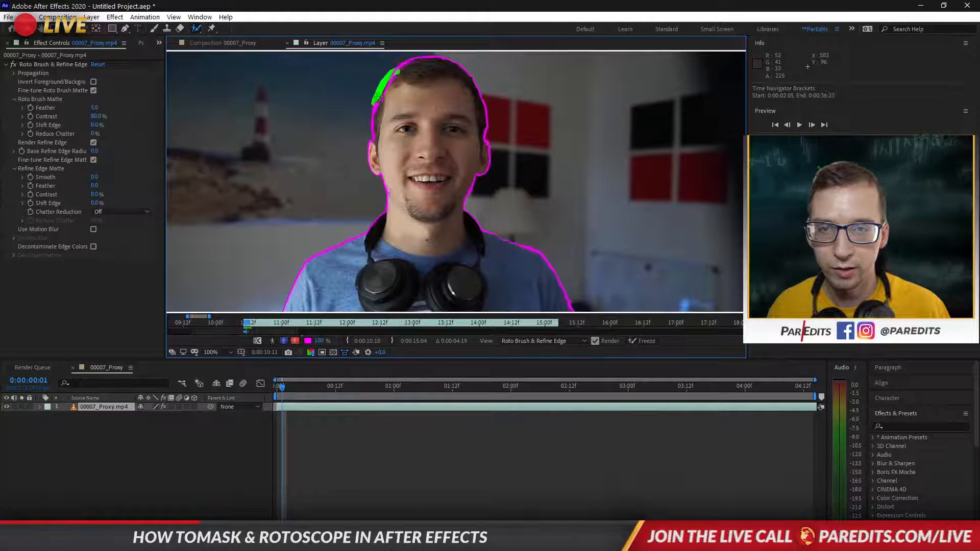
Add the missed strip of hair at the side of the forehead to the selection, checking the outline down to the arms.
drag(397, 72, 398, 73)
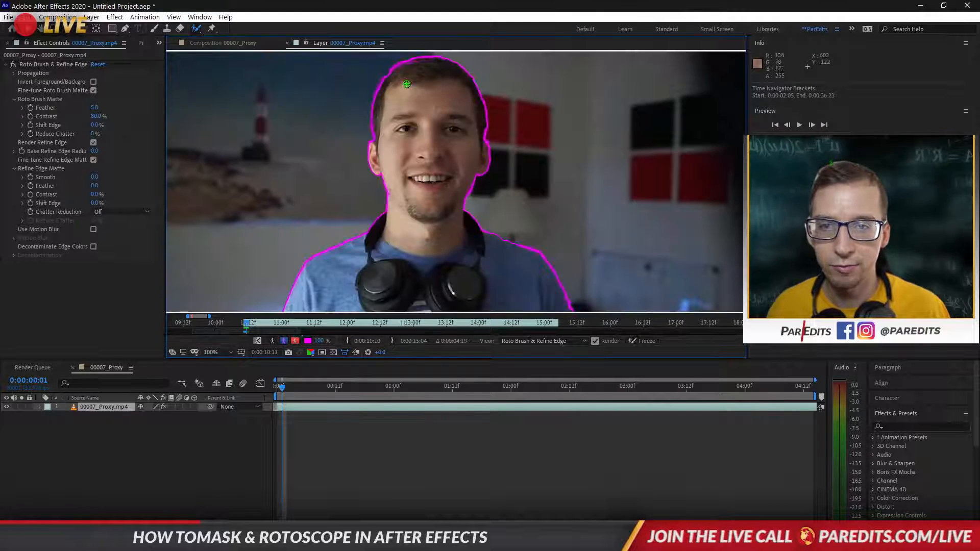
mouse_move(298, 283)
mouse_down()
mouse_move(335, 195)
mouse_move(316, 249)
mouse_move(323, 224)
mouse_move(310, 248)
mouse_move(308, 233)
mouse_move(311, 242)
mouse_move(277, 251)
mouse_up()
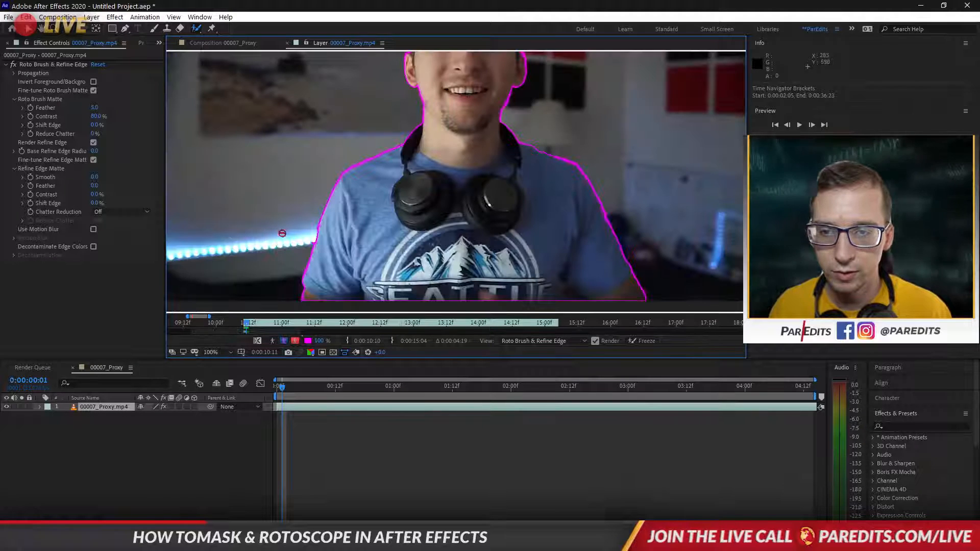
drag(477, 252, 450, 223)
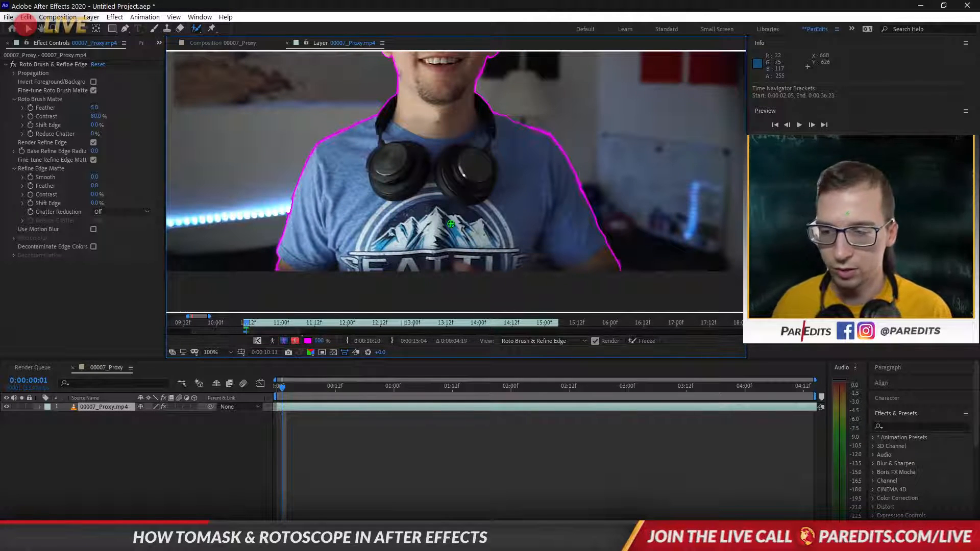
Propagate the selection frame by frame from 0:00:00:01 to 0:00:00:10, checking the outline around the whole body.
key(Page_Down)
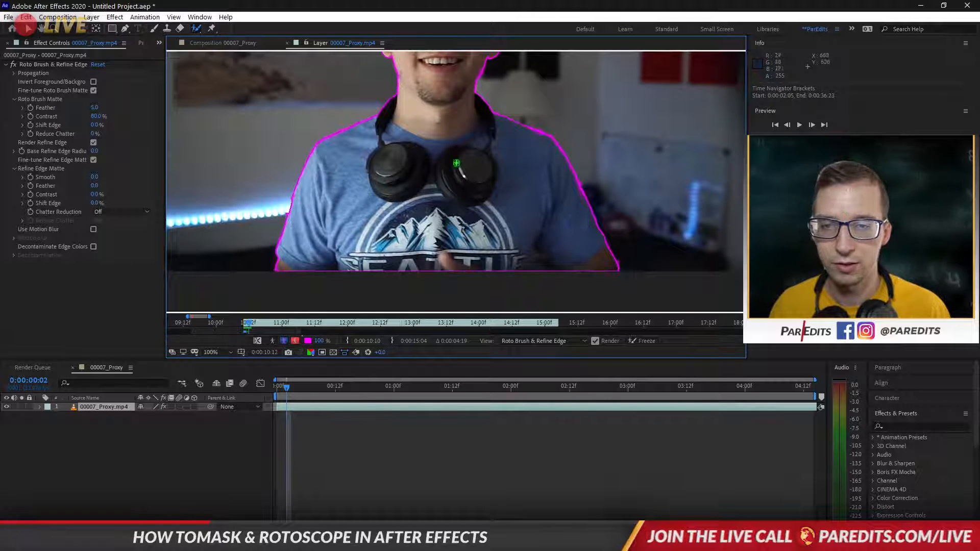
drag(451, 223, 446, 287)
key(Page_Down)
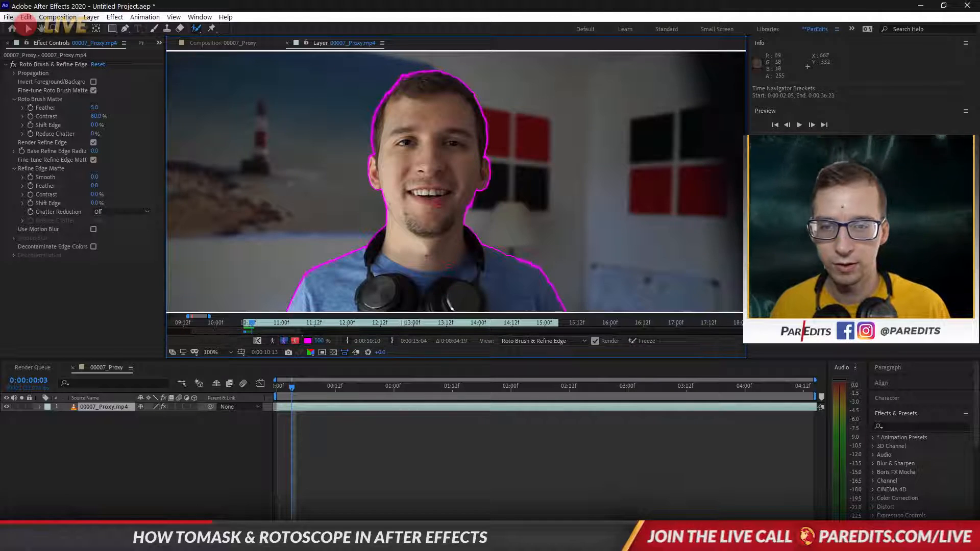
scroll(432, 181, down, 2)
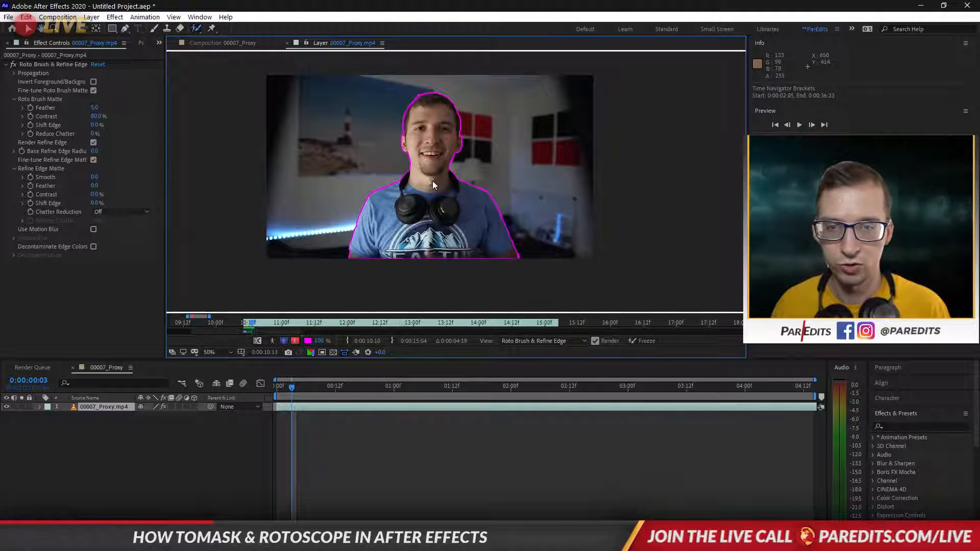
key(Page_Down)
key(Page_Down)
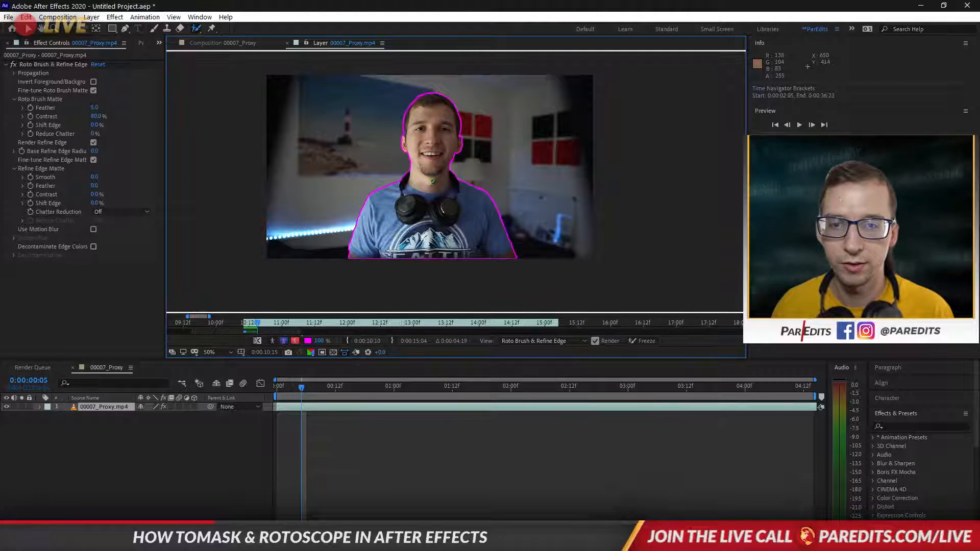
key(Page_Down)
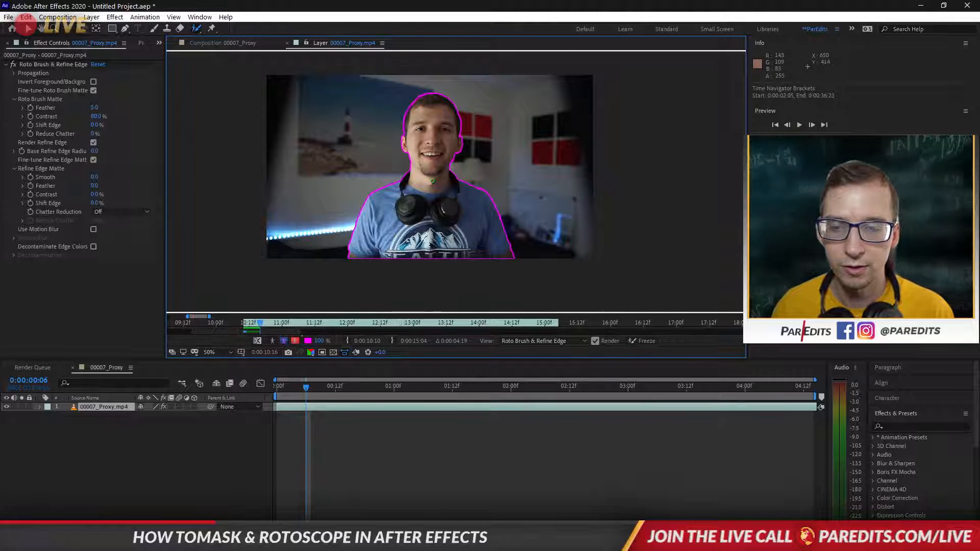
key(Page_Down)
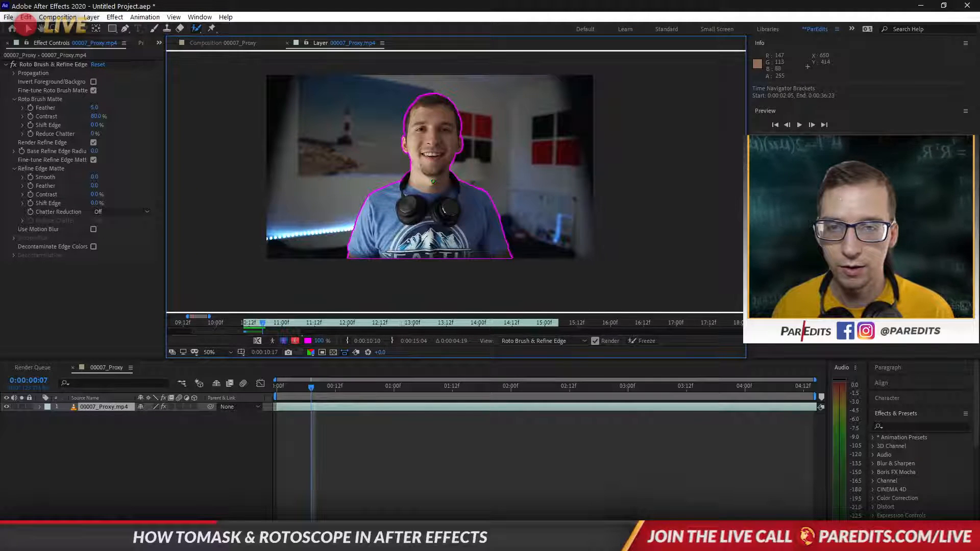
key(Page_Down)
key(Page_Down)
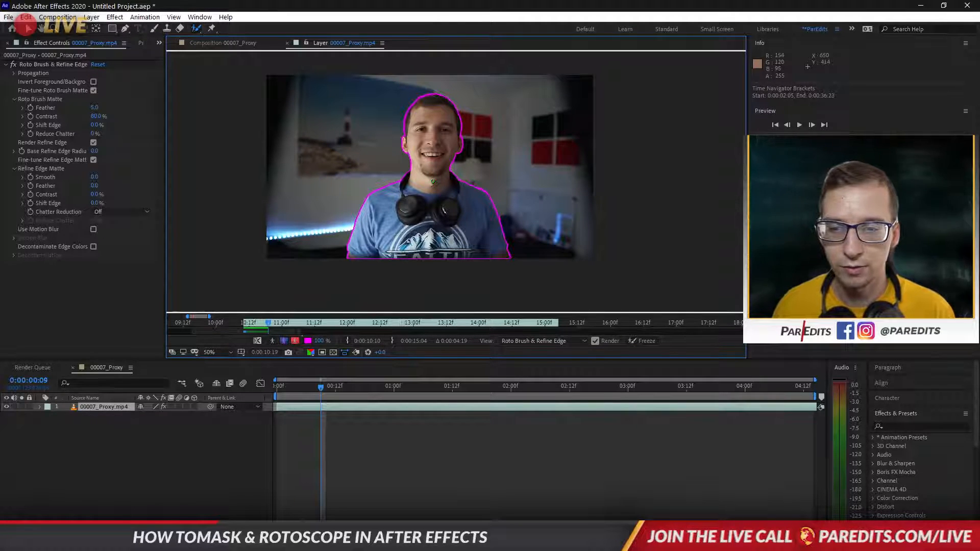
key(Page_Down)
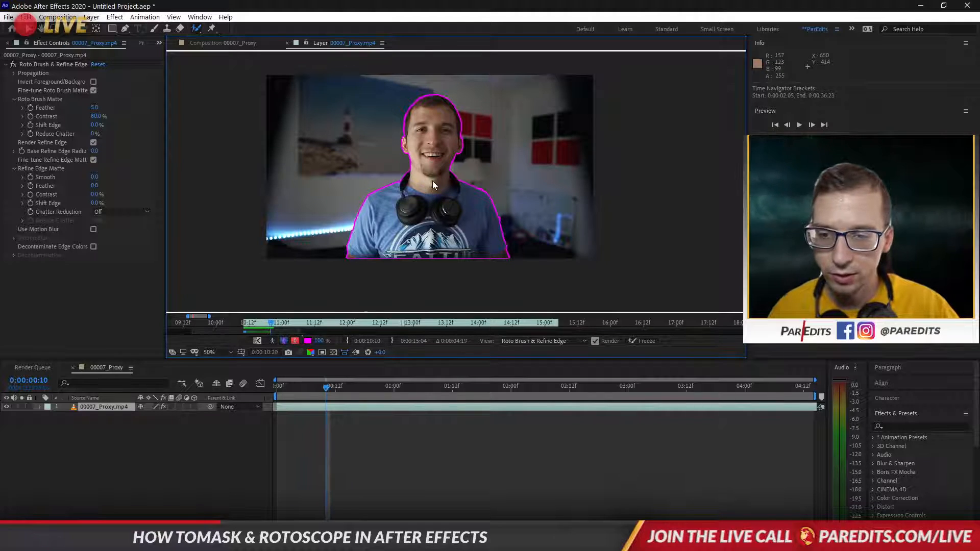
Continue propagating the selection one frame at a time to 0:00:00:17.
key(Page_Down)
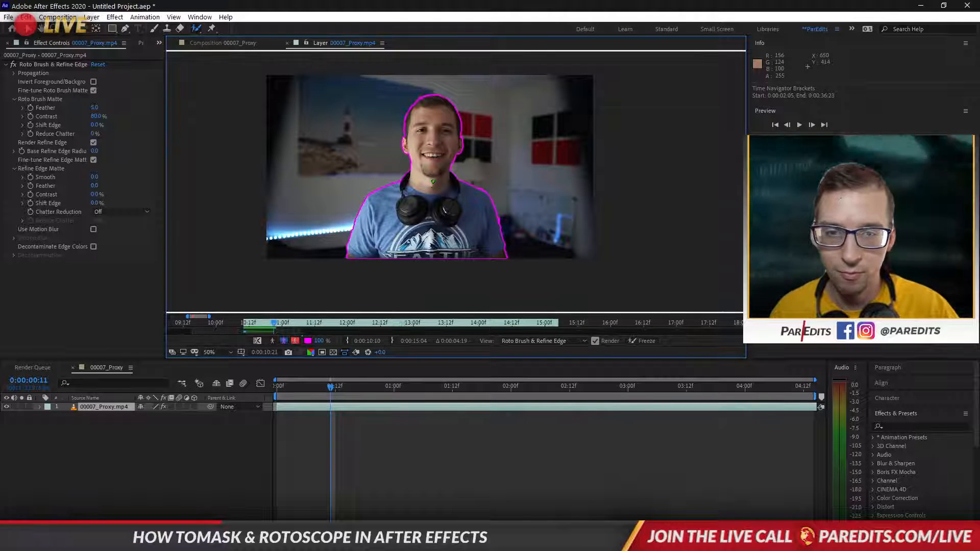
key(Page_Down)
key(Page_Down)
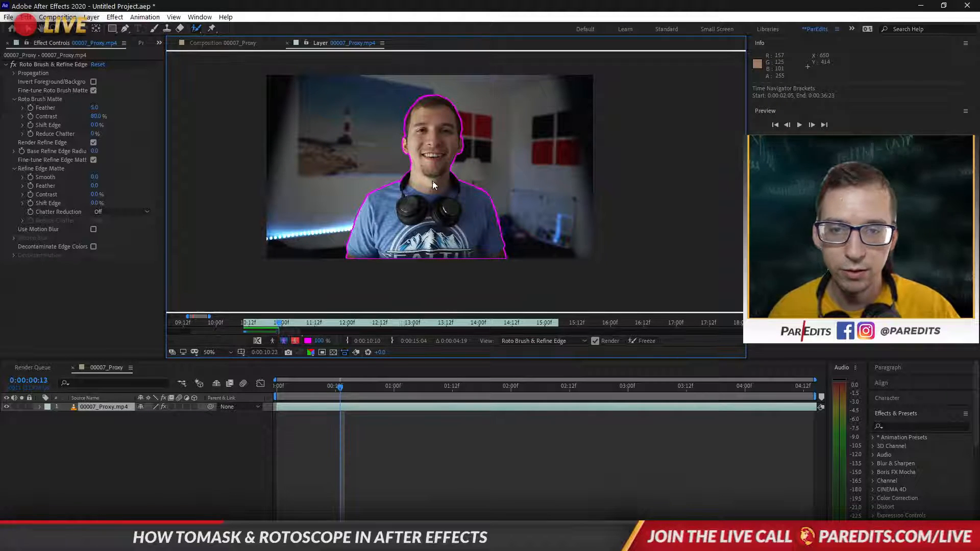
key(Page_Down)
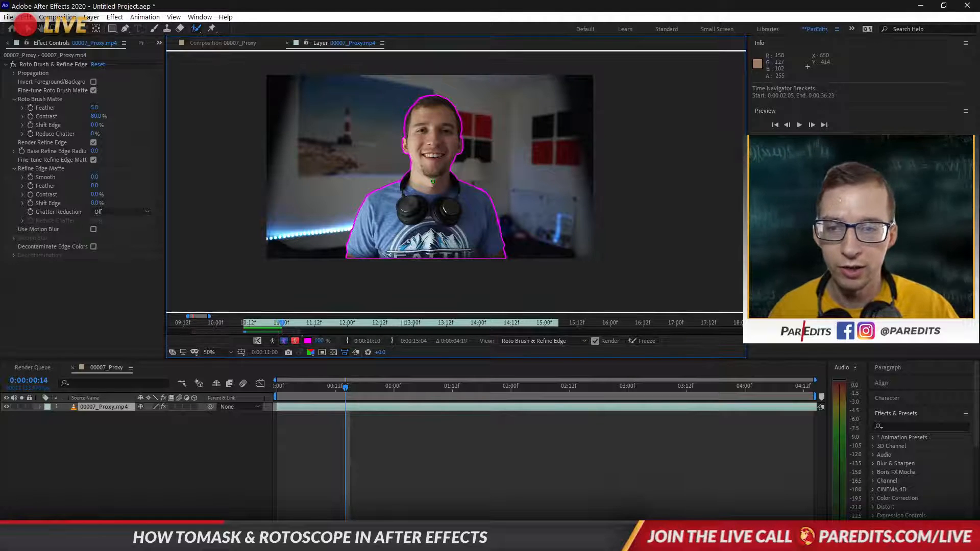
key(Page_Down)
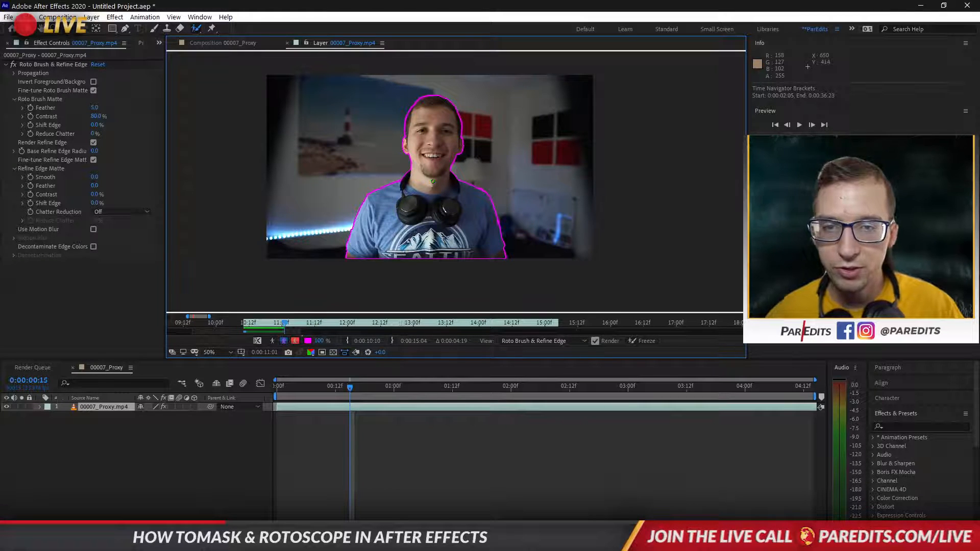
key(Page_Down)
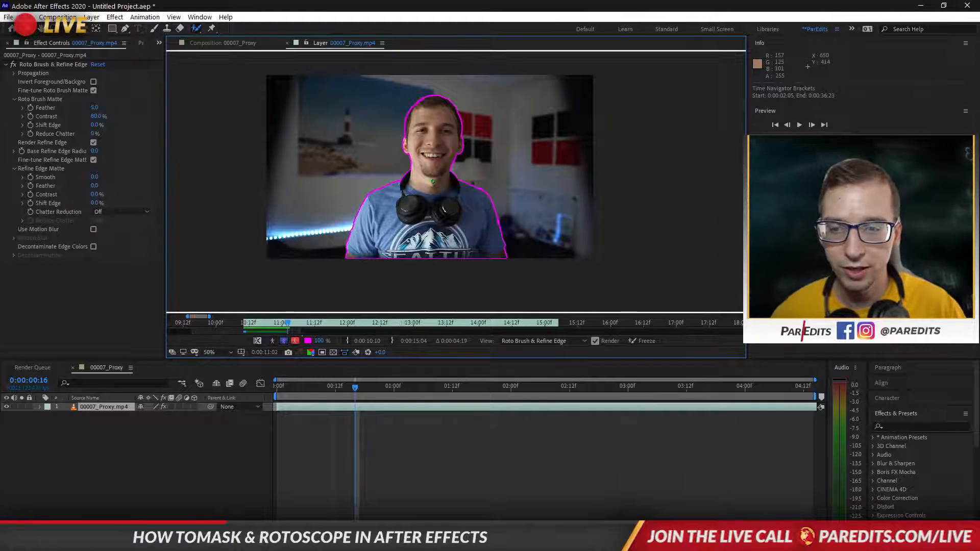
key(Page_Down)
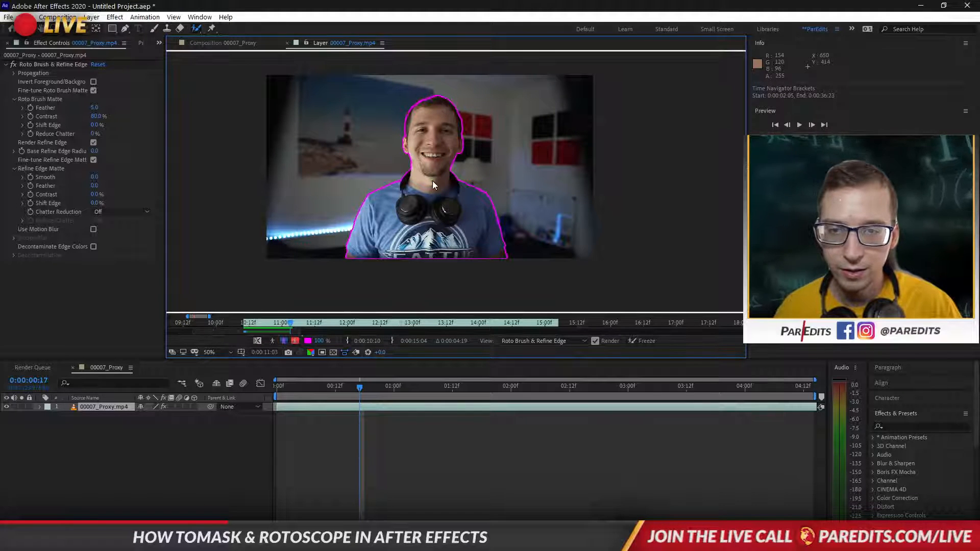
Compare the frames around 0:00:00:17 and examine the outline along the hair, face and shoulders up close.
key(Page_Down)
key(Page_Up)
key(Page_Up)
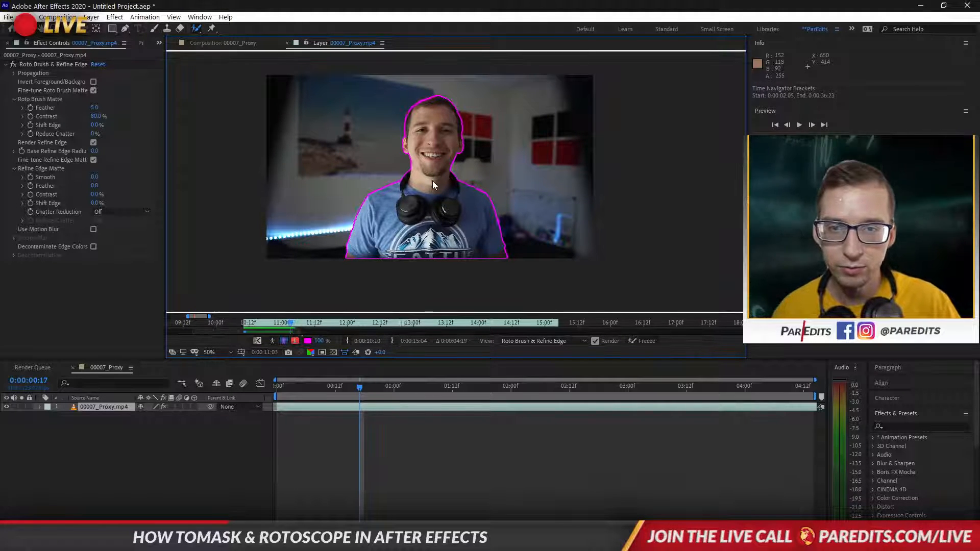
key(Page_Down)
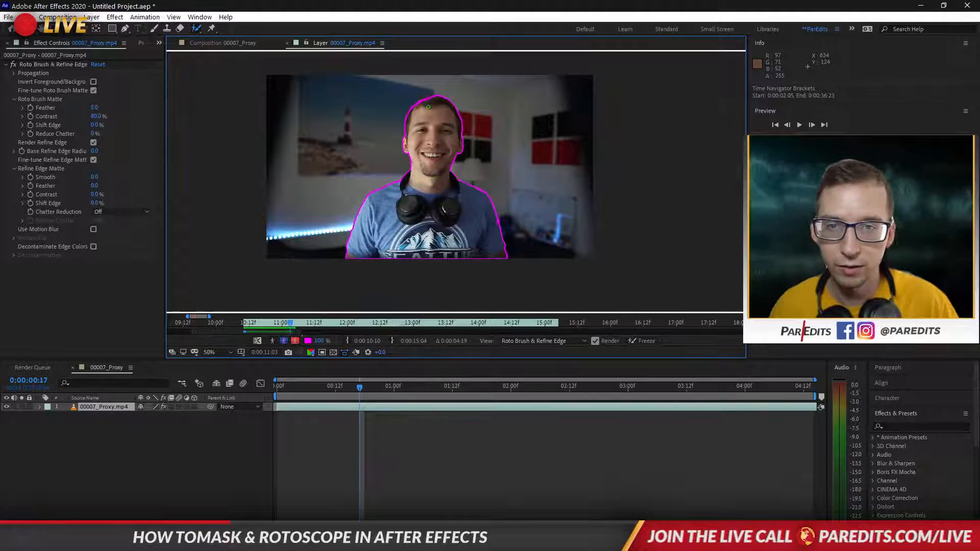
scroll(428, 107, up, 6)
mouse_move(460, 82)
mouse_down()
mouse_move(378, 106)
mouse_move(337, 130)
mouse_move(443, 89)
mouse_up()
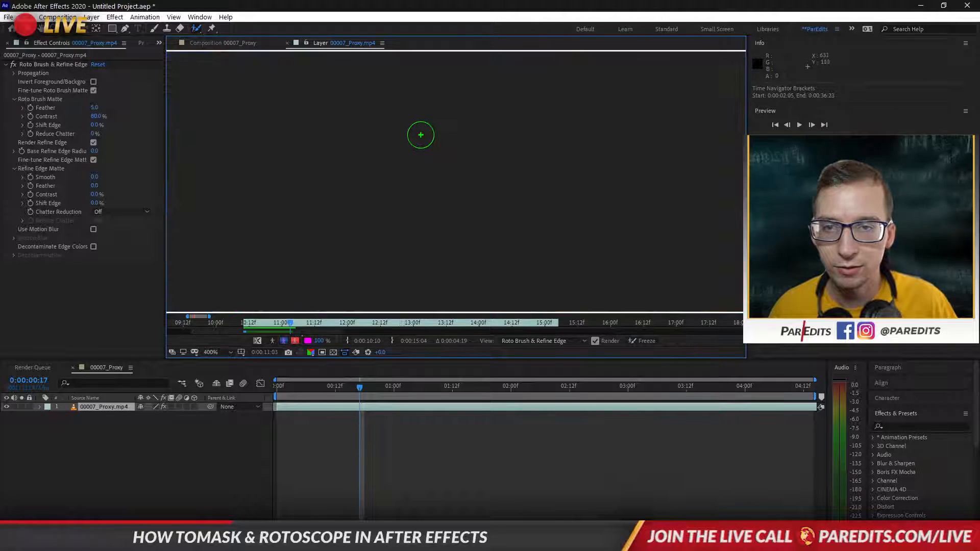
scroll(404, 231, down, 4)
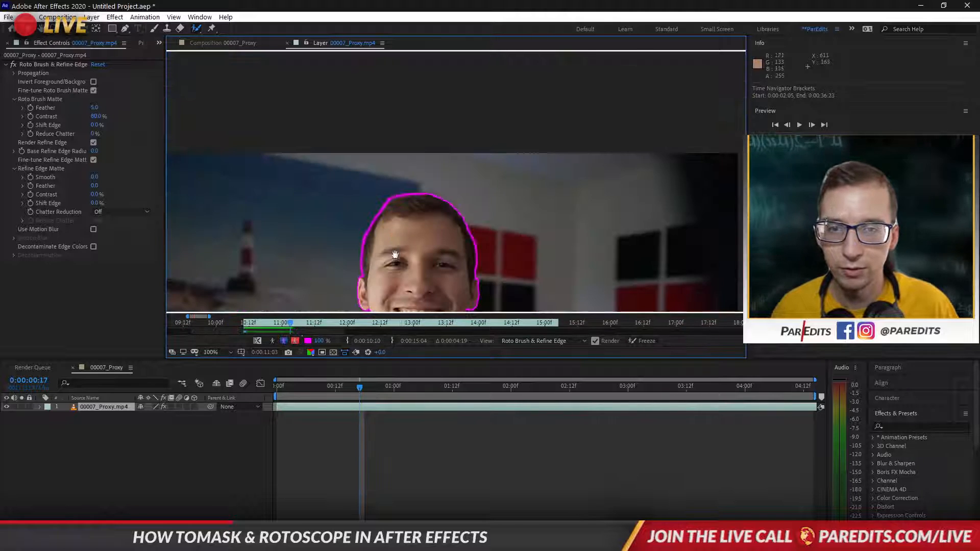
drag(404, 232, 414, 83)
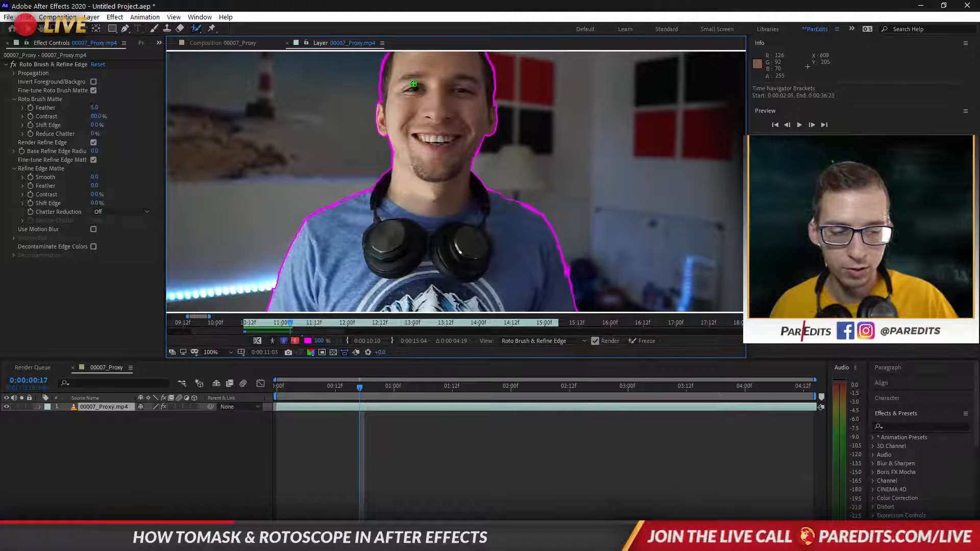
Advance the selection to 0:00:00:21, where the hands are raised, comparing it with the preceding frame.
key(Page_Down)
scroll(414, 84, down, 2)
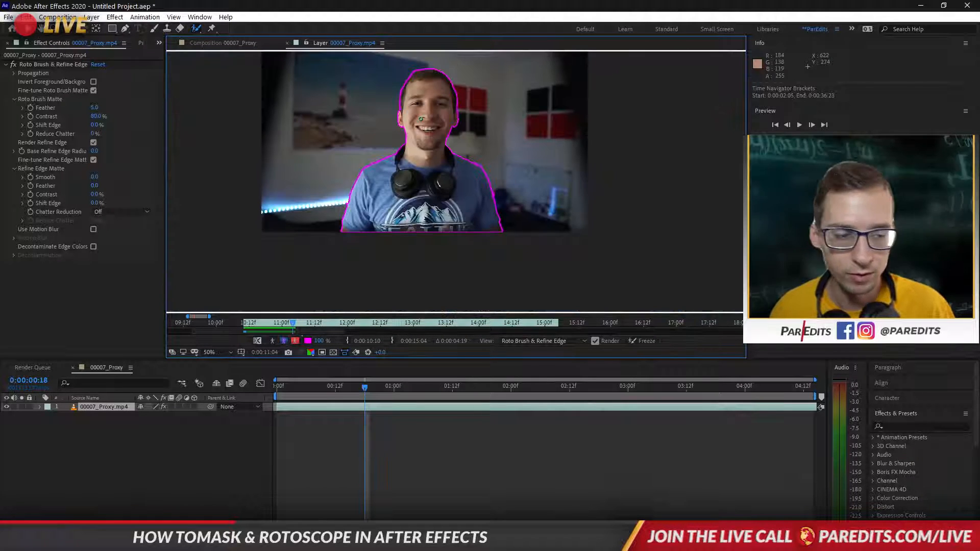
key(Page_Down)
key(Page_Down)
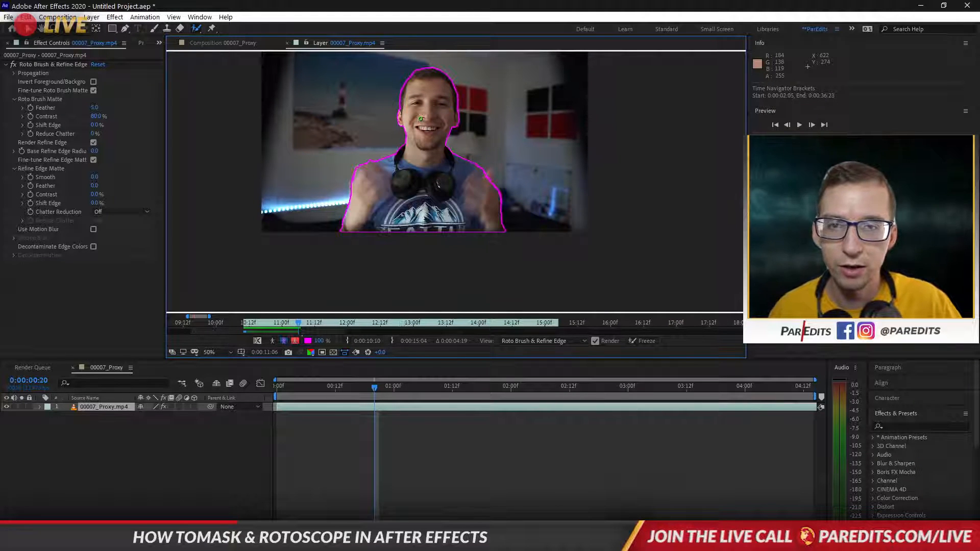
key(Page_Down)
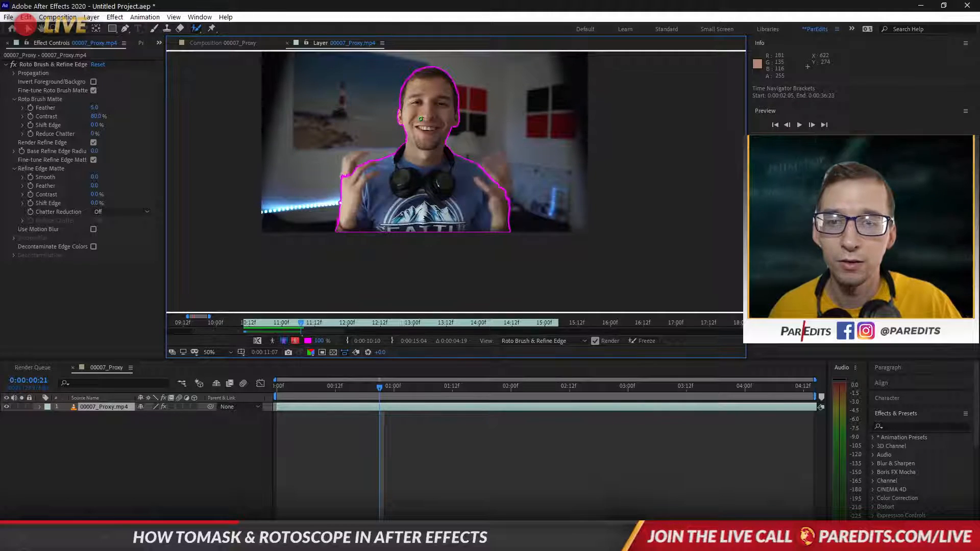
key(Page_Up)
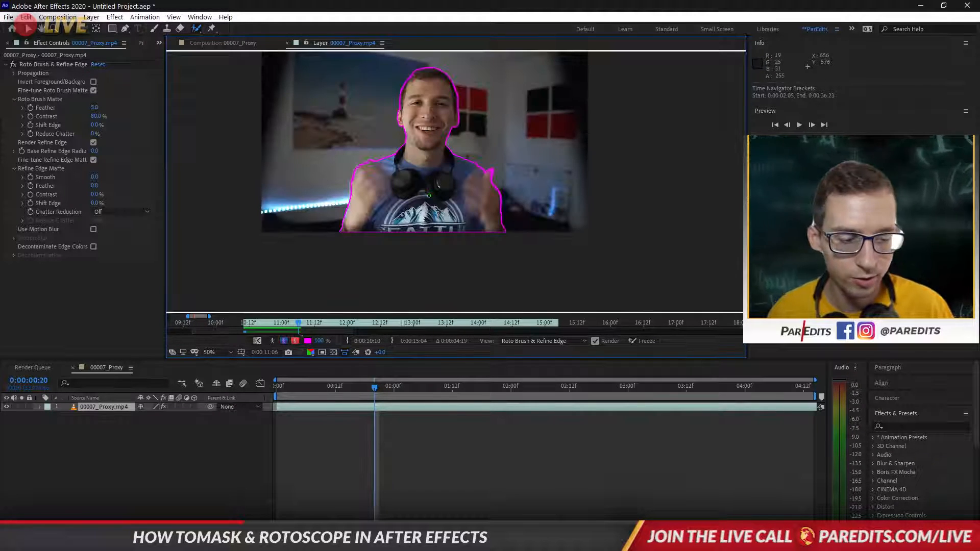
key(Page_Down)
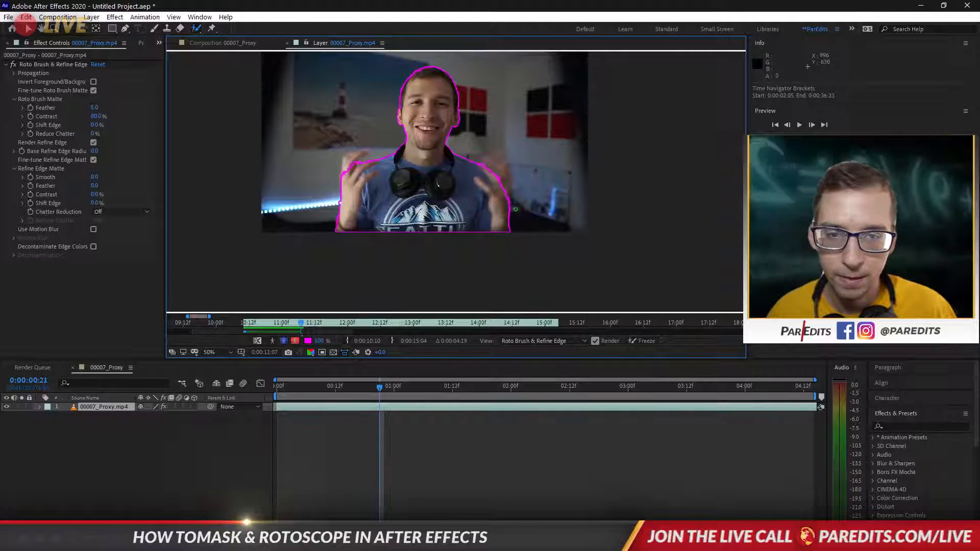
Add the missing fingers of both raised hands to the Roto Brush selection on the frame at 0:00:00:21.
mouse_move(508, 199)
mouse_down()
mouse_move(499, 155)
mouse_move(502, 176)
mouse_move(488, 161)
mouse_move(495, 186)
mouse_up()
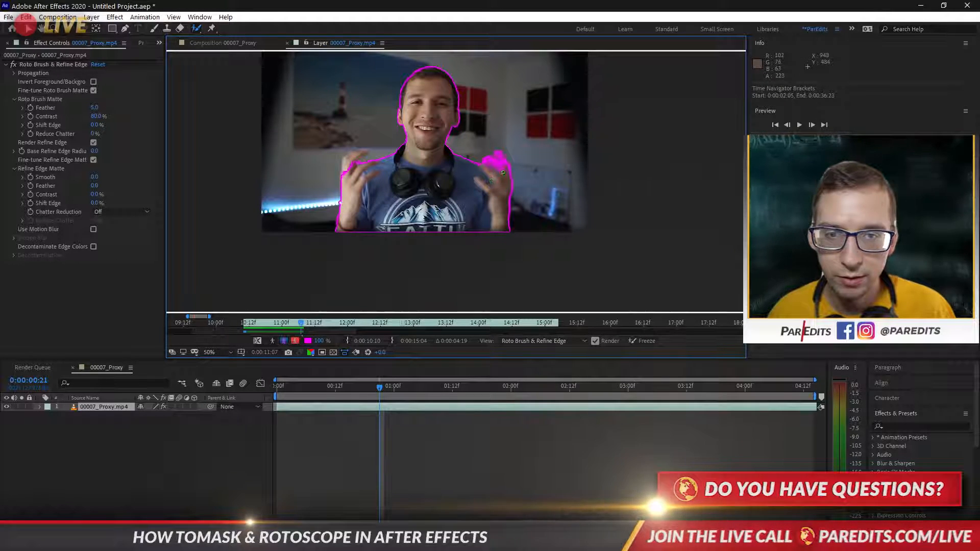
drag(489, 165, 500, 168)
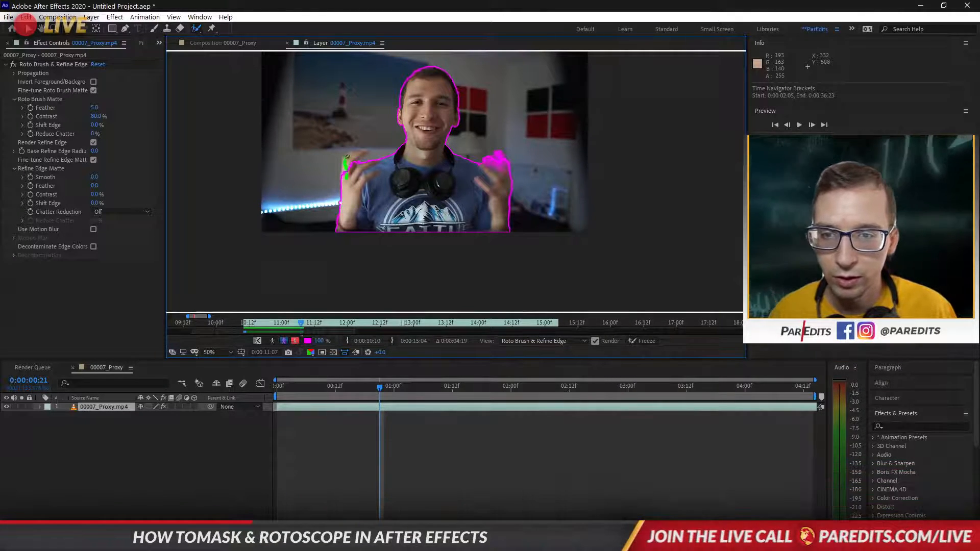
drag(347, 156, 367, 164)
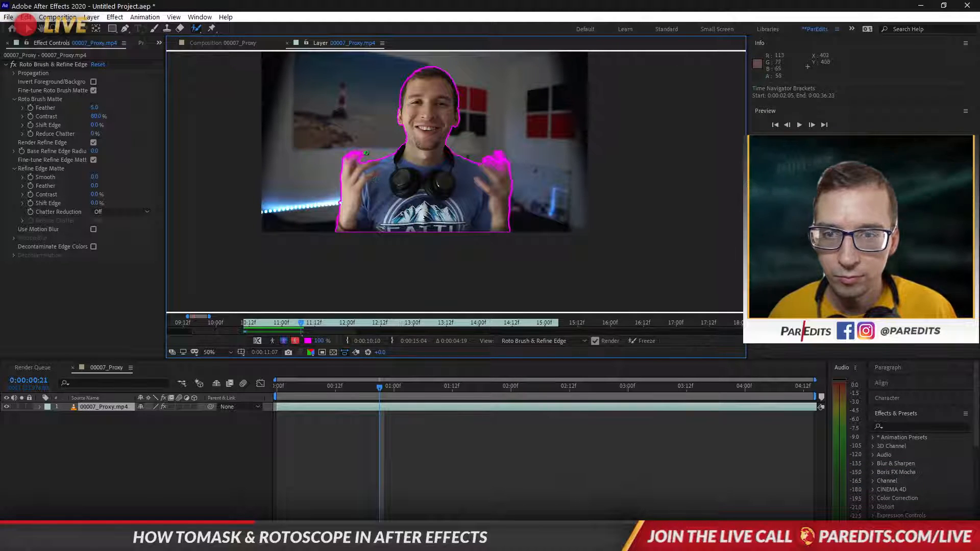
drag(367, 153, 371, 154)
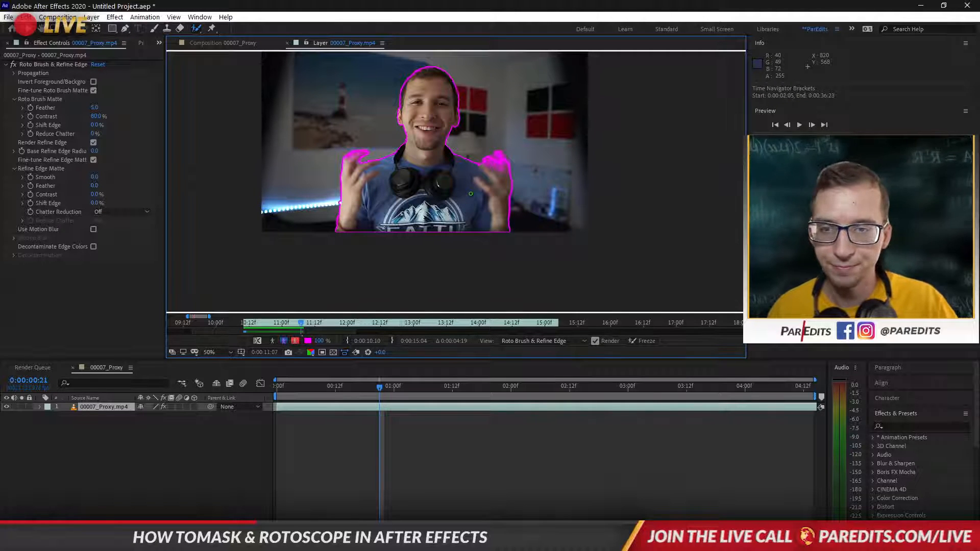
On the frame at 0:00:00:22, add the missing fingers to the Roto Brush selection and subtract the background around both raised hands.
key(Page_Down)
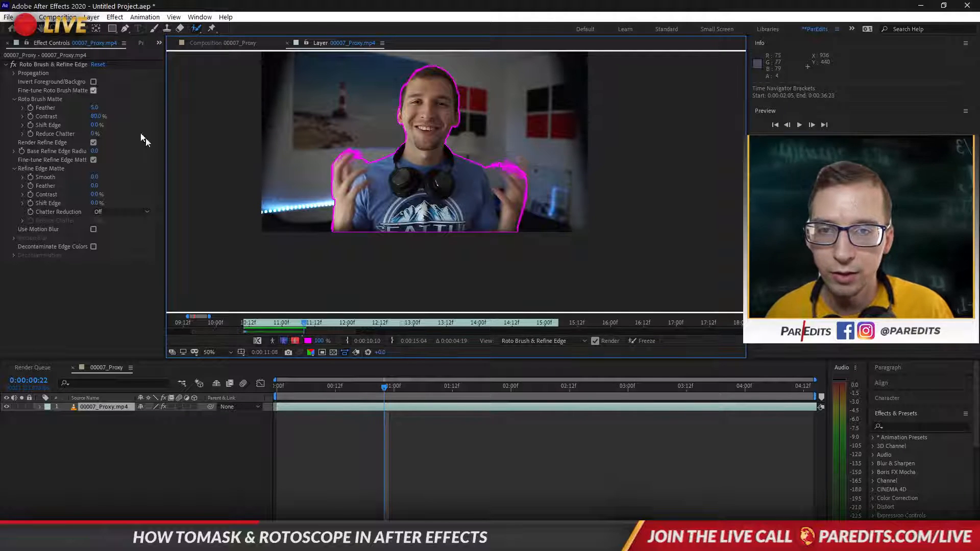
drag(408, 90, 405, 83)
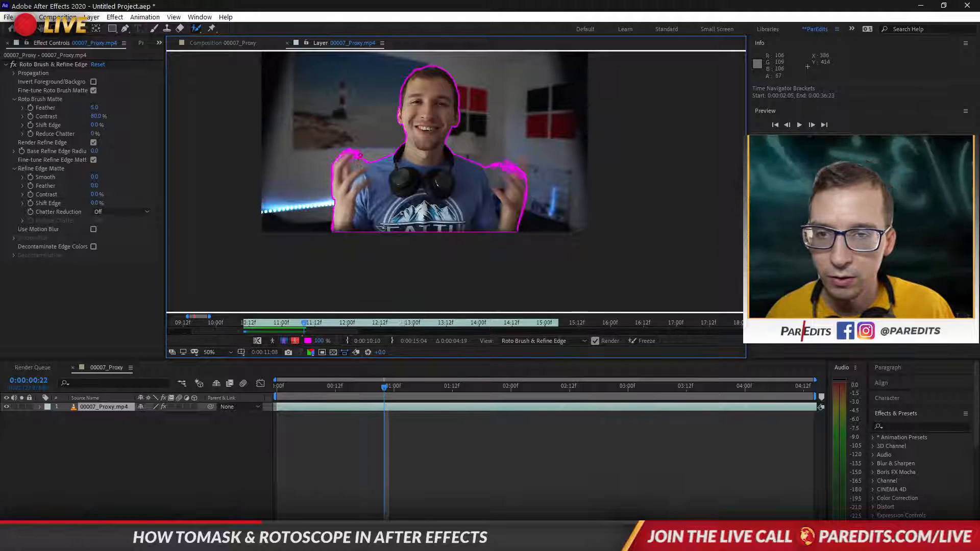
drag(355, 172, 373, 155)
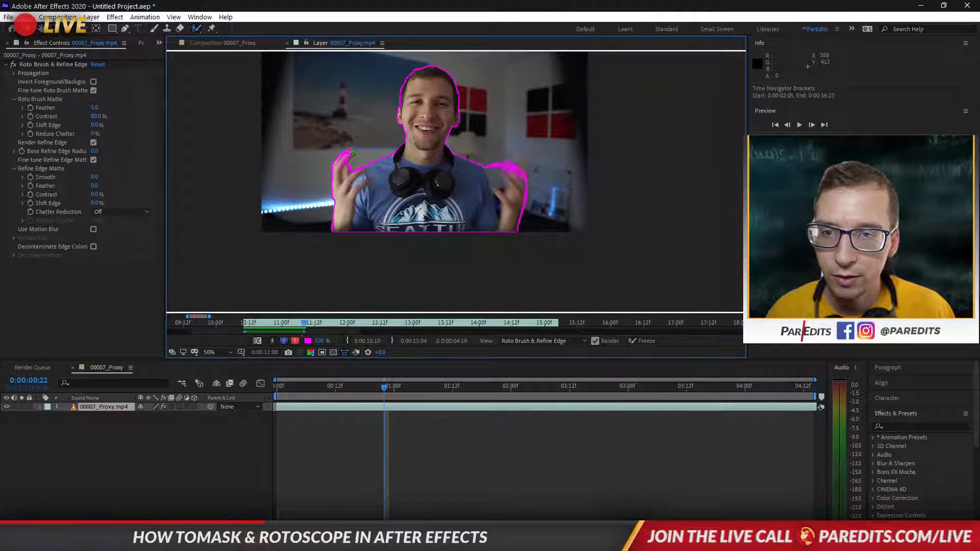
drag(348, 157, 340, 169)
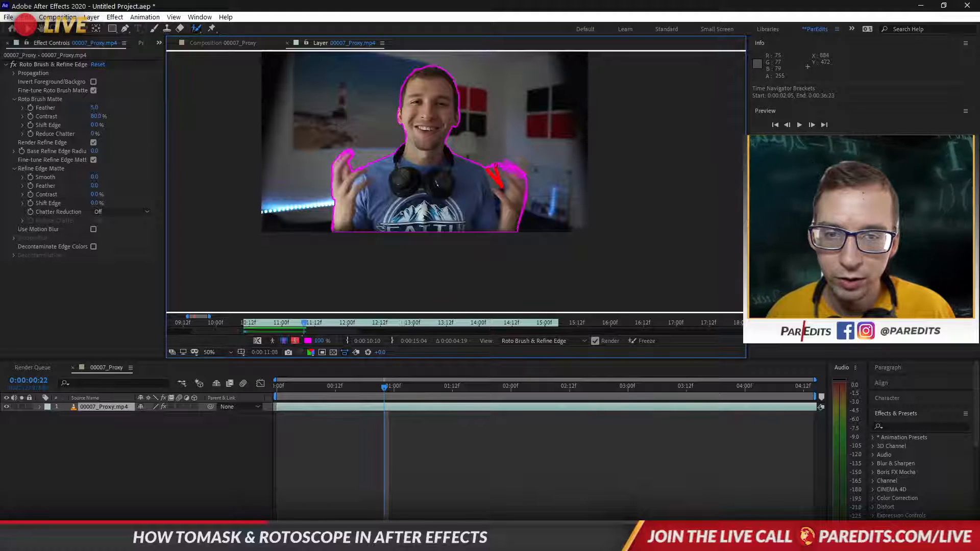
mouse_move(502, 187)
mouse_down()
mouse_move(497, 165)
mouse_move(497, 209)
mouse_up()
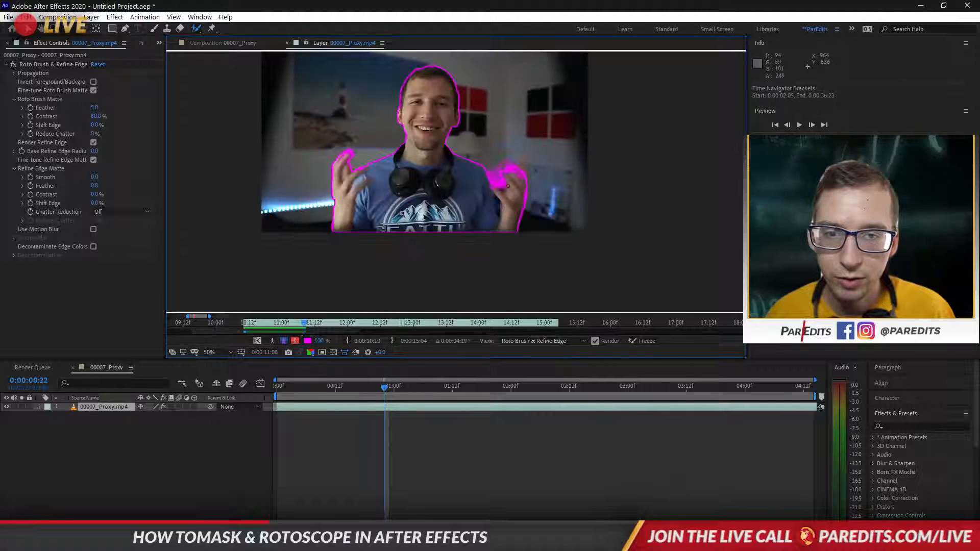
drag(520, 160, 520, 181)
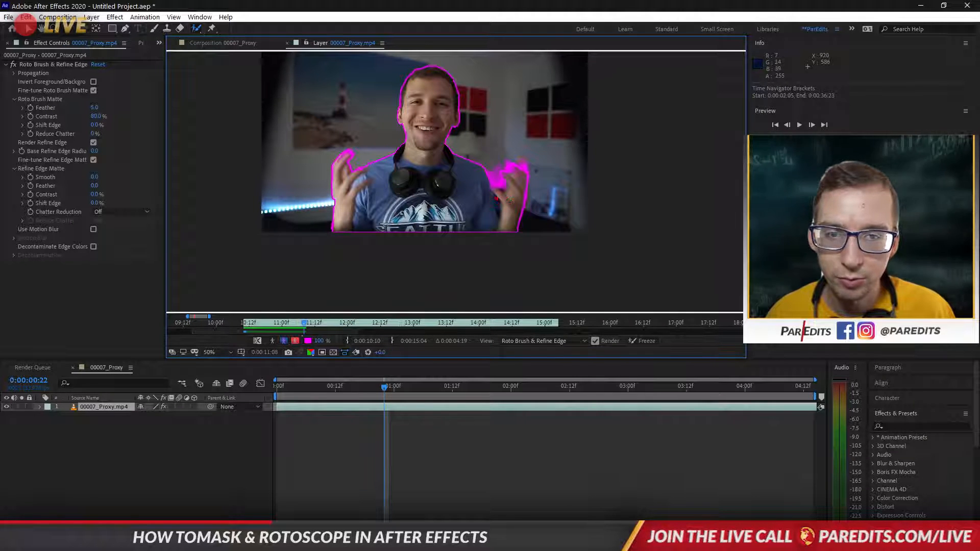
mouse_move(496, 198)
mouse_down()
mouse_move(498, 214)
mouse_move(505, 204)
mouse_up()
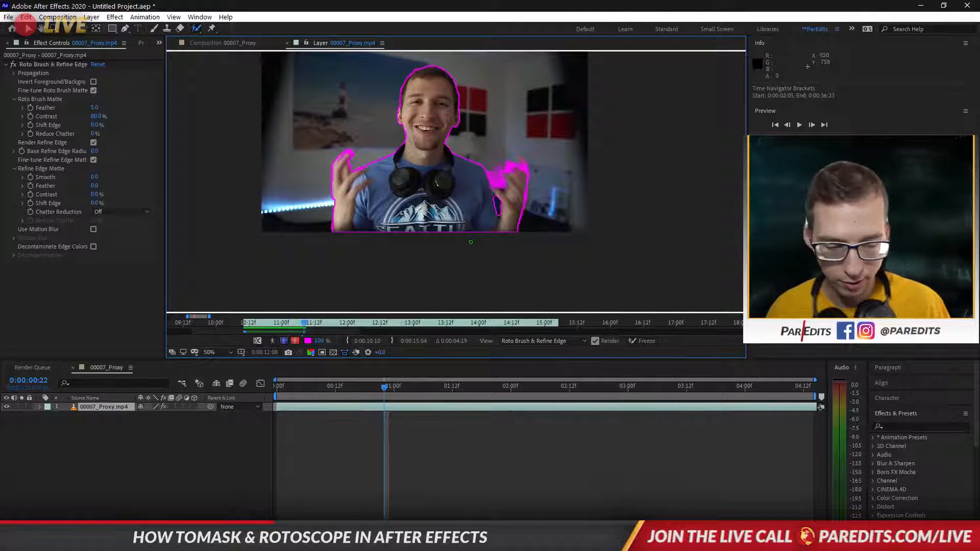
Correct the selection around both hands at 0:00:00:23, removing the background beside the arms and including the missing fingers.
key(Page_Down)
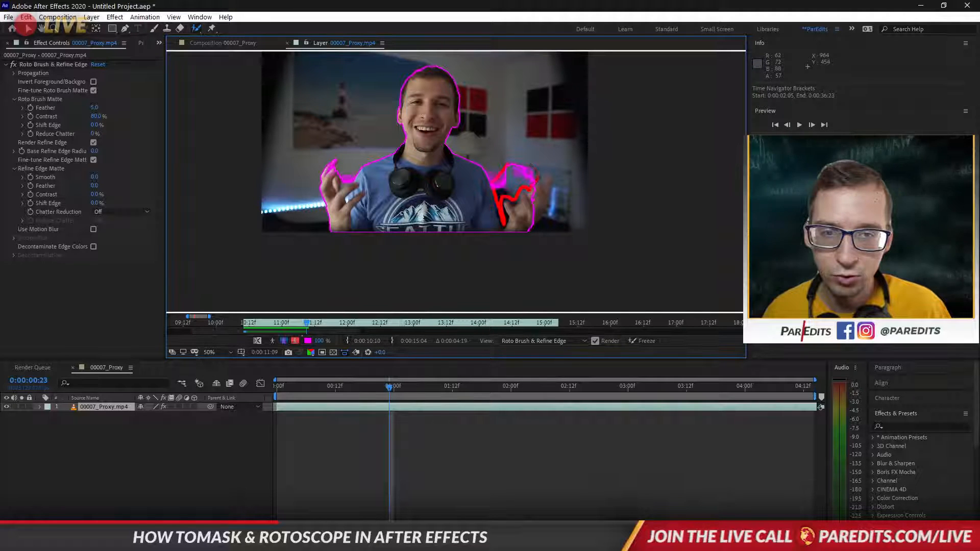
drag(533, 167, 507, 163)
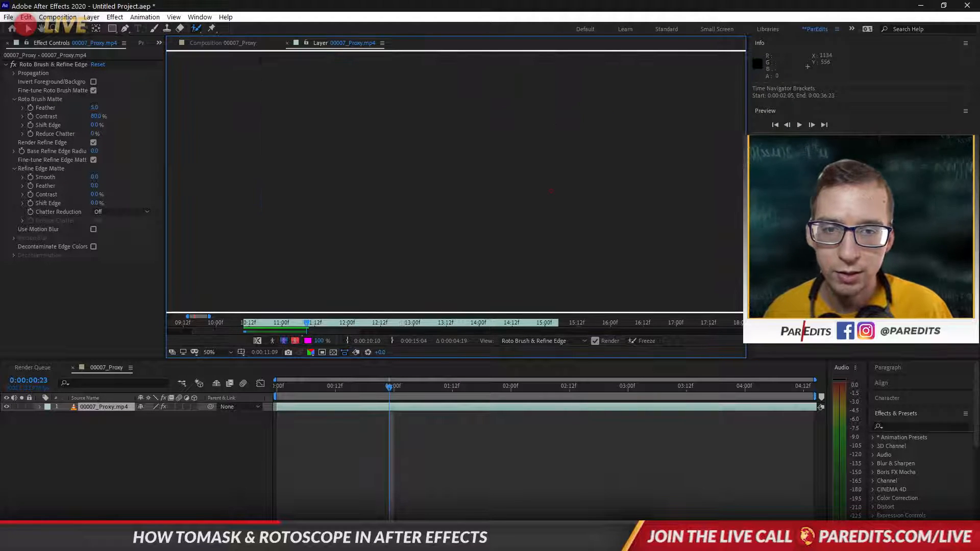
mouse_move(524, 199)
mouse_down()
mouse_move(547, 181)
mouse_move(532, 223)
mouse_up()
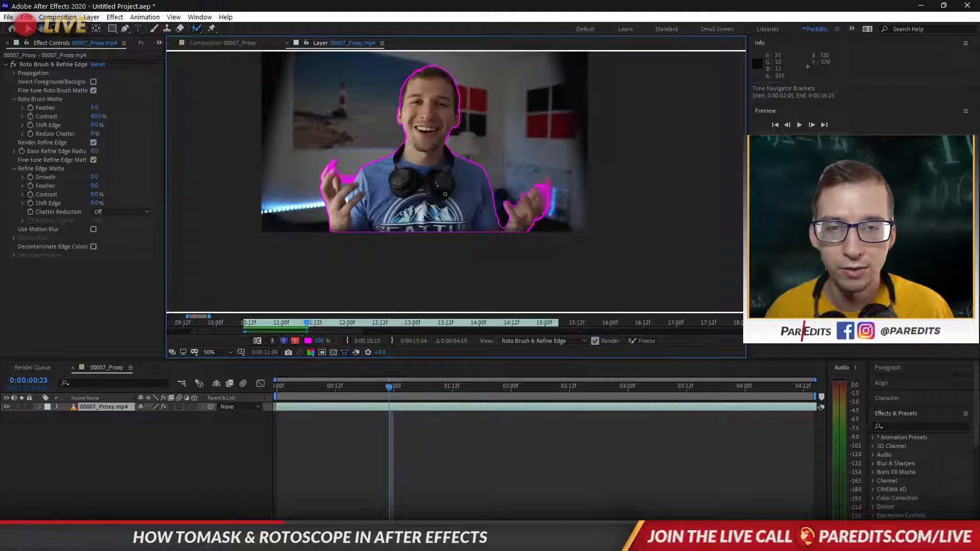
drag(549, 178, 545, 210)
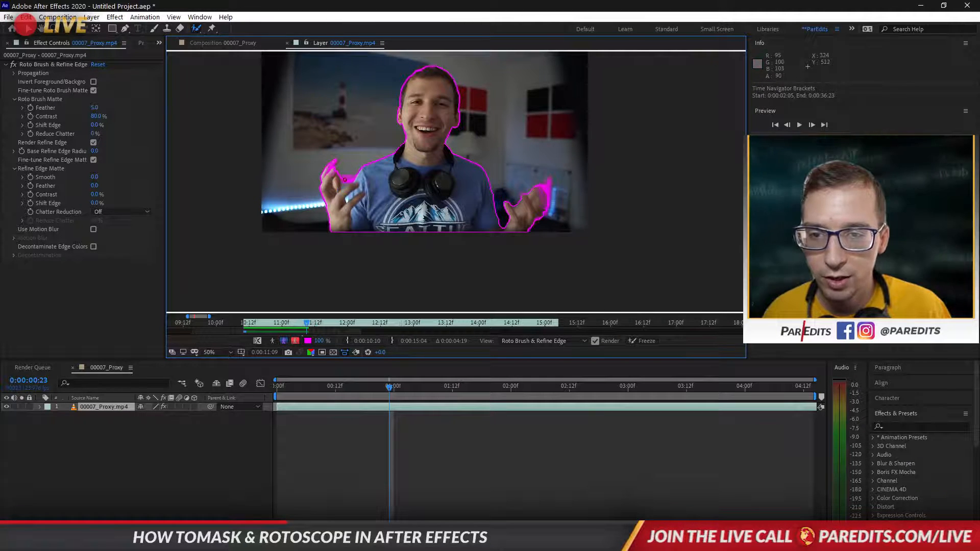
drag(345, 184, 348, 178)
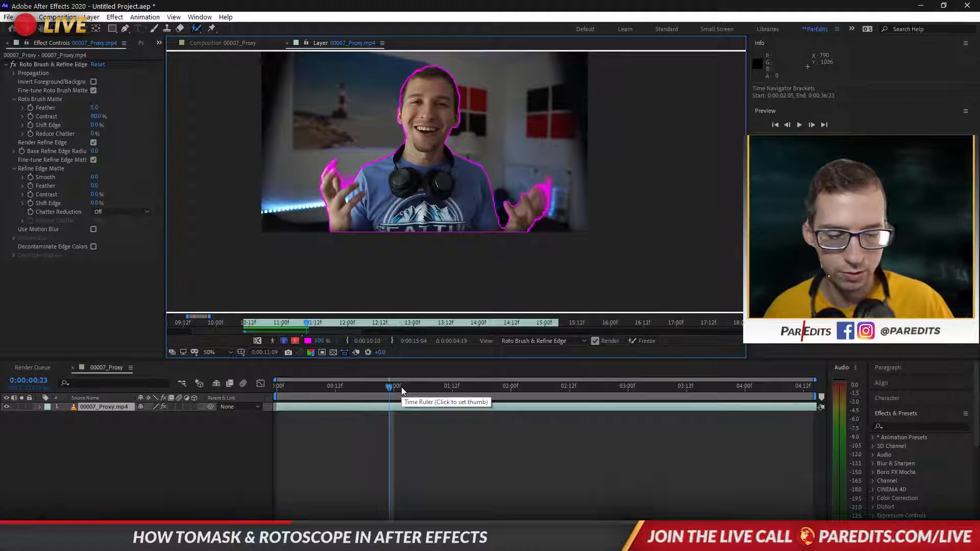
Propagate the selection frame by frame to 0:00:01:02 and add the missing edge of the hair there.
key(Page_Down)
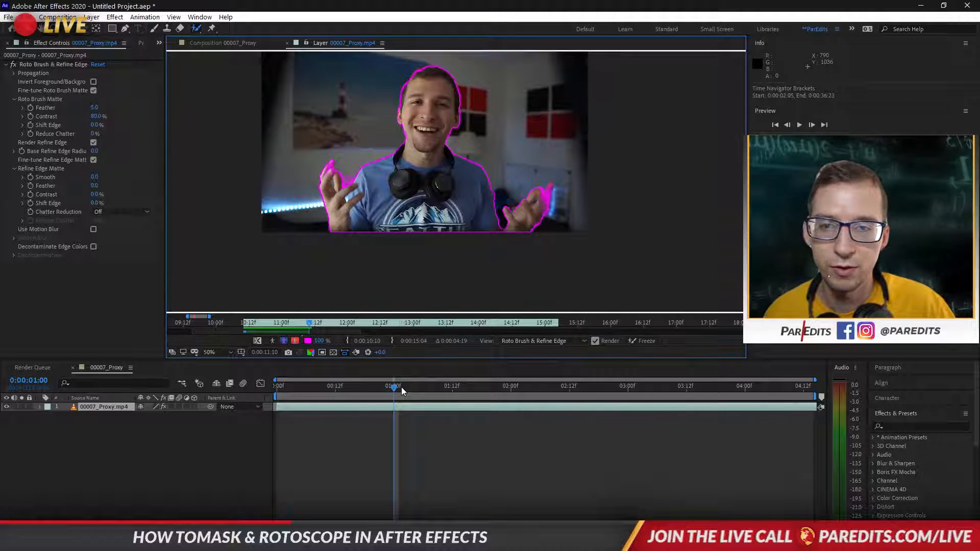
key(Page_Down)
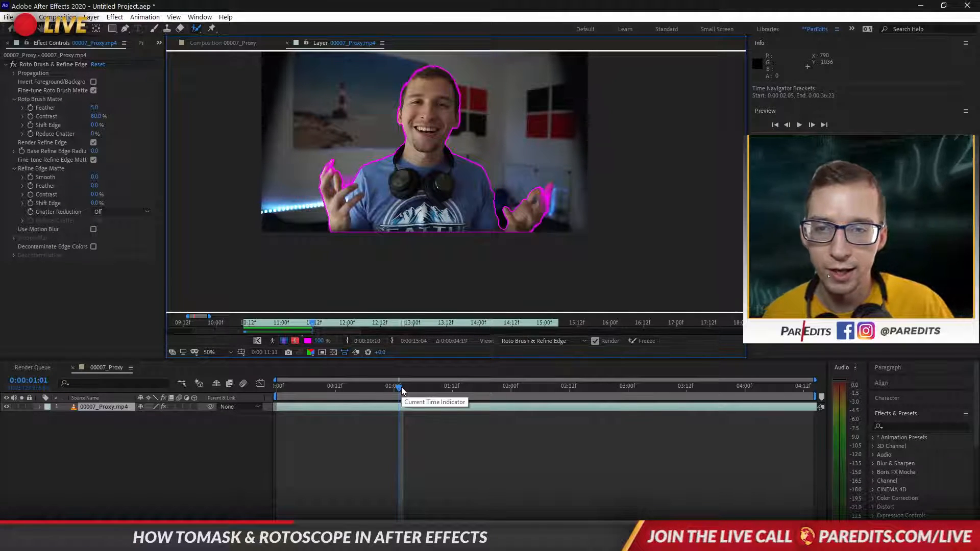
key(Page_Down)
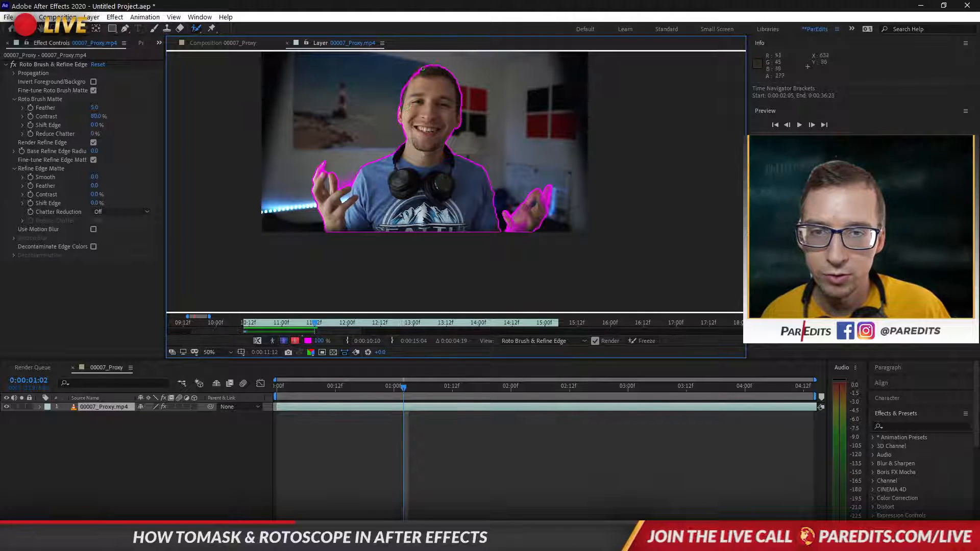
drag(423, 67, 406, 86)
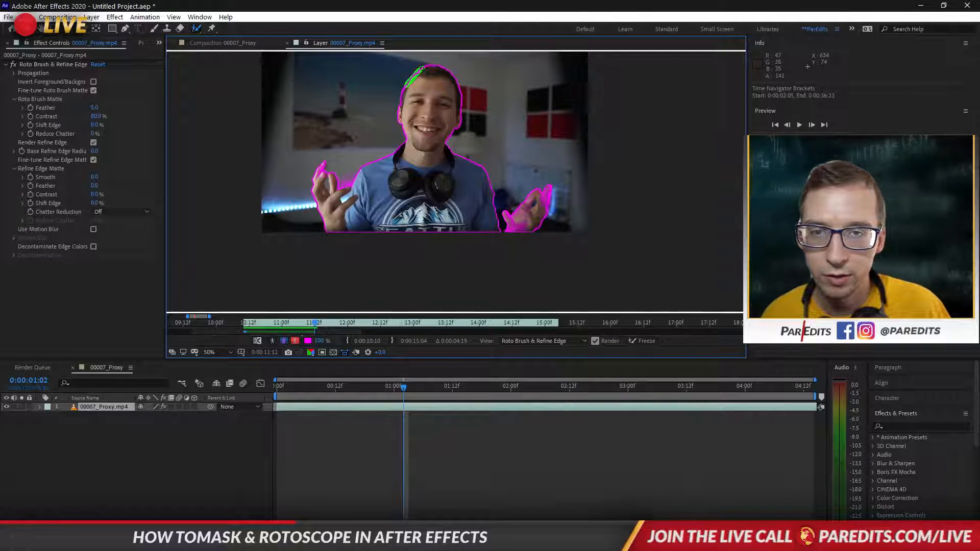
Go back and add the missing hair edge to the selection on the frames at 0:00:01:00 and 0:00:01:01.
key(Page_Up)
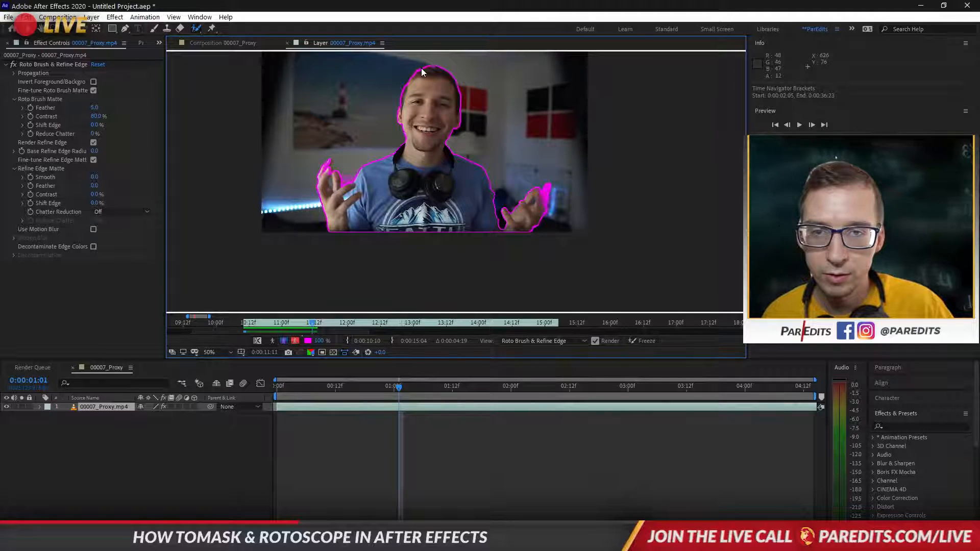
key(Page_Up)
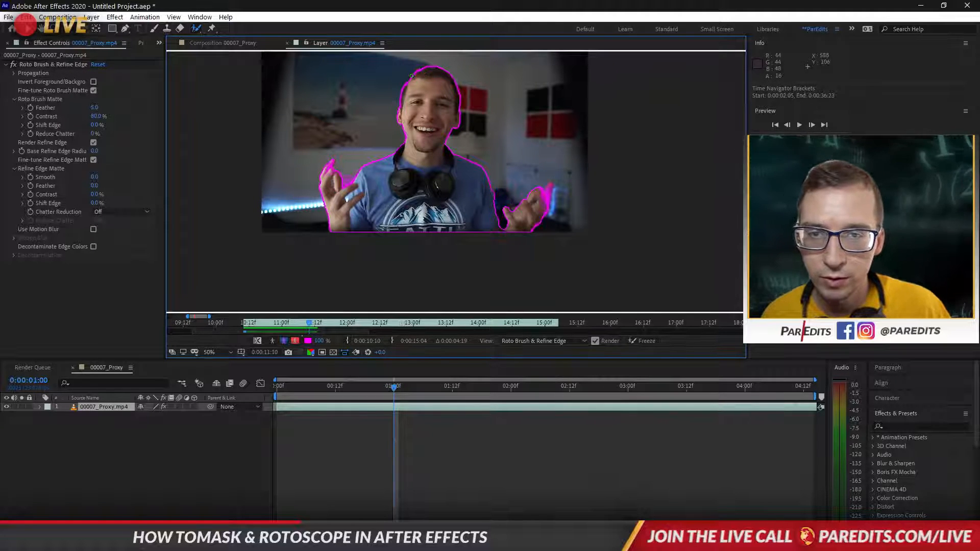
drag(412, 76, 420, 70)
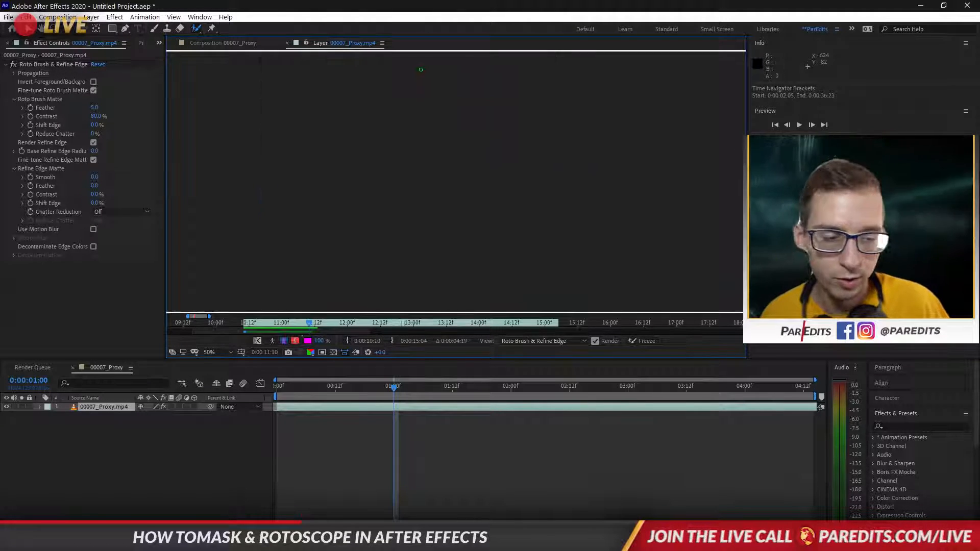
key(Page_Down)
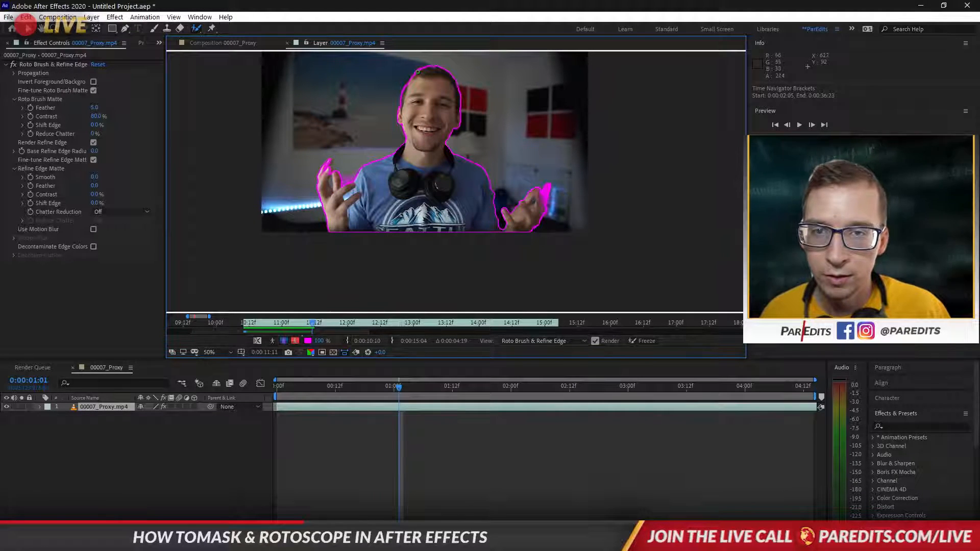
drag(415, 73, 406, 86)
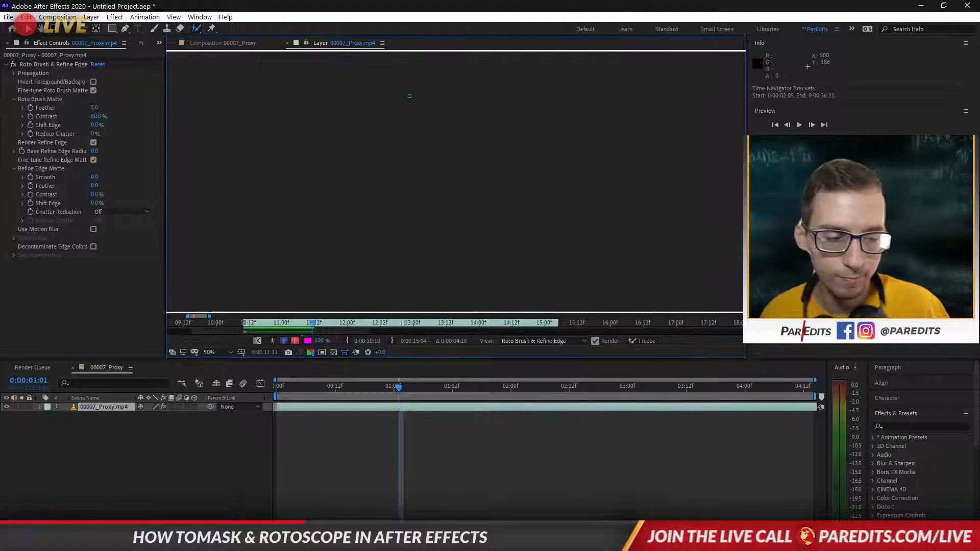
Propagate the selection to 0:00:01:06, then return to 0:00:01:05 and add the missing hair edge on that frame.
key(Page_Down)
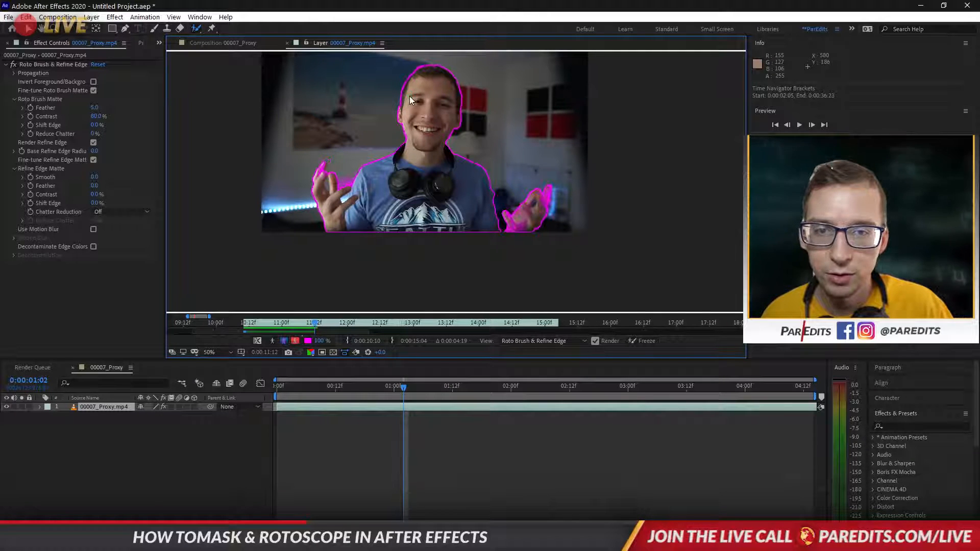
key(Page_Down)
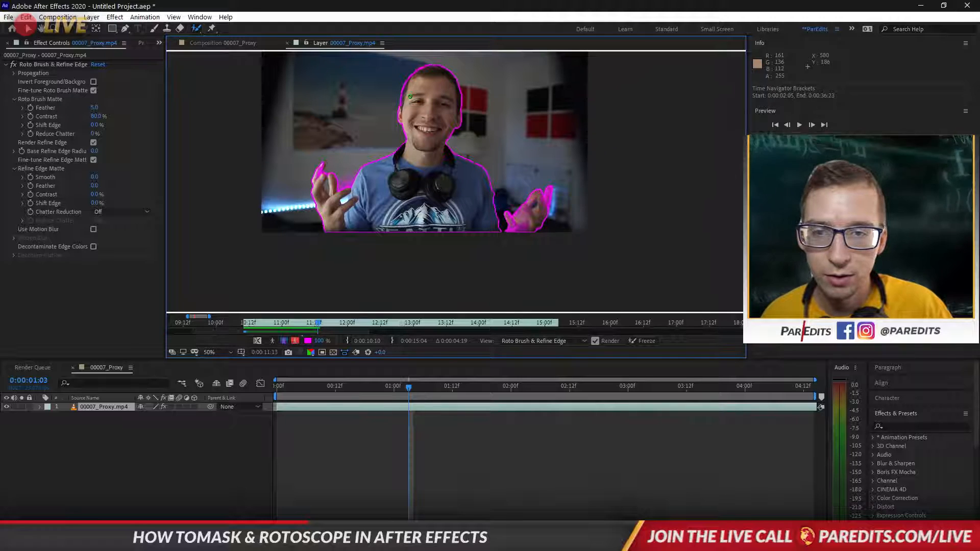
key(Page_Down)
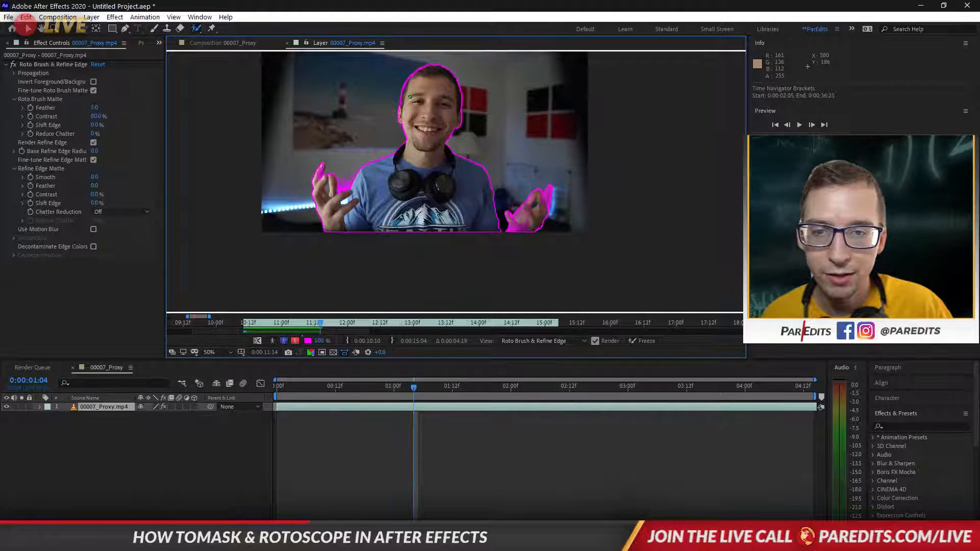
key(Page_Down)
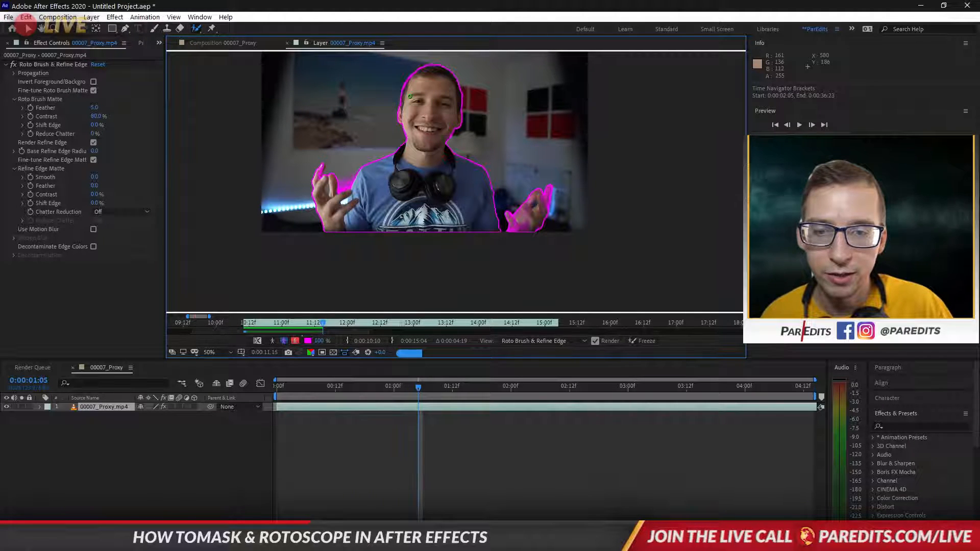
key(Page_Down)
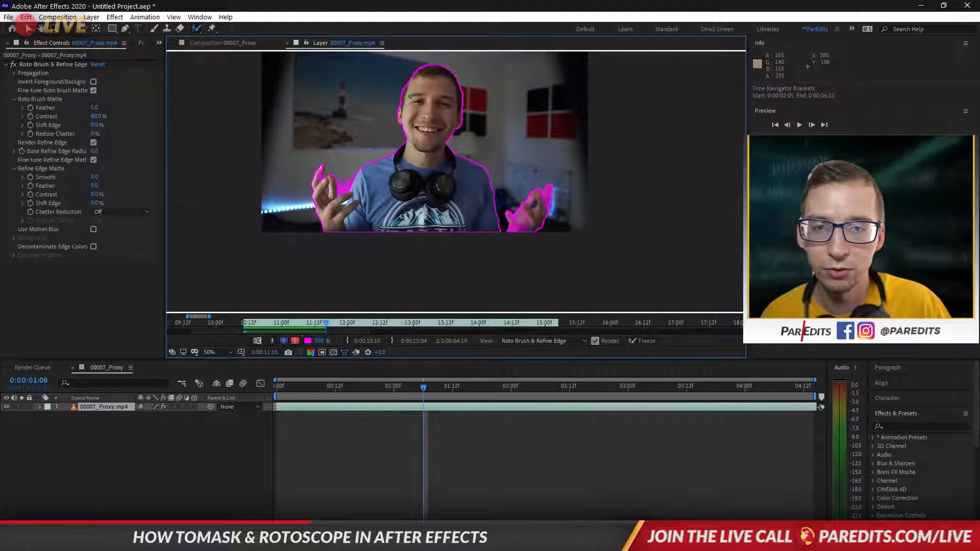
key(Page_Up)
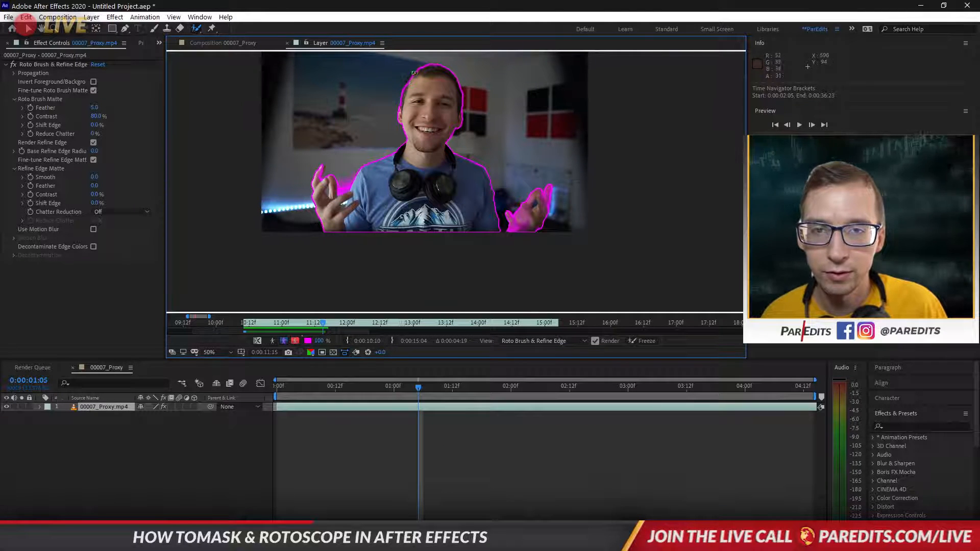
drag(415, 75, 405, 89)
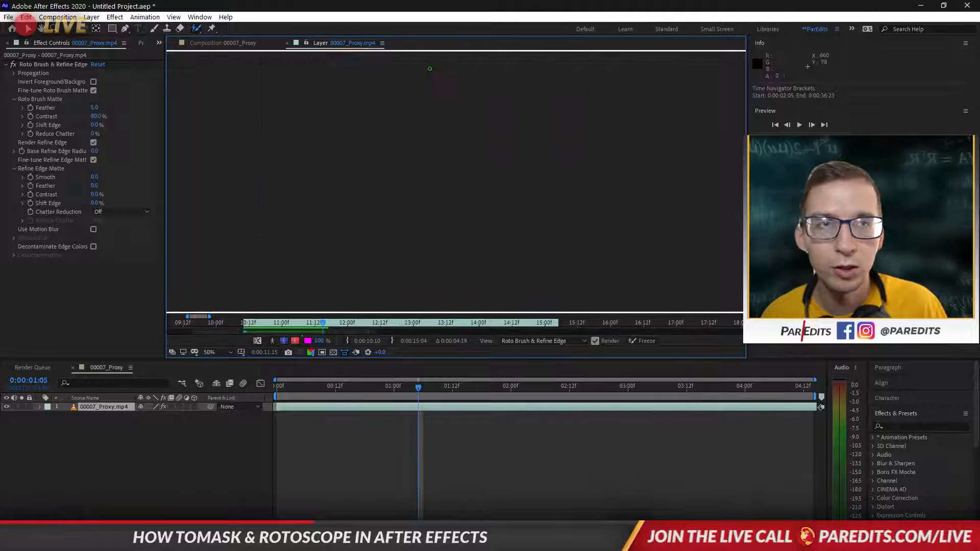
Check the propagated outline on the frames up to 0:00:01:08 and return to 0:00:01:05.
key(Page_Down)
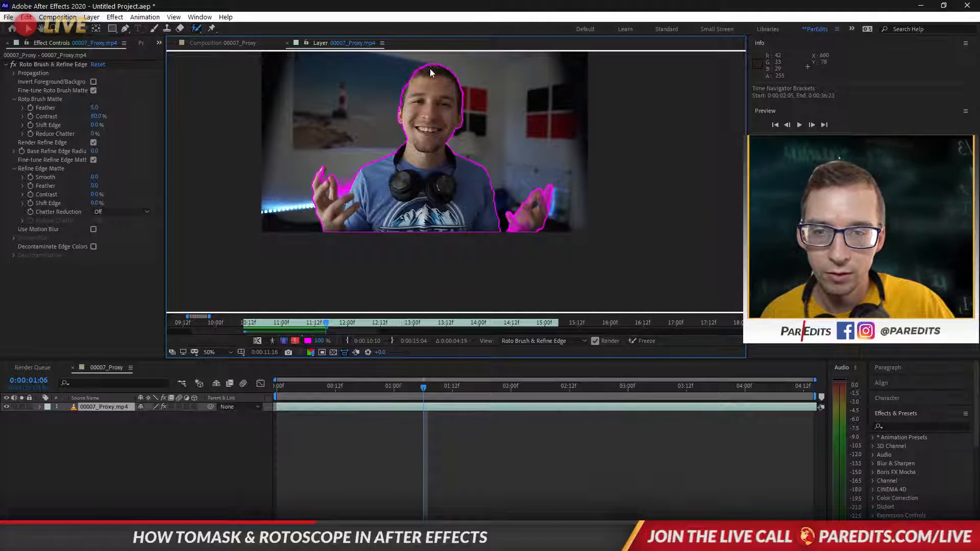
key(Page_Down)
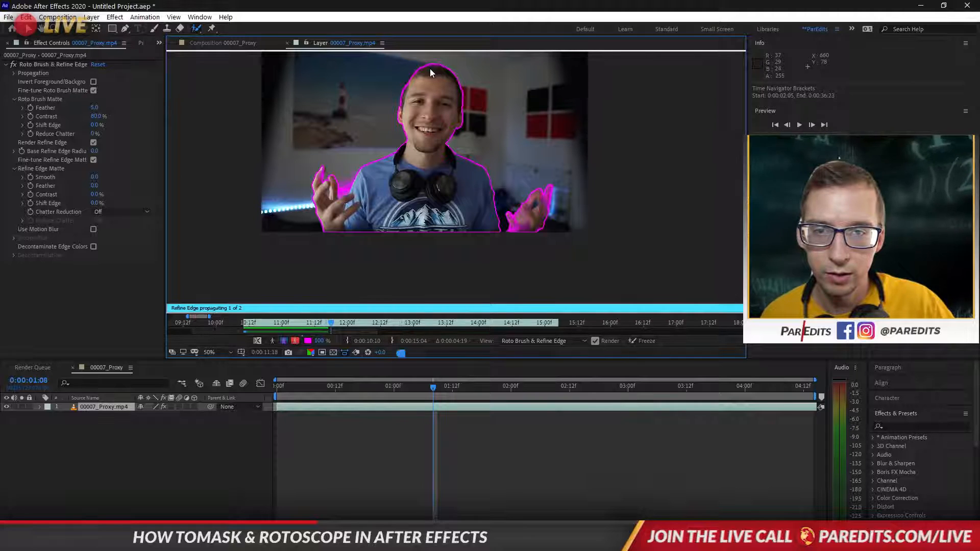
key(Page_Up)
key(Page_Up)
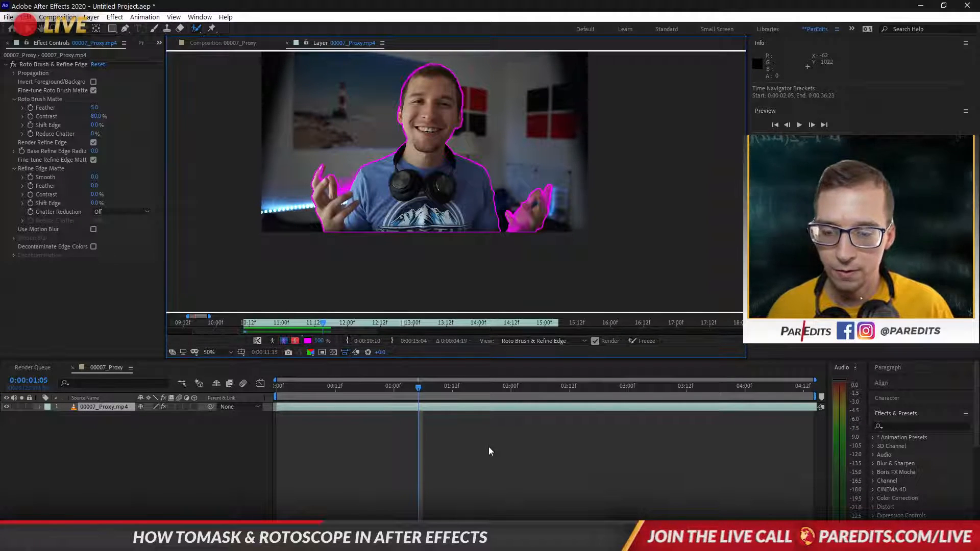
End the work area at 0:00:01:05, then split the clip layer at that time and delete the remaining part.
click(471, 427)
click(467, 406)
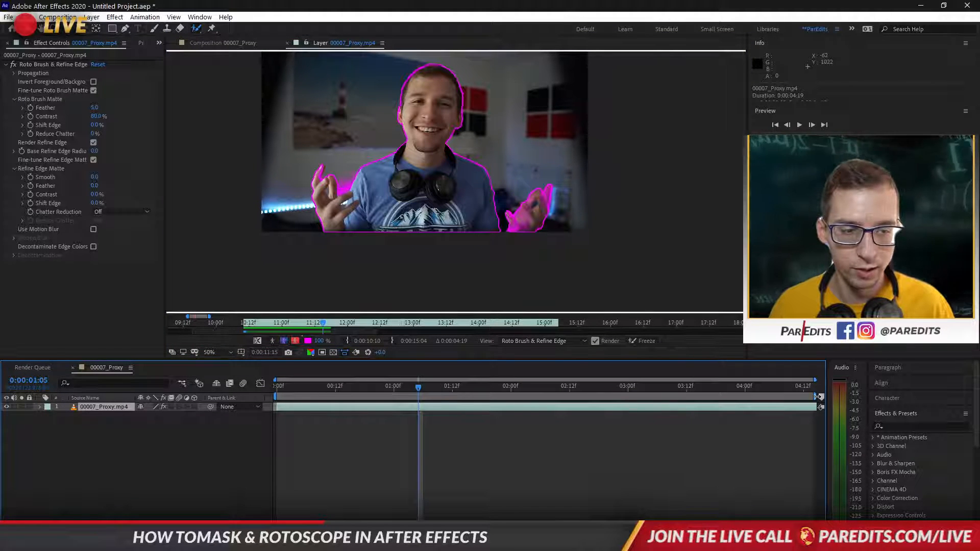
drag(815, 397, 427, 411)
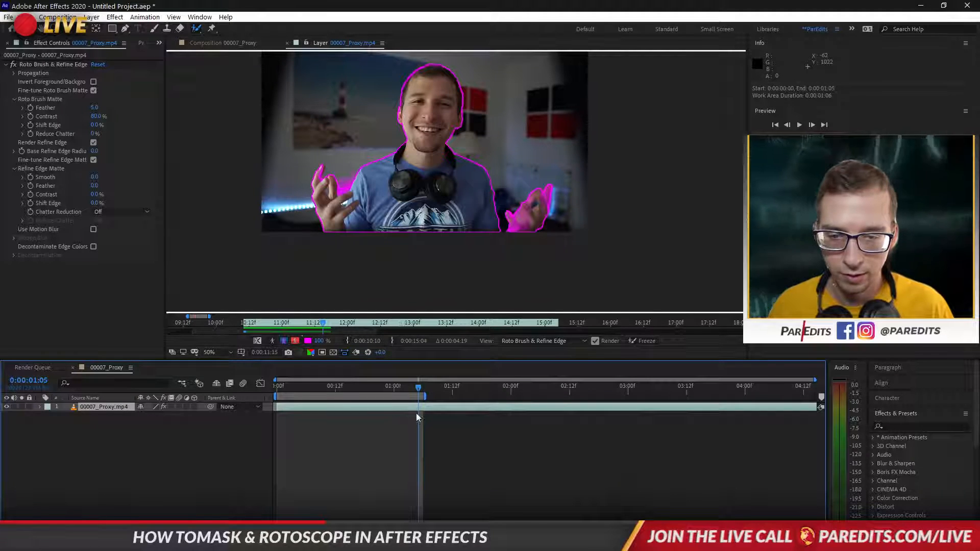
key(ctrl+shift+d)
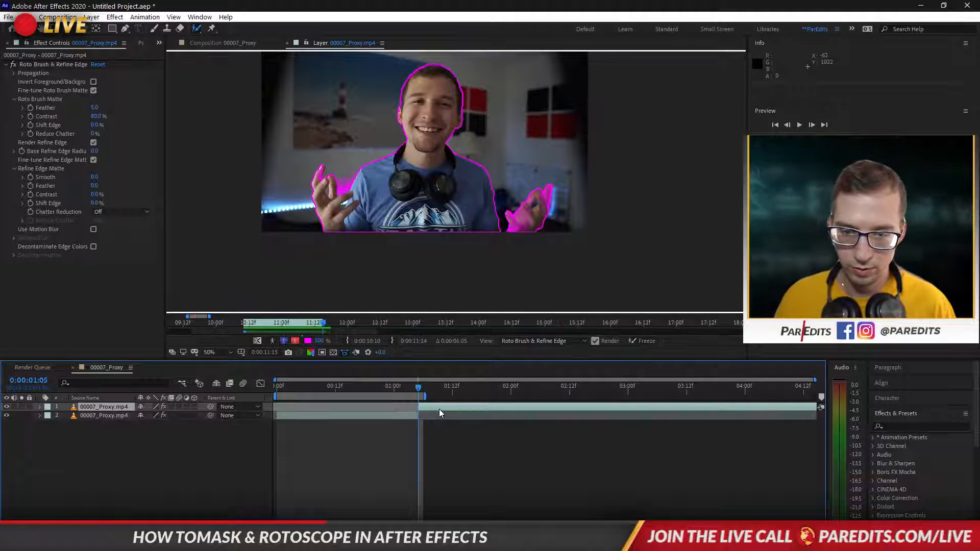
key(Delete)
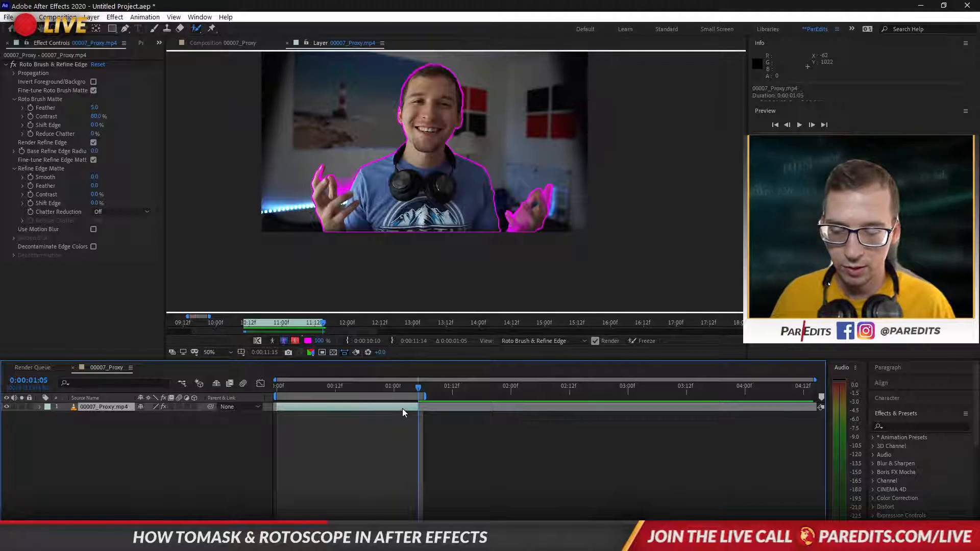
Trim the composition to the work area and return to the first frame.
key(ctrl+shift+x)
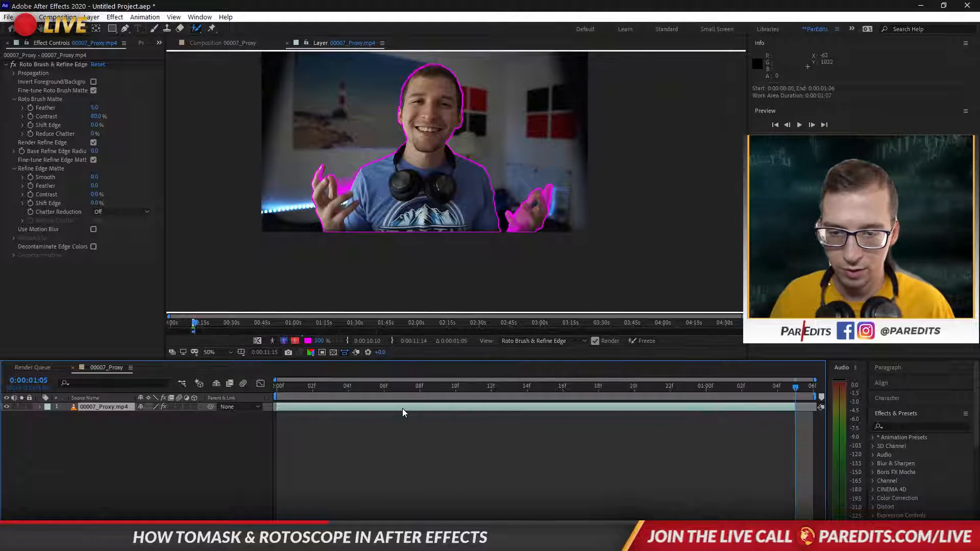
click(712, 391)
drag(713, 391, 277, 391)
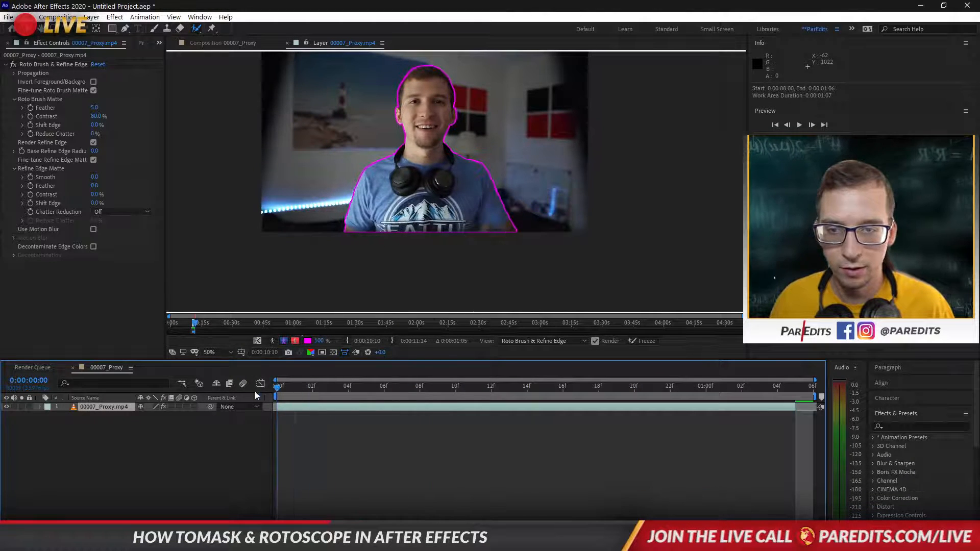
Play and scrub through the cut-out in the composition view to check the rotoscoped edges.
click(227, 43)
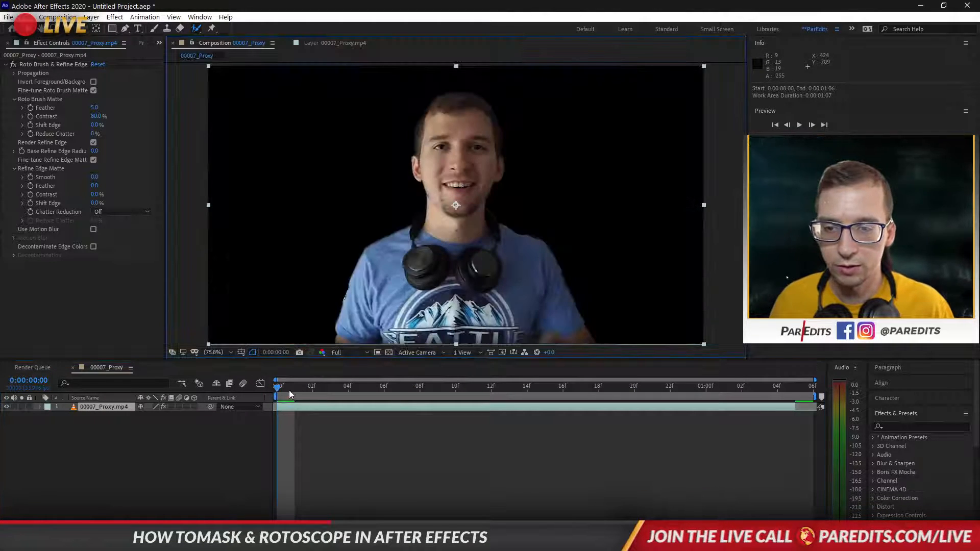
click(330, 390)
key(space)
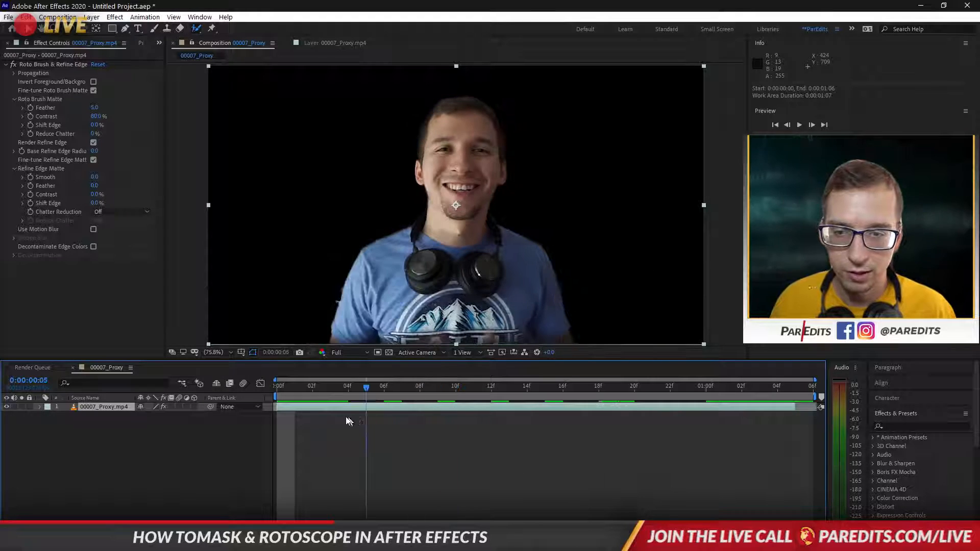
key(space)
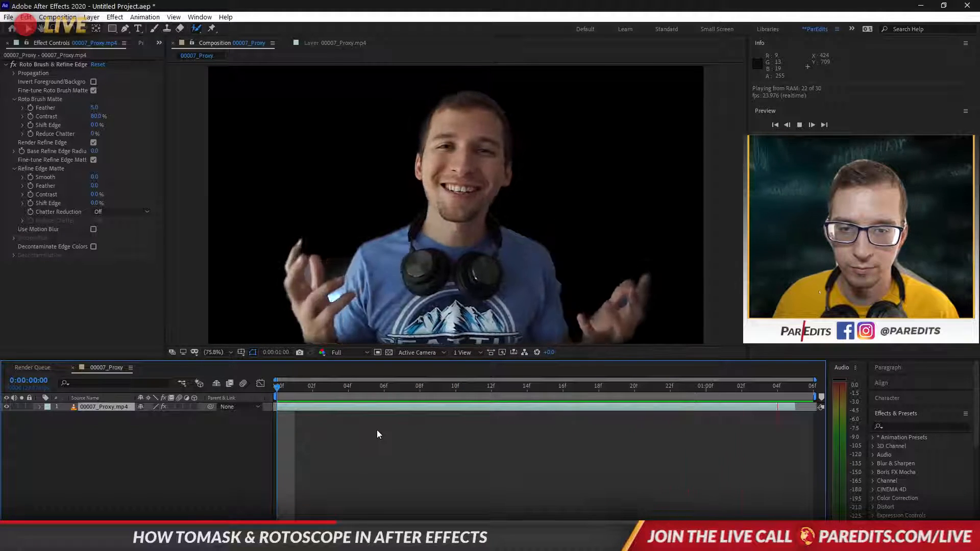
click(396, 389)
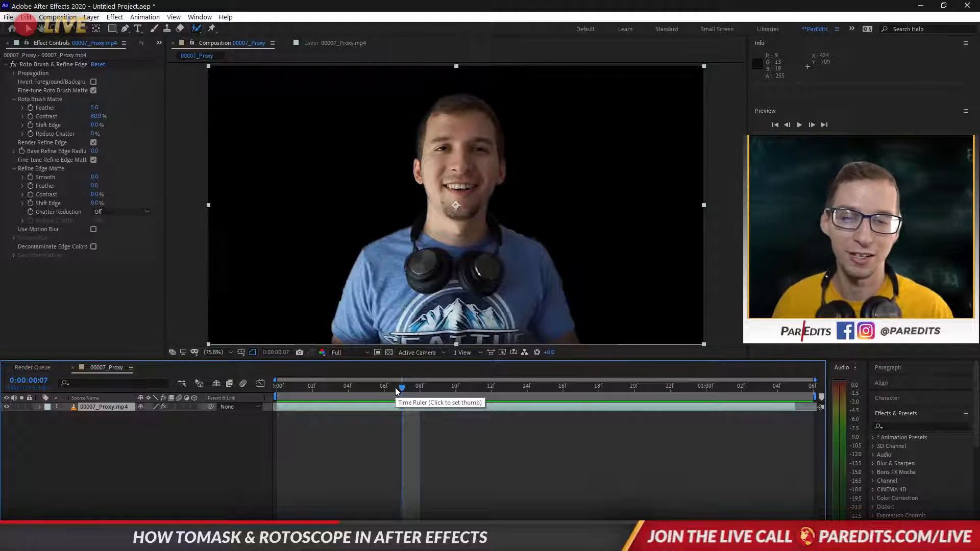
mouse_move(364, 391)
mouse_down()
mouse_move(301, 395)
mouse_move(319, 399)
mouse_up()
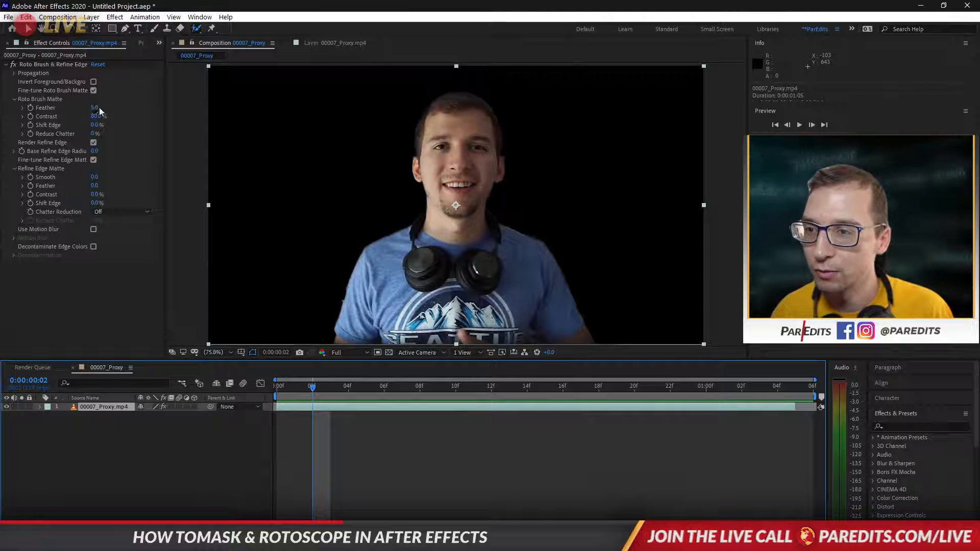
Set the Roto Brush Matte feather to about 26.3, and the Refine Edge Matte feather to about 8.8 and smooth to about 7.6.
click(45, 64)
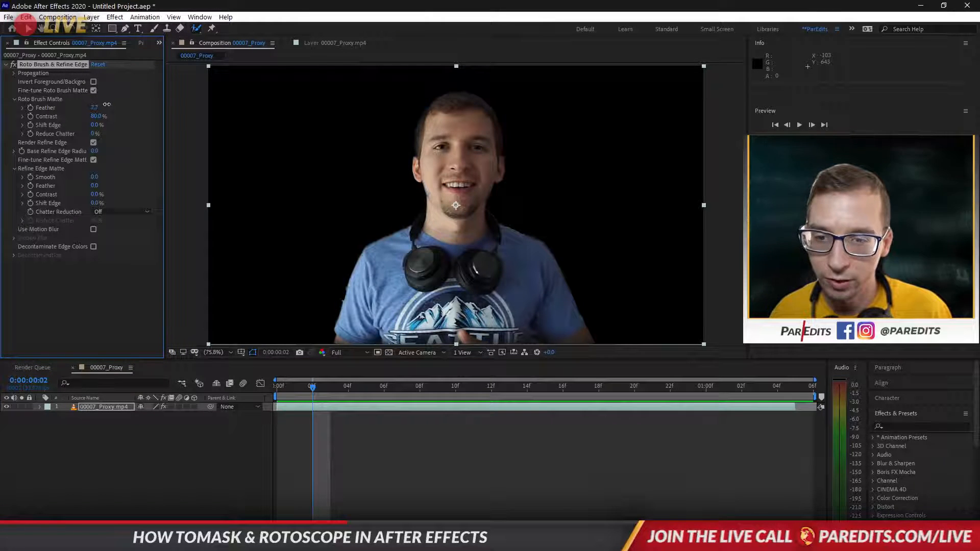
drag(107, 104, 107, 104)
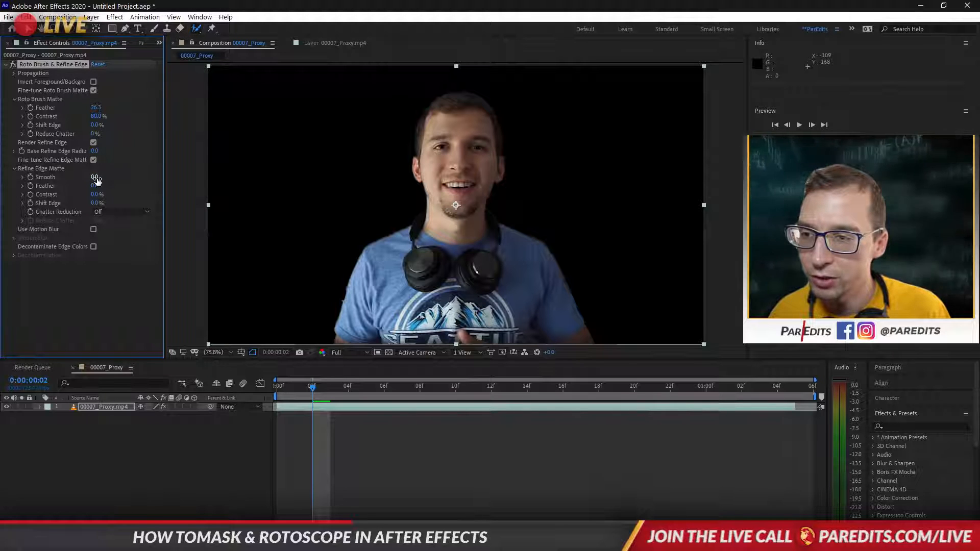
drag(95, 186, 142, 183)
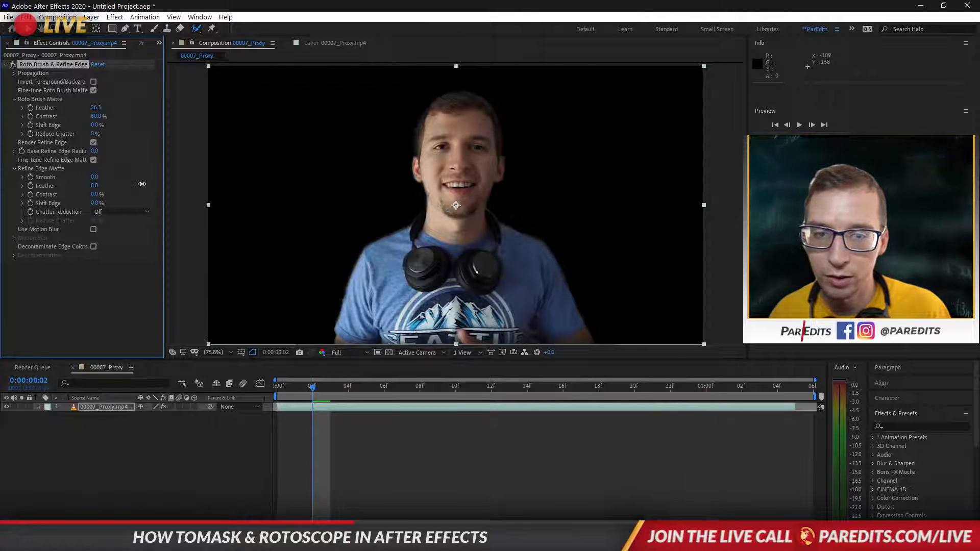
drag(96, 176, 124, 177)
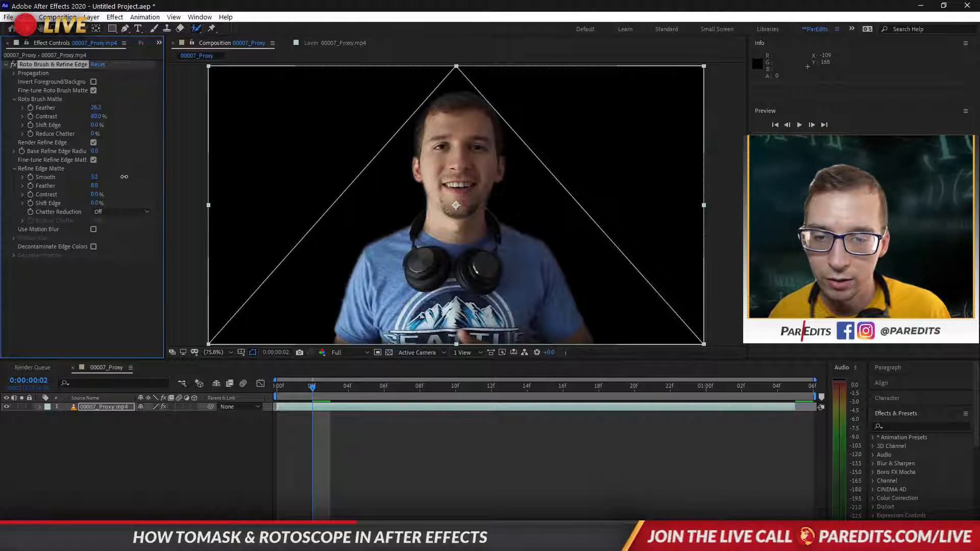
drag(153, 177, 136, 177)
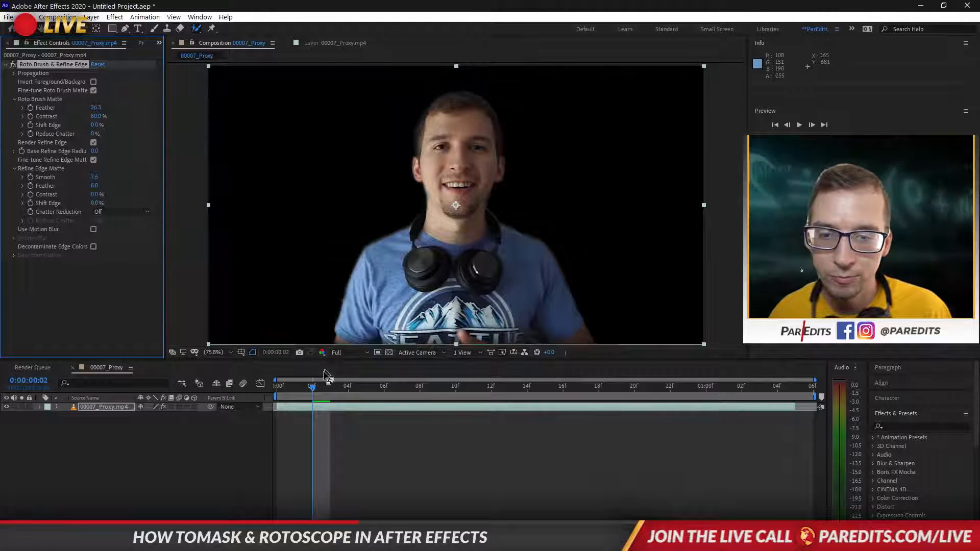
Lower the composition's preview resolution to Half and play the cut-out from the first frame to 0:00:01:01.
drag(316, 389, 276, 394)
click(349, 352)
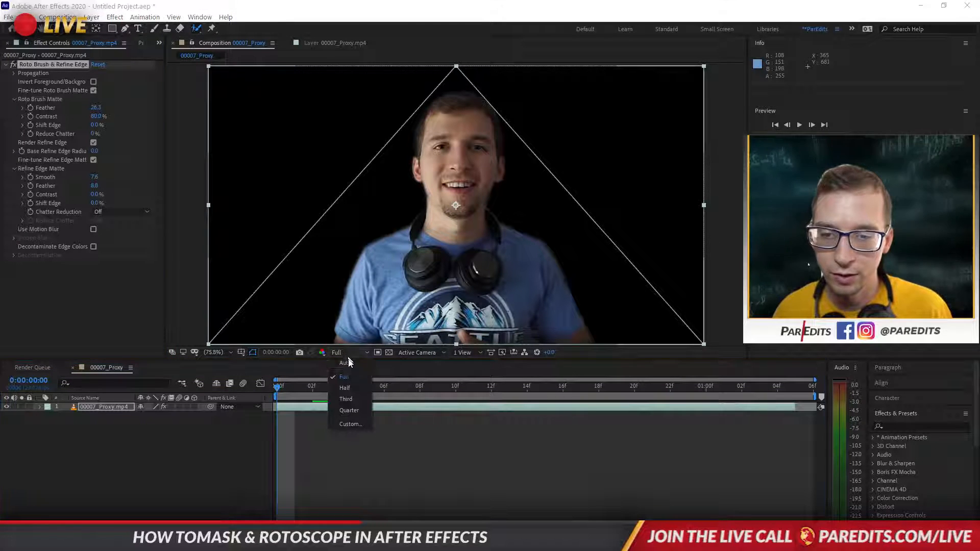
click(352, 389)
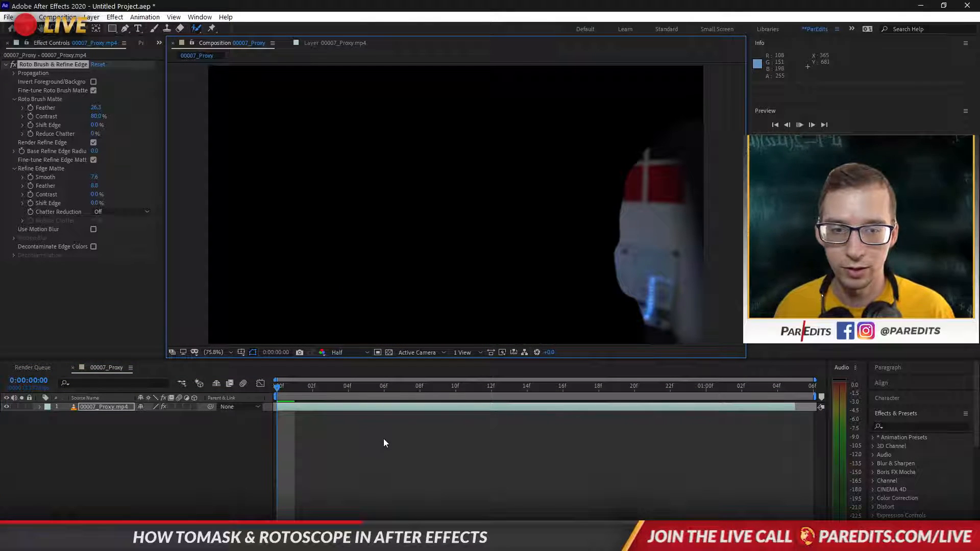
key(space)
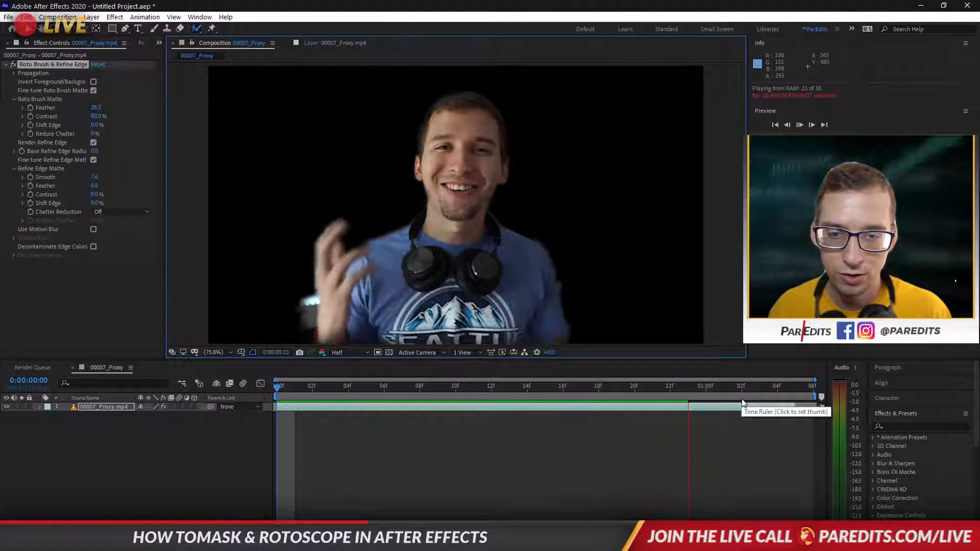
key(space)
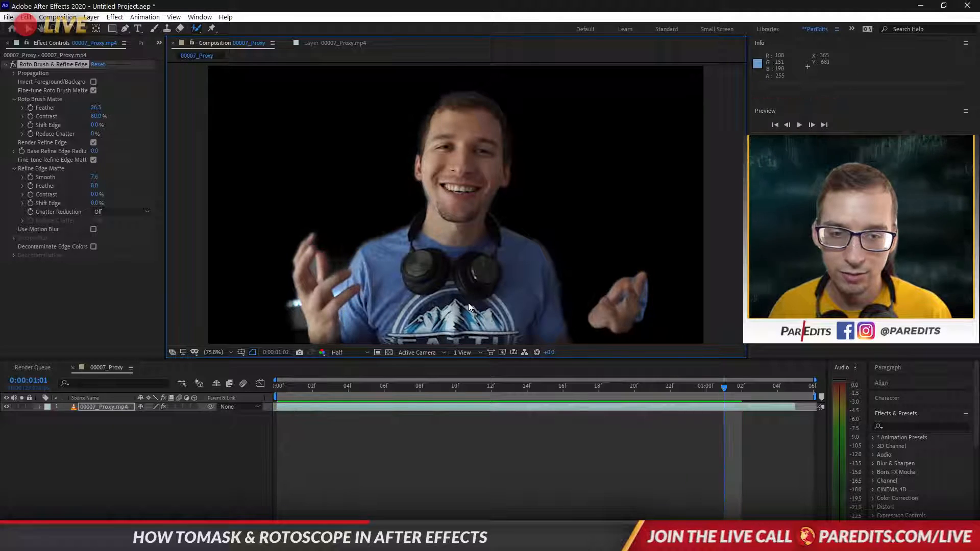
Open the clip in the layer view at 0:00:01:01 and add the missing wrist beside the shirt to the Roto Brush selection.
click(468, 302)
click(317, 42)
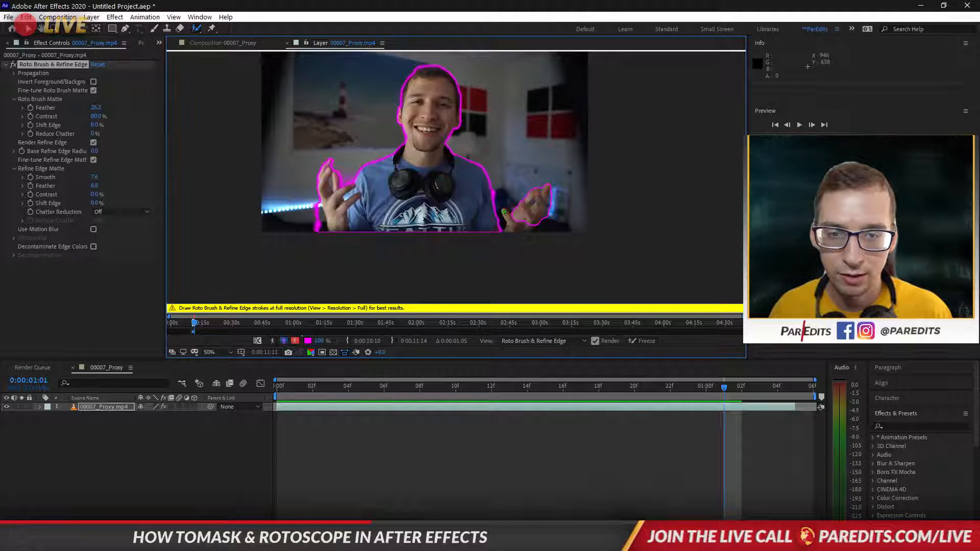
drag(512, 227, 520, 226)
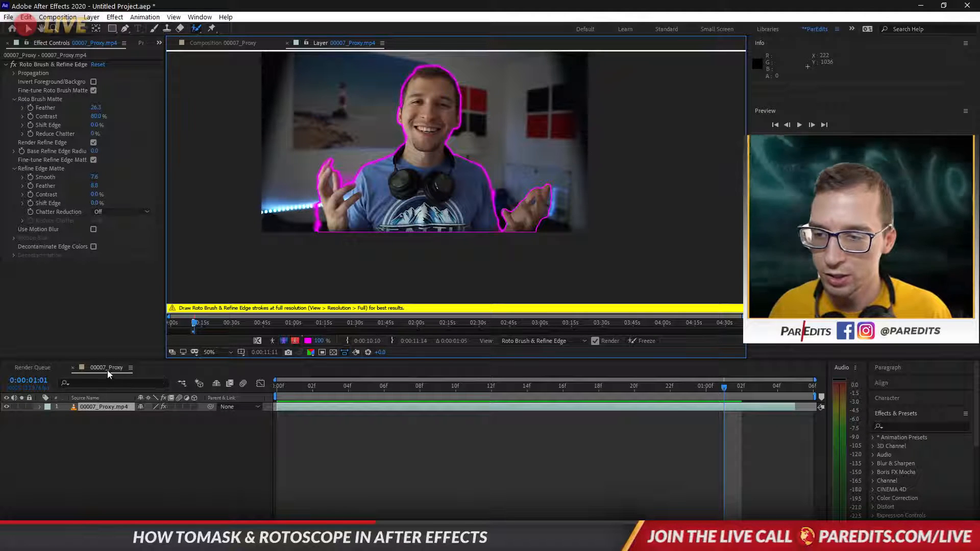
Close the layer view and set the composition's preview resolution to Full.
click(287, 43)
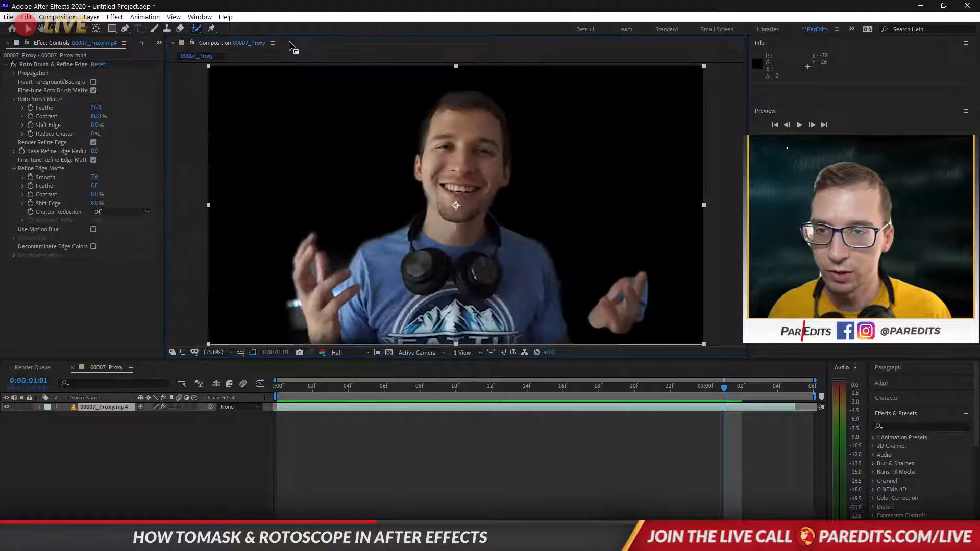
click(351, 352)
click(350, 377)
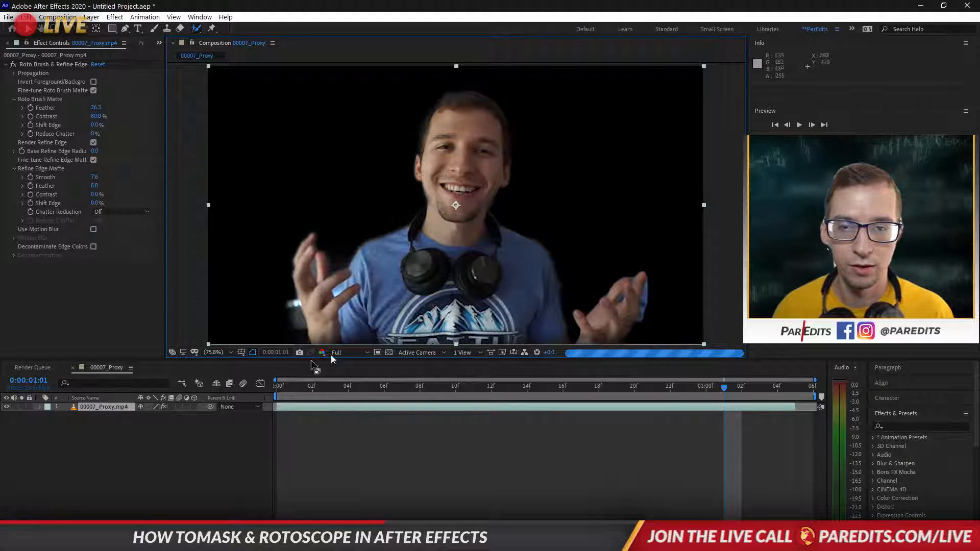
Go back to the first frame, then duplicate the rotoscoped clip layer and place one copy beneath the other.
click(119, 407)
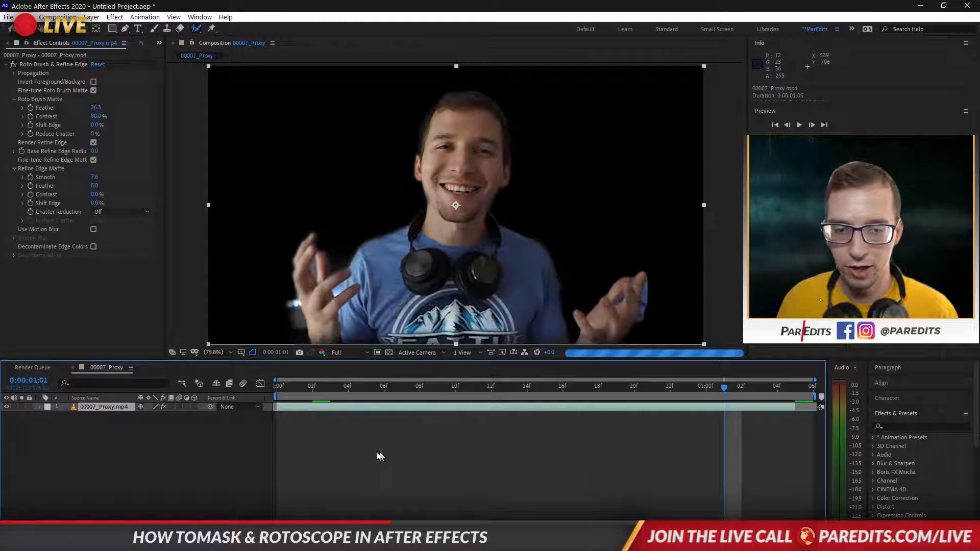
click(555, 391)
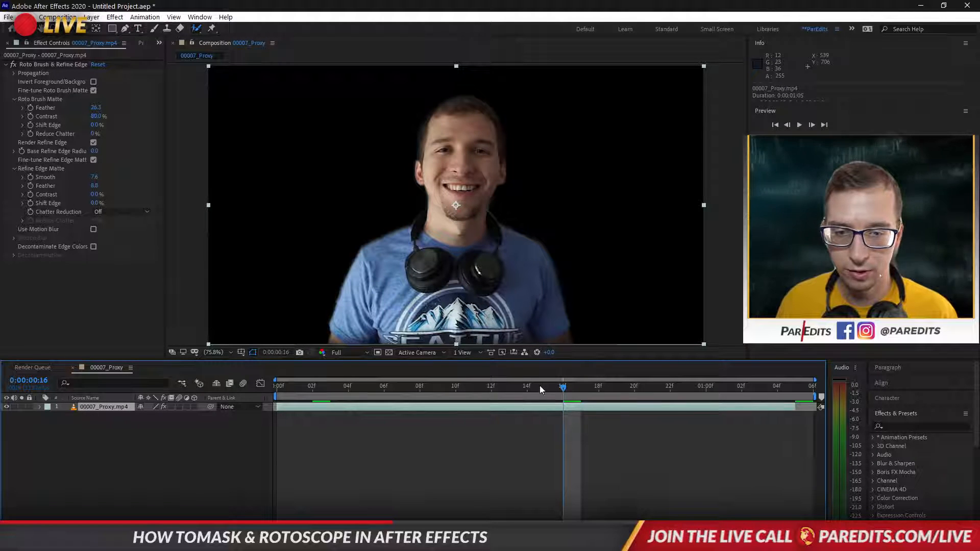
drag(540, 386, 269, 391)
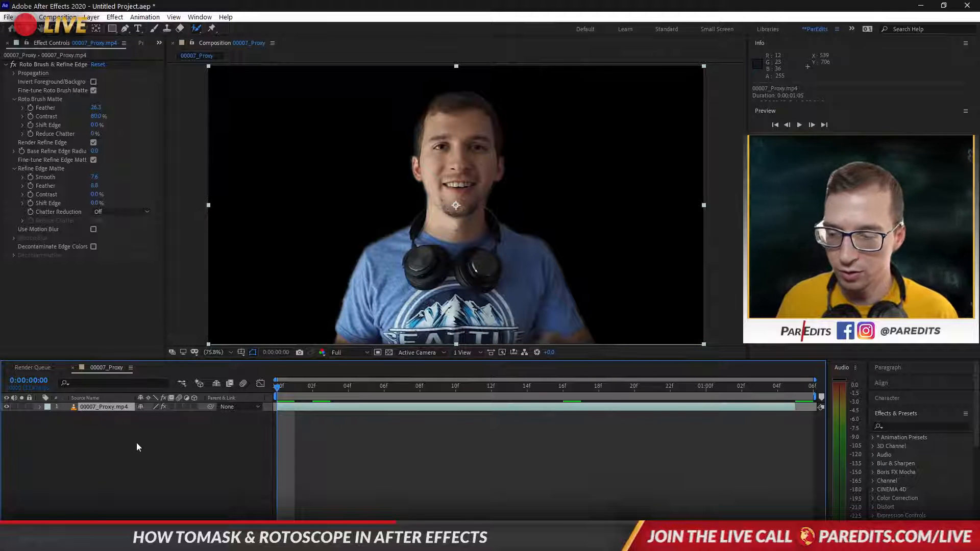
click(112, 409)
key(ctrl+d)
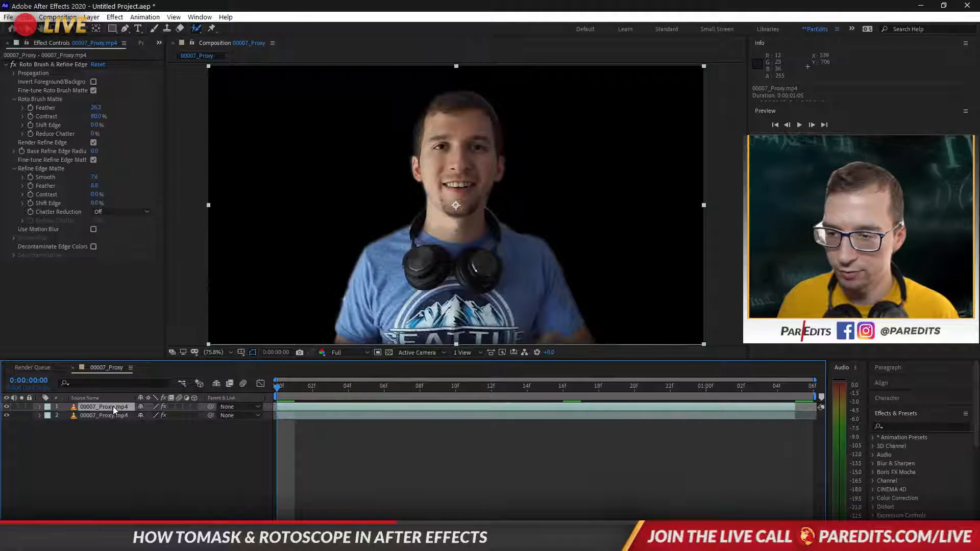
click(119, 417)
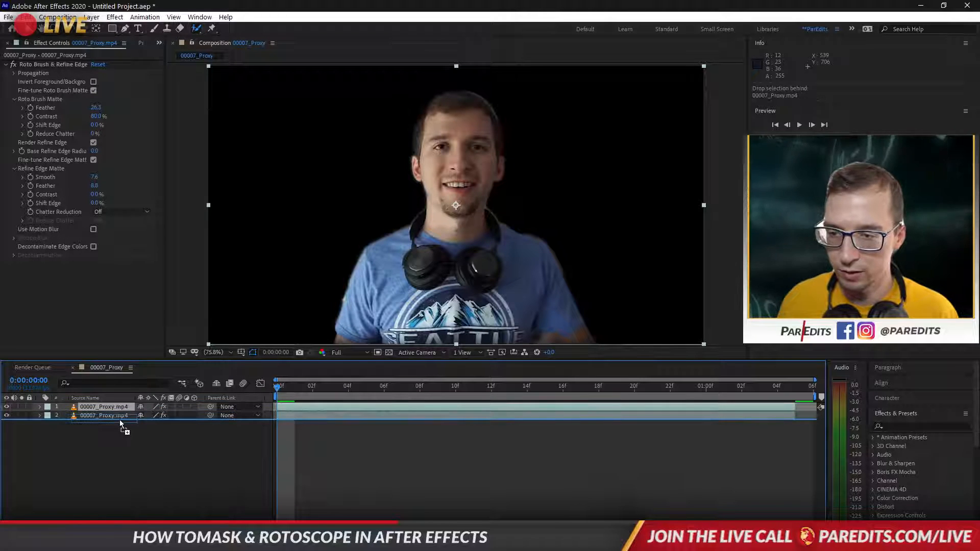
Remove the Roto Brush & Refine Edge effect from the lower copy of the clip.
click(39, 416)
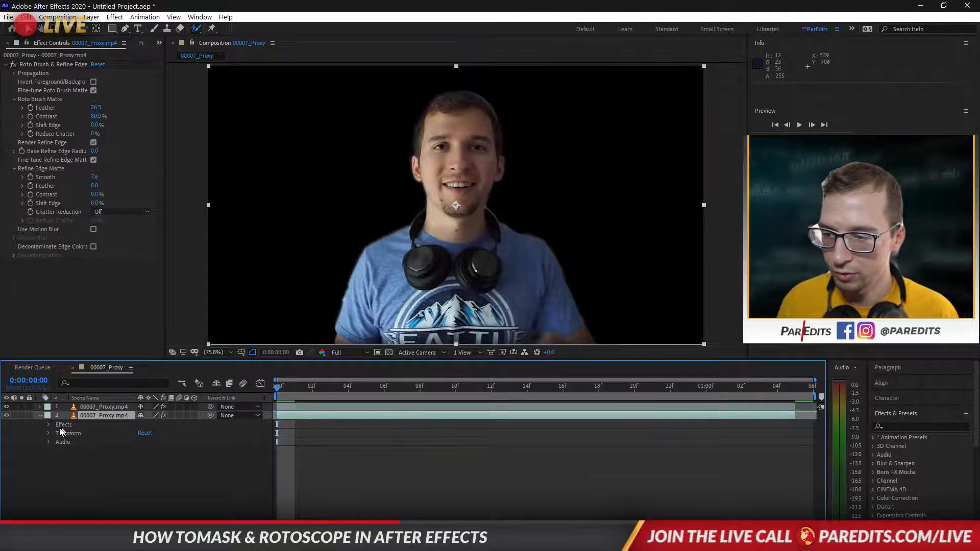
click(49, 425)
click(78, 433)
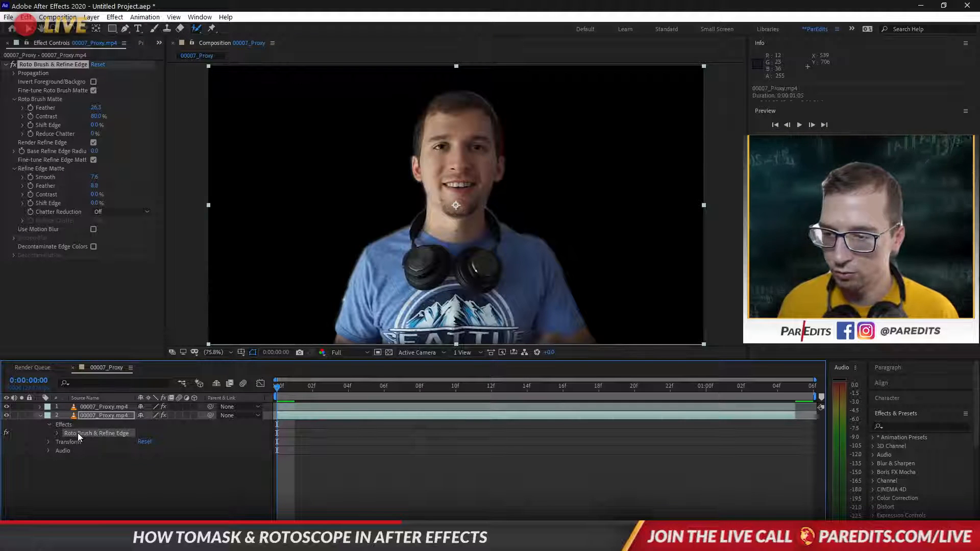
key(Delete)
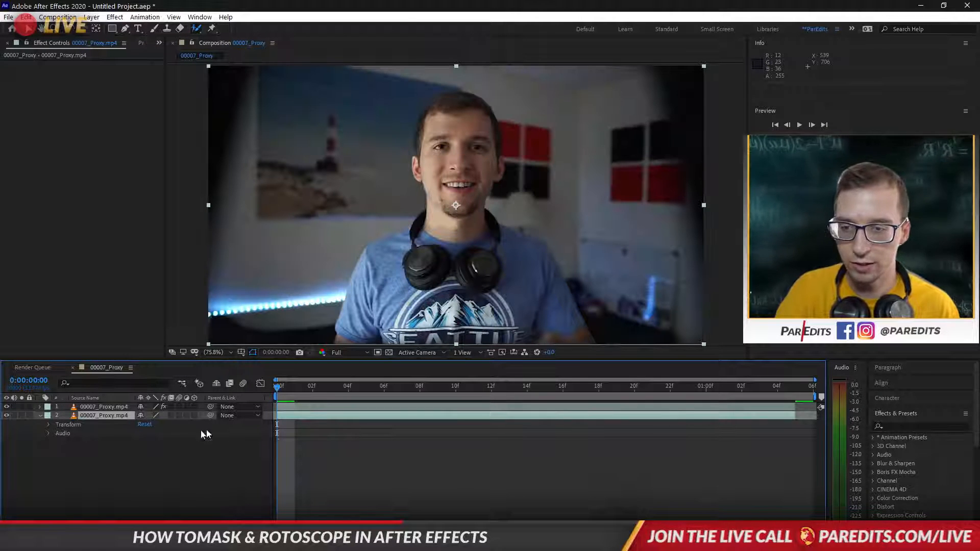
click(103, 407)
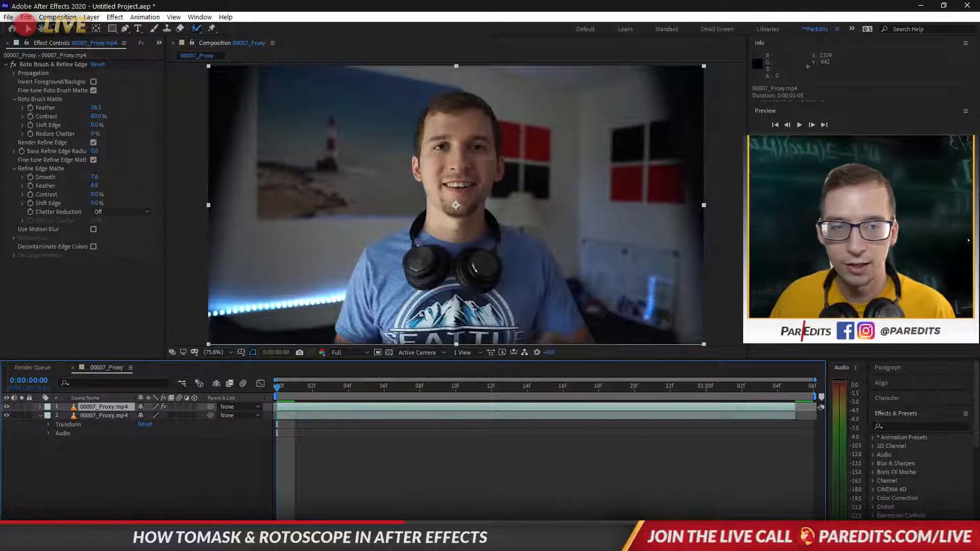
Search the effects for "blur" and apply Gaussian Blur to the lower clip layer.
click(122, 416)
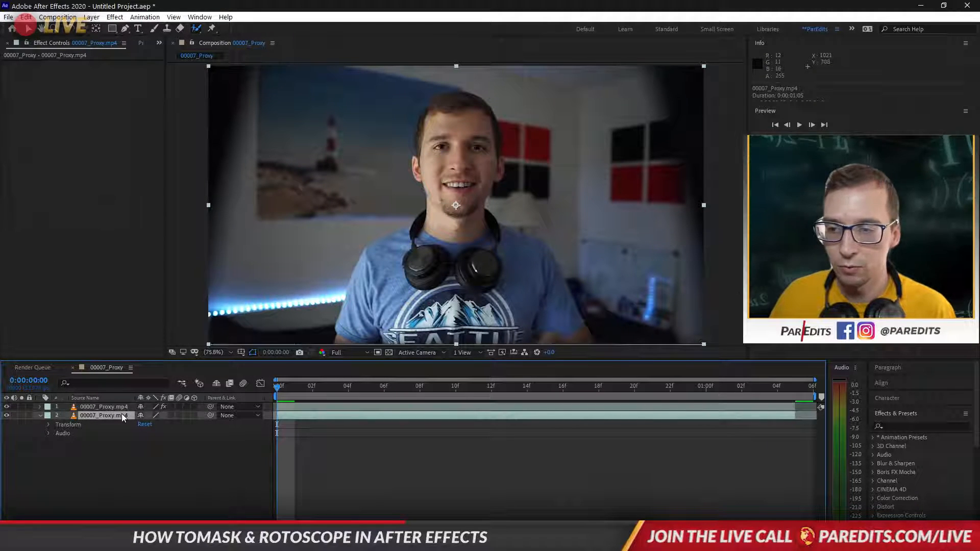
click(890, 424)
text(blur)
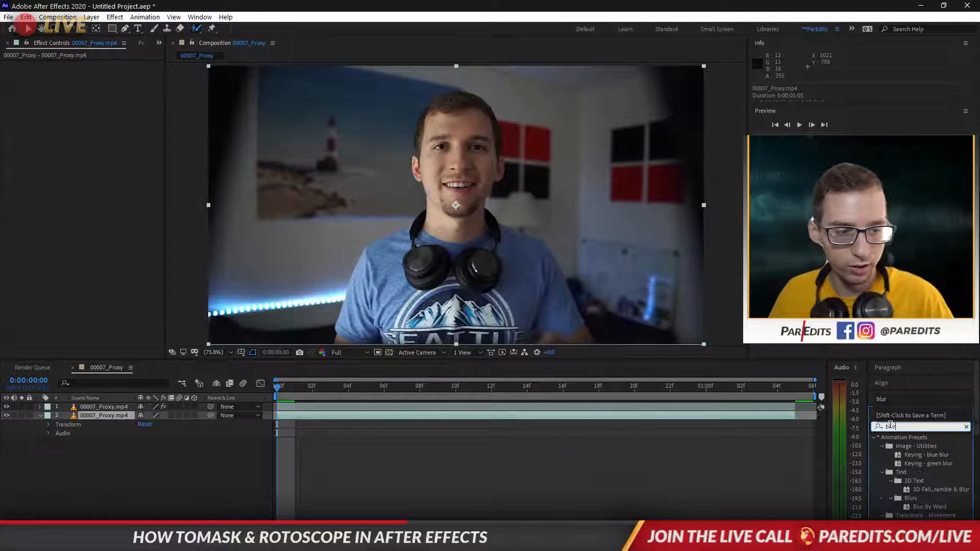
scroll(902, 470, down, 5)
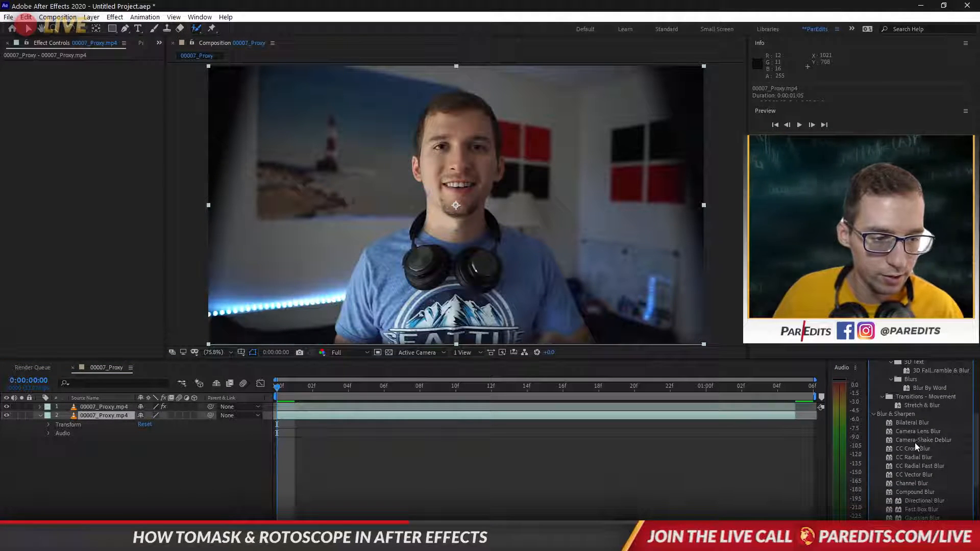
scroll(919, 467, down, 2)
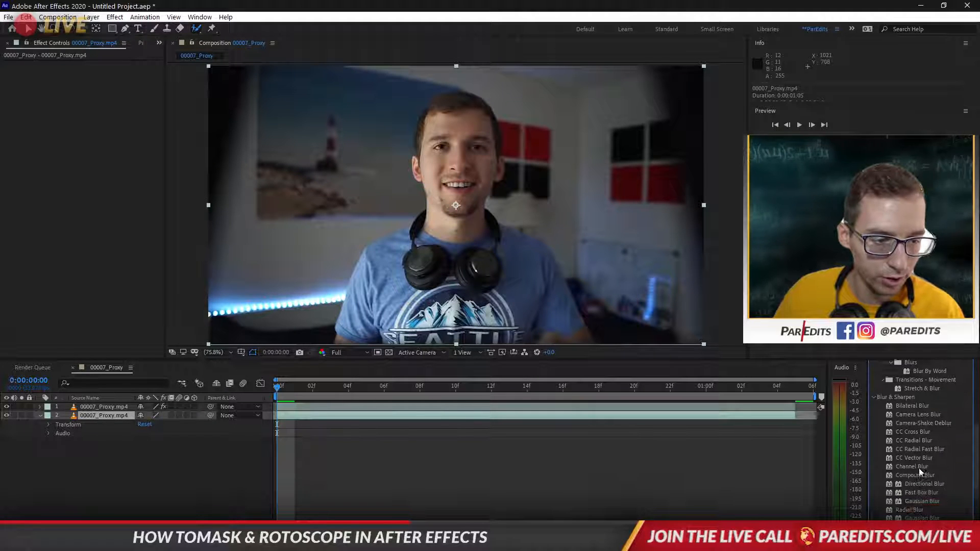
drag(915, 482, 91, 414)
Rename the lower clip layer as bg.
right_click(108, 418)
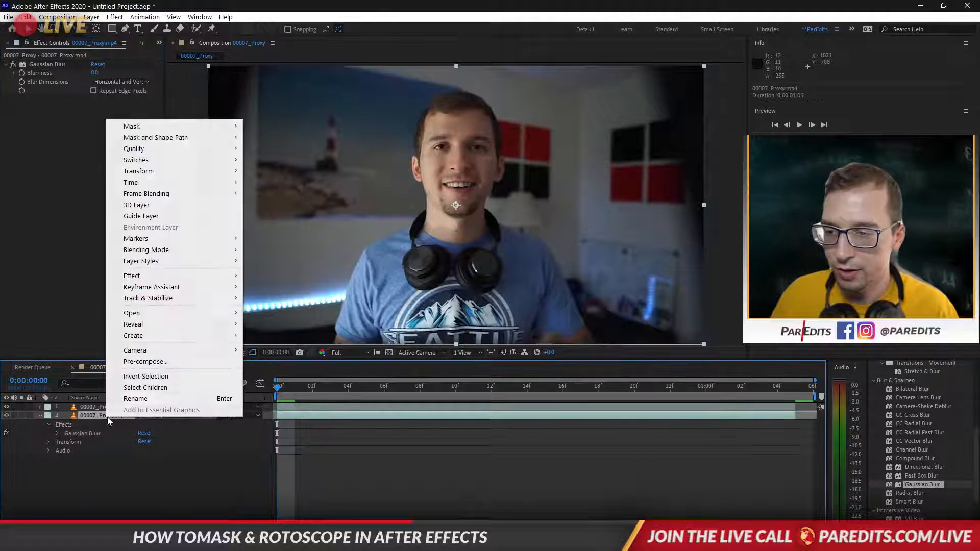
click(133, 398)
text(bg)
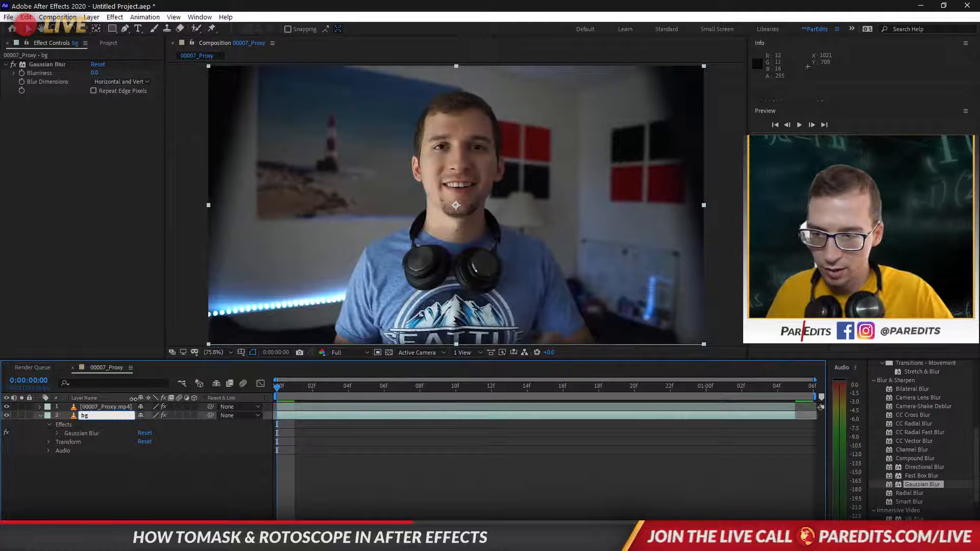
Rename the upper, rotoscoped clip layer with the man's first name.
key(Return)
right_click(114, 409)
click(143, 390)
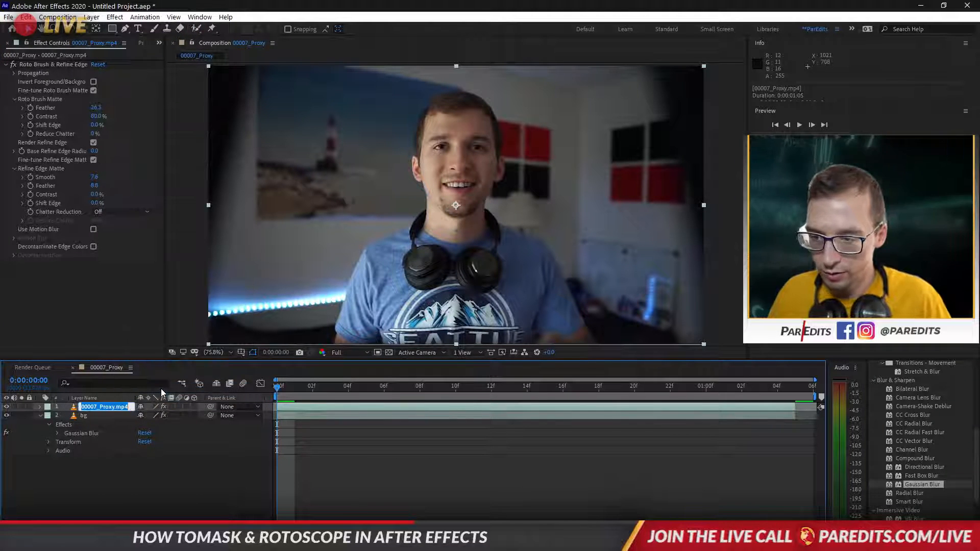
text(sam)
key(Return)
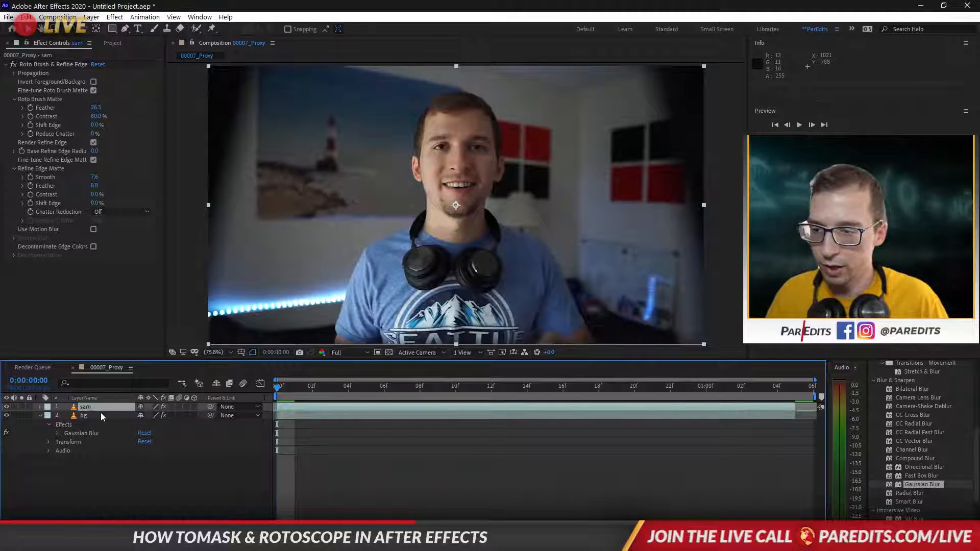
Set the bg layer's Gaussian Blur to a blurriness of 13 with Repeat Edge Pixels enabled.
click(101, 416)
drag(97, 77, 190, 80)
click(96, 91)
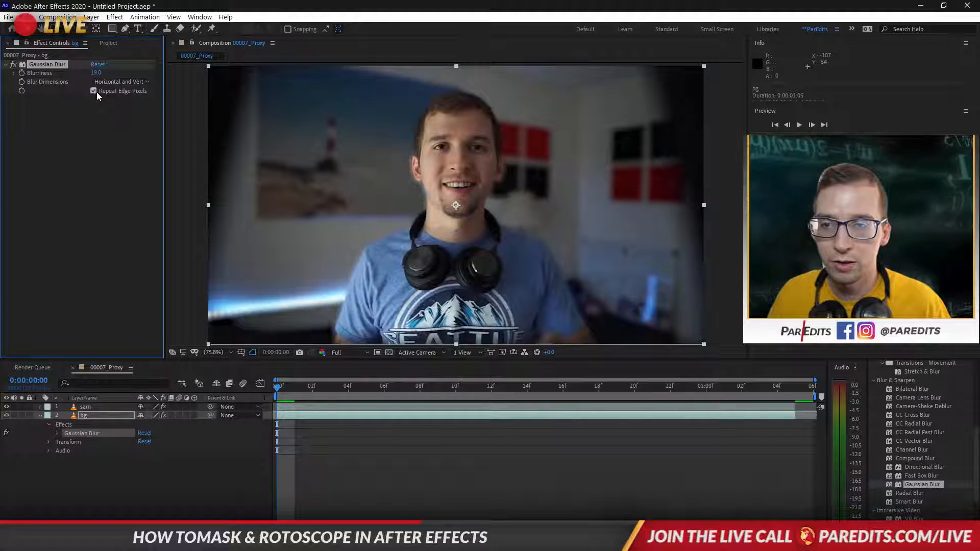
drag(125, 72, 71, 79)
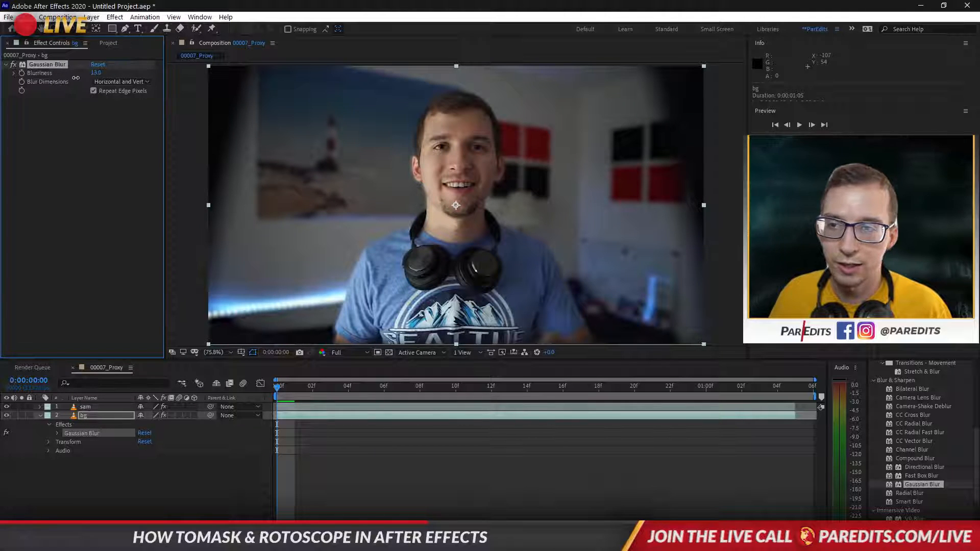
Search the effects for "tint" and apply Tint to the bg layer.
scroll(904, 449, up, 5)
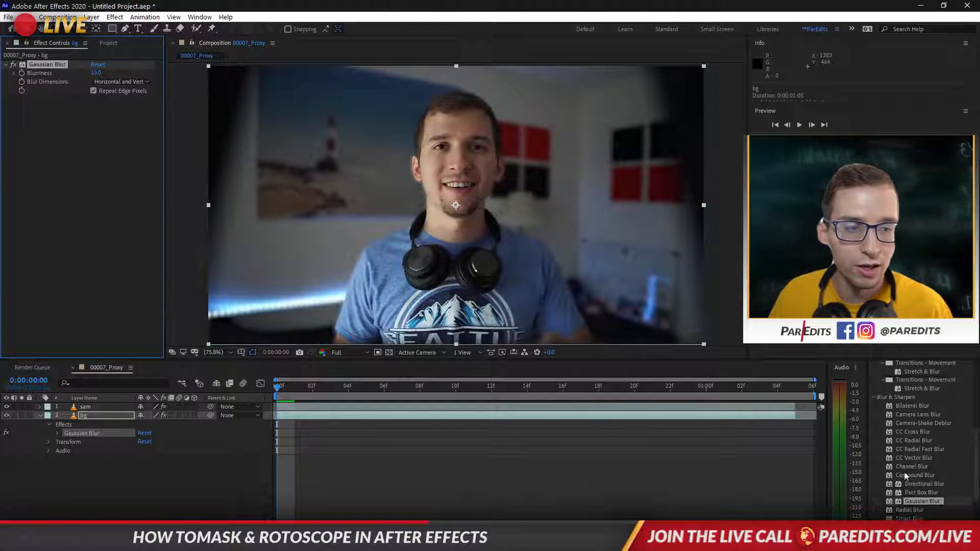
click(909, 427)
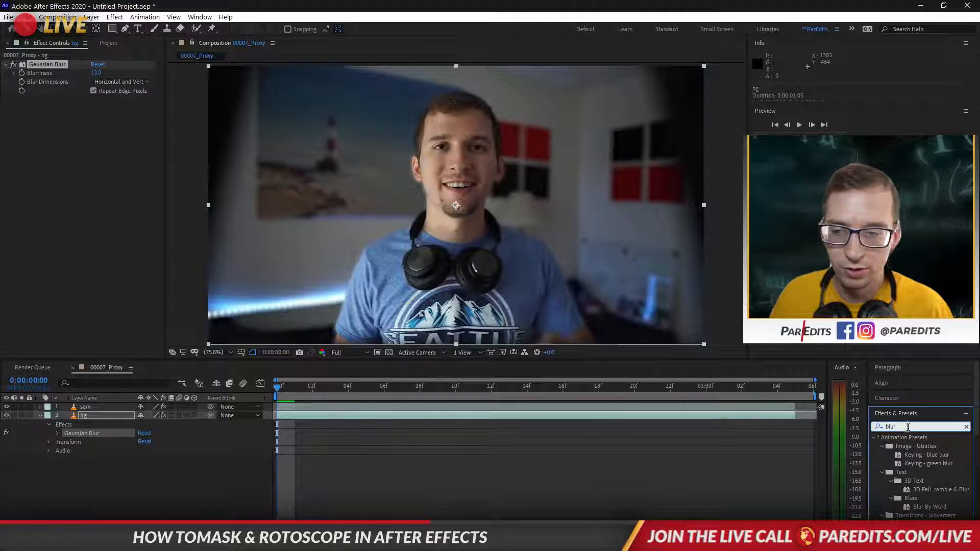
drag(908, 427, 879, 428)
text(tint)
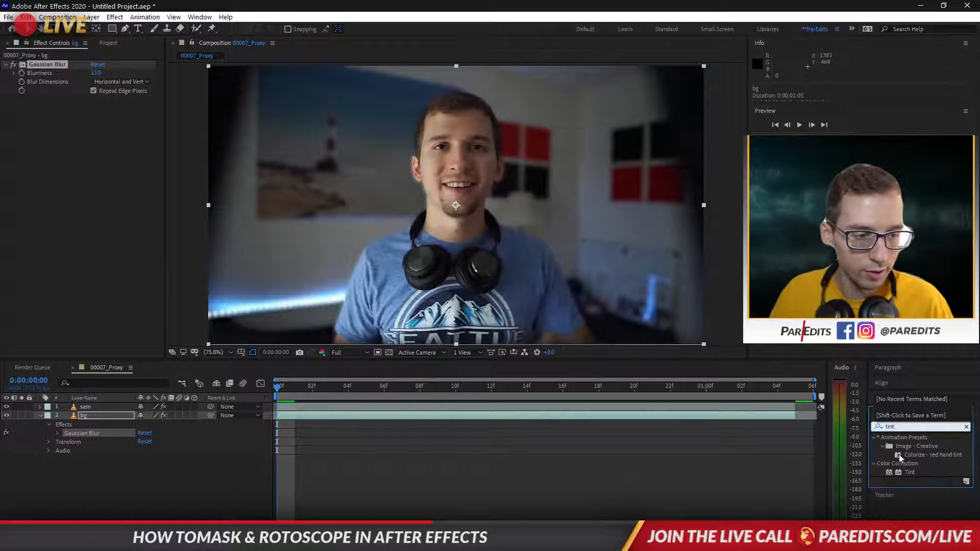
click(911, 474)
drag(911, 474, 84, 418)
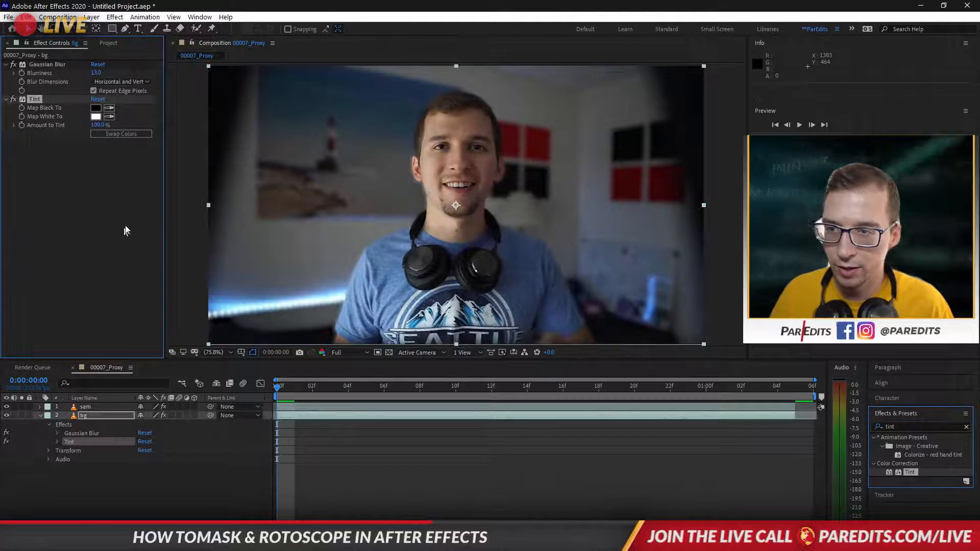
Map the bg layer's Tint white to a mid grey and set Amount to Tint to 45%.
click(96, 117)
drag(96, 92, 7, 100)
click(237, 28)
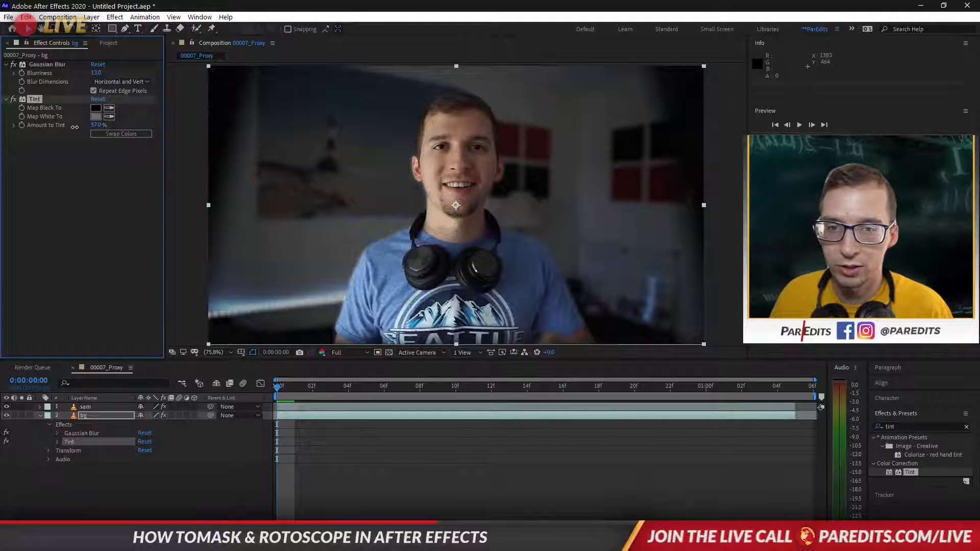
drag(74, 127, 69, 127)
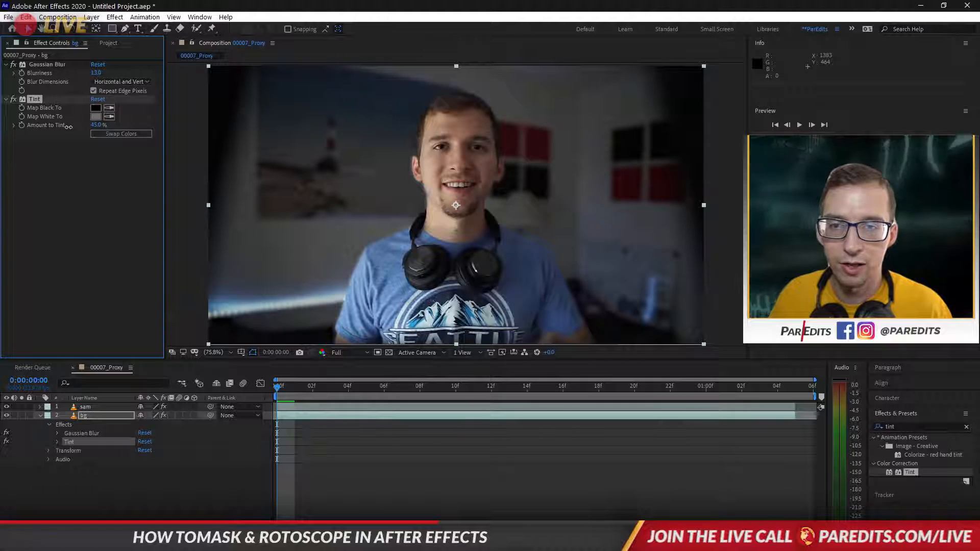
Create an adjustment layer above the clips and apply the Transform effect to it.
click(207, 501)
right_click(187, 476)
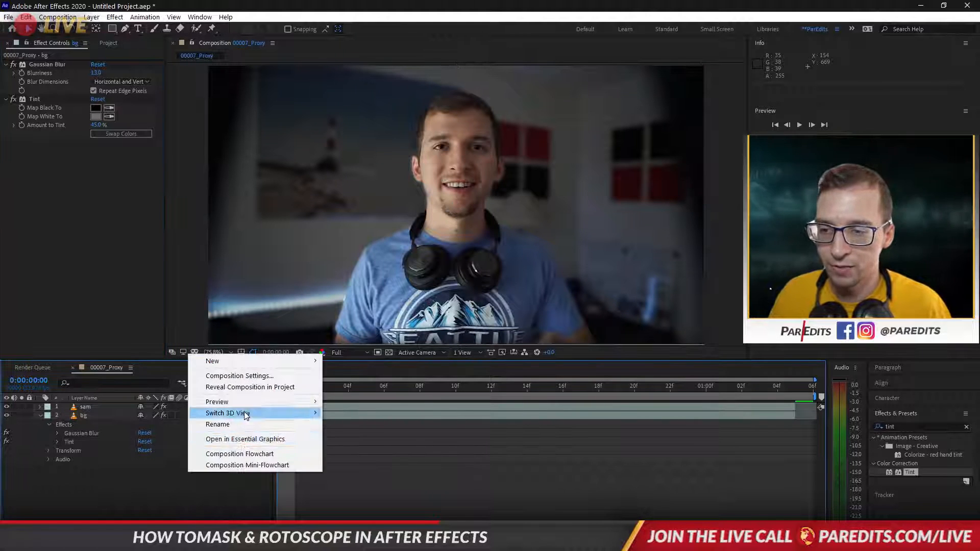
mouse_move(219, 361)
click(347, 443)
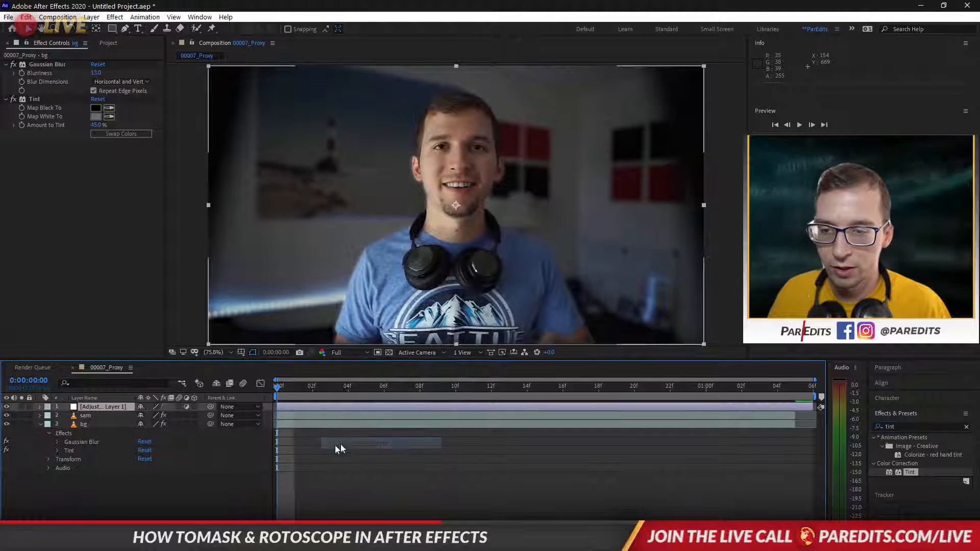
click(925, 426)
text(trans)
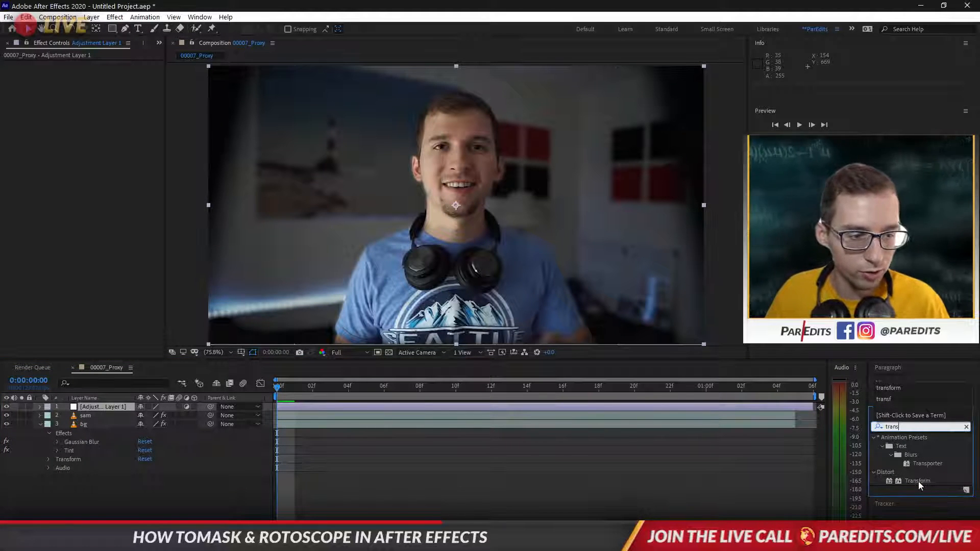
drag(917, 480, 91, 407)
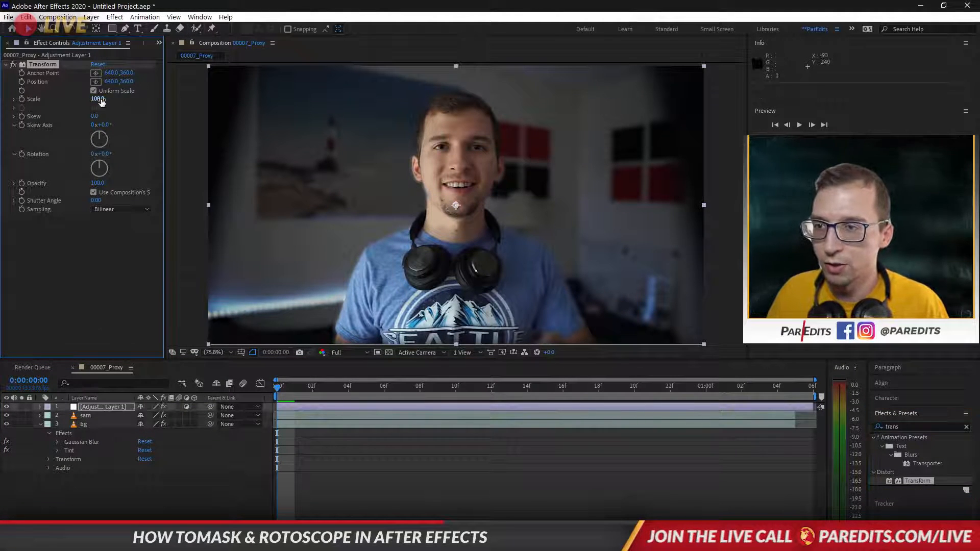
Set the adjustment layer's Transform scale to 119 and its position to 640, 383.
drag(101, 99, 109, 99)
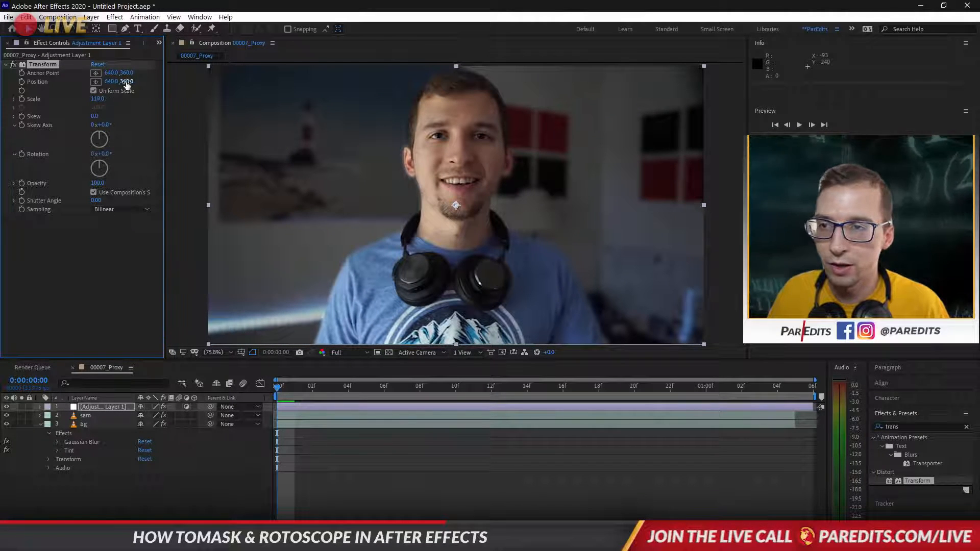
drag(166, 86, 136, 88)
click(489, 431)
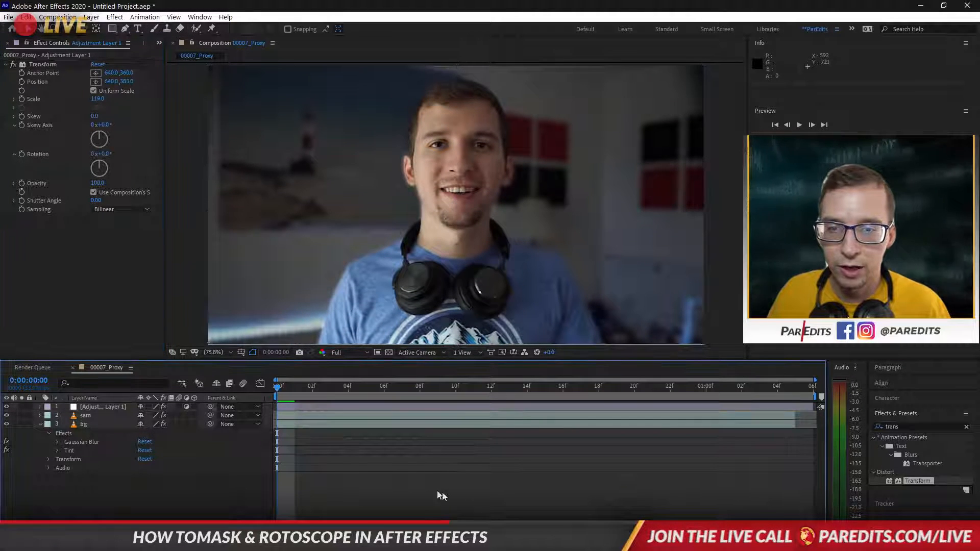
Add text reading "Editing" over the picture, with its layer directly beneath the adjustment layer.
click(105, 423)
click(101, 415)
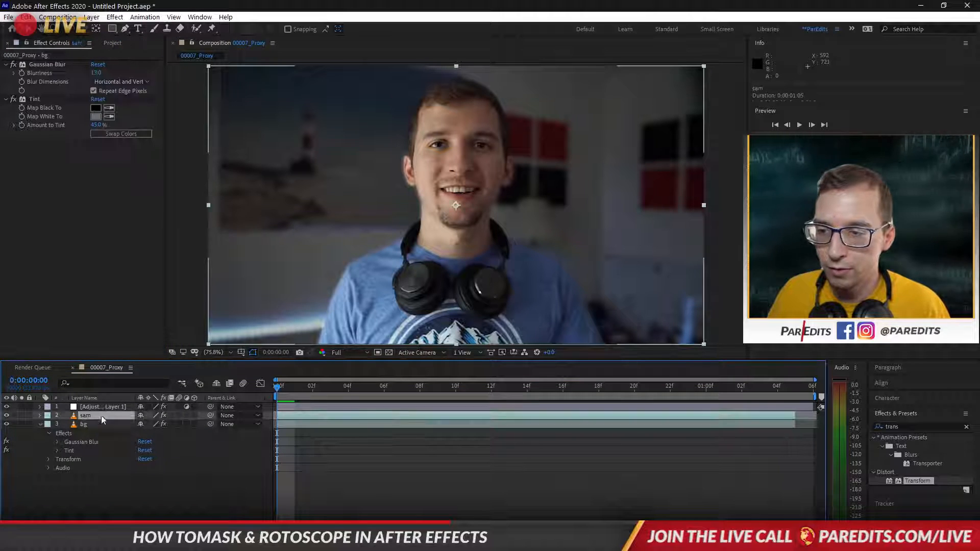
right_click(121, 497)
mouse_move(247, 388)
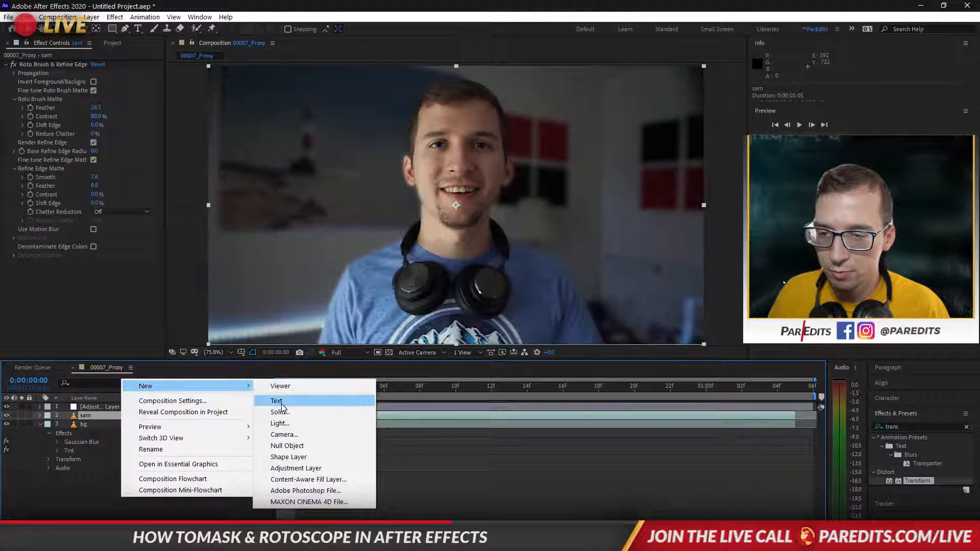
click(278, 401)
mouse_move(92, 416)
mouse_down()
mouse_move(93, 430)
mouse_move(88, 416)
mouse_up()
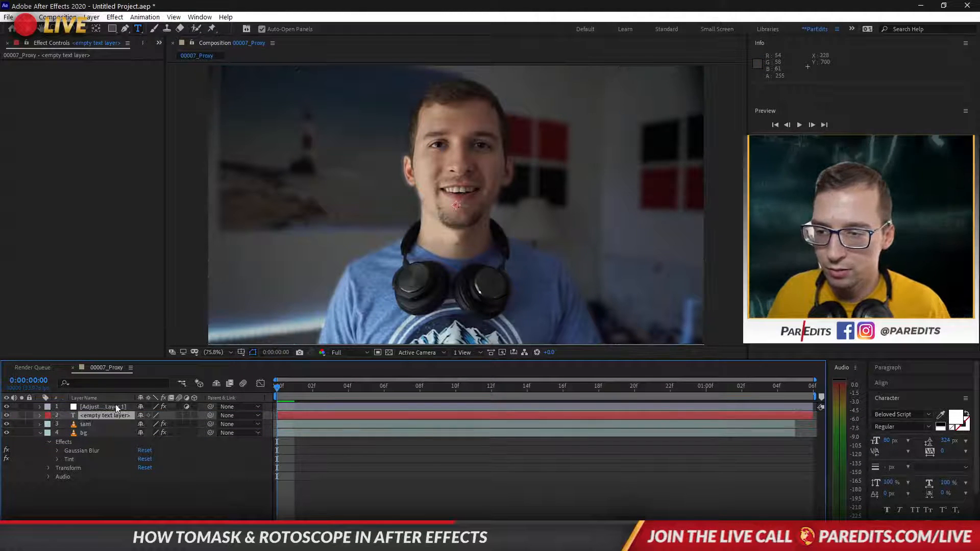
click(322, 206)
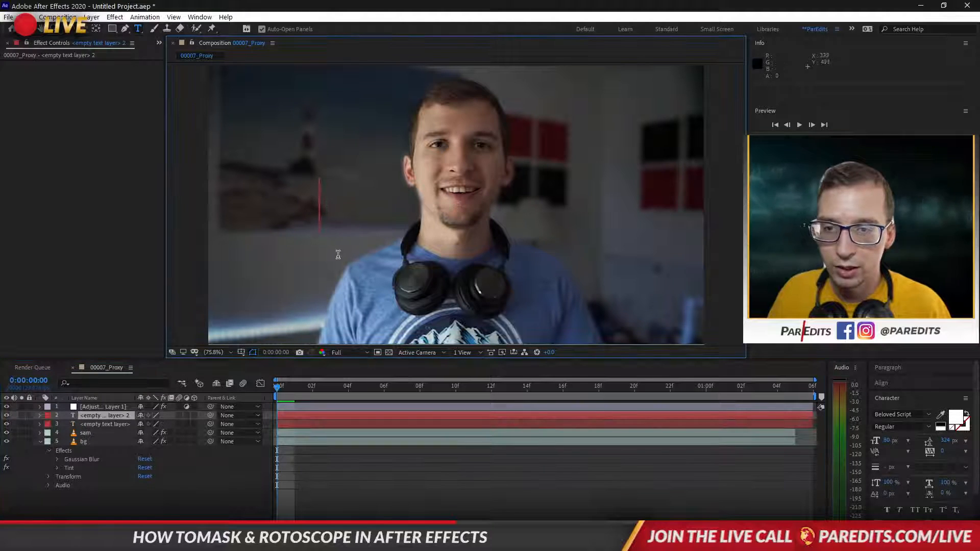
text(Editing)
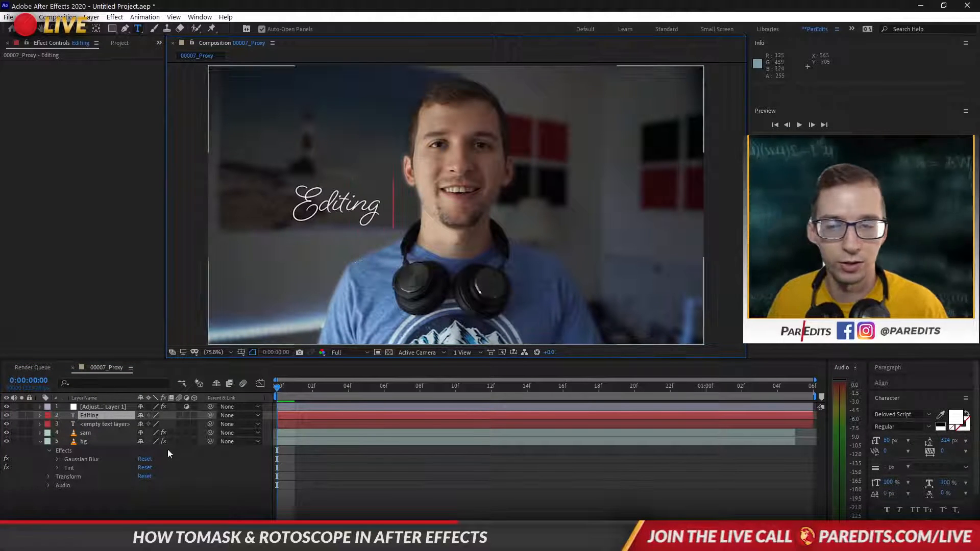
click(167, 507)
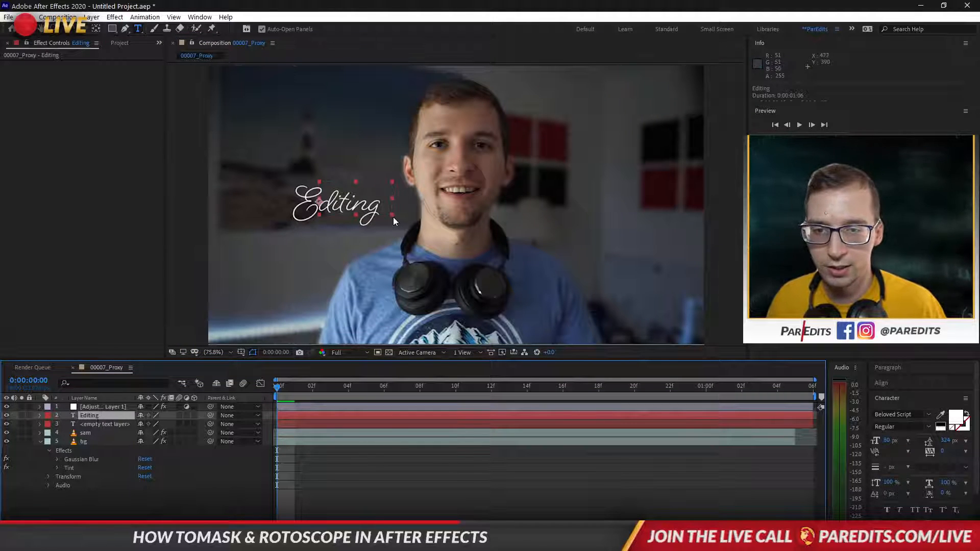
Scale the "Editing" text to about 424% and centre it over the man at about 240, 377.
key(v)
drag(393, 217, 651, 258)
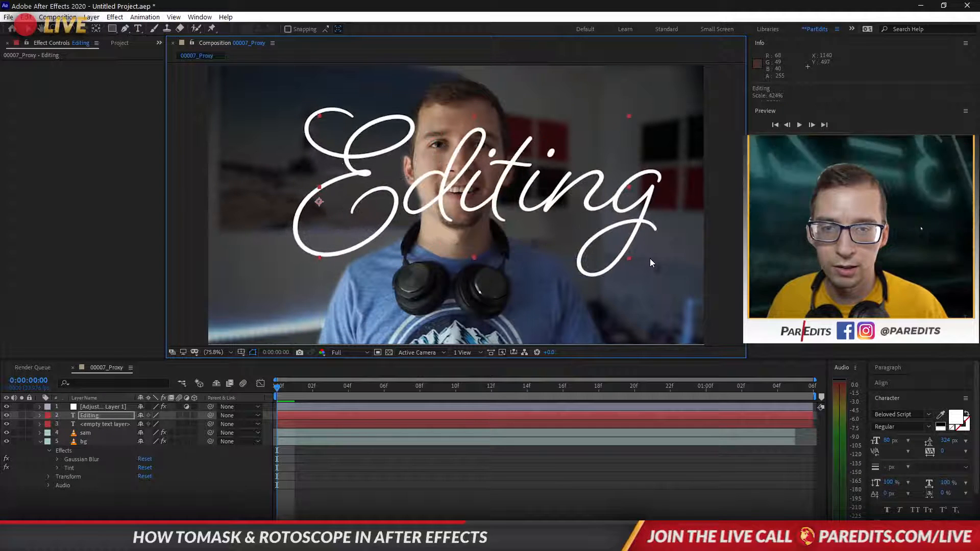
mouse_move(493, 210)
mouse_down()
mouse_move(480, 227)
mouse_move(477, 215)
mouse_up()
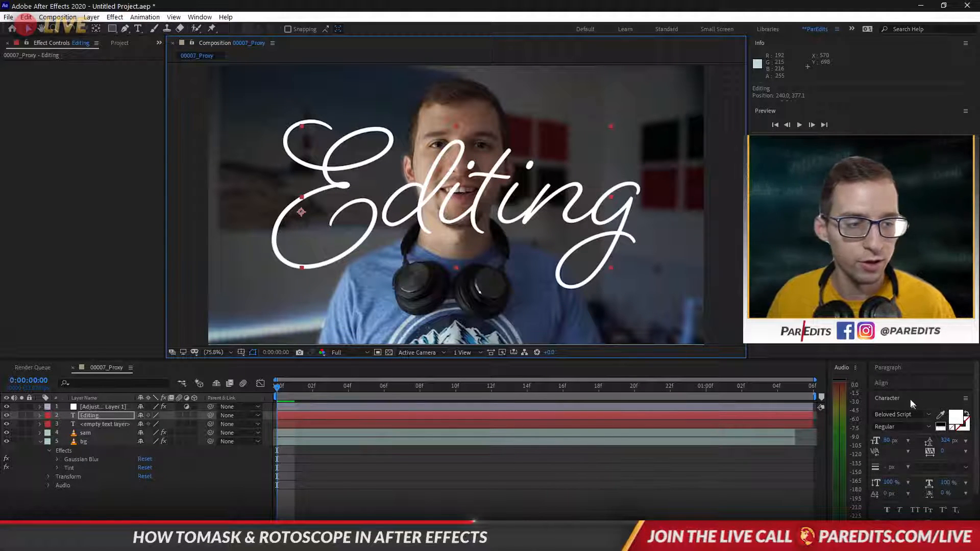
Switch to File Explorer and open the Backgrounds folder in the Pictures library.
click(189, 540)
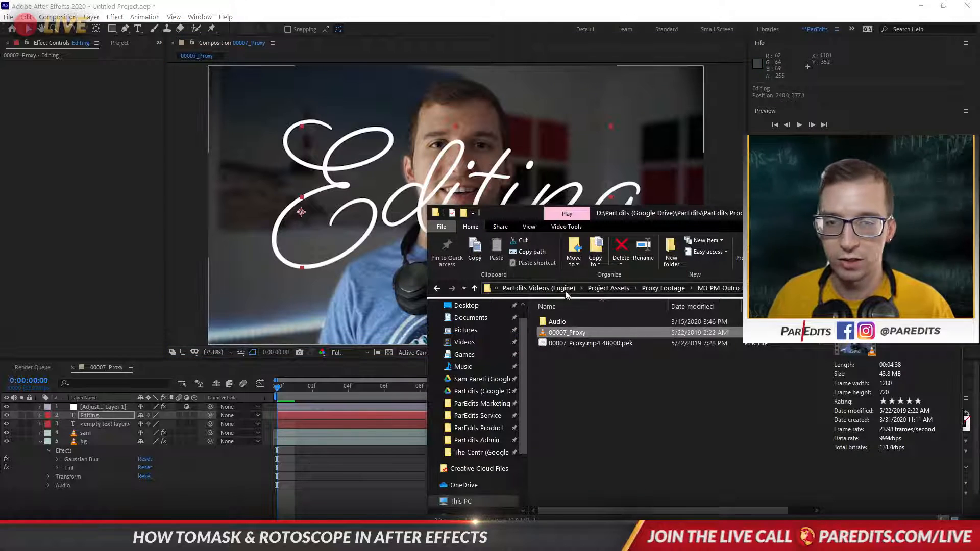
click(489, 417)
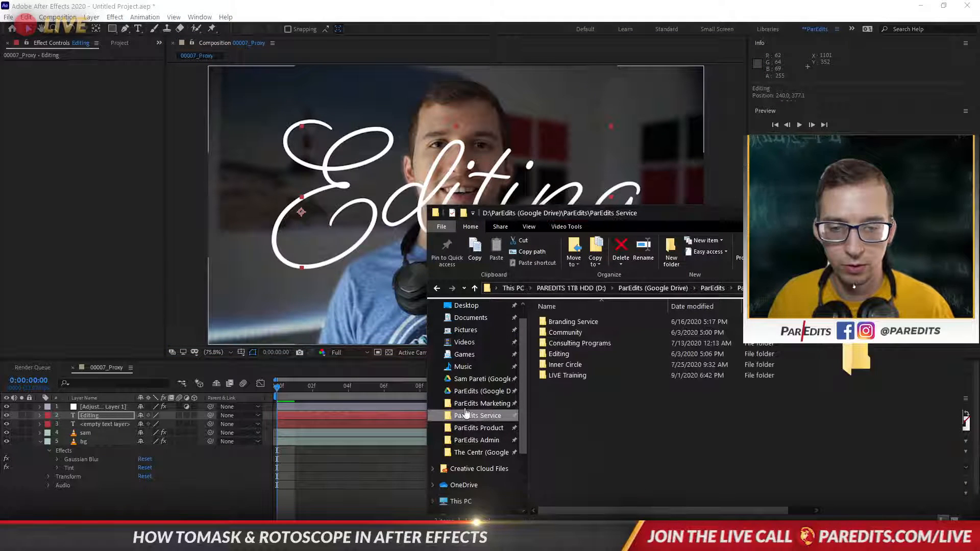
click(477, 378)
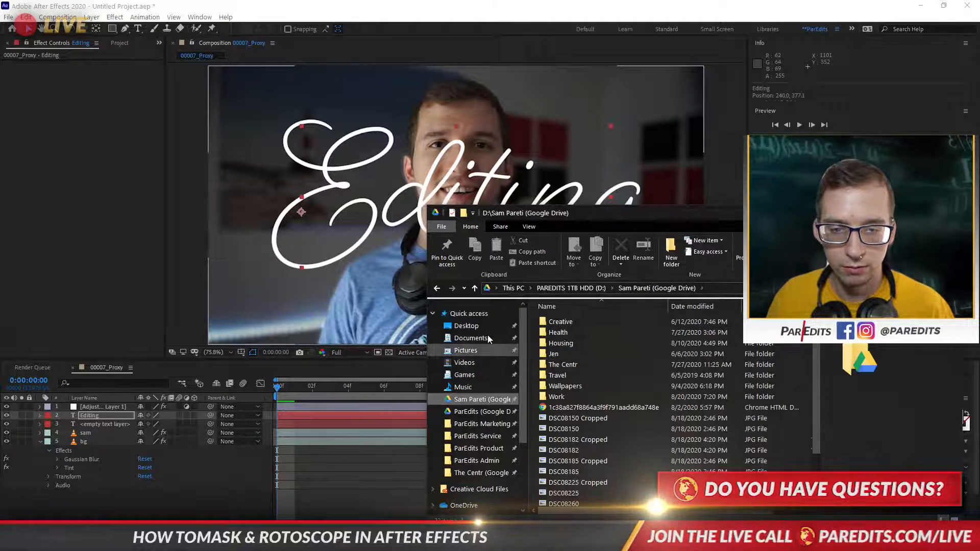
click(465, 350)
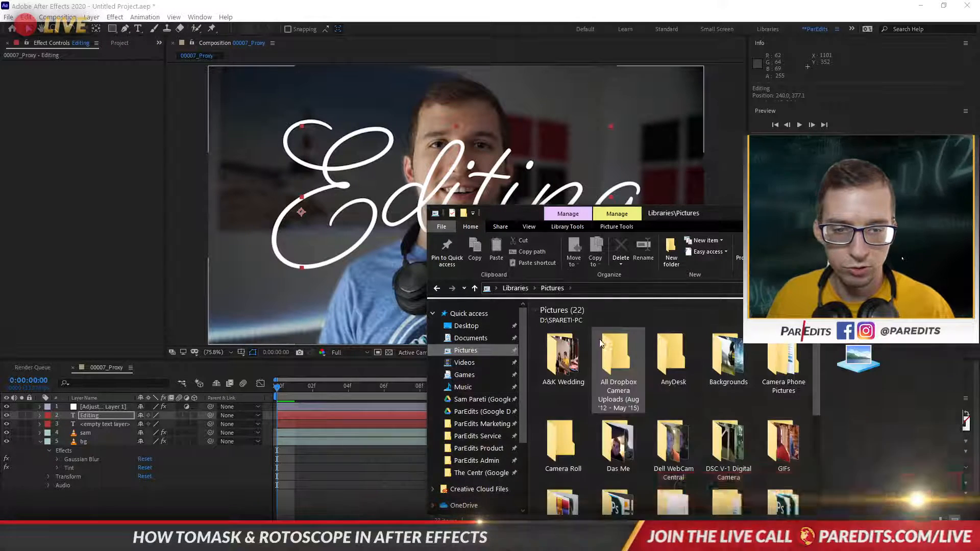
click(714, 364)
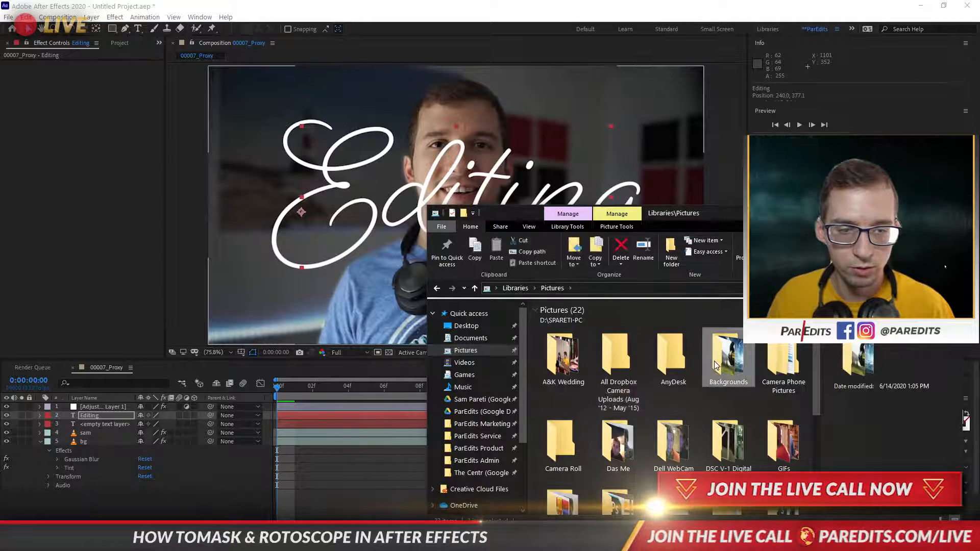
double_click(714, 360)
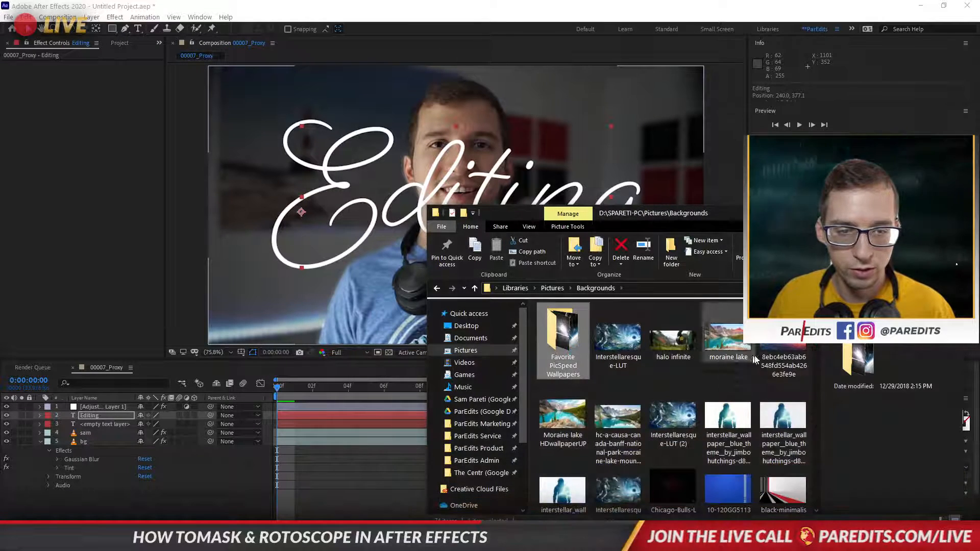
Try to bring the moraine lake picture from the Backgrounds folder into the After Effects composition.
click(751, 356)
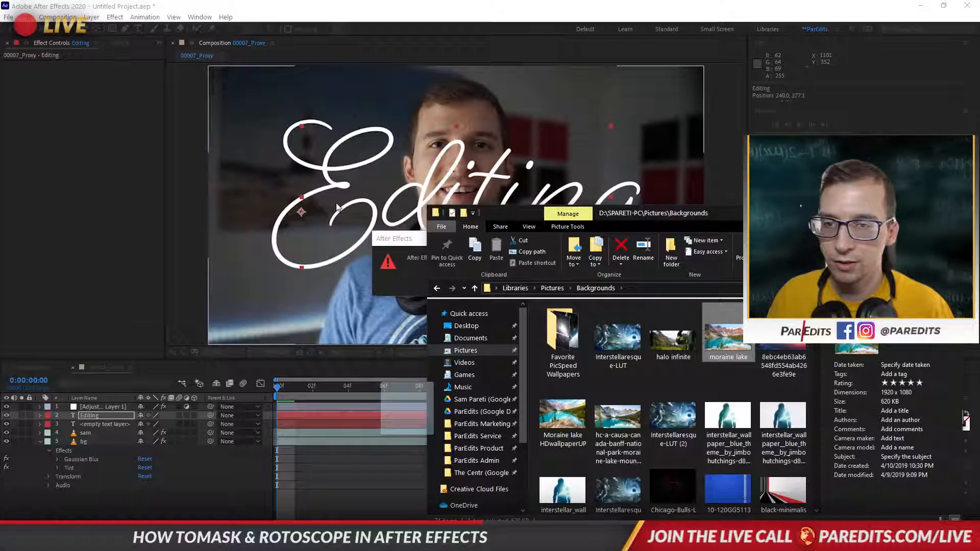
click(395, 239)
click(569, 281)
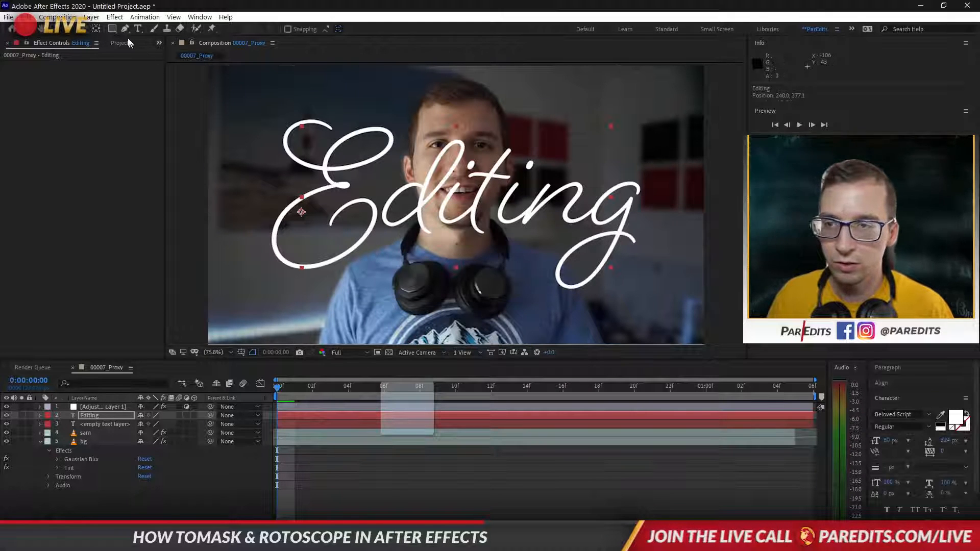
Try to import the moraine lake picture into the project's asset list instead.
click(121, 43)
key(alt+Tab)
drag(728, 343, 103, 215)
click(415, 284)
click(571, 285)
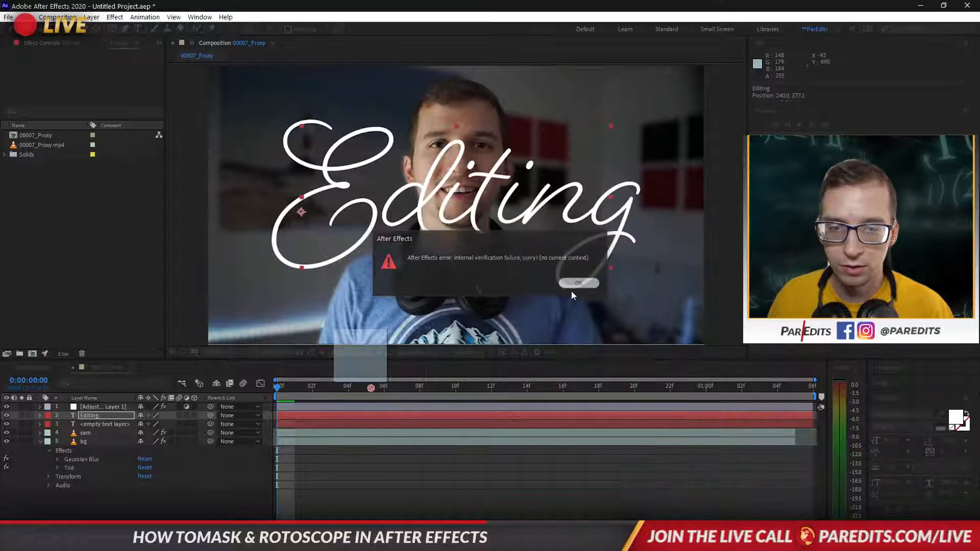
Try to import the picture beside moraine lake from the Backgrounds folder into the project.
click(347, 541)
drag(782, 357, 6, 238)
click(128, 241)
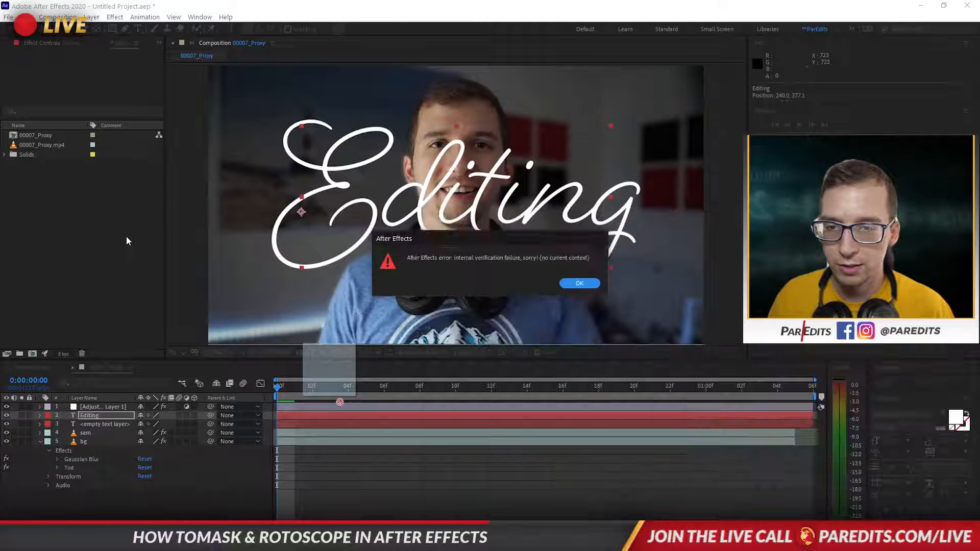
click(579, 284)
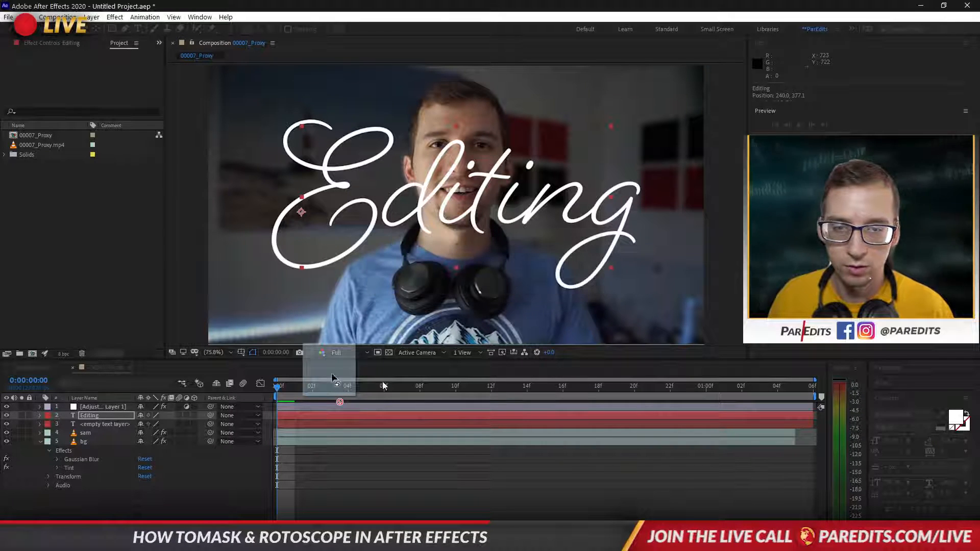
Import the beach sunset picture from the Backgrounds folder in Pictures and place it directly beneath the cut-out man's layer.
right_click(23, 303)
mouse_move(59, 355)
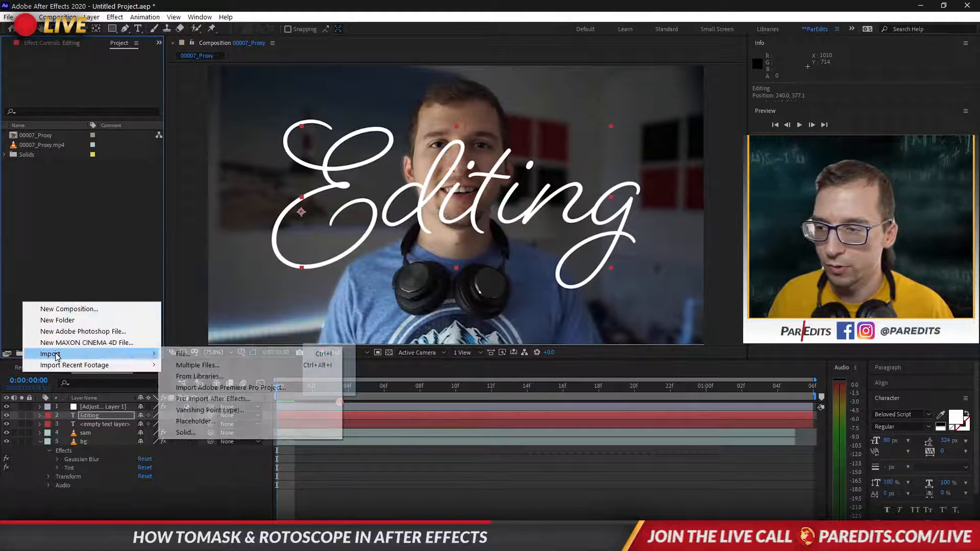
click(188, 355)
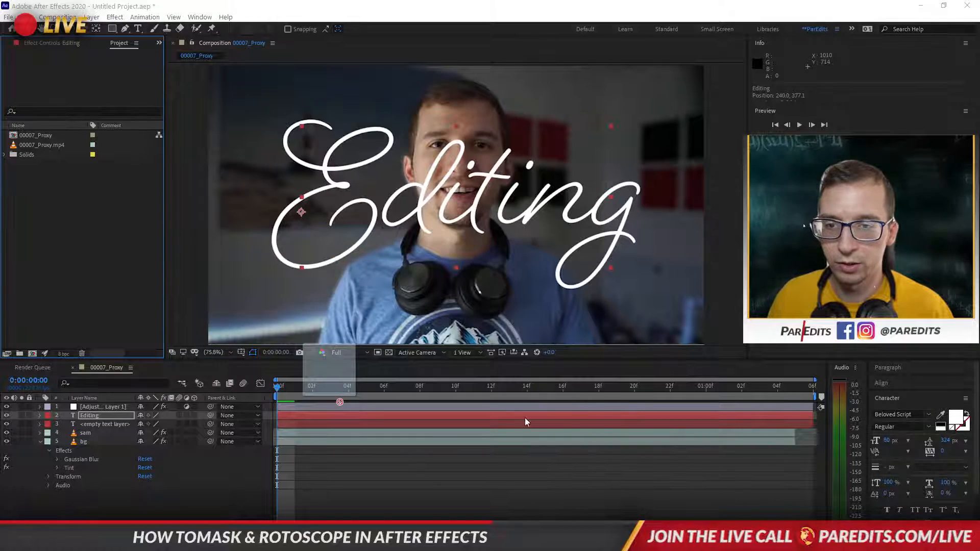
scroll(177, 205, up, 2)
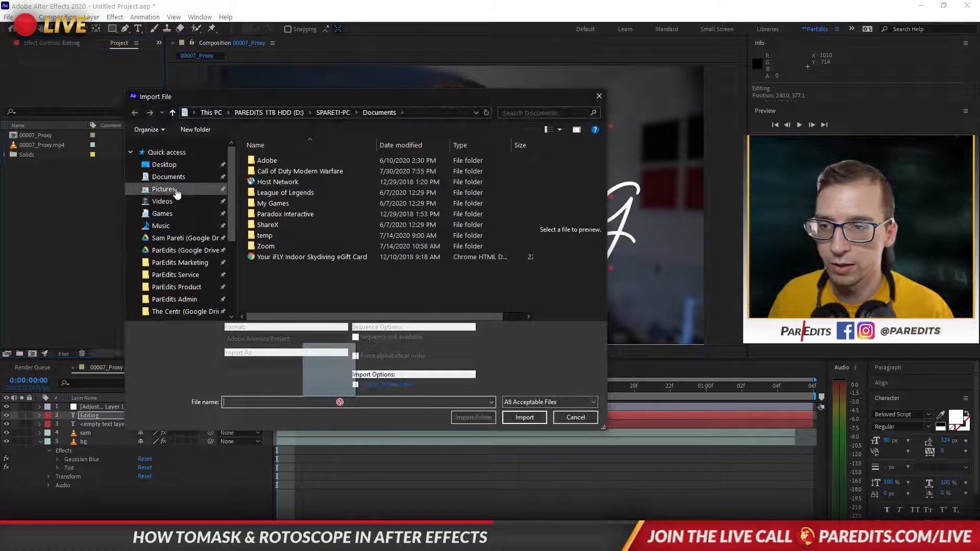
click(176, 190)
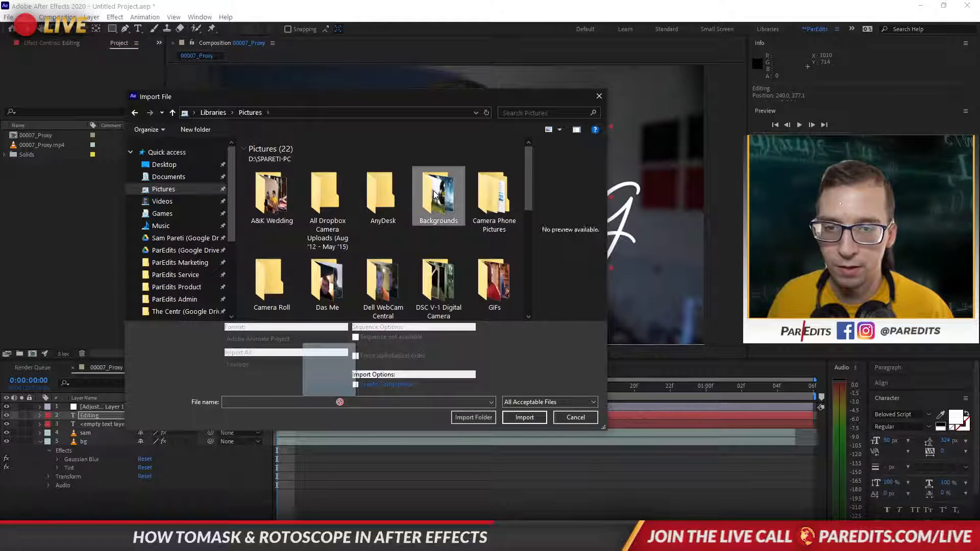
double_click(434, 194)
double_click(316, 176)
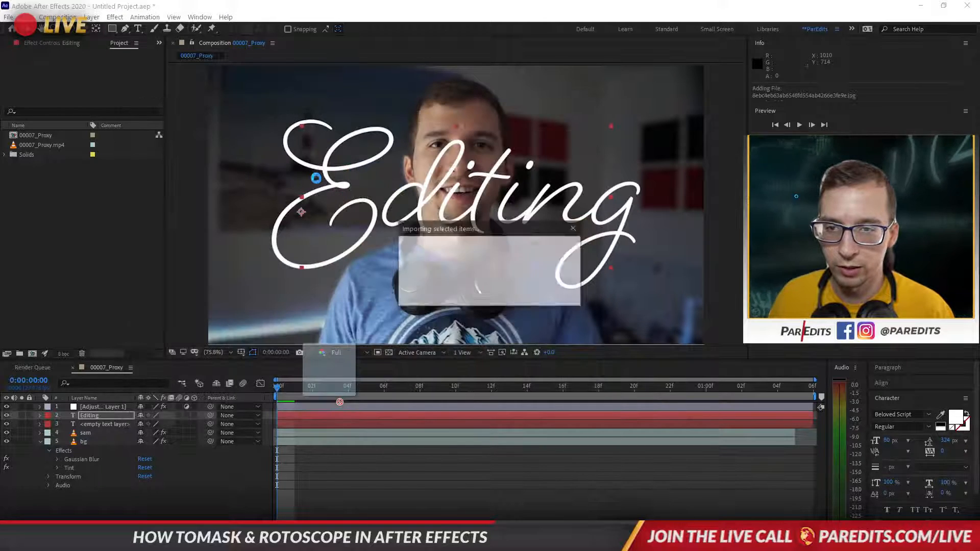
drag(14, 157, 102, 437)
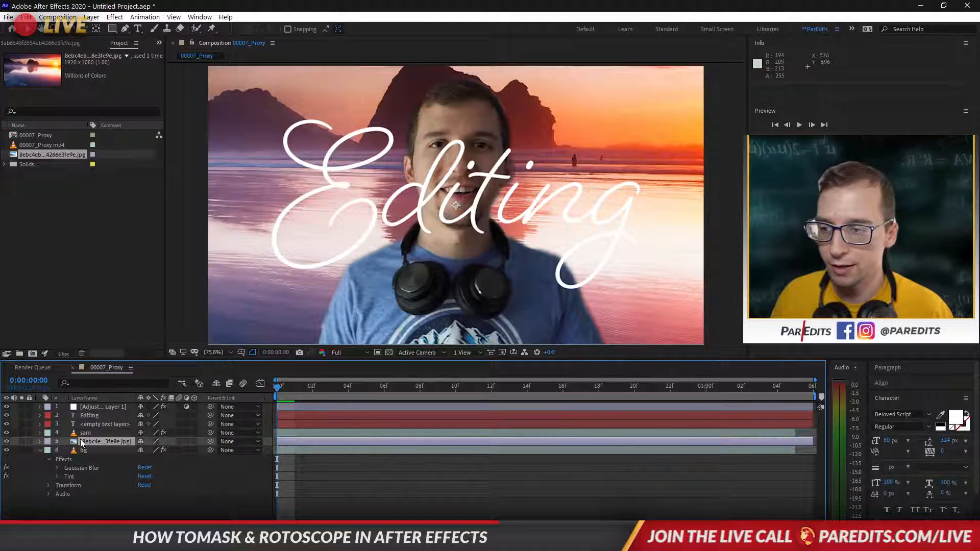
Search the effects for "drop" and apply Drop Shadow to the "Editing" text layer.
click(93, 416)
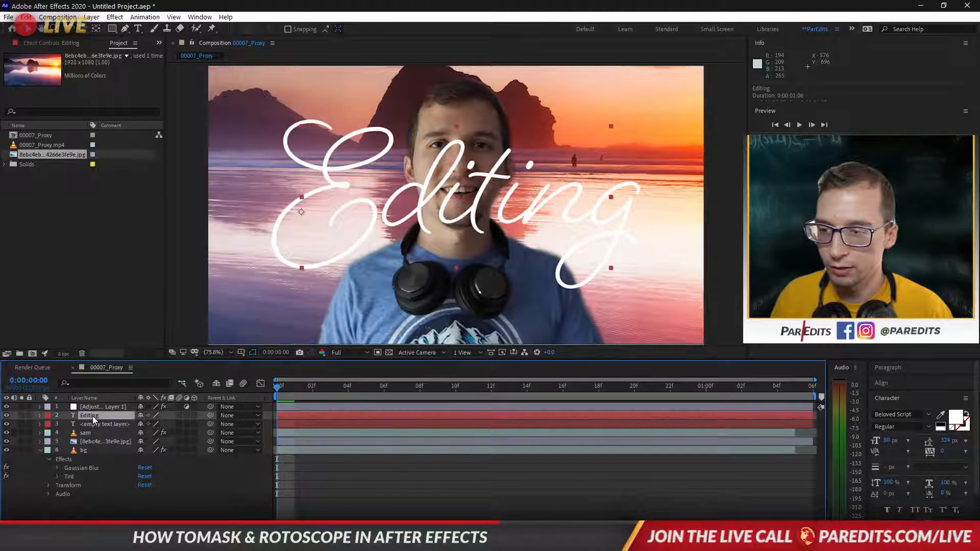
click(897, 399)
click(889, 418)
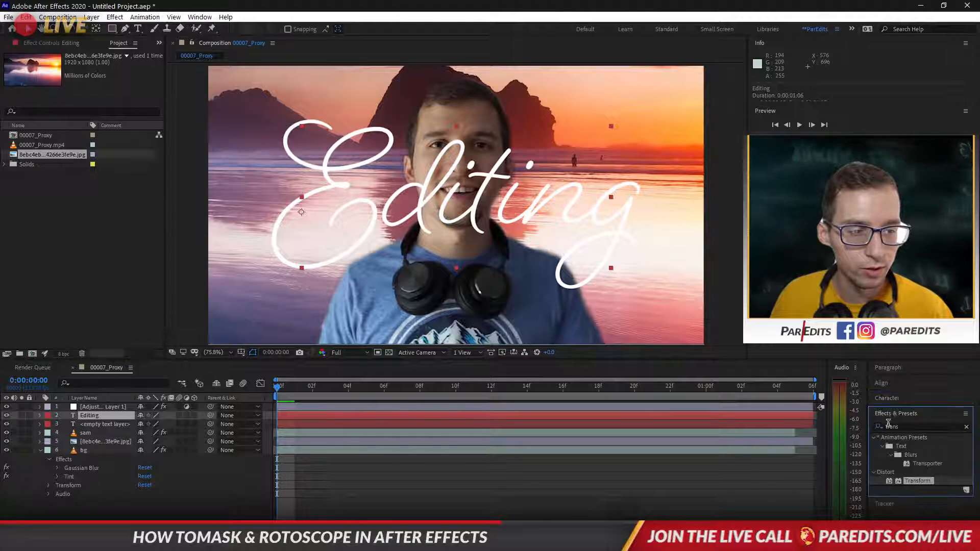
click(914, 426)
text(trans)
key(BackSpace)
key(BackSpace)
key(BackSpace)
key(BackSpace)
key(BackSpace)
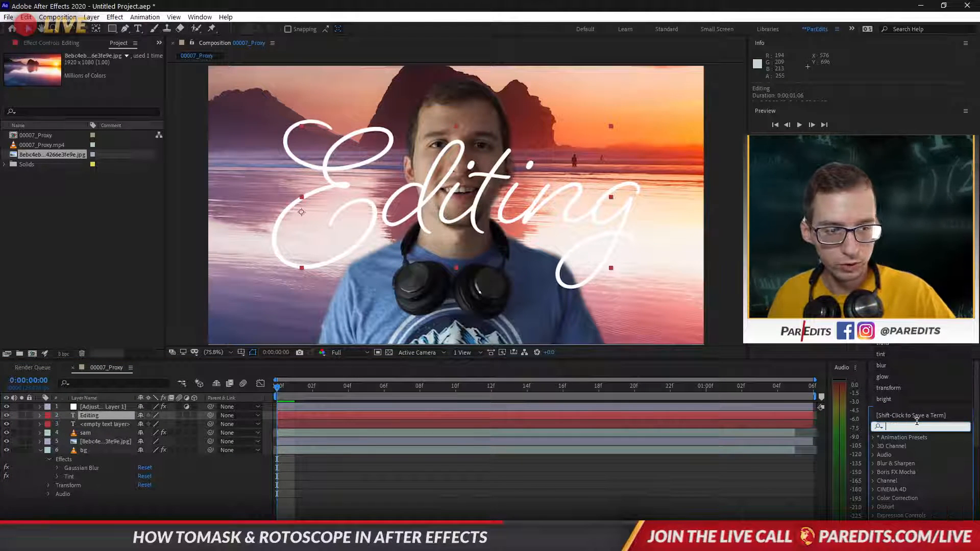
text(drop)
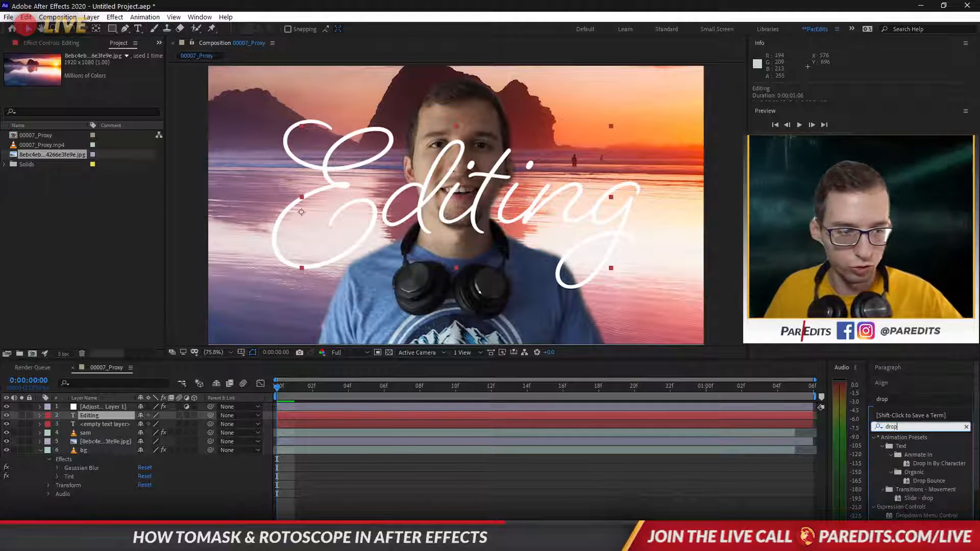
scroll(916, 488, down, 3)
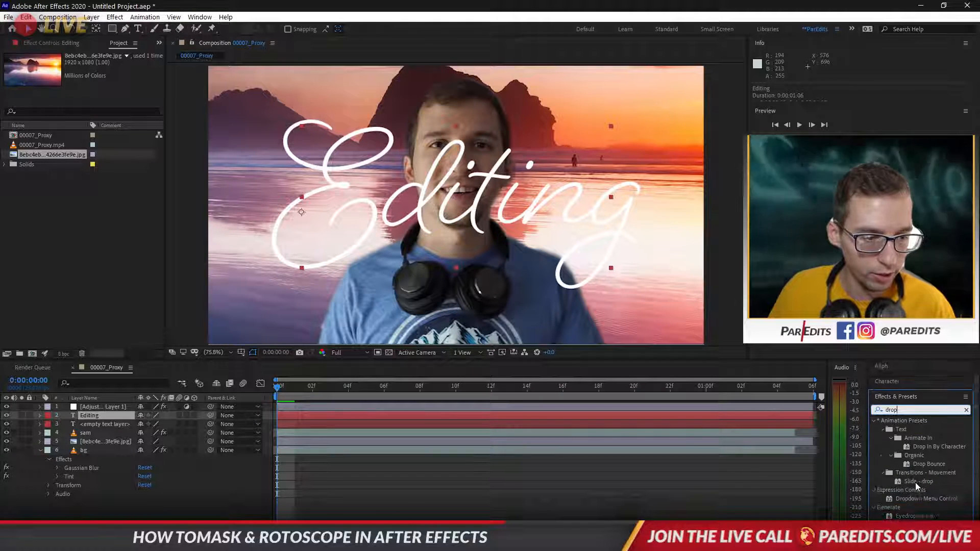
drag(917, 499, 2, 389)
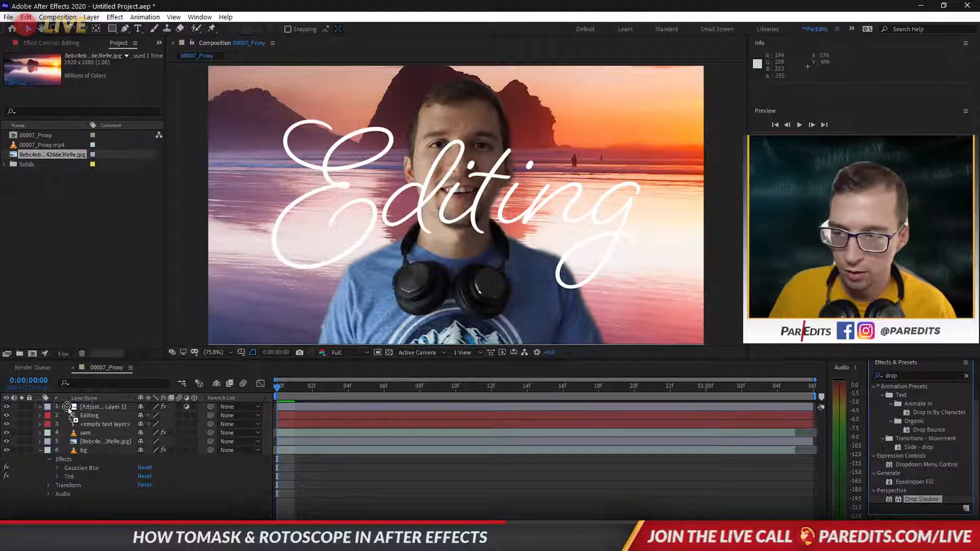
drag(68, 407, 87, 417)
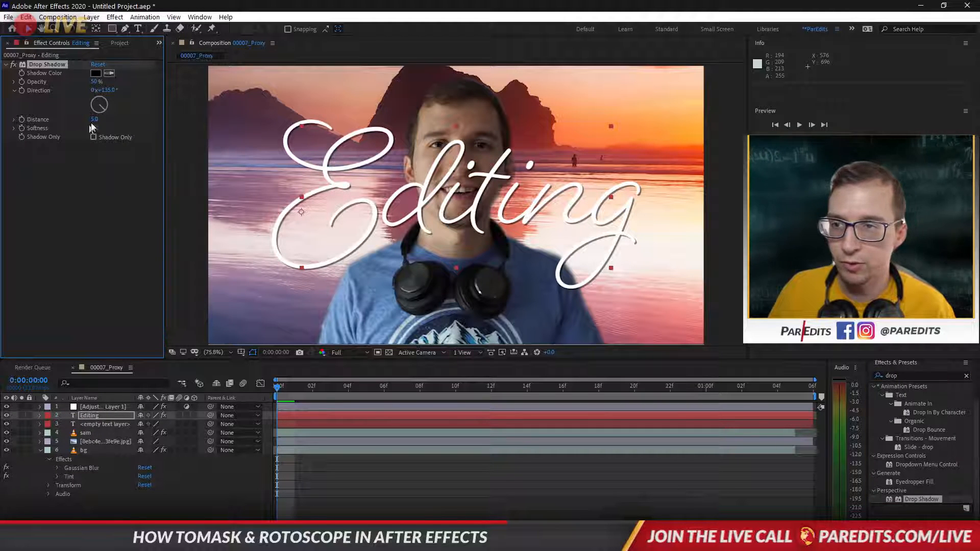
Set the text's drop shadow to 100% opacity and 36 softness, and duplicate the effect.
drag(92, 83, 117, 126)
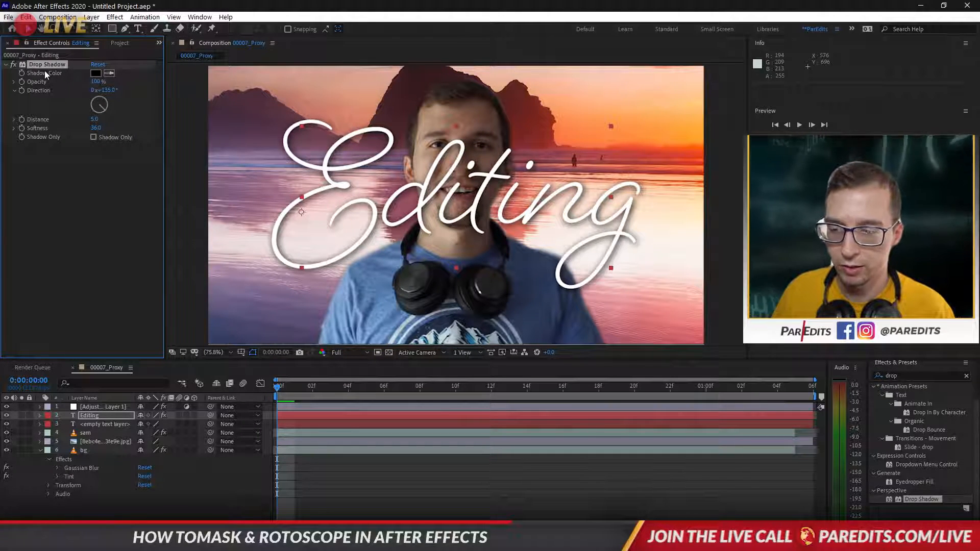
key(ctrl+d)
click(56, 268)
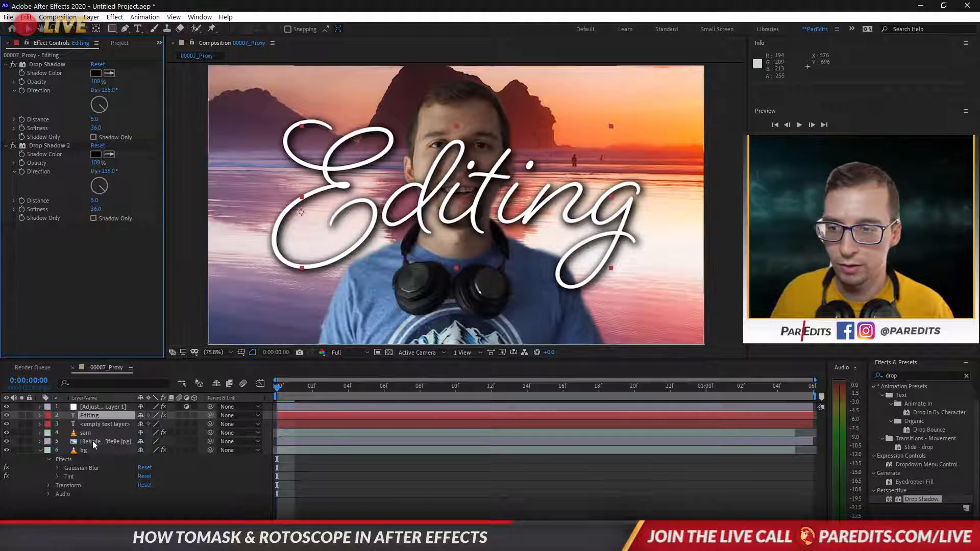
Move the "Editing" text layer beneath the cut-out man's layer and scale the text down.
click(86, 414)
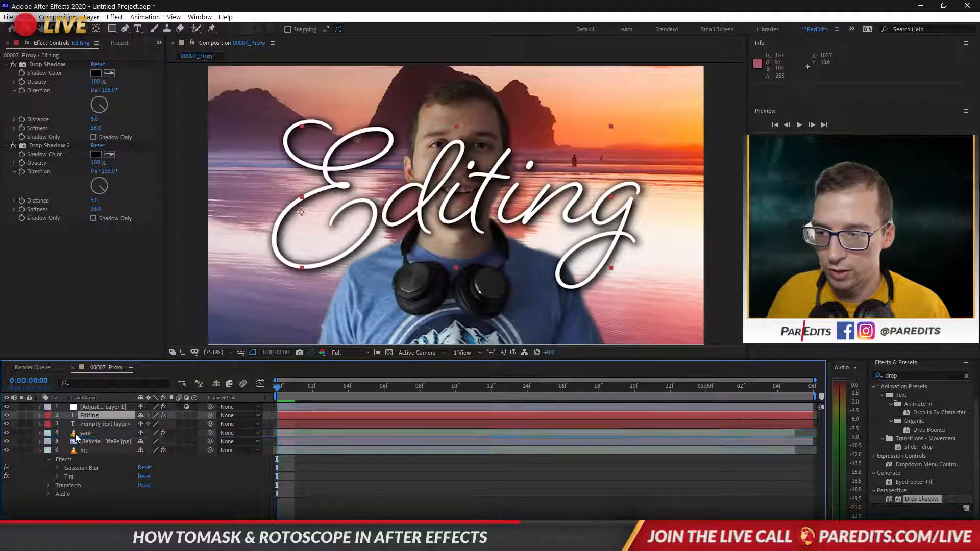
drag(76, 437, 83, 435)
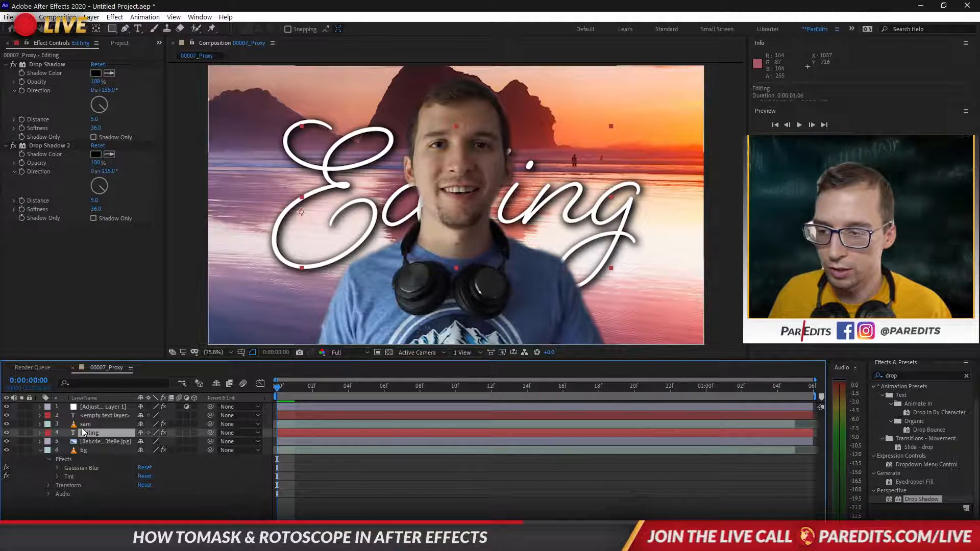
key(s)
drag(144, 440, 90, 432)
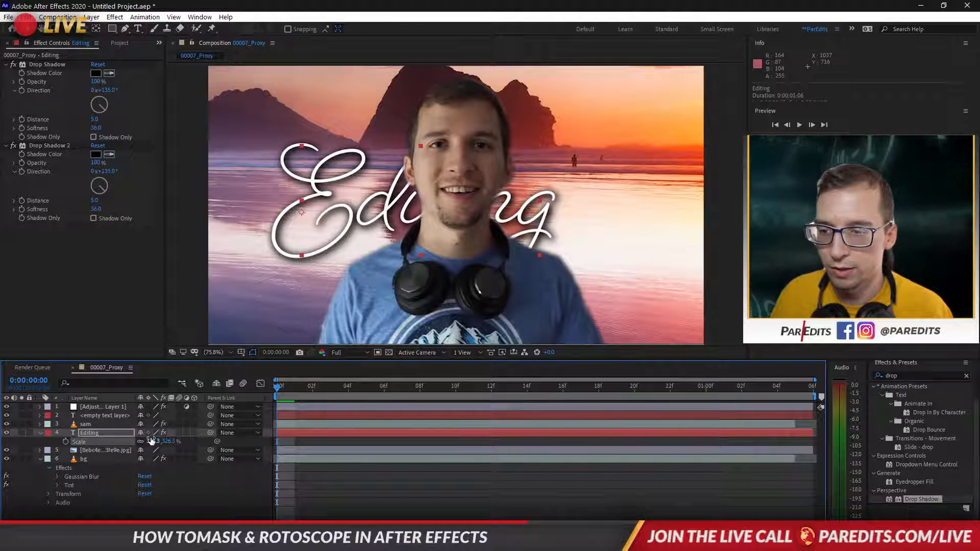
drag(153, 441, 249, 420)
Shift the man's layer right to position 861, 360 and scale the "Editing" text to about 302%.
click(90, 426)
key(p)
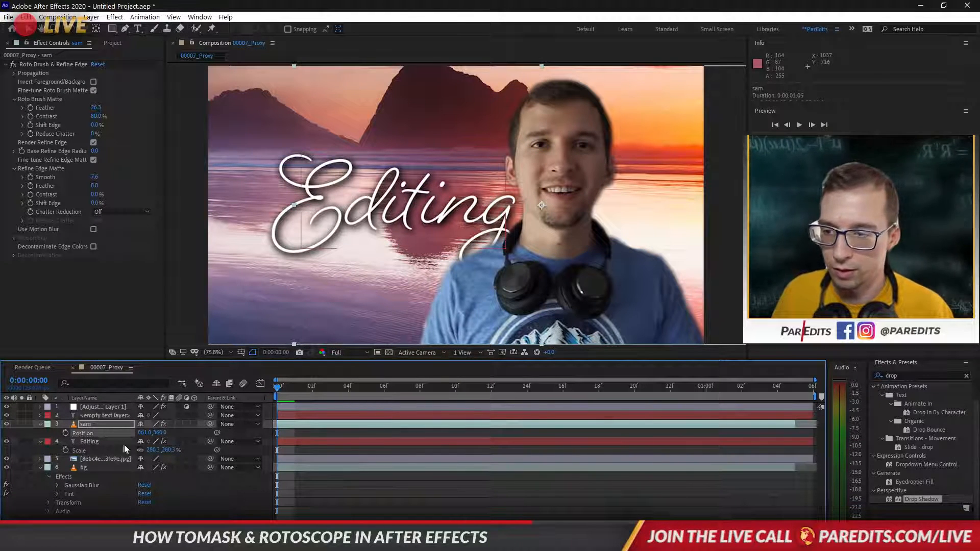
drag(167, 451, 176, 448)
click(109, 449)
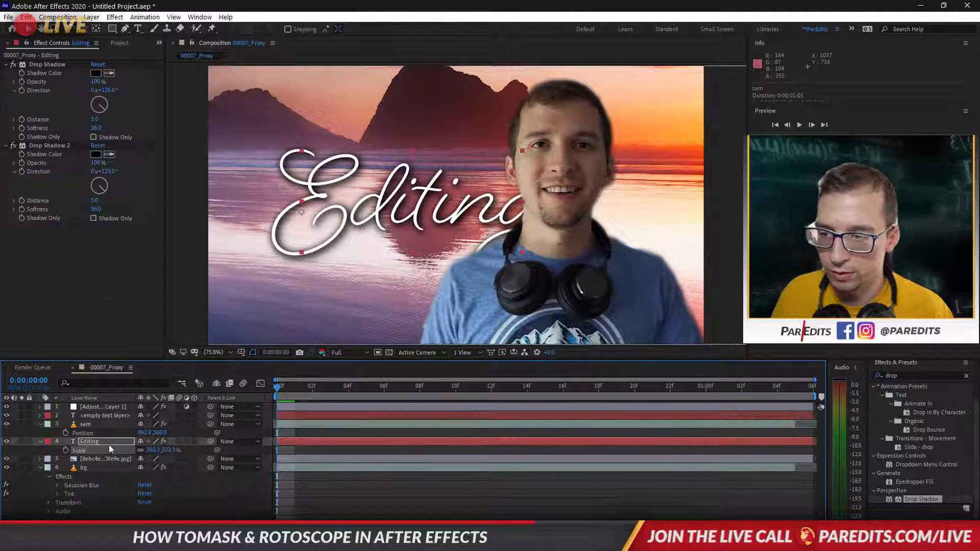
Scale the "Editing" text down further and hide it behind the man's chest at about position 656, 583.
key(p)
drag(160, 451, 255, 446)
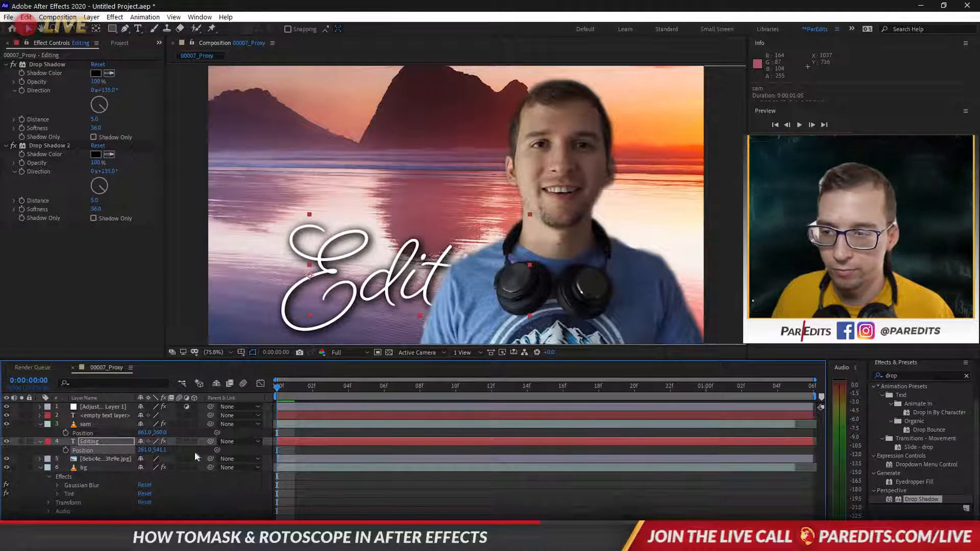
drag(147, 453, 230, 443)
key(s)
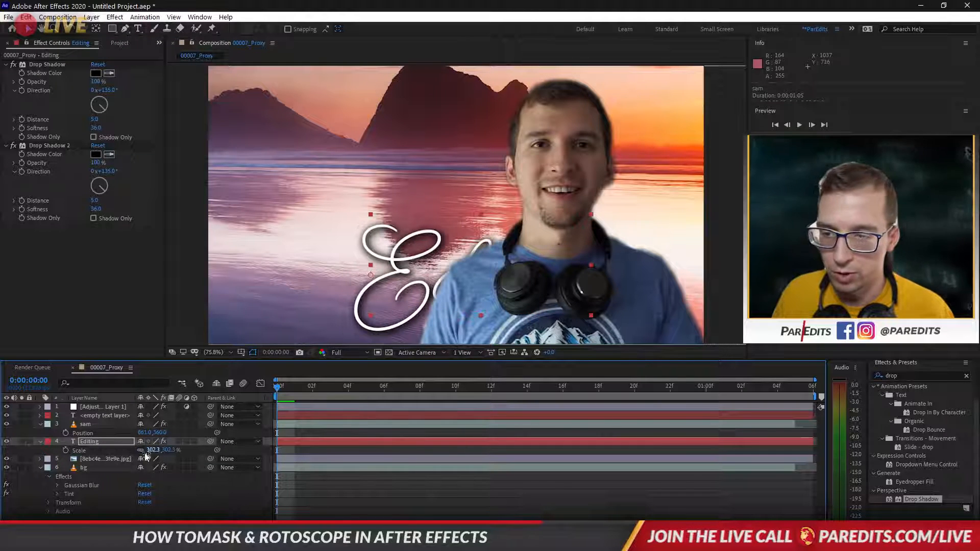
drag(158, 449, 262, 448)
key(p)
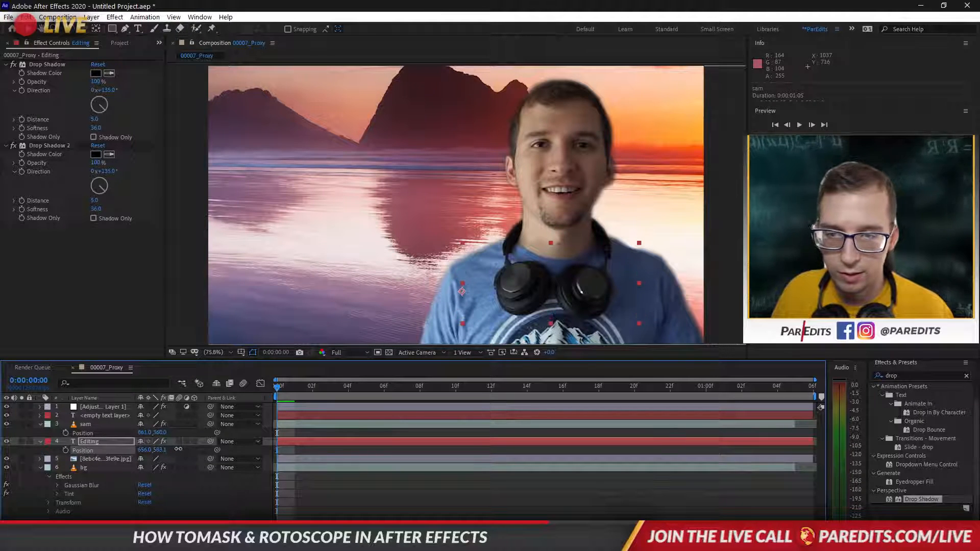
Keyframe the "Editing" text's position from its hidden spot at frame 0 to about 201, 332 at frame 1.
click(66, 450)
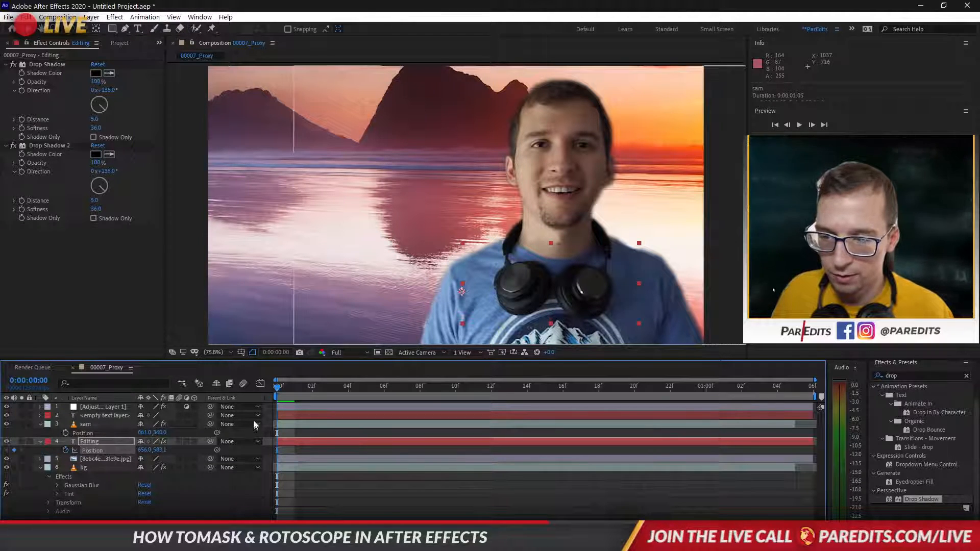
key(Page_Down)
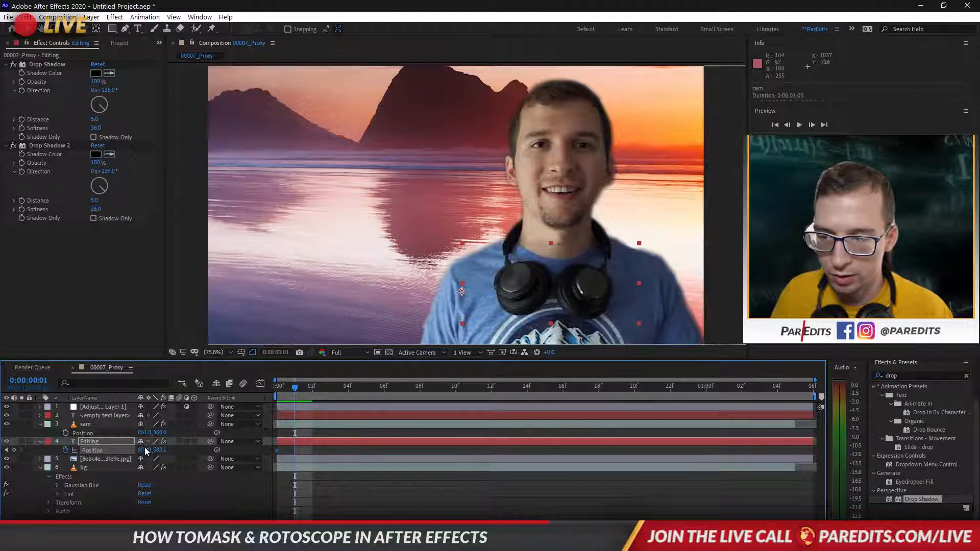
drag(145, 450, 3, 456)
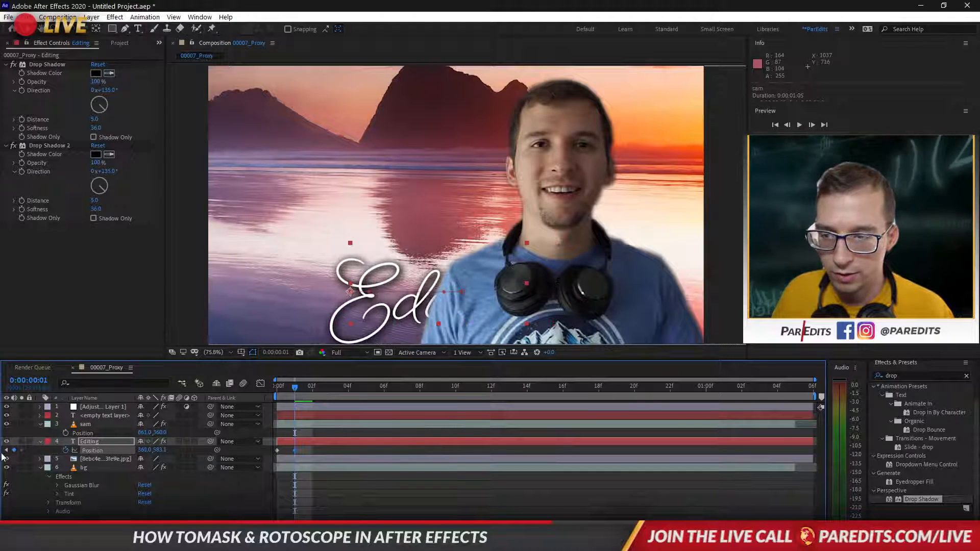
drag(160, 450, 66, 450)
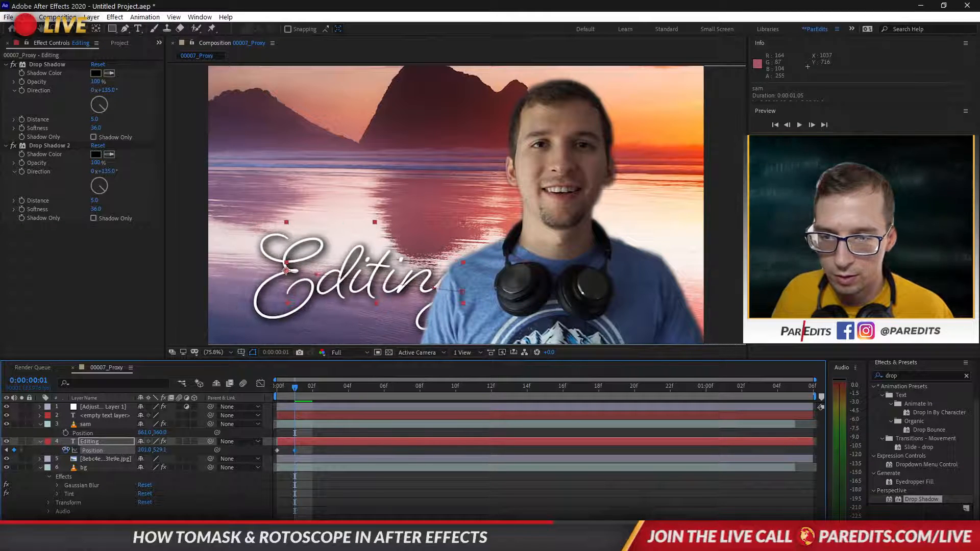
drag(163, 451, 93, 474)
Apply Easy Ease In to the ending position keyframe and Easy Ease Out to the starting one, and move the ending keyframe to frame 2.
right_click(298, 449)
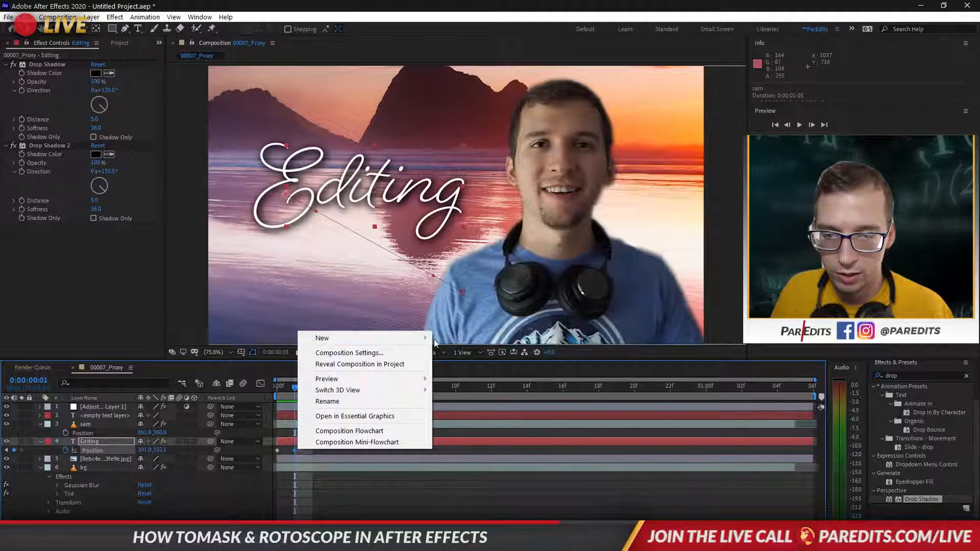
right_click(295, 449)
mouse_move(358, 442)
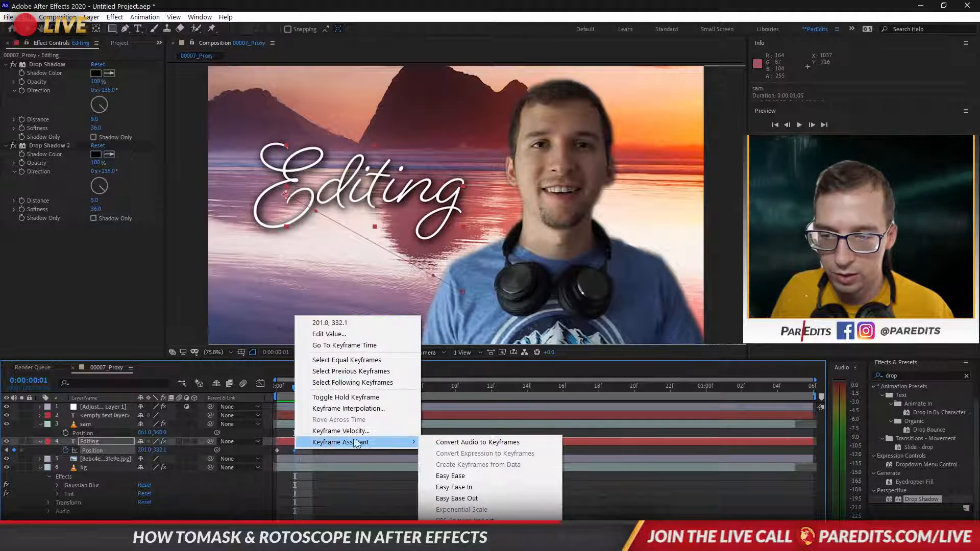
click(454, 487)
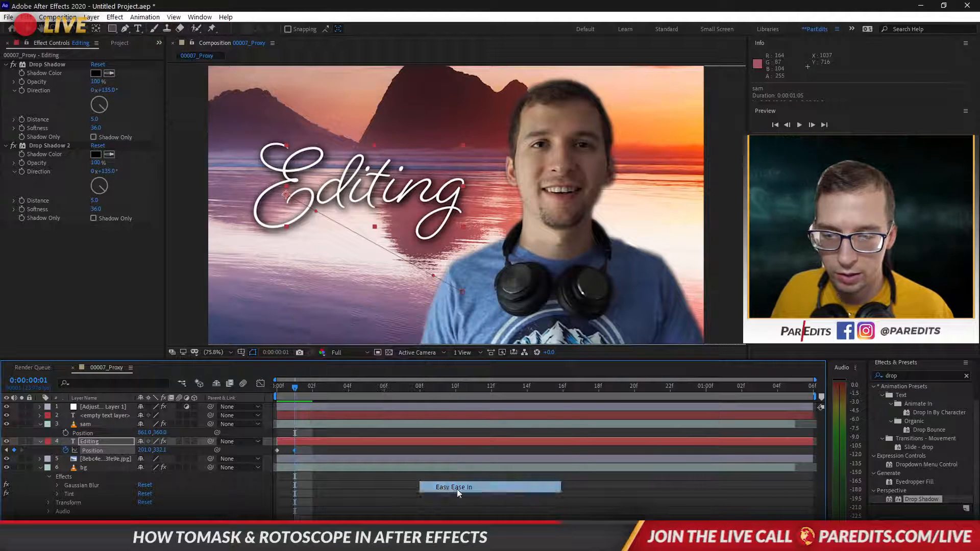
right_click(277, 451)
mouse_move(390, 446)
click(454, 400)
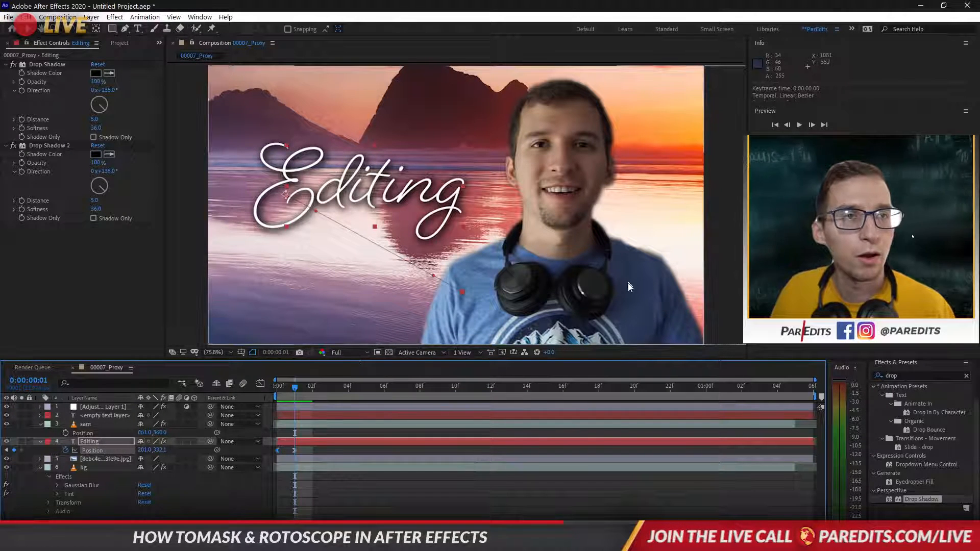
drag(298, 451, 321, 452)
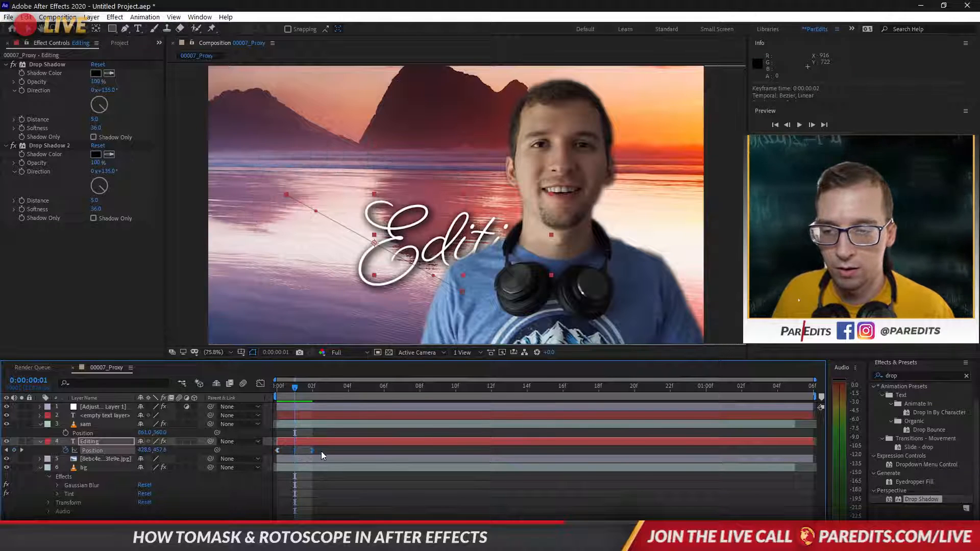
Curve the text's motion path with the Pen tool by pulling a direction handle leftward from its starting point.
click(461, 292)
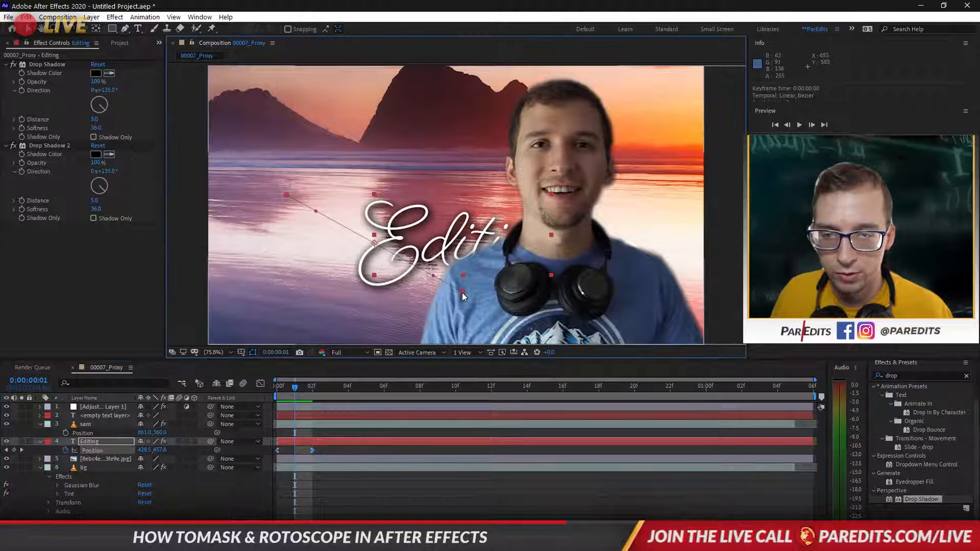
click(124, 28)
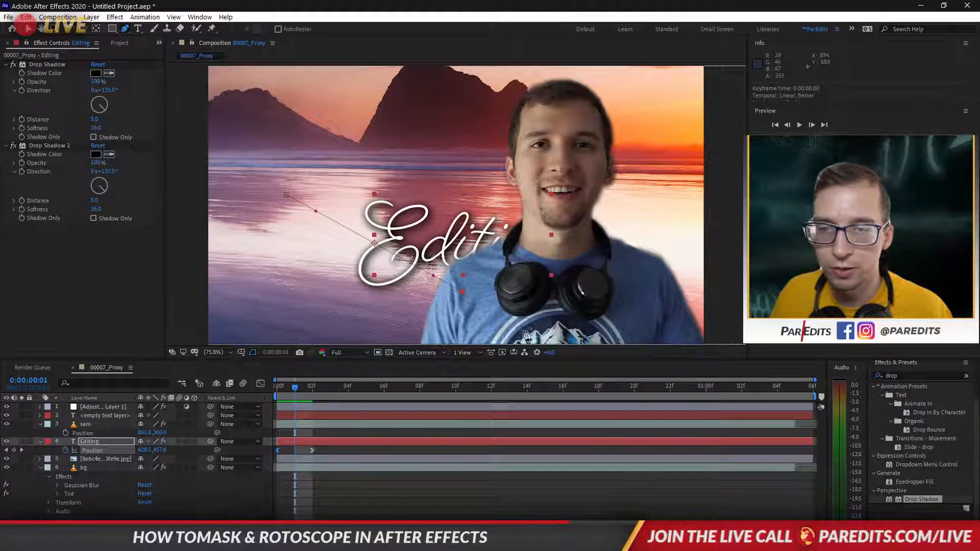
drag(460, 293, 330, 301)
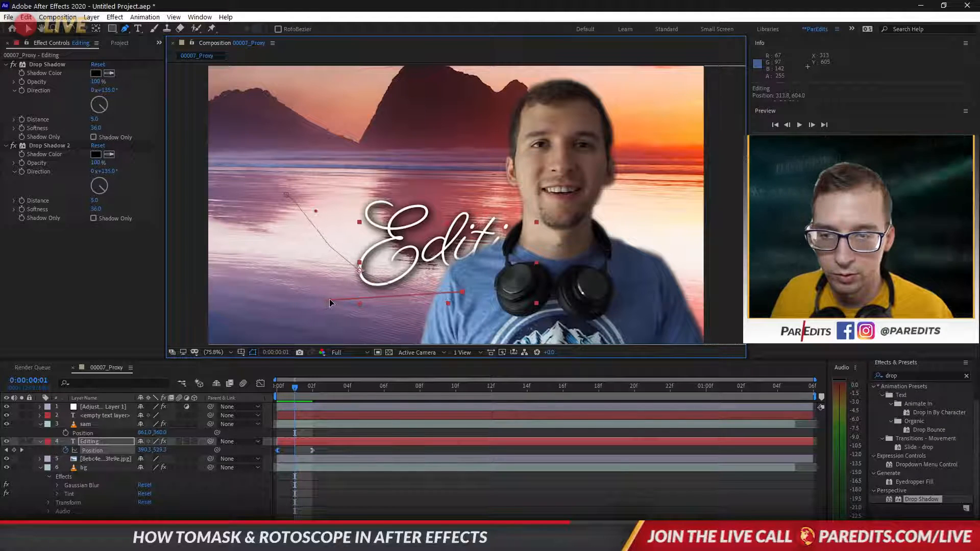
Move the "Editing" text's ending position keyframe to frame 13 and preview the slower animation from the start.
drag(313, 451, 401, 451)
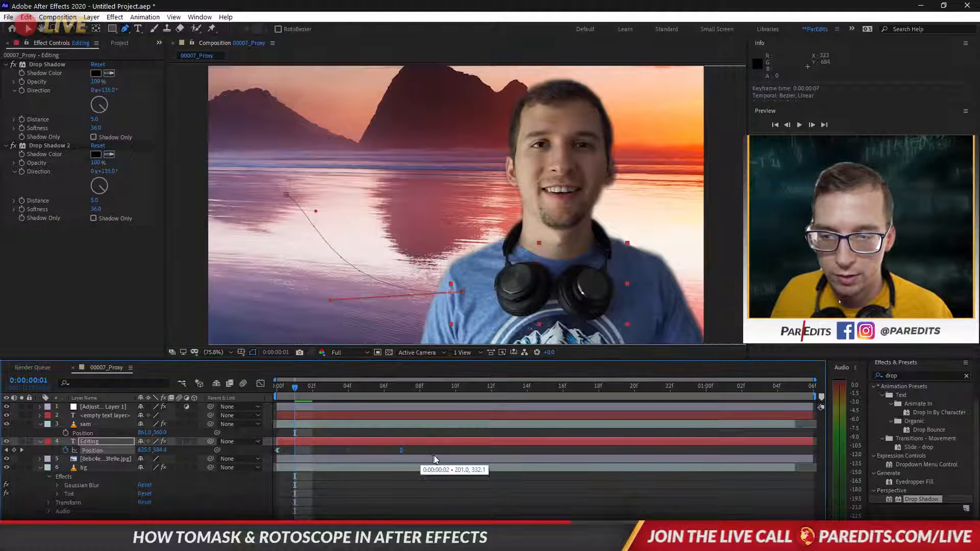
drag(507, 455, 509, 456)
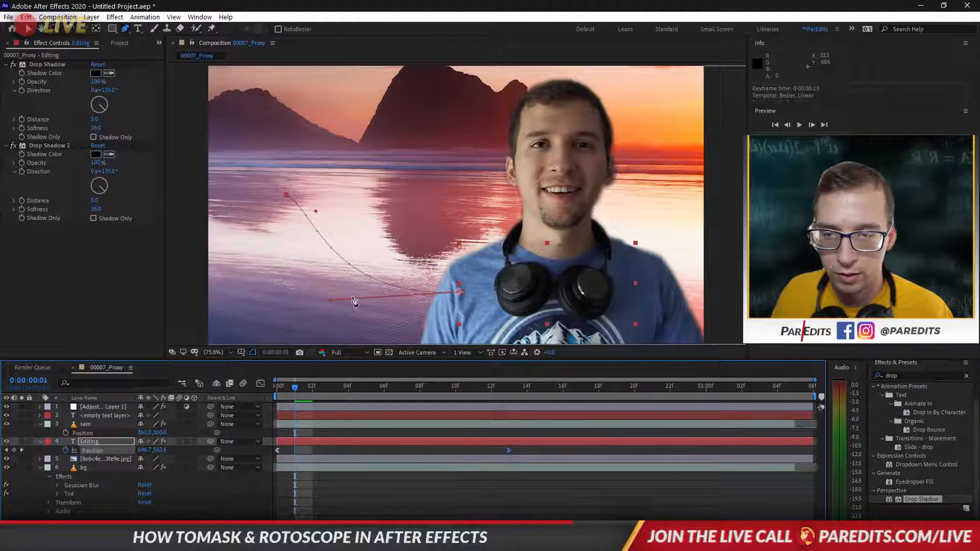
click(276, 386)
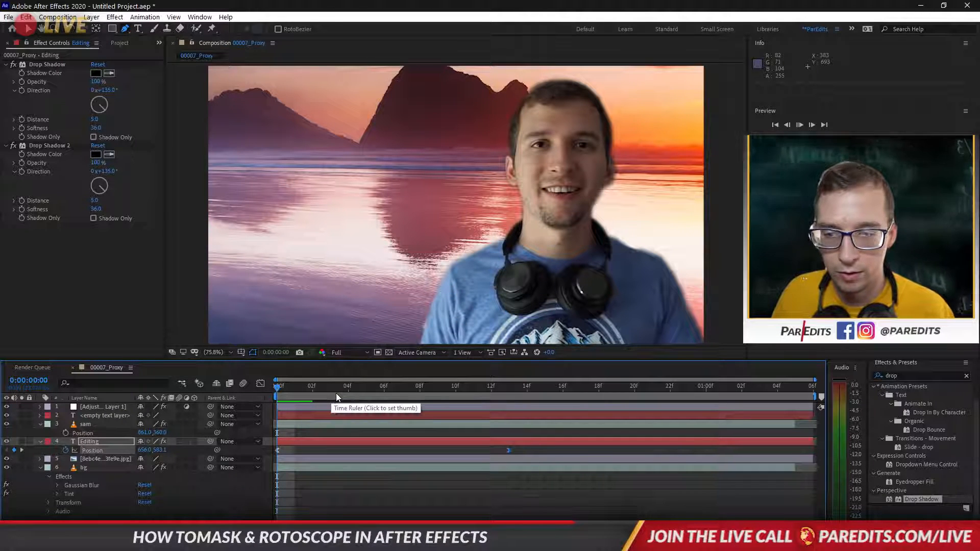
key(space)
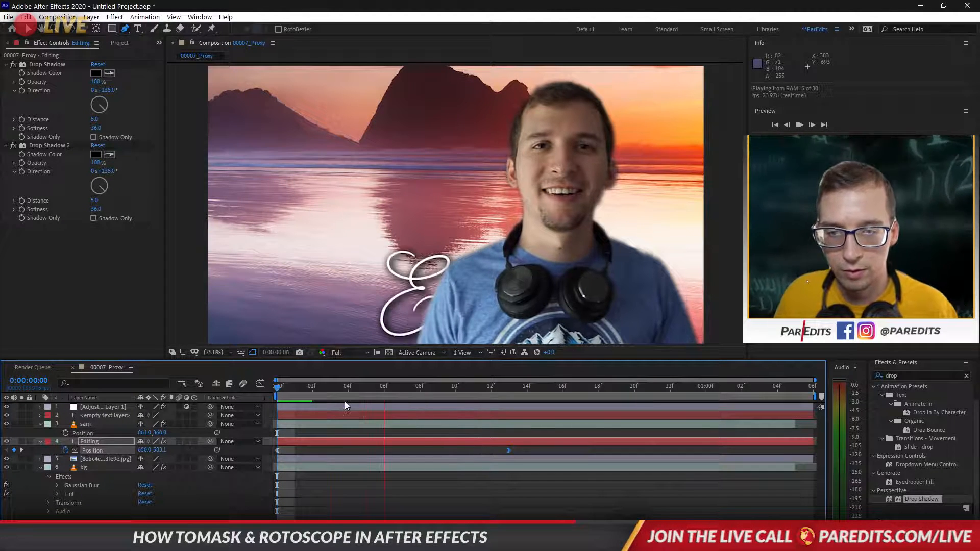
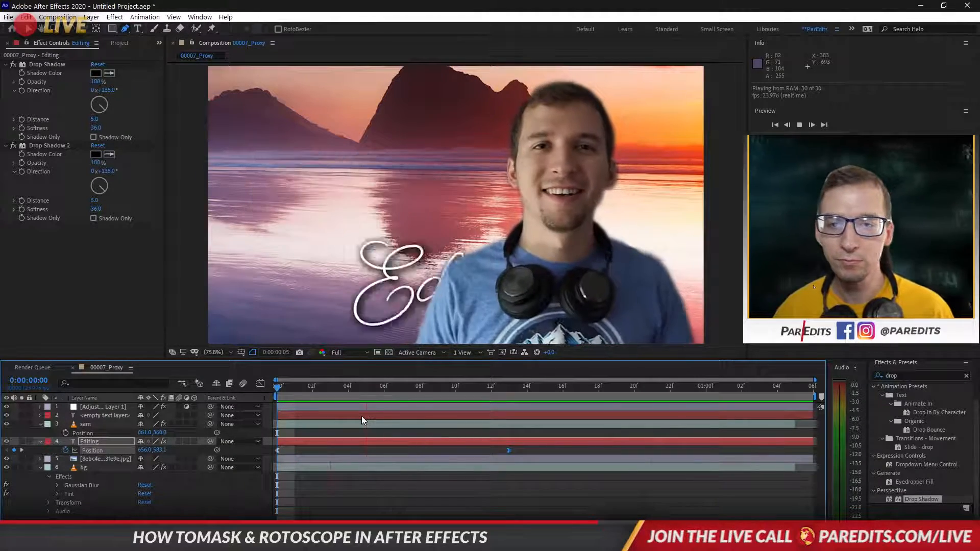
key(space)
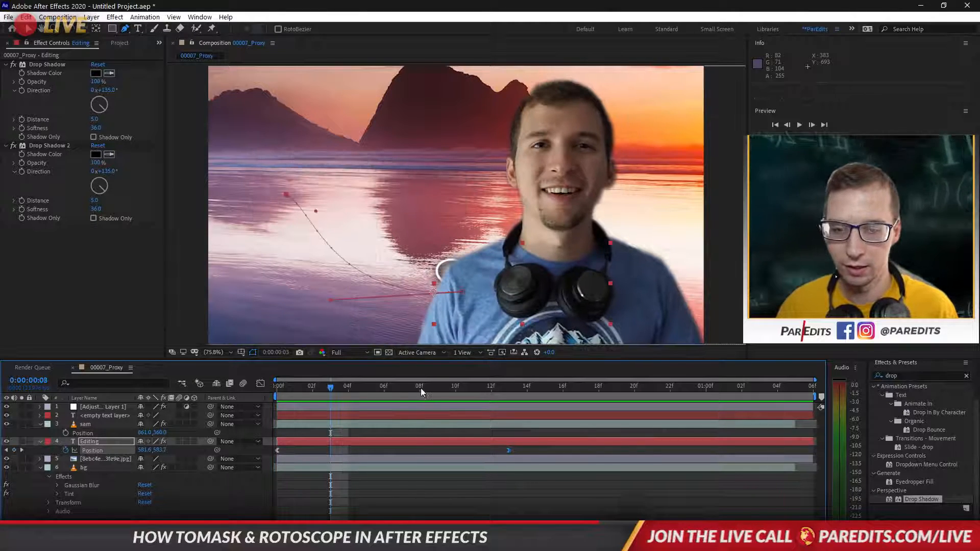
drag(421, 388, 309, 399)
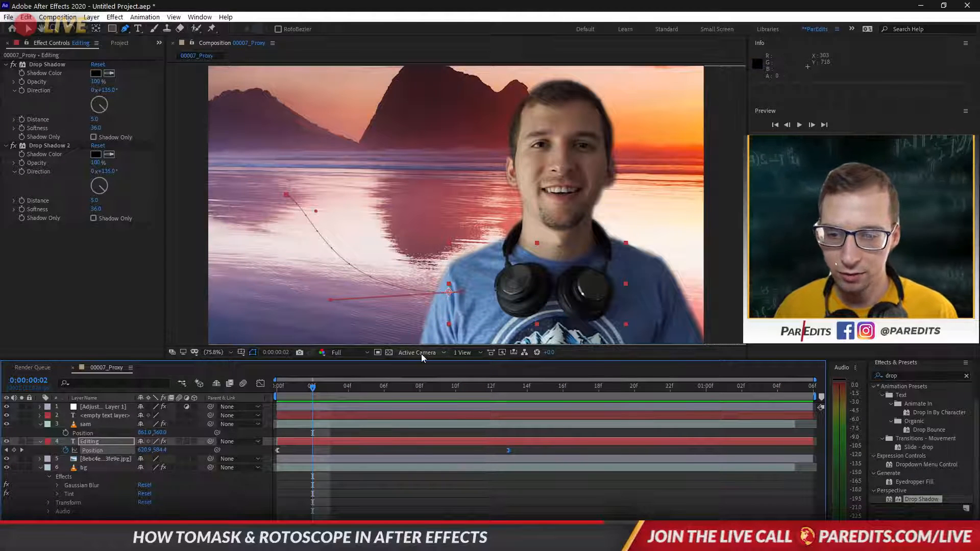
In File Explorer, browse to the ParEdits Videos (Final) Footage folder on drive F and check the RAW 101920 recordings.
click(28, 282)
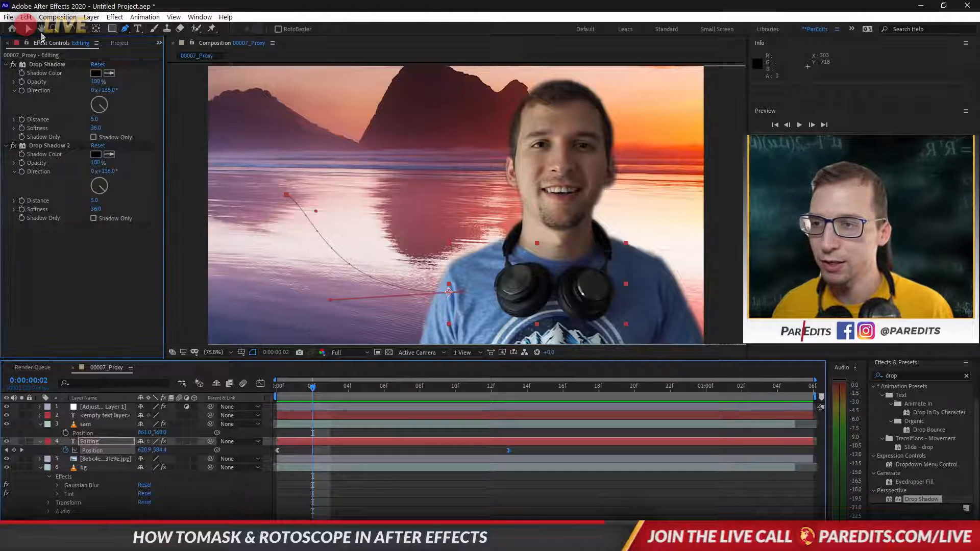
click(120, 44)
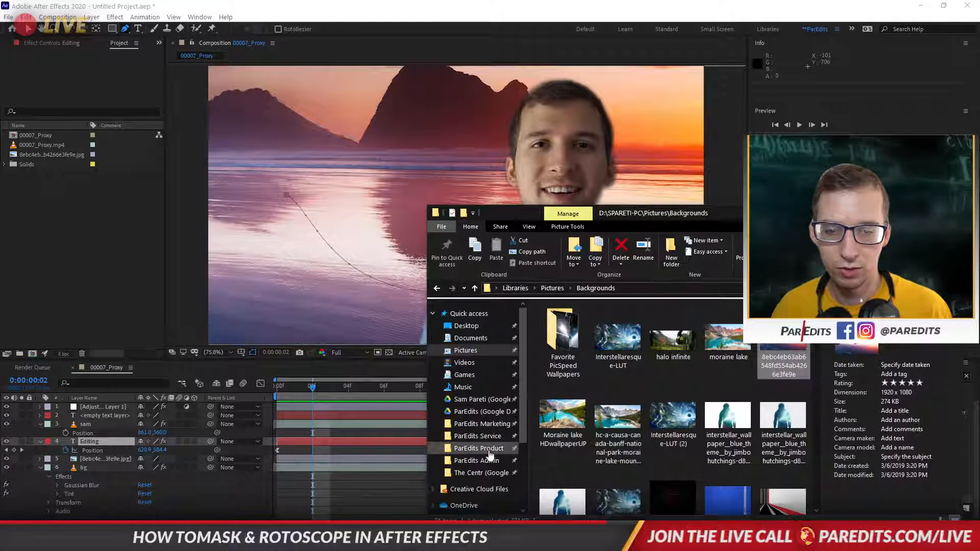
click(477, 448)
scroll(505, 451, down, 2)
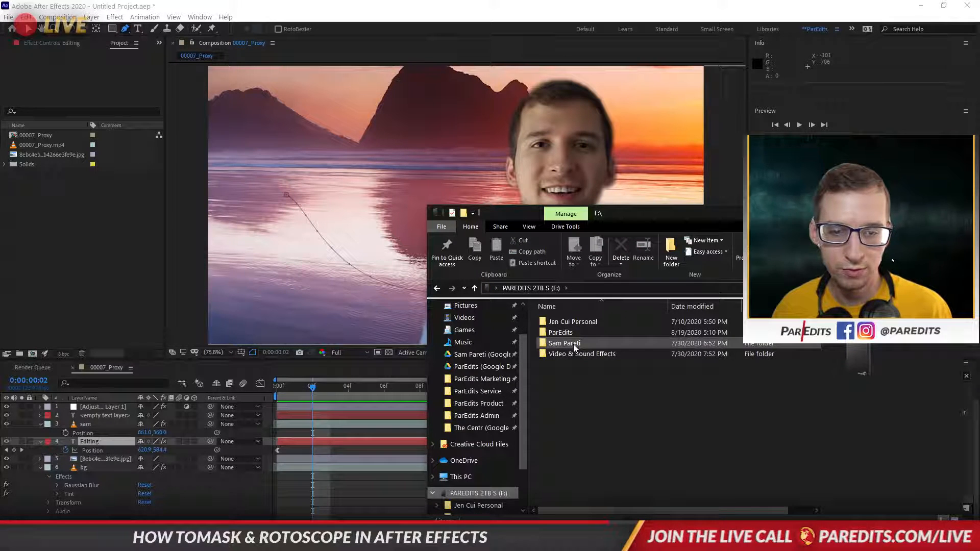
double_click(570, 336)
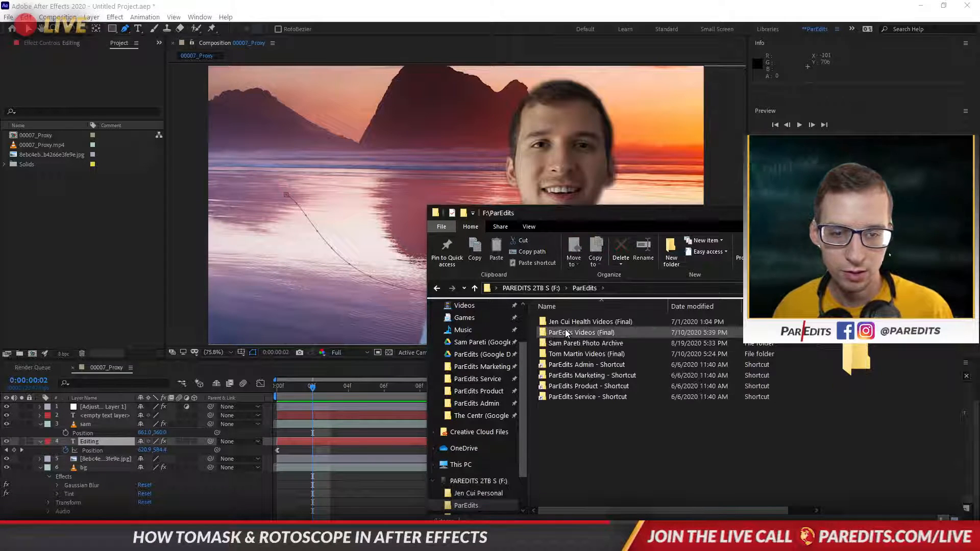
double_click(566, 332)
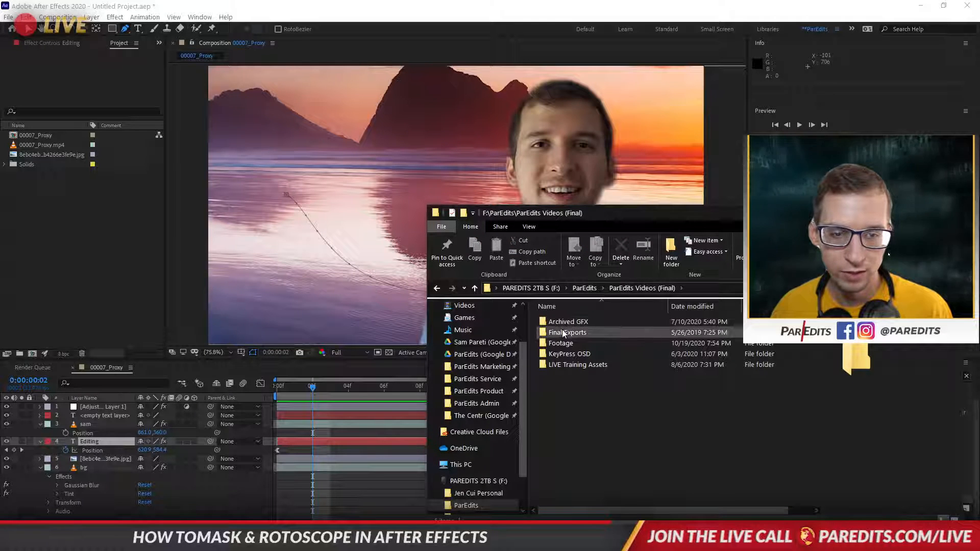
double_click(560, 343)
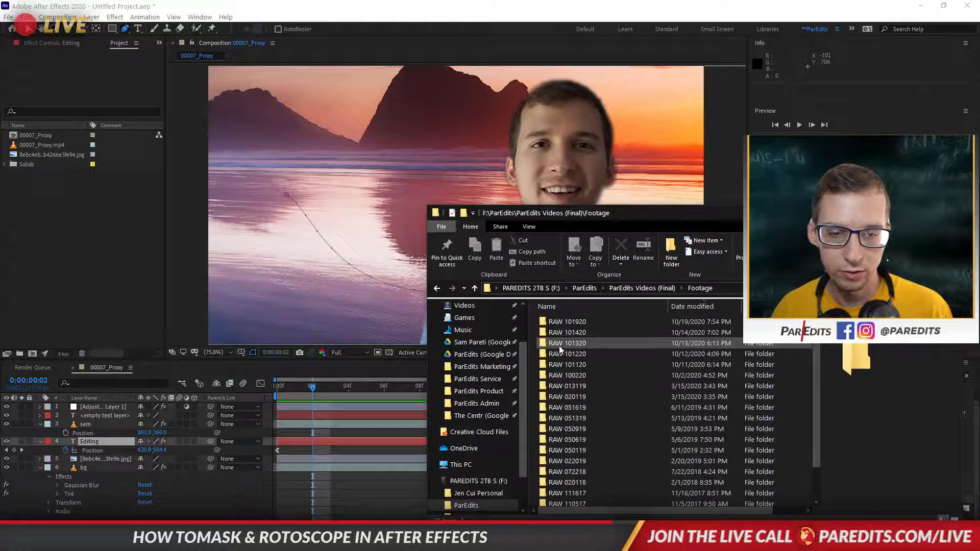
double_click(571, 322)
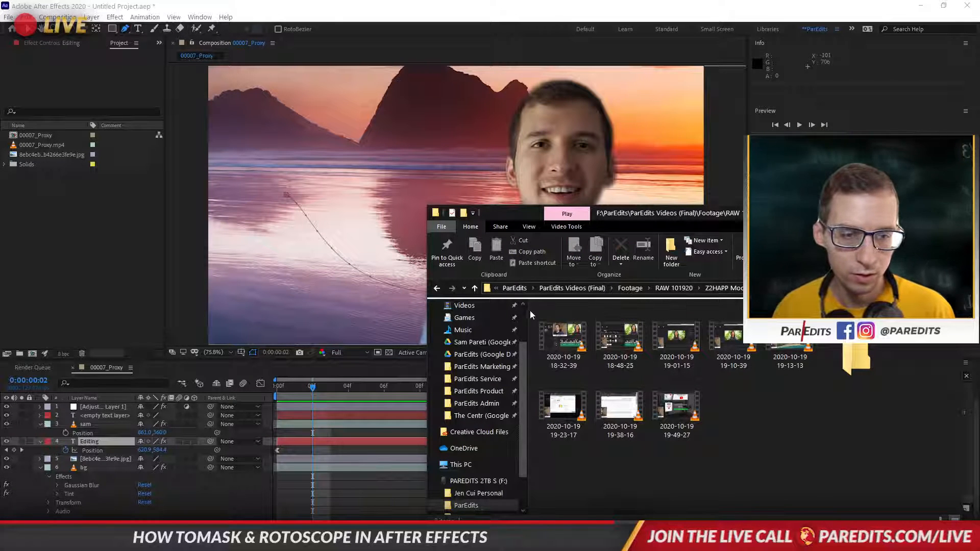
click(437, 289)
click(437, 288)
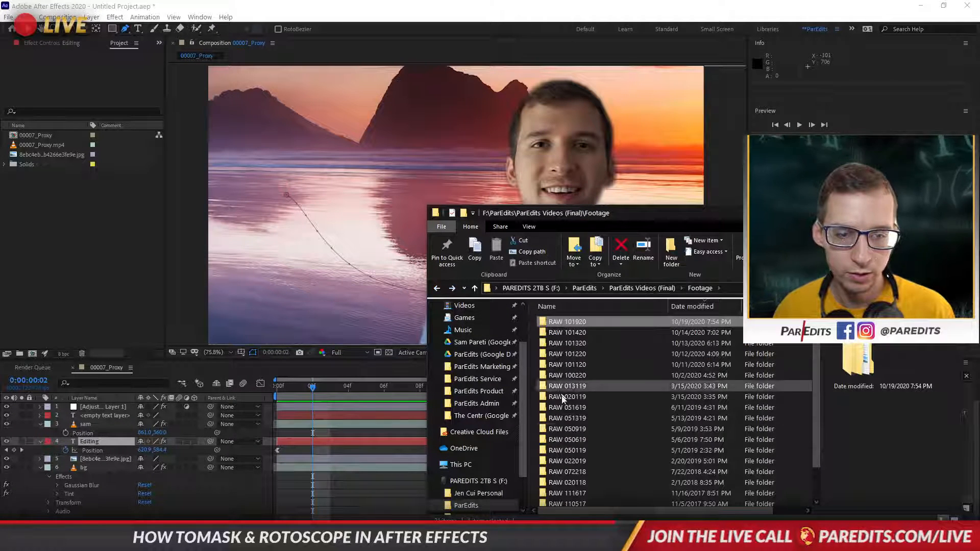
Try to add clip 00002 from the RAW 050619 M3-L4-EditYouTube Facecam folder to the After Effects project.
double_click(571, 442)
double_click(570, 322)
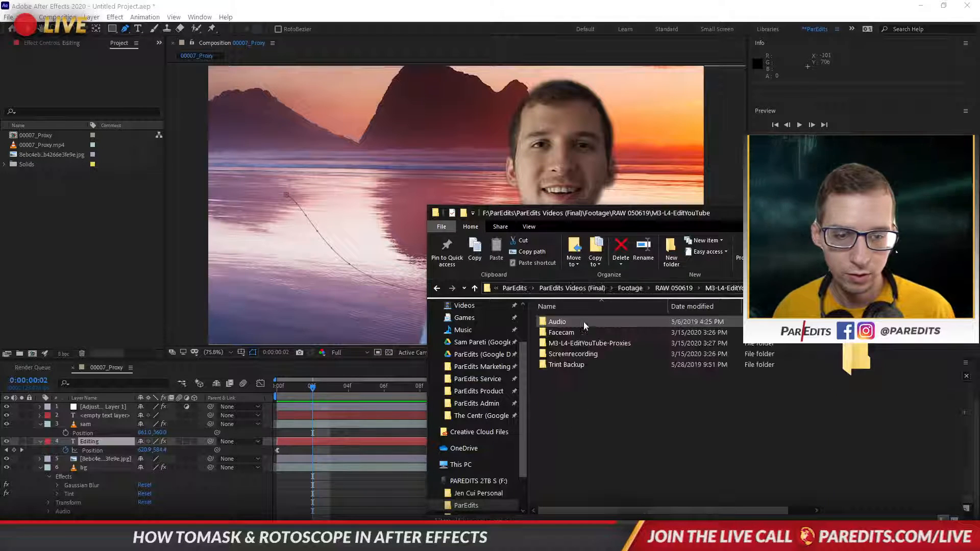
double_click(567, 333)
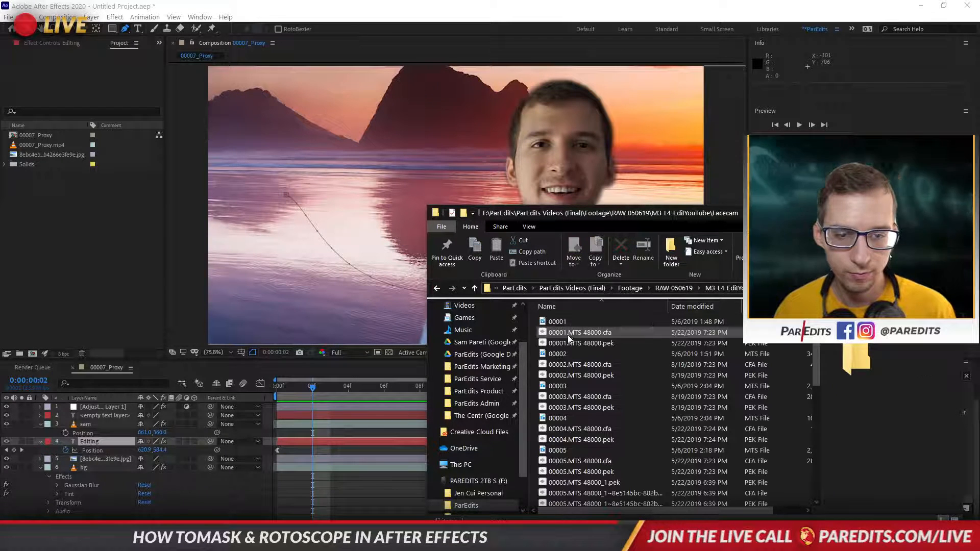
click(563, 354)
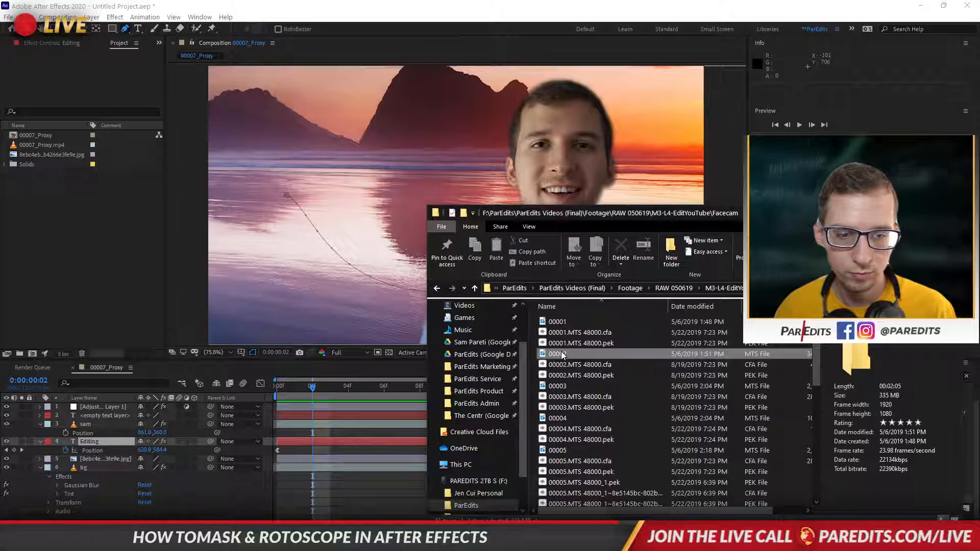
click(558, 324)
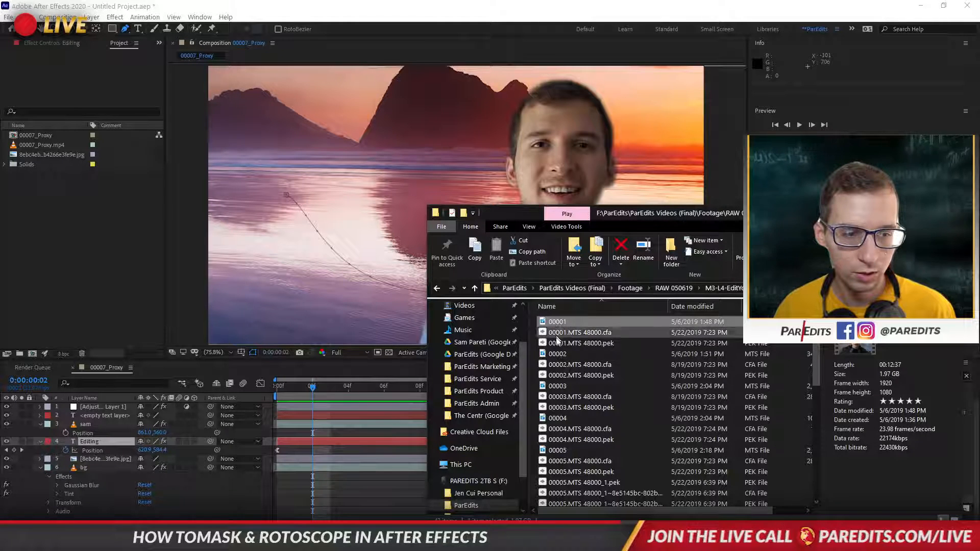
click(558, 354)
drag(555, 355, 84, 238)
click(432, 288)
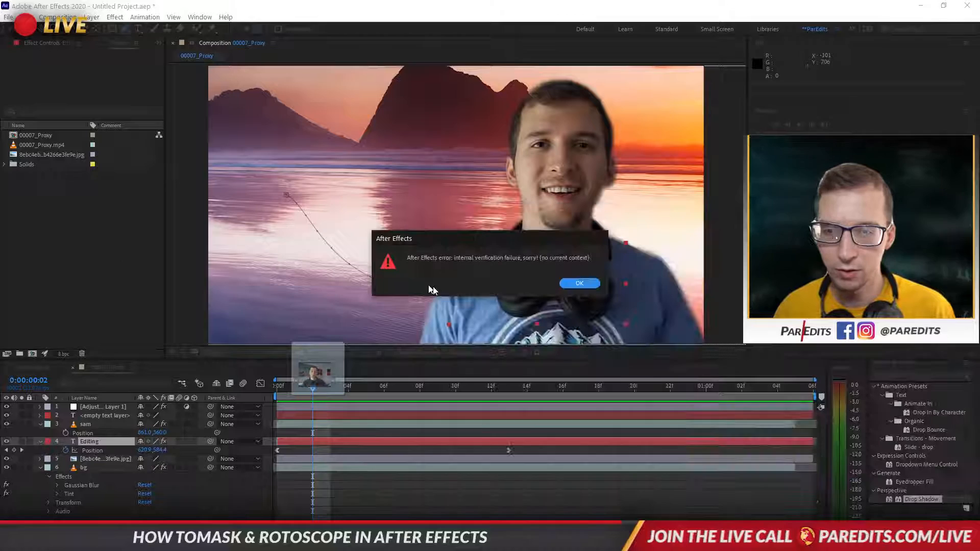
click(574, 283)
Start a file import in After Effects and browse to the ParEdits Videos (Final) Footage folder on drive F.
right_click(49, 187)
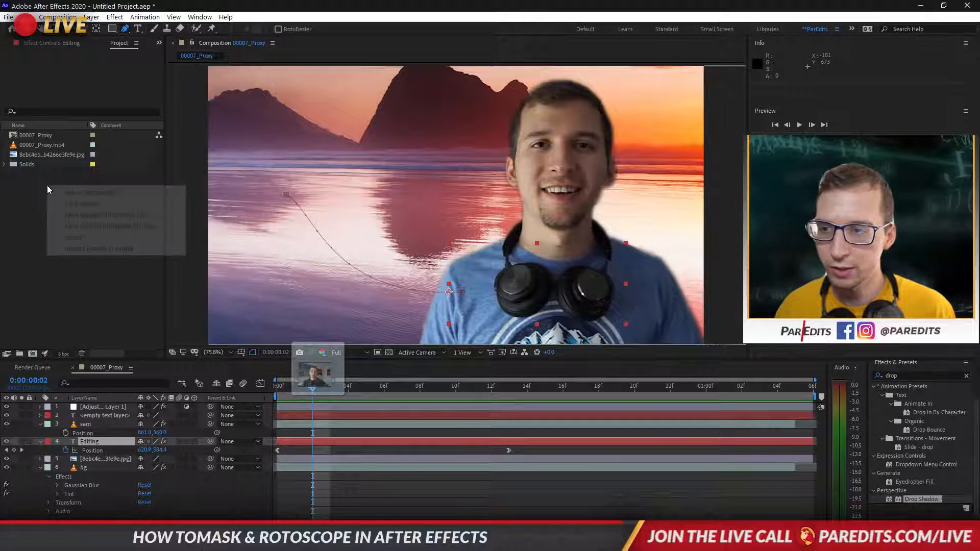
mouse_move(146, 238)
click(226, 238)
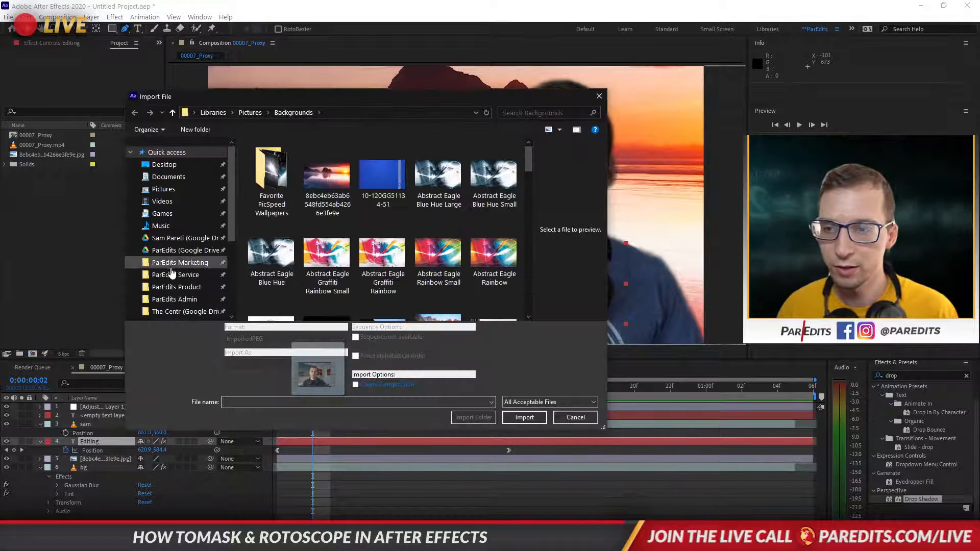
scroll(179, 296, down, 2)
scroll(177, 314, down, 1)
click(176, 311)
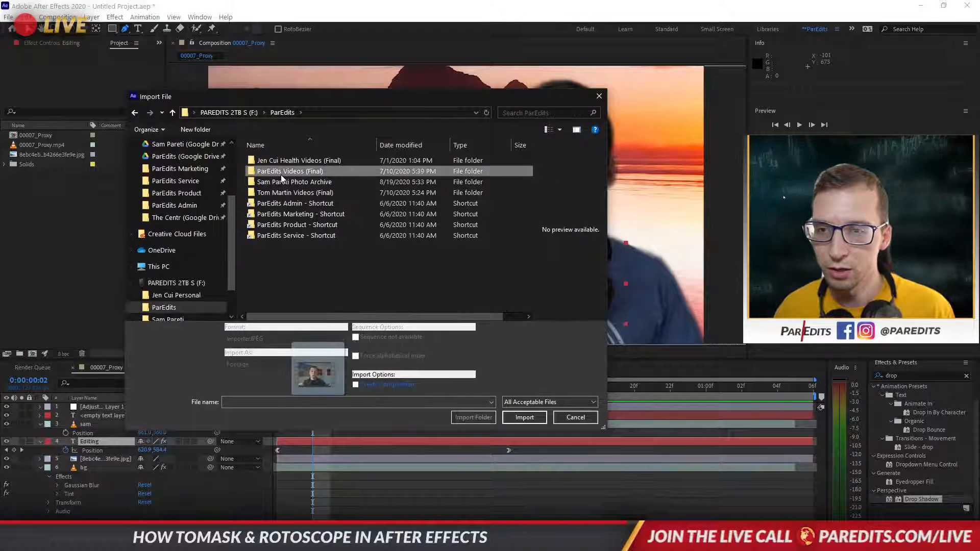
double_click(281, 175)
double_click(305, 182)
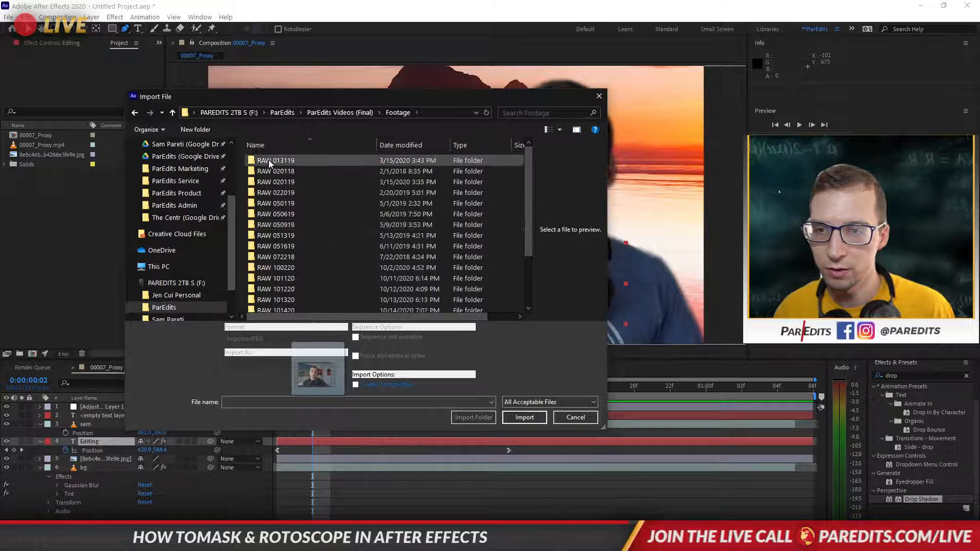
double_click(278, 289)
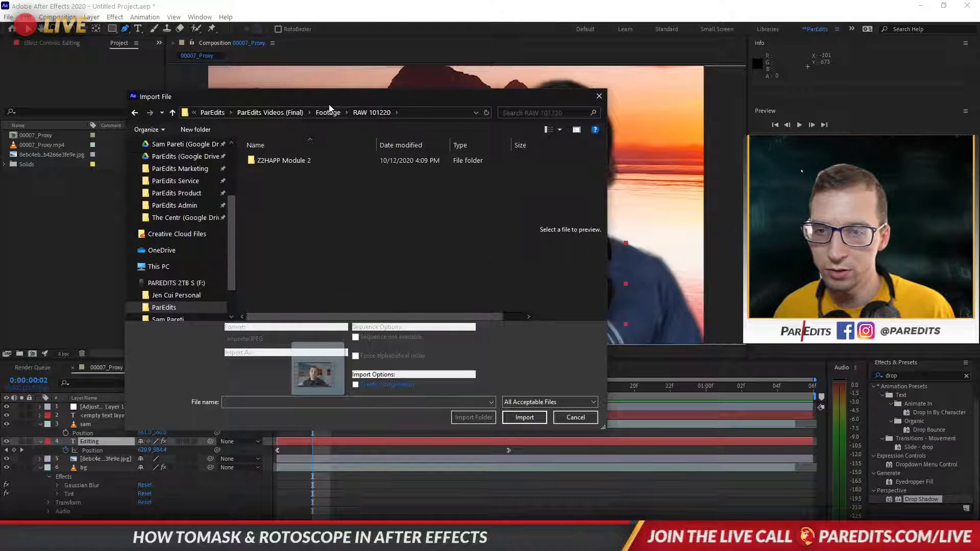
click(328, 112)
Import clip 00000 from RAW 020119 > M3-L3-AnimateLogo > Facecam > Intros, Outros, Plugs.
double_click(267, 182)
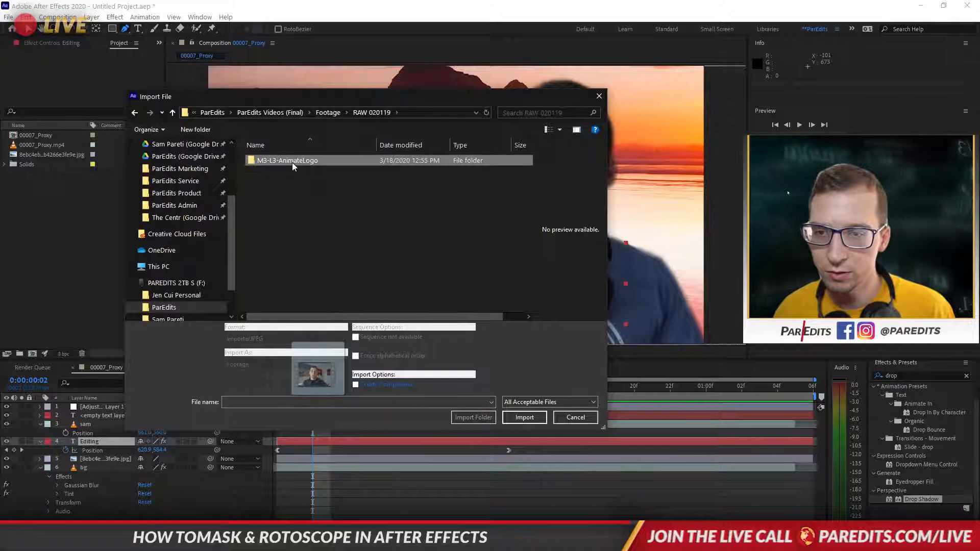
double_click(292, 161)
double_click(274, 171)
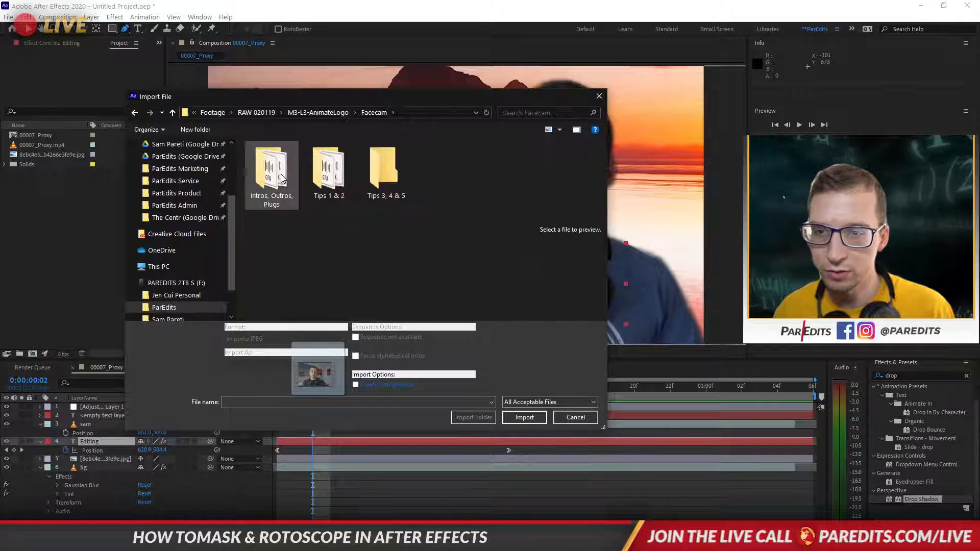
double_click(272, 173)
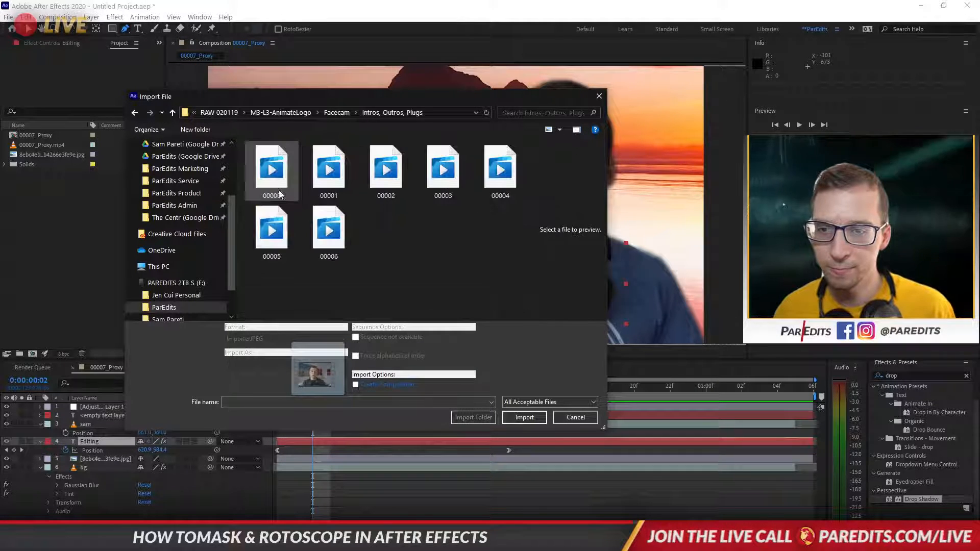
click(279, 184)
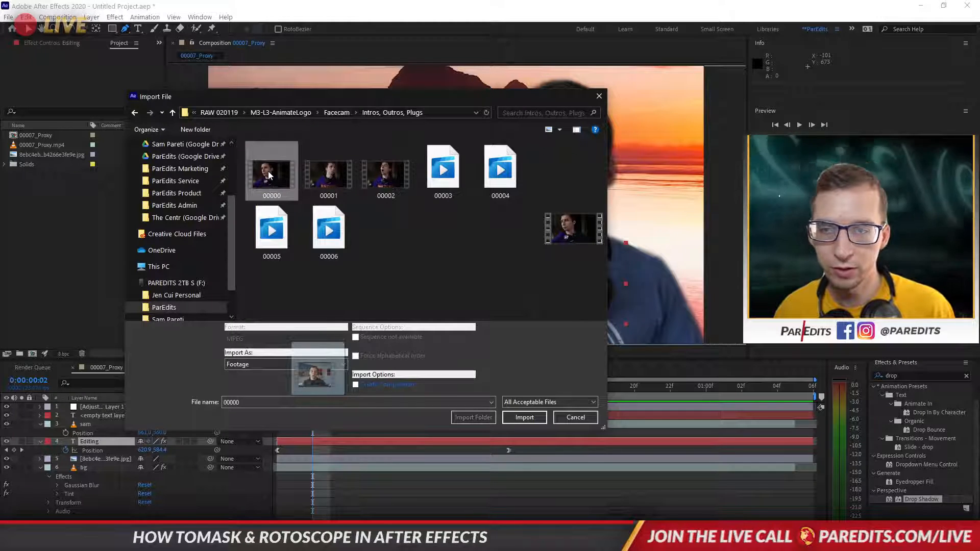
double_click(267, 171)
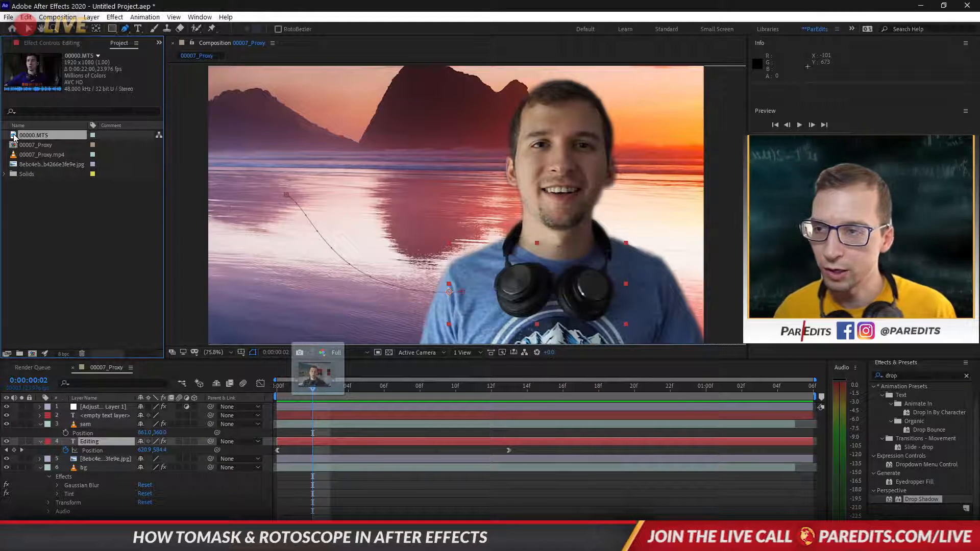
Add the 00000.MTS clip to the 00007_Proxy composition as the uppermost layer and select it.
drag(14, 135, 104, 408)
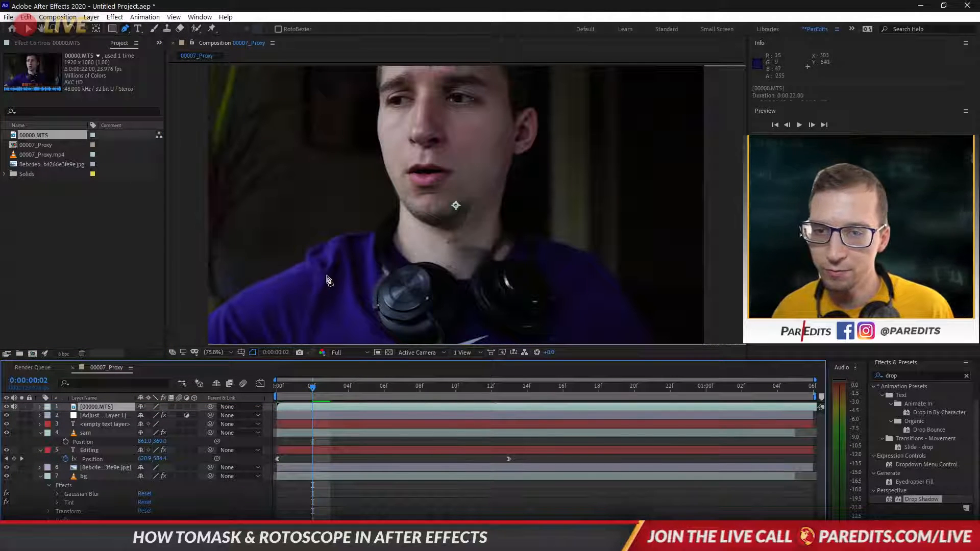
right_click(98, 405)
click(90, 409)
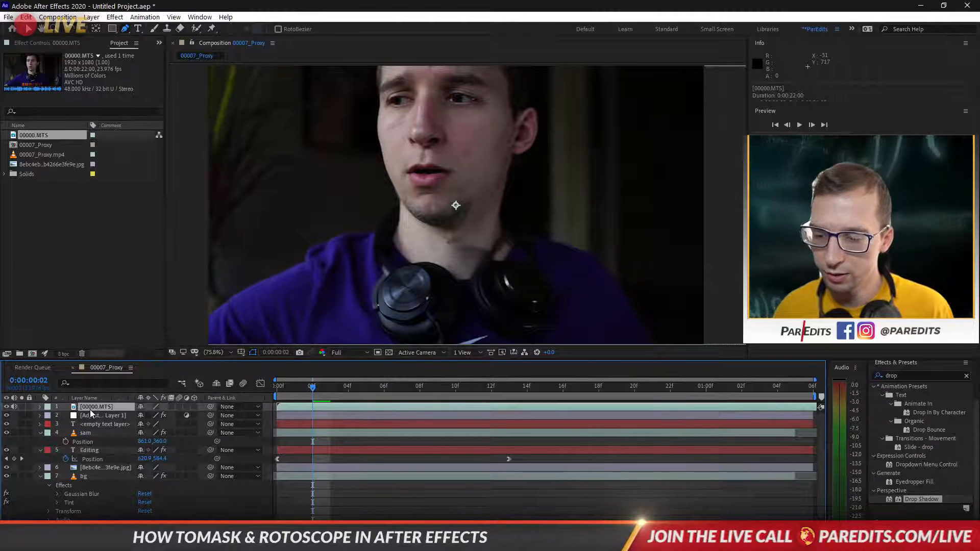
Open the 00000.MTS layer in its own viewer and set its in point to 0:00:08:02.
double_click(93, 409)
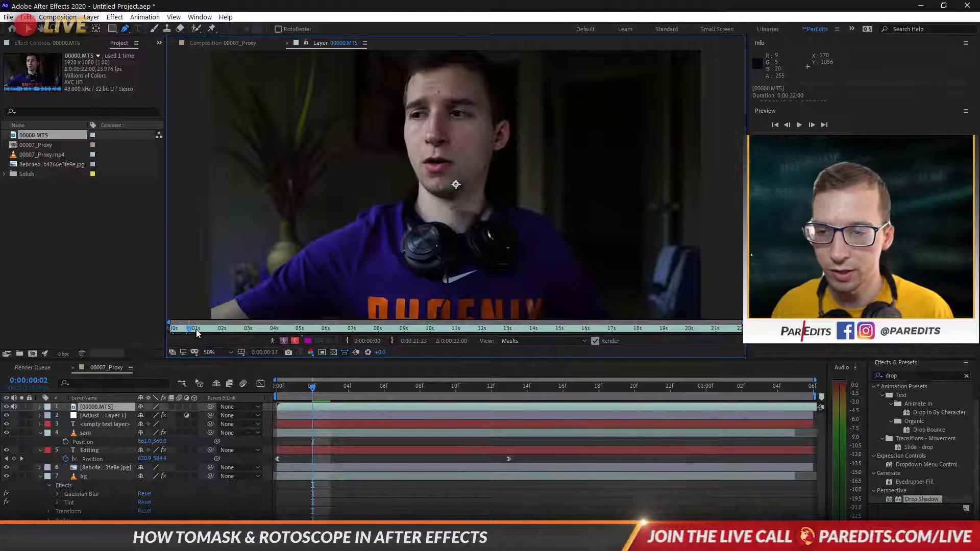
drag(196, 329, 381, 326)
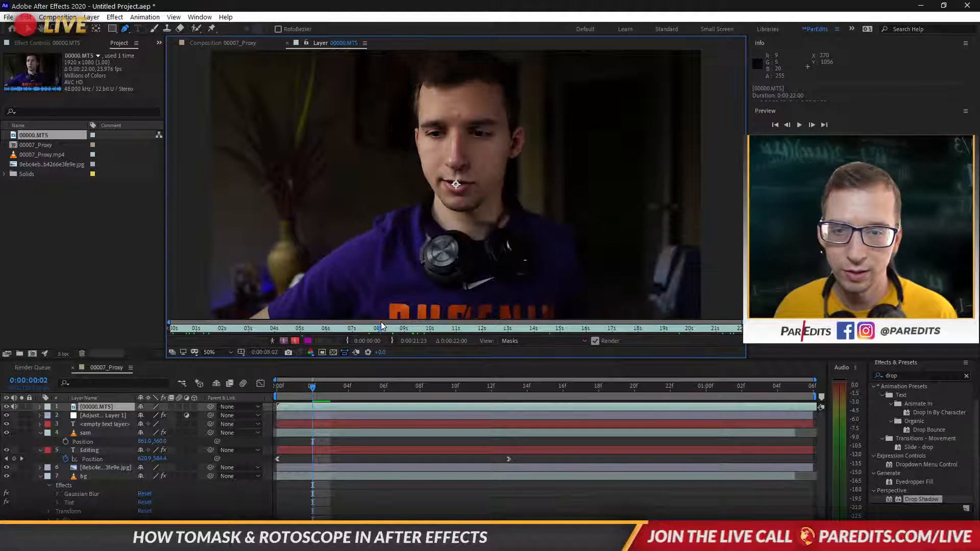
click(349, 341)
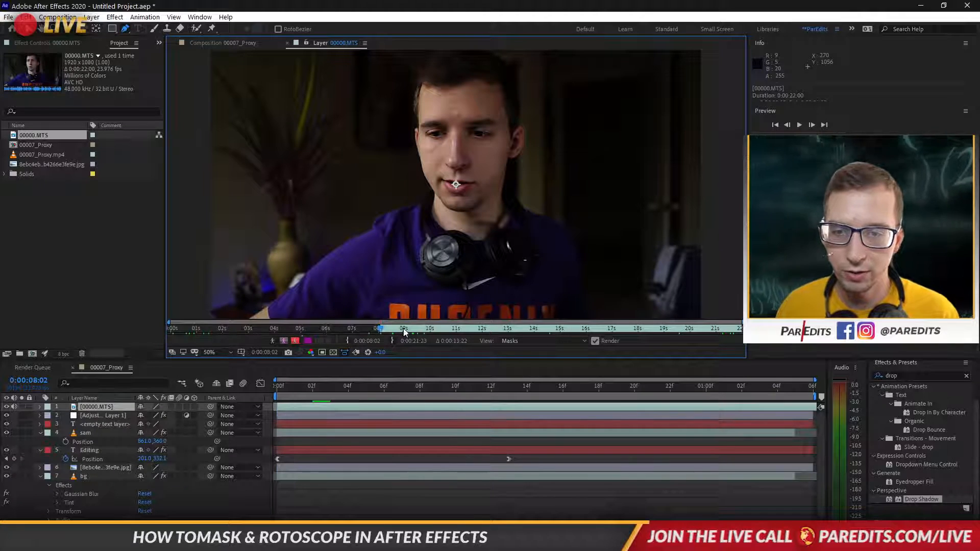
Outline the man's head, torso and arm as foreground with the Roto Brush at the start of the trimmed 00000.MTS clip.
click(503, 329)
drag(503, 331, 740, 331)
click(384, 328)
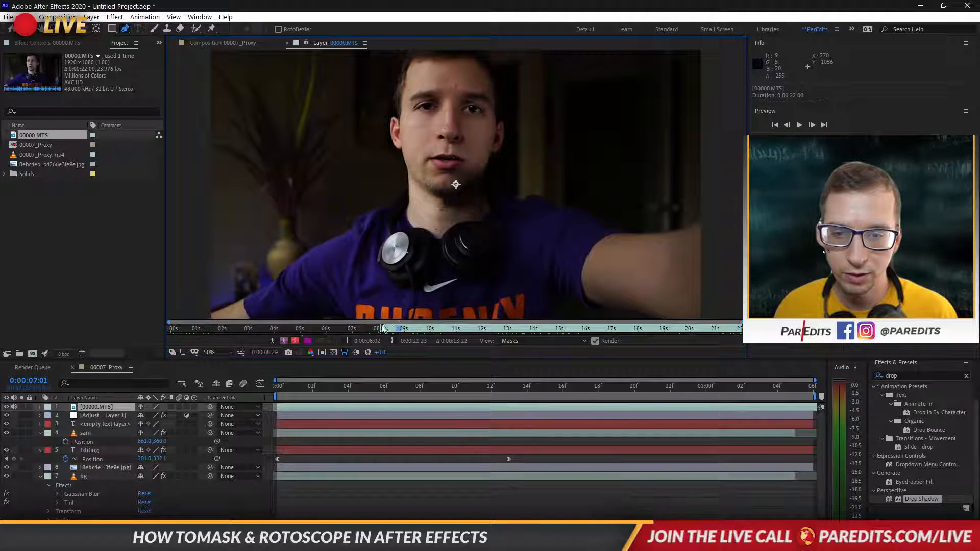
click(196, 29)
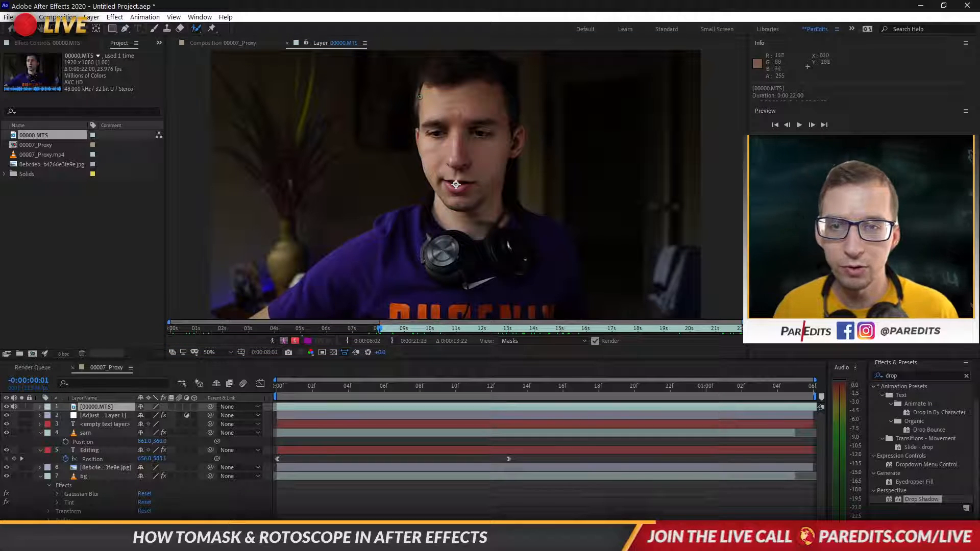
mouse_move(417, 100)
mouse_down()
mouse_move(435, 63)
mouse_move(490, 61)
mouse_move(505, 82)
mouse_move(514, 133)
mouse_move(523, 135)
mouse_move(504, 199)
mouse_up()
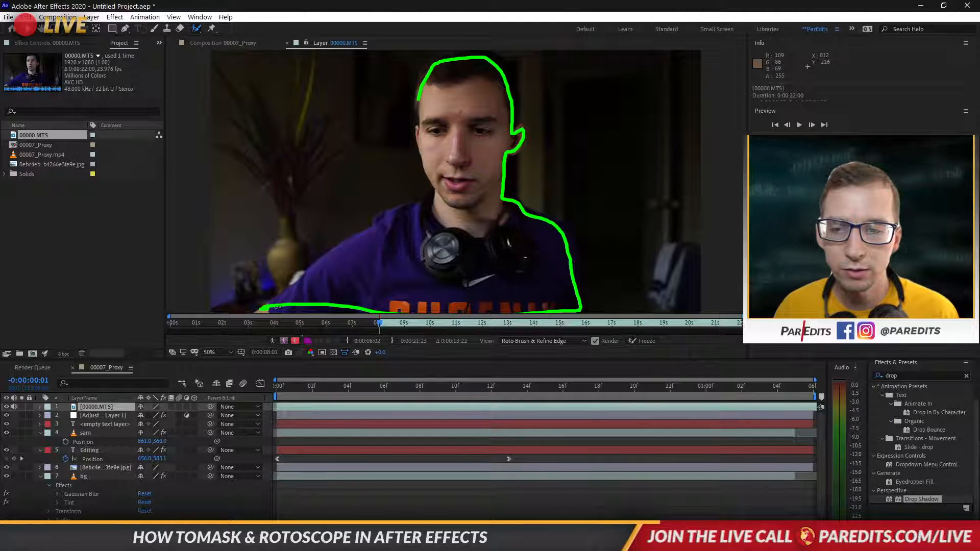
mouse_move(276, 306)
mouse_down()
mouse_move(316, 293)
mouse_move(346, 258)
mouse_move(284, 293)
mouse_move(319, 282)
mouse_move(388, 221)
mouse_up()
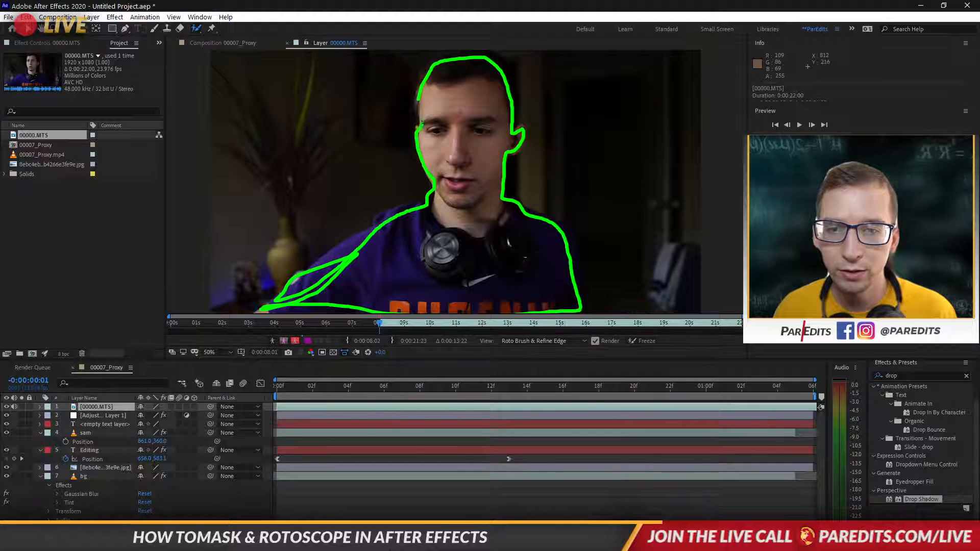
drag(422, 123, 419, 104)
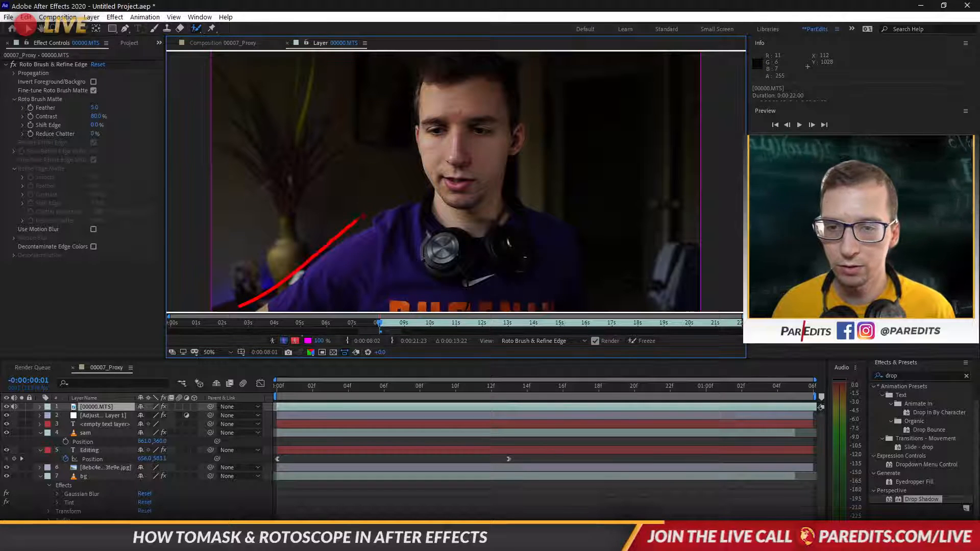
Subtract the background beside the head, neck, shoulders and arm from the Roto Brush selection.
drag(426, 52, 215, 64)
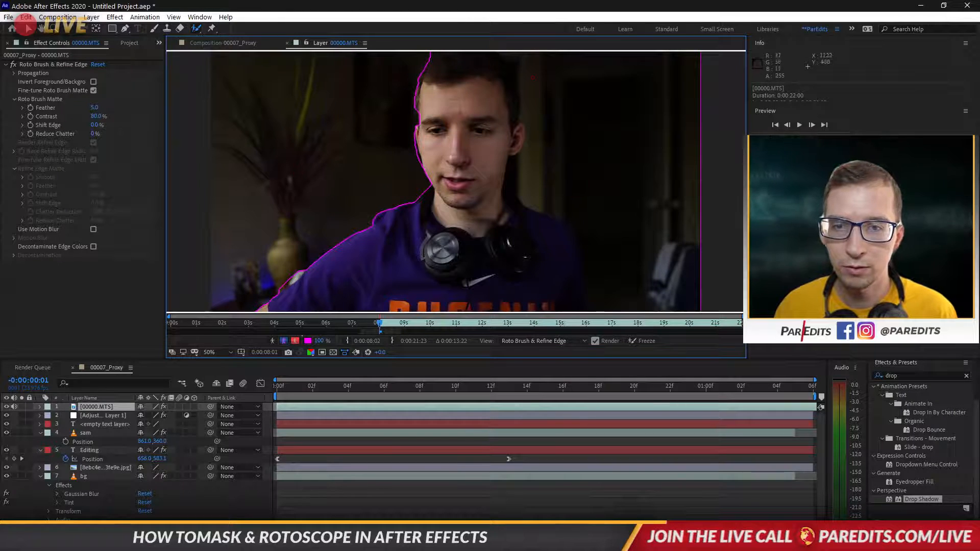
drag(522, 66, 519, 53)
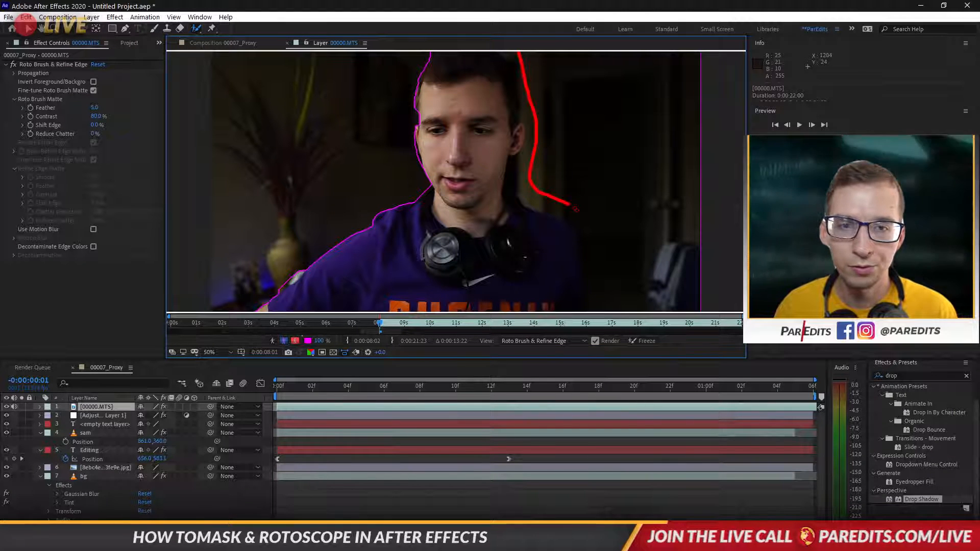
mouse_move(575, 209)
mouse_down()
mouse_move(651, 309)
mouse_move(700, 312)
mouse_up()
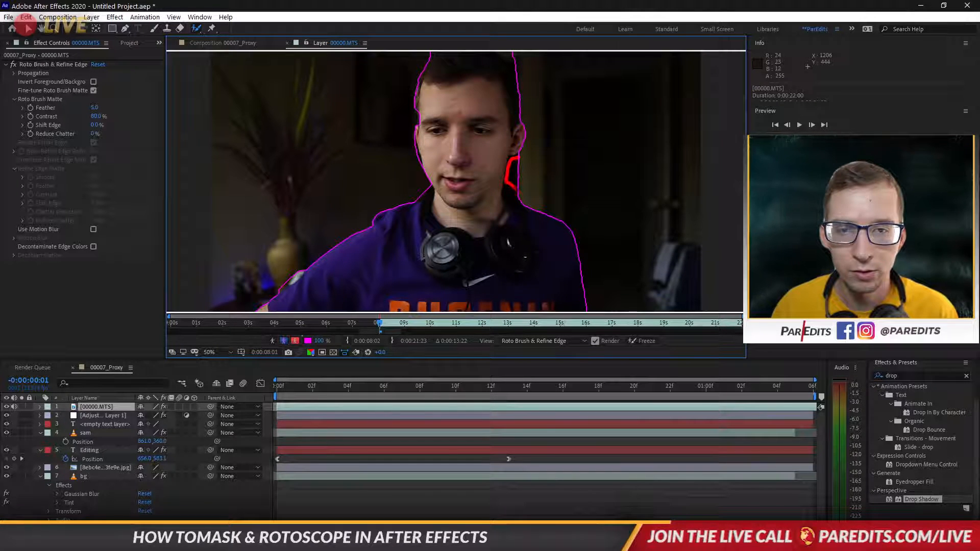
drag(526, 201, 530, 189)
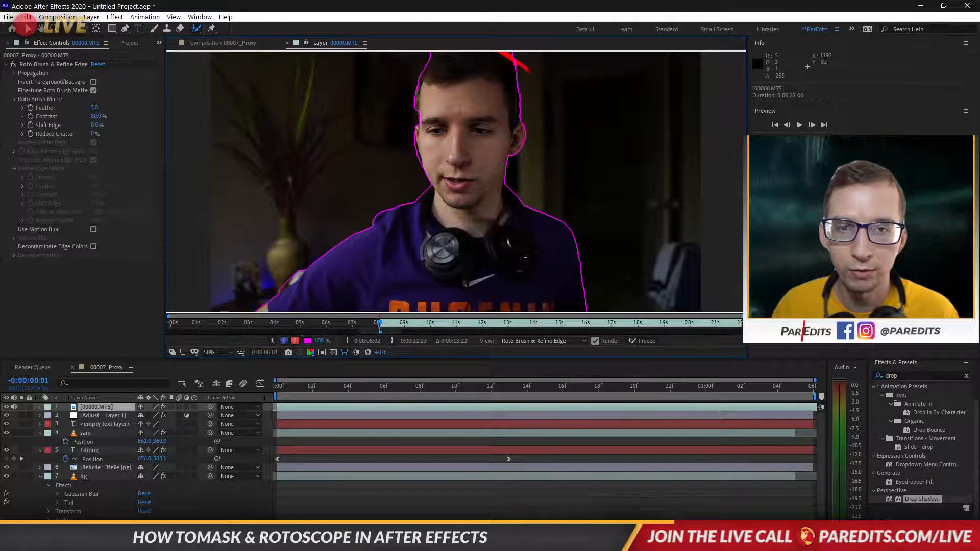
drag(527, 71, 527, 72)
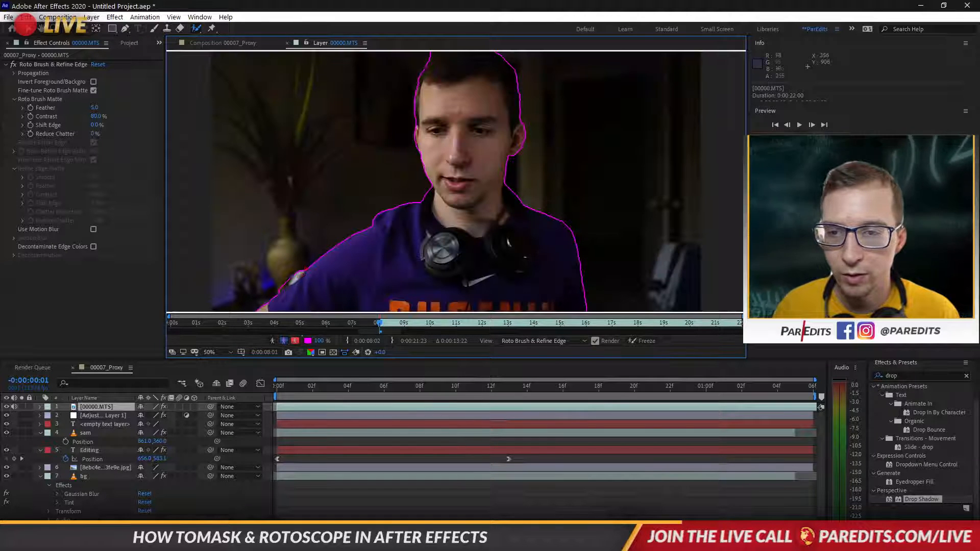
drag(306, 269, 277, 293)
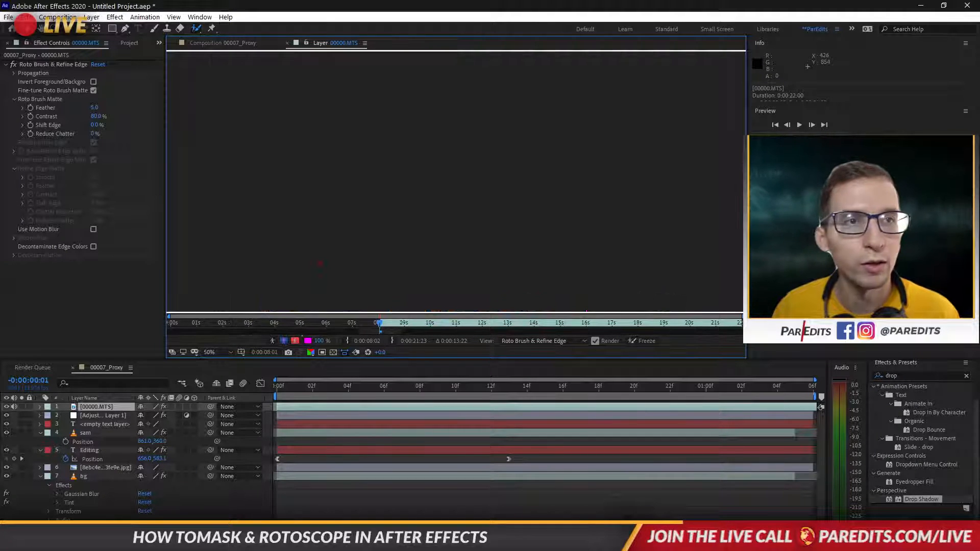
With the Refine Edge tool, trace the man's edge from the left arm over the shoulder to the side of the face.
drag(196, 29, 208, 39)
click(208, 39)
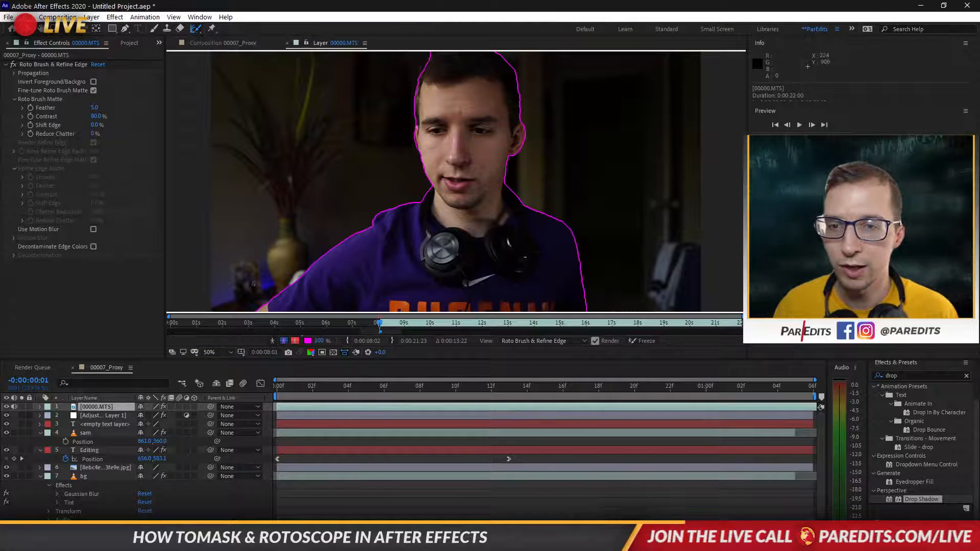
scroll(257, 309, up, 2)
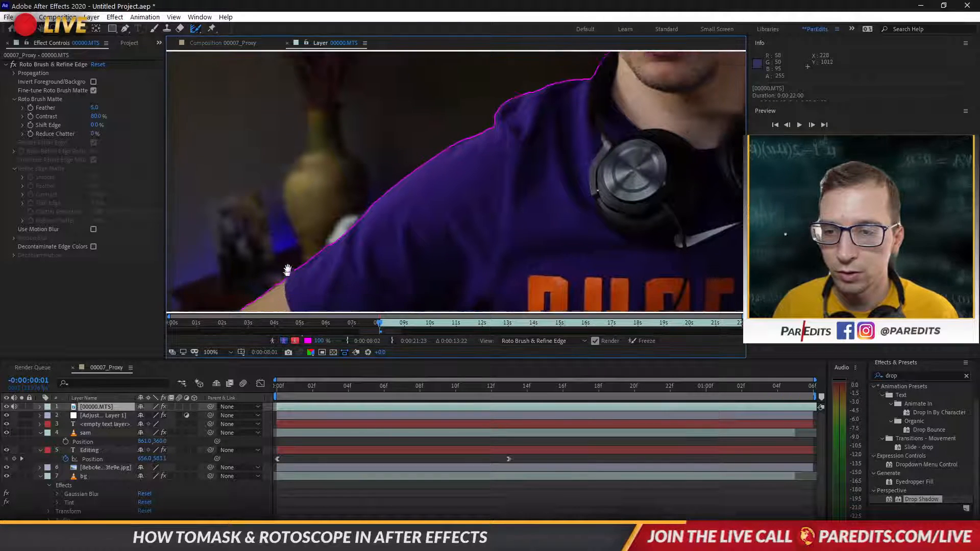
mouse_move(242, 286)
mouse_down()
mouse_move(424, 143)
mouse_move(498, 104)
mouse_move(519, 72)
mouse_move(570, 57)
mouse_up()
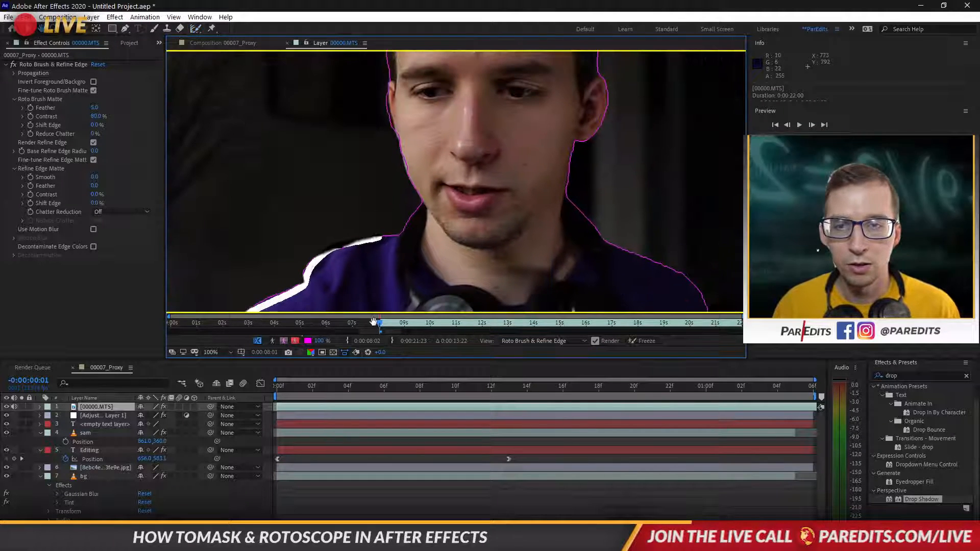
mouse_move(372, 241)
mouse_down()
mouse_move(408, 227)
mouse_move(425, 202)
mouse_move(407, 173)
mouse_move(394, 68)
mouse_up()
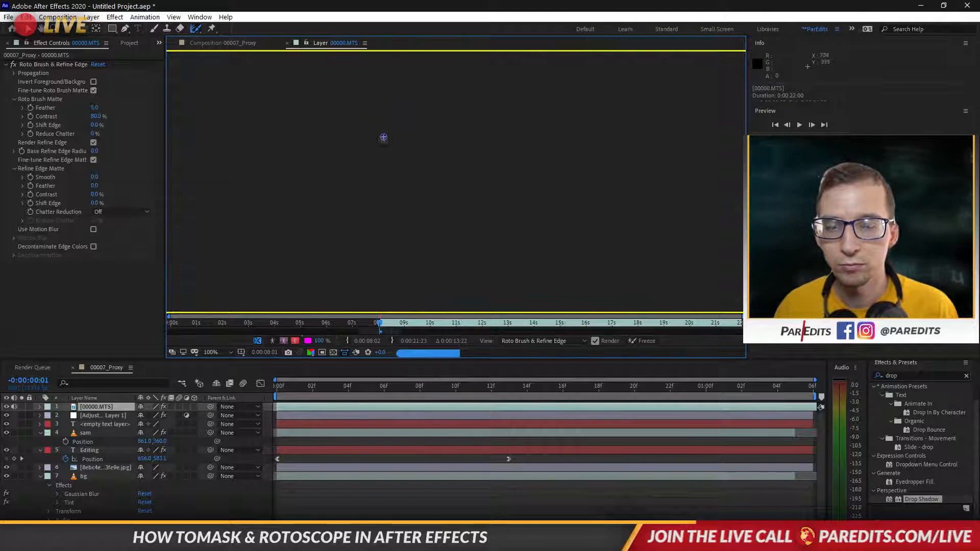
Continue the refine-edge stroke along the left side of the face and over the hair to the ear on the right.
key(space)
drag(393, 113, 419, 259)
drag(454, 169, 427, 210)
drag(393, 259, 395, 181)
mouse_move(402, 134)
mouse_down()
mouse_move(433, 109)
mouse_move(495, 106)
mouse_move(533, 109)
mouse_move(576, 143)
mouse_move(592, 190)
mouse_move(605, 312)
mouse_up()
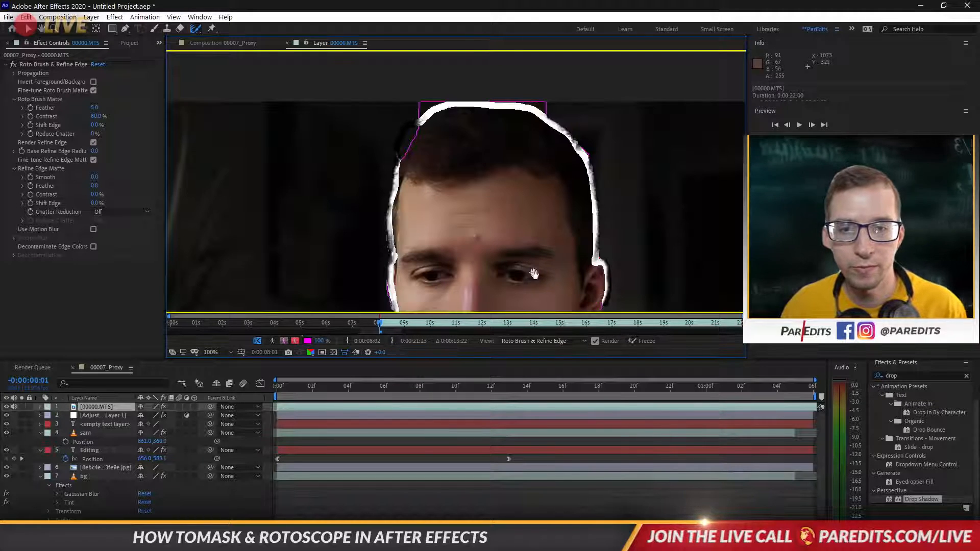
Complete the refine-edge stroke from the right ear down the neck and shoulder to the lower edge of the frame.
drag(534, 275, 438, 72)
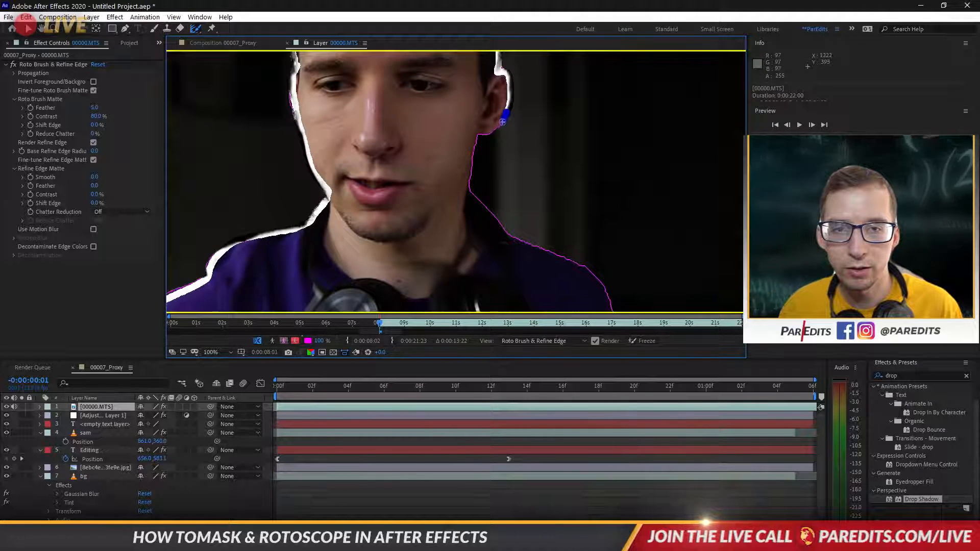
mouse_move(502, 122)
mouse_down()
mouse_move(477, 135)
mouse_move(468, 190)
mouse_move(549, 251)
mouse_up()
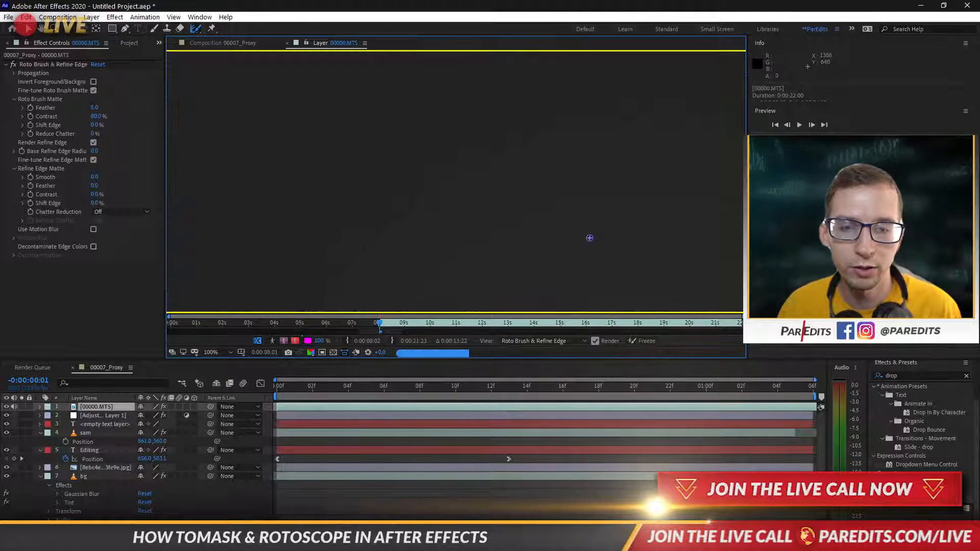
mouse_move(593, 270)
mouse_down()
mouse_move(459, 123)
mouse_move(395, 90)
mouse_move(435, 119)
mouse_move(461, 294)
mouse_up()
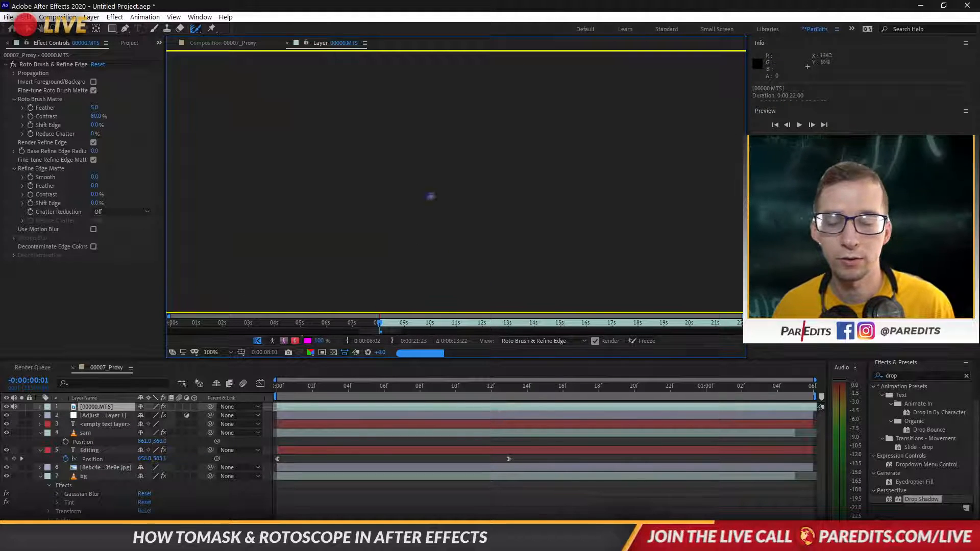
Add a refine-edge stroke over the gap at the upper left of the man's hair.
scroll(362, 217, down, 1)
drag(345, 175, 516, 251)
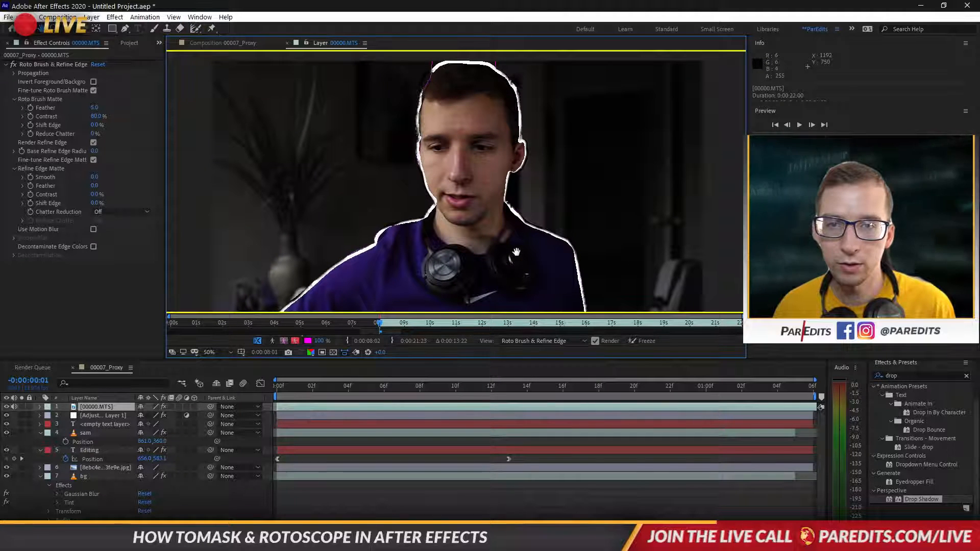
scroll(413, 106, up, 1)
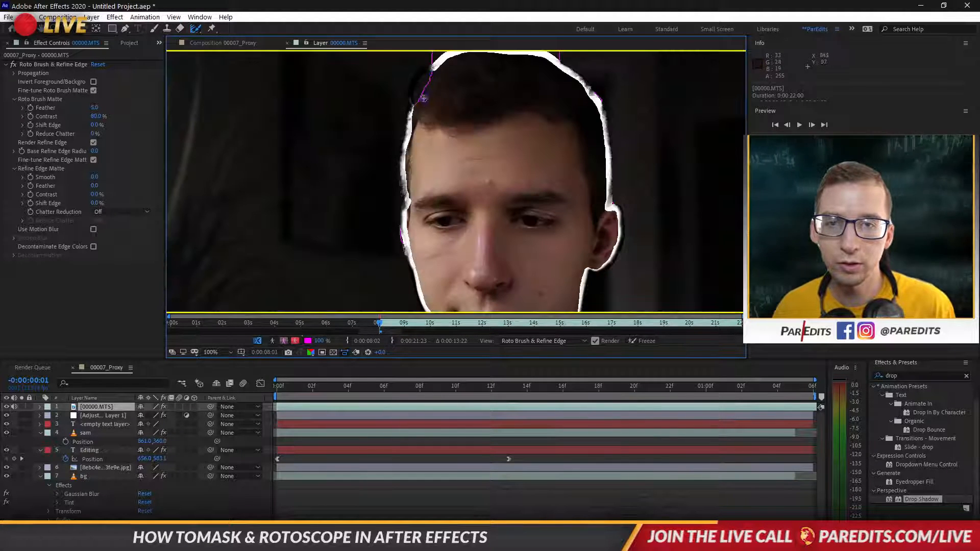
drag(413, 105, 437, 61)
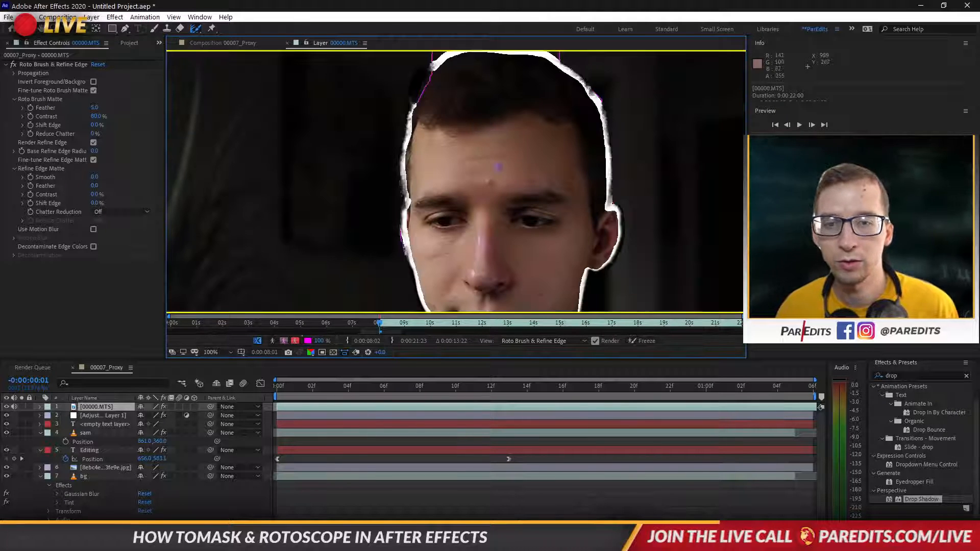
scroll(512, 240, down, 2)
drag(510, 264, 525, 161)
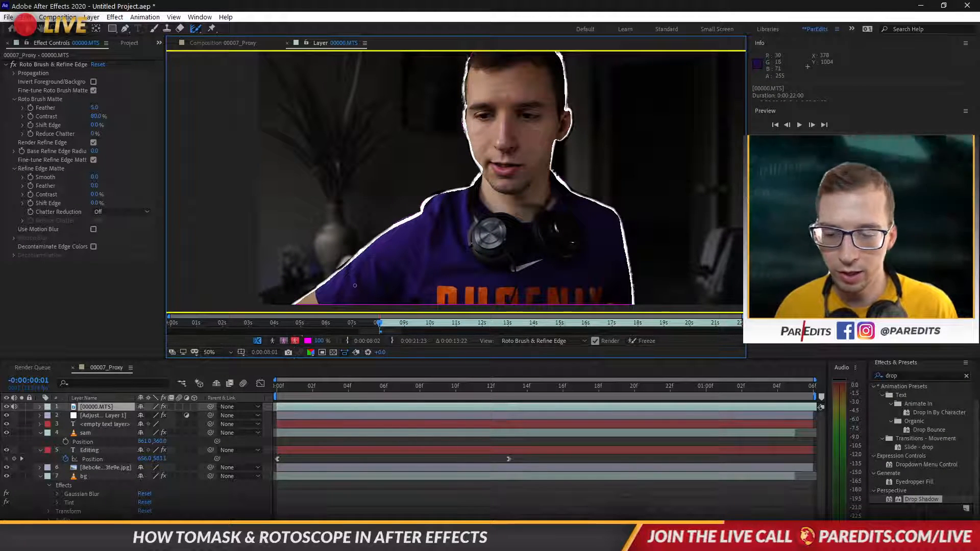
Check the matte frame by frame up to 0:00:00:02, show it as an alpha boundary, and return to 0:00:00:00.
key(Page_Down)
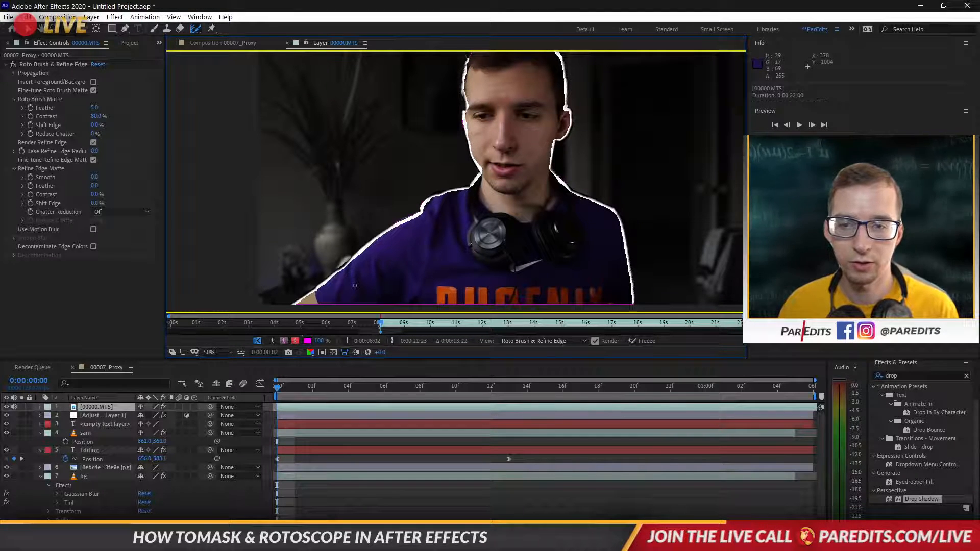
key(Page_Down)
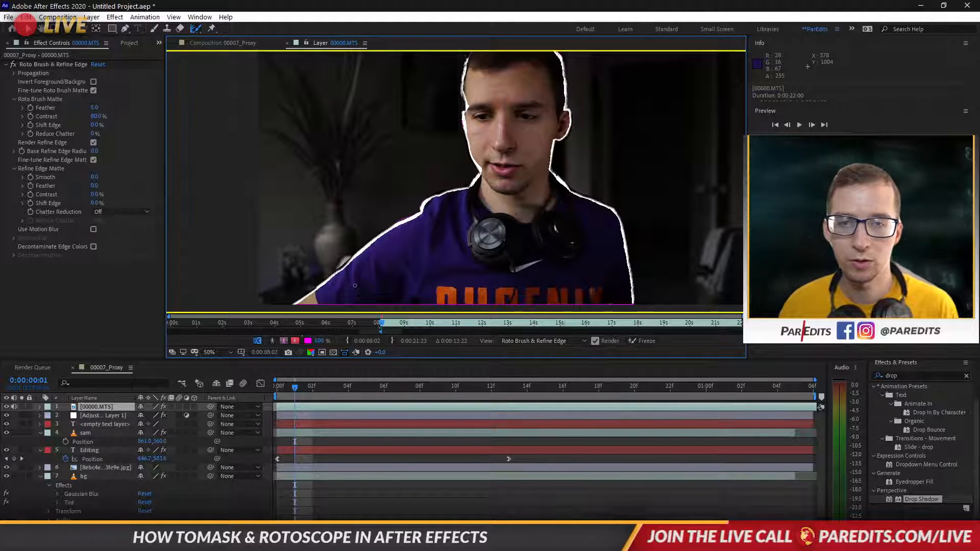
key(Page_Down)
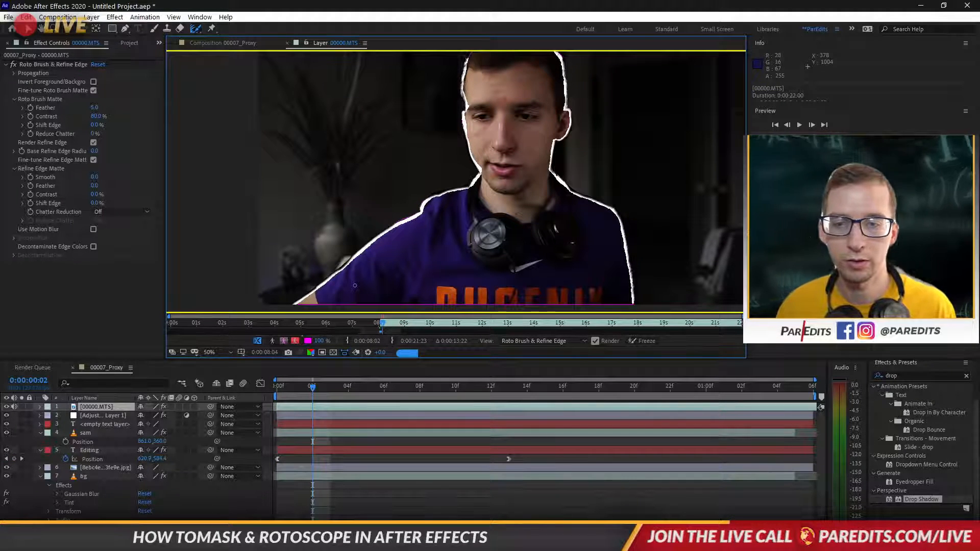
click(285, 341)
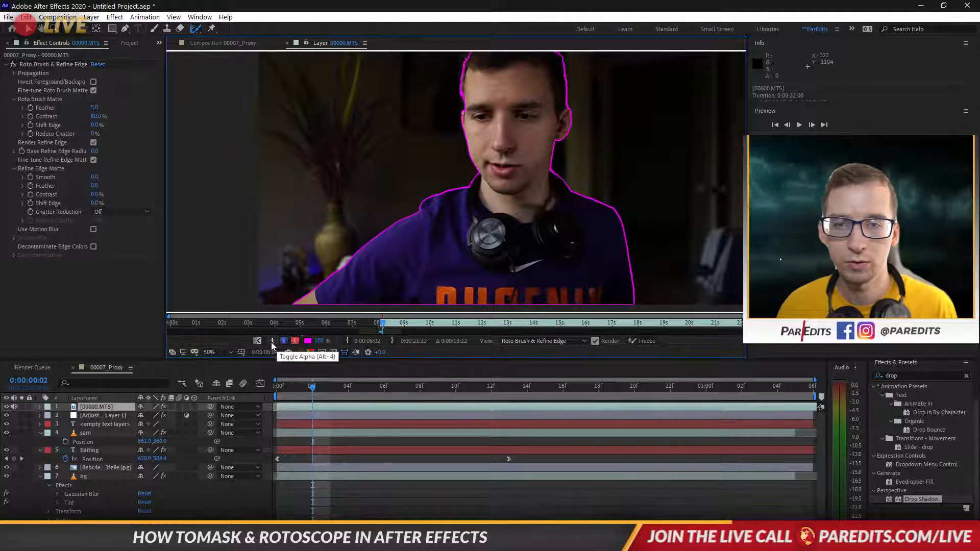
mouse_move(404, 249)
mouse_down()
mouse_move(348, 283)
mouse_move(346, 274)
mouse_up()
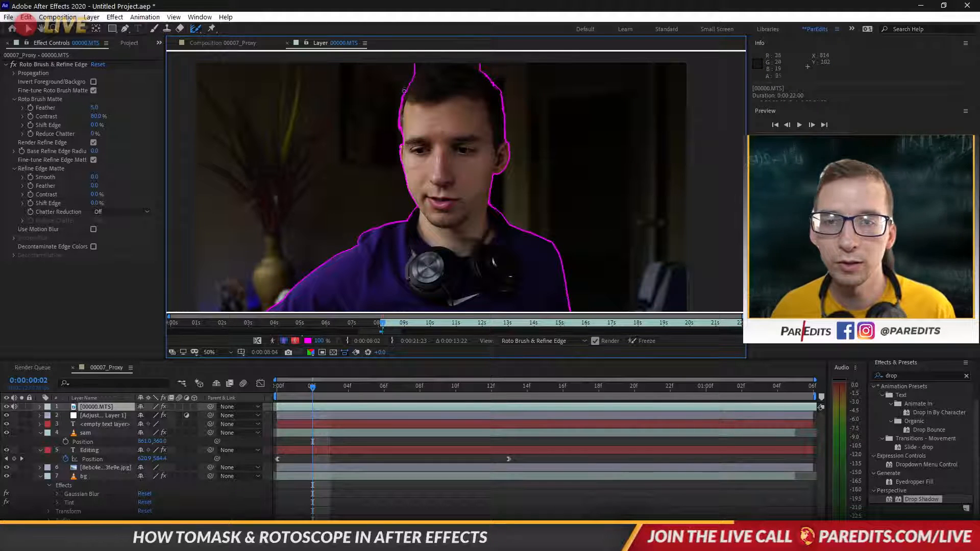
key(Page_Up)
key(Page_Up)
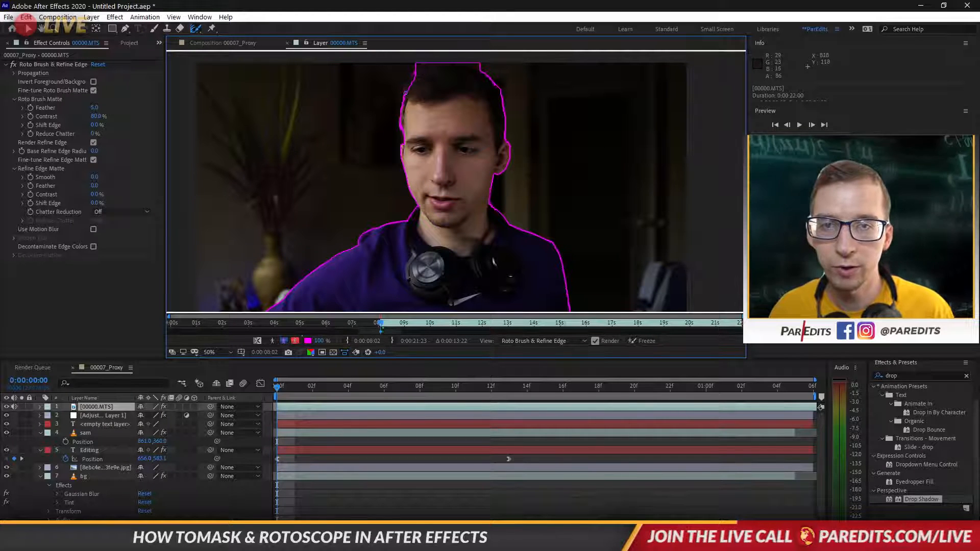
Clean up the matte around the top of the hair with a refine-edge stroke and small Roto Brush subtract and add strokes.
drag(407, 87, 410, 89)
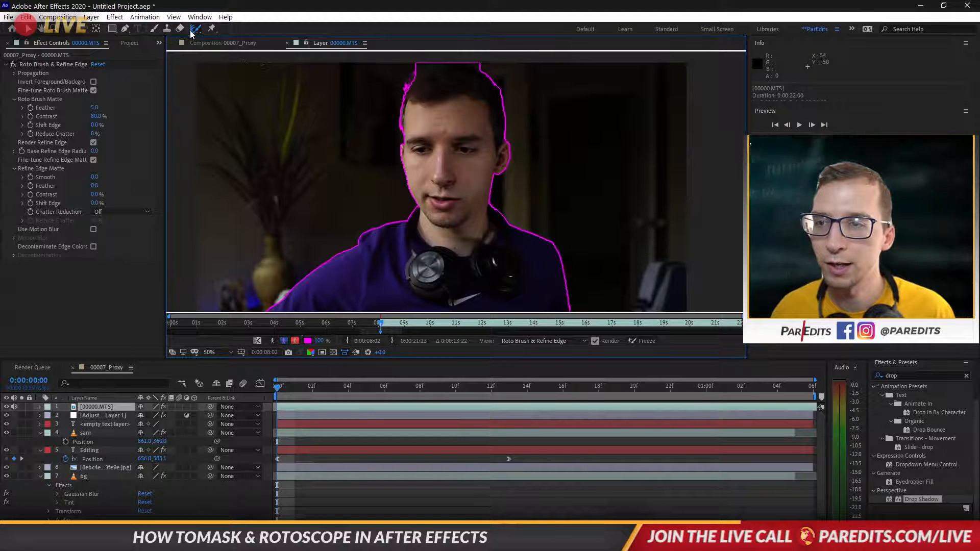
drag(198, 29, 220, 39)
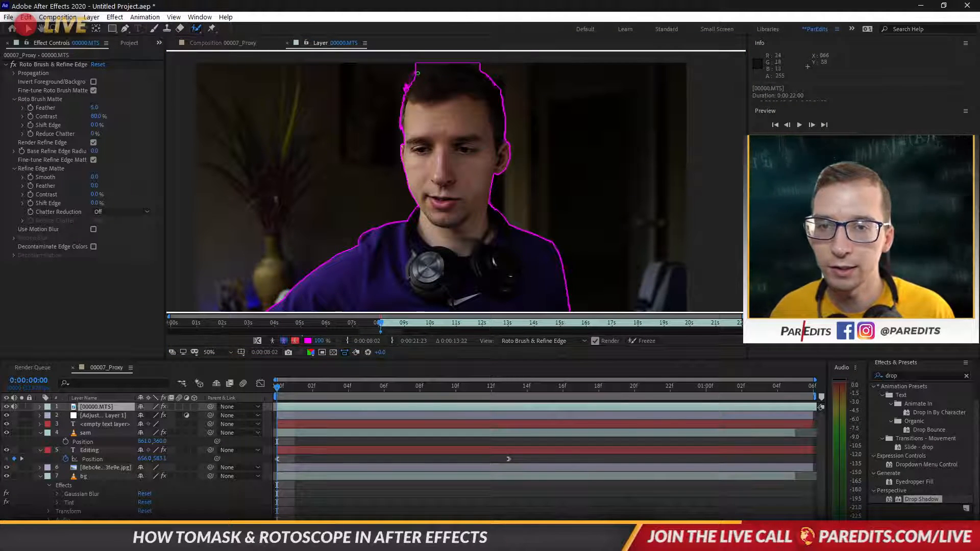
mouse_move(415, 77)
mouse_down()
mouse_move(407, 92)
mouse_move(422, 88)
mouse_up()
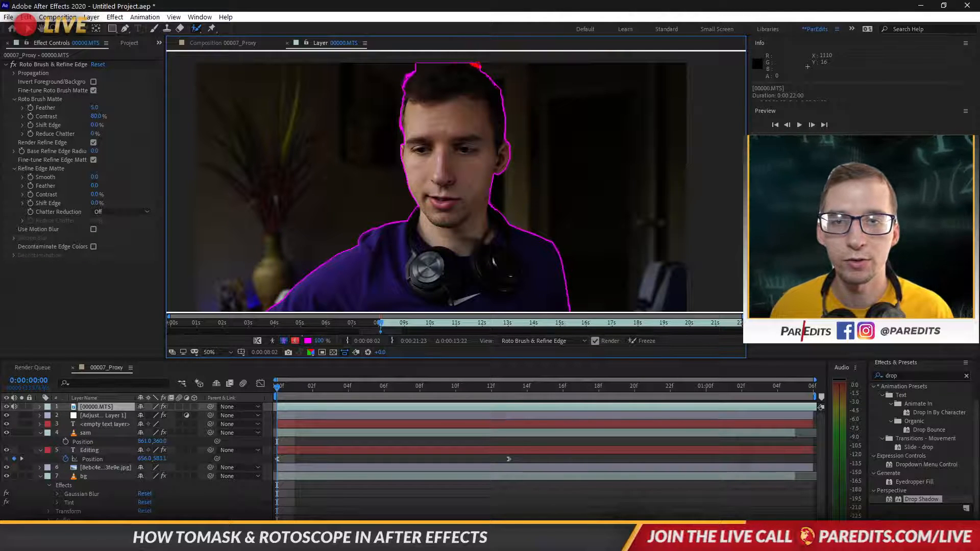
mouse_move(472, 63)
mouse_down()
mouse_move(414, 65)
mouse_move(464, 61)
mouse_up()
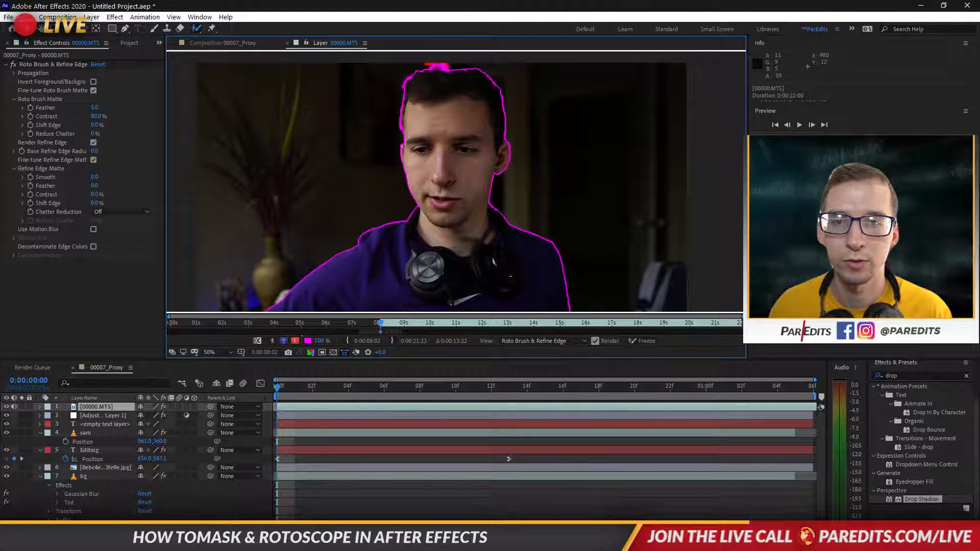
drag(446, 66, 446, 67)
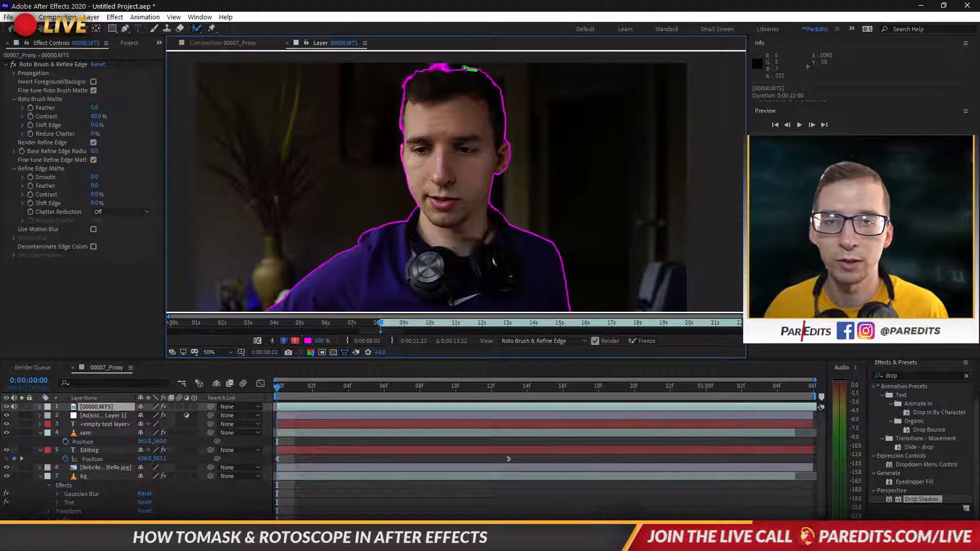
mouse_move(429, 73)
mouse_down()
mouse_move(457, 68)
mouse_move(445, 71)
mouse_up()
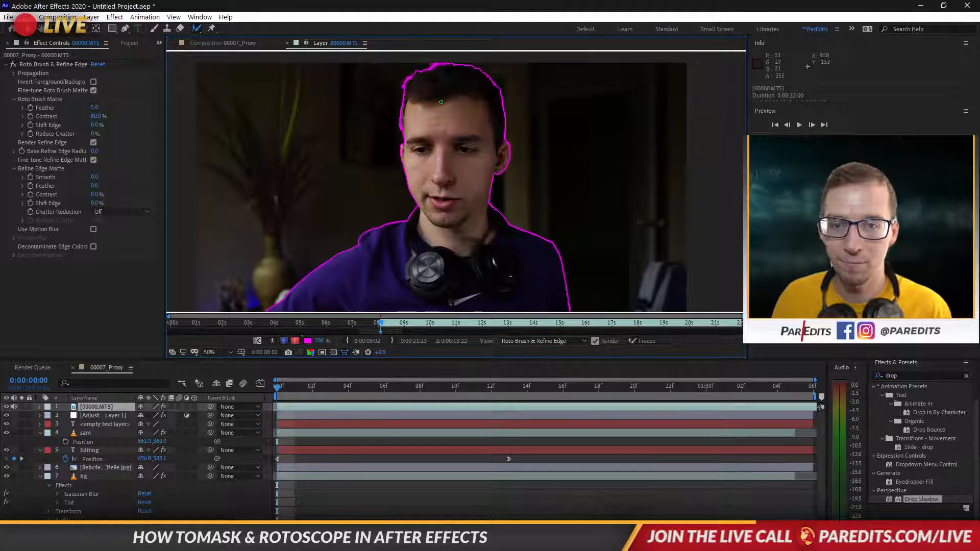
Advance to 0:00:00:02 and paint a refine-edge stroke across the top of the man's hair.
key(Page_Down)
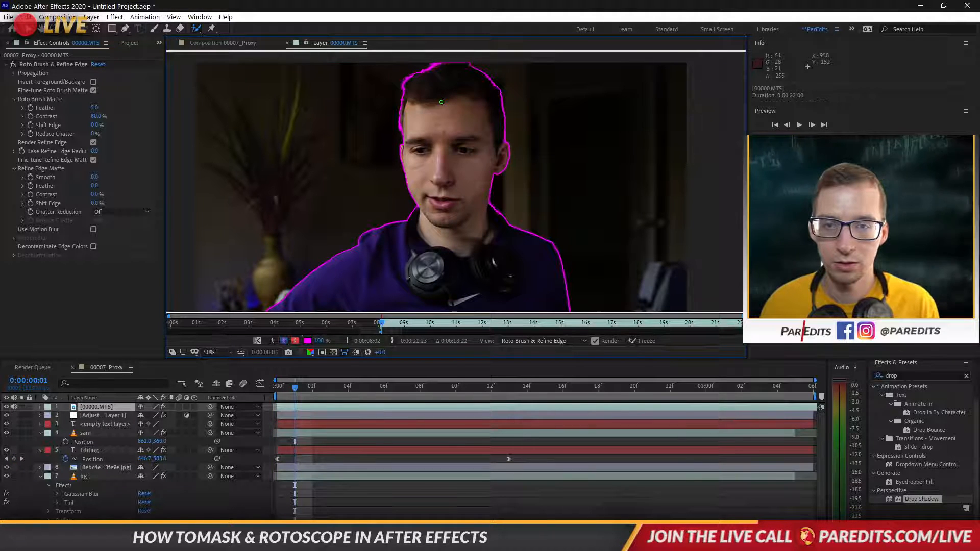
key(Page_Down)
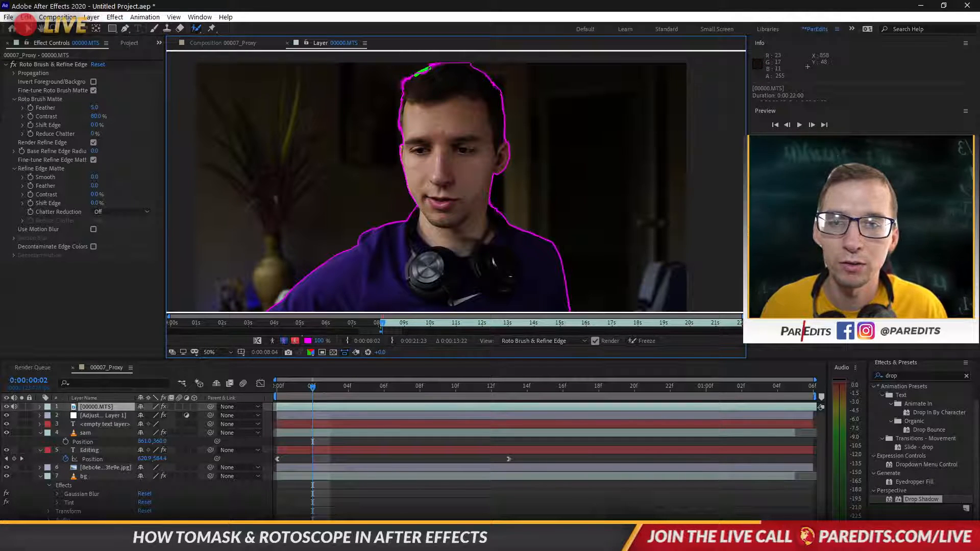
drag(429, 68, 475, 69)
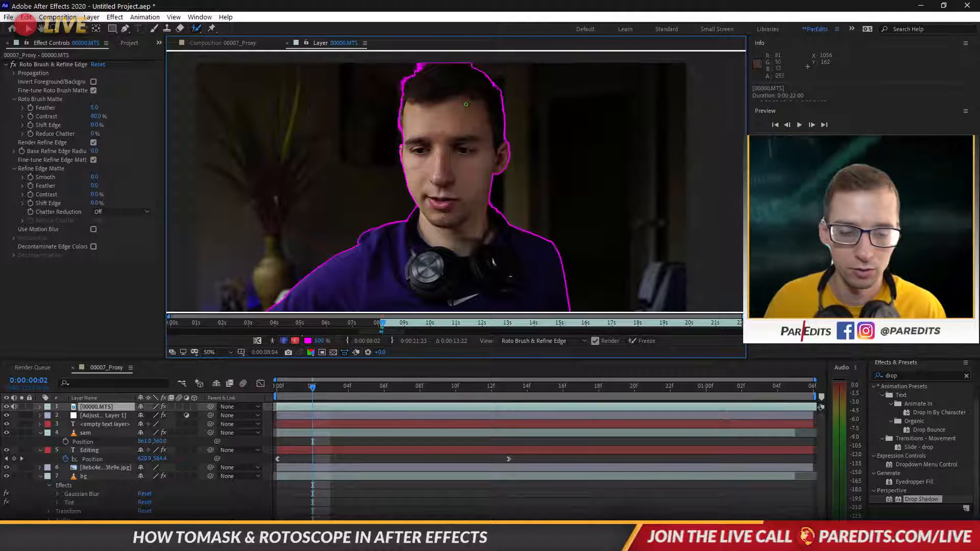
Check the matte outline frame by frame and in larger jumps up to about 0:00:01:03, and return to 0:00:00:00.
key(Page_Down)
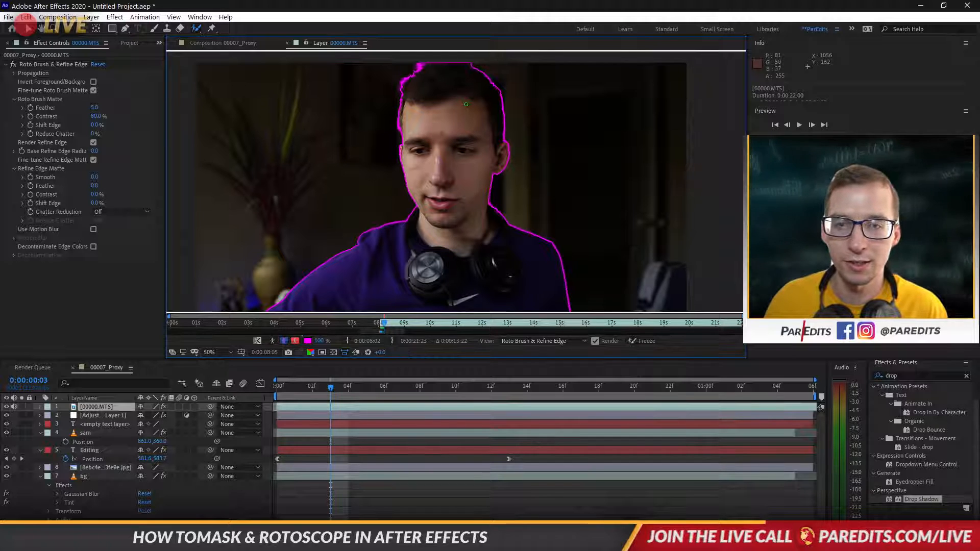
key(Page_Down)
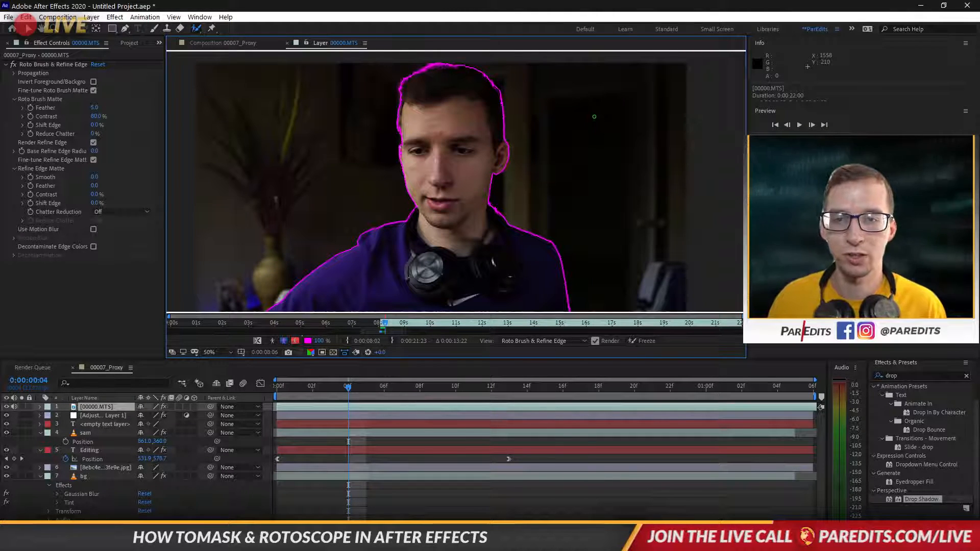
key(Page_Down)
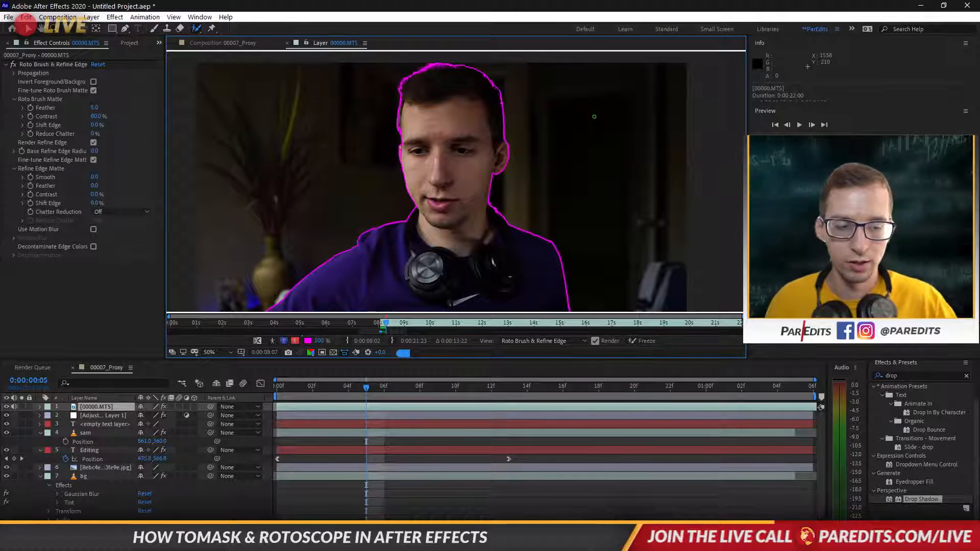
key(Page_Down)
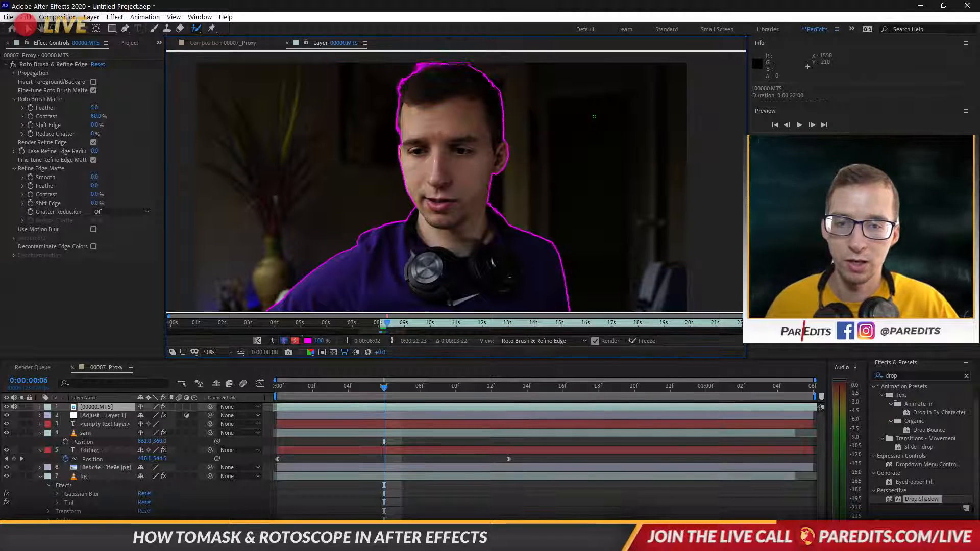
key(Page_Down)
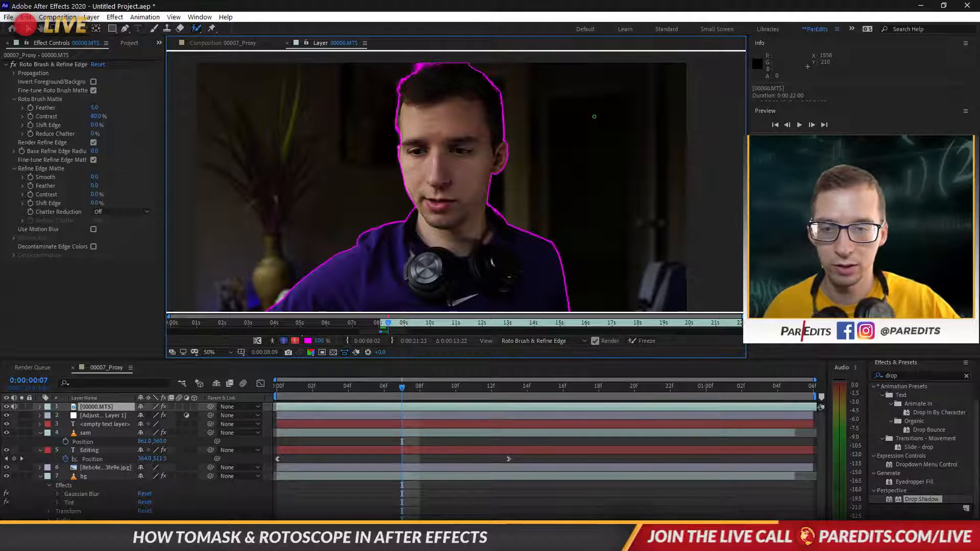
key(shift+Page_Down)
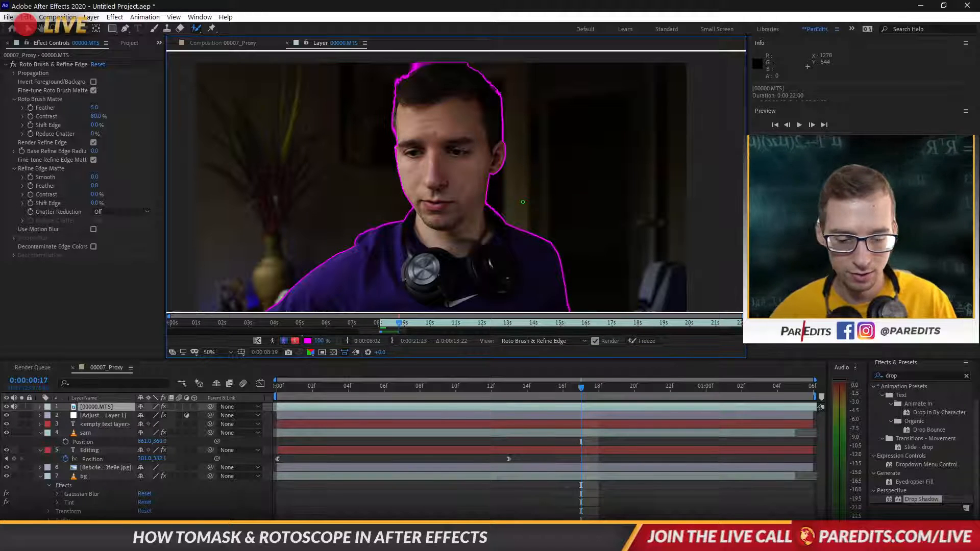
key(shift+Page_Down)
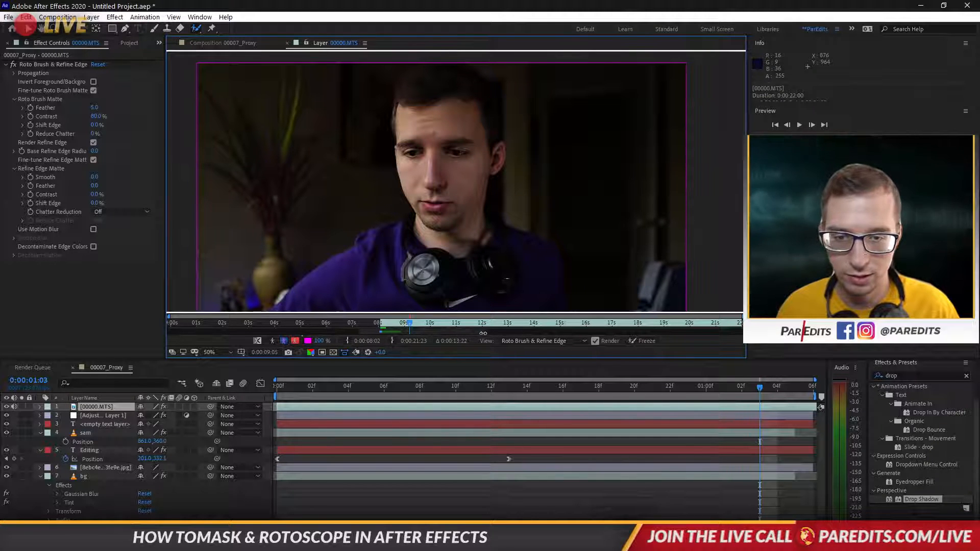
click(434, 334)
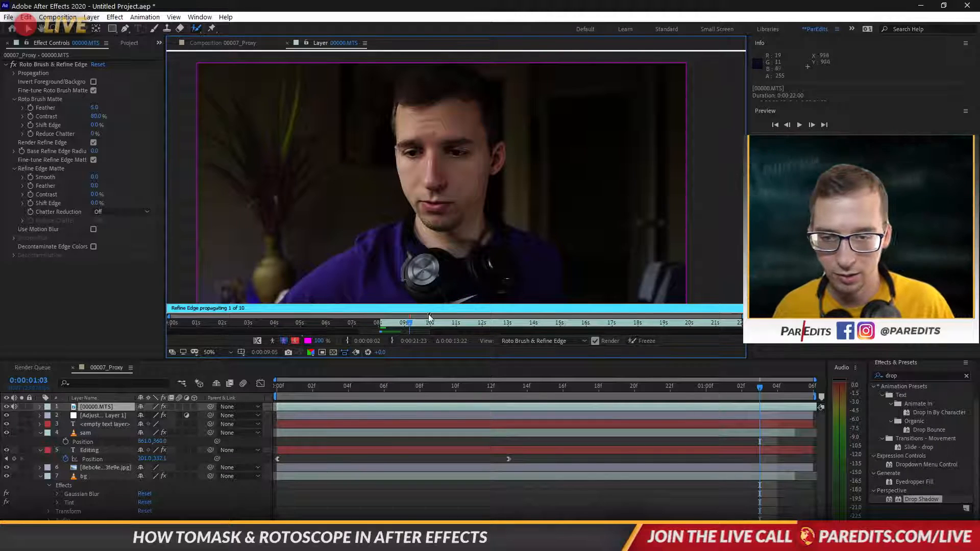
click(400, 327)
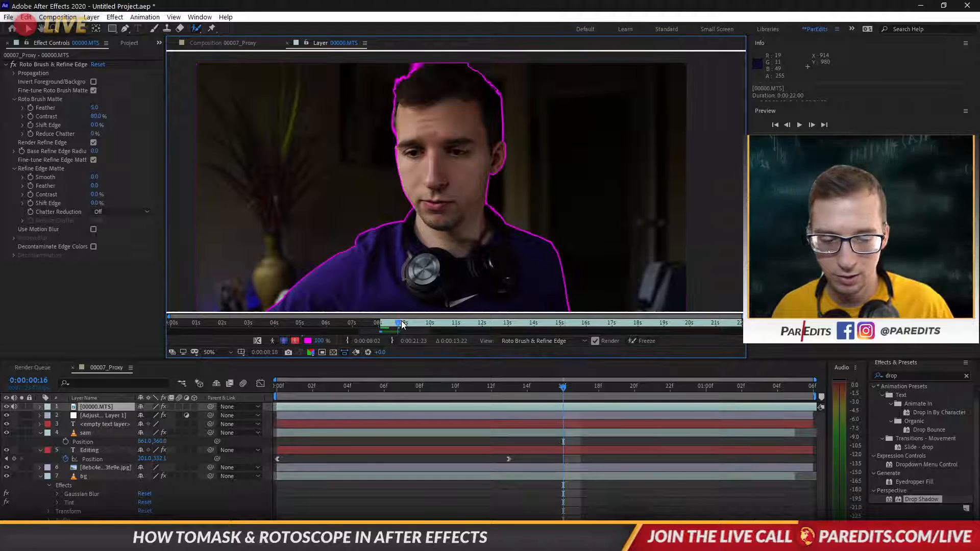
click(403, 325)
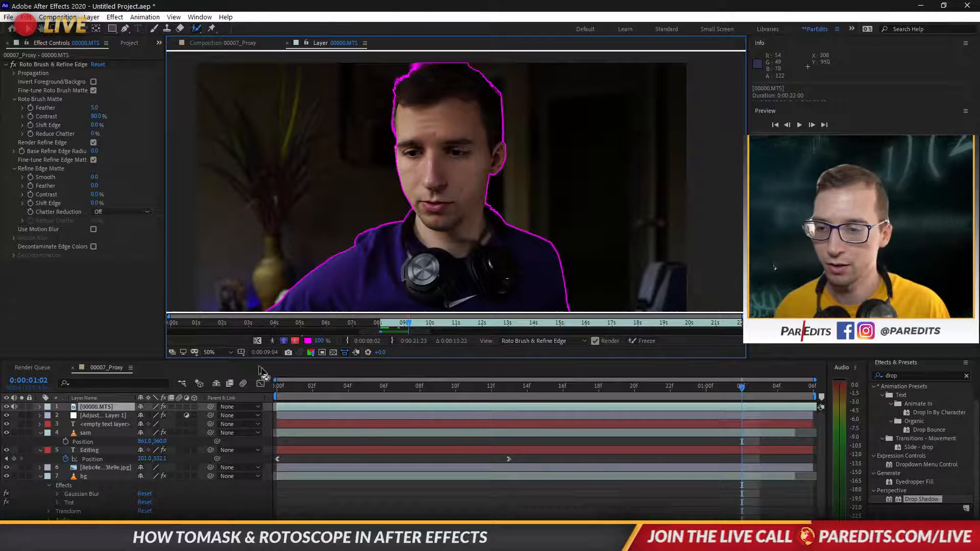
drag(495, 390, 261, 400)
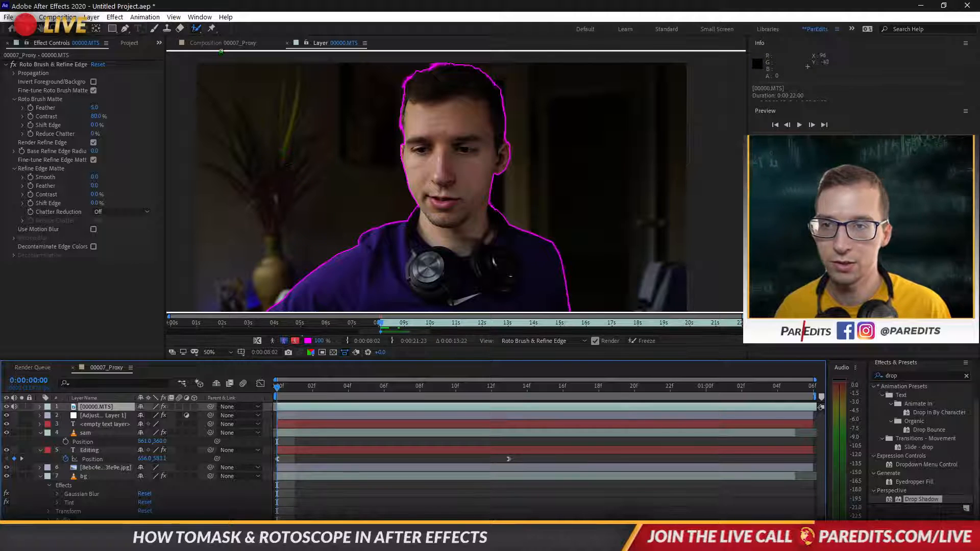
Scale the 00000.MTS layer to 67% in the 00007_Proxy composition and hide the sam layer.
click(222, 42)
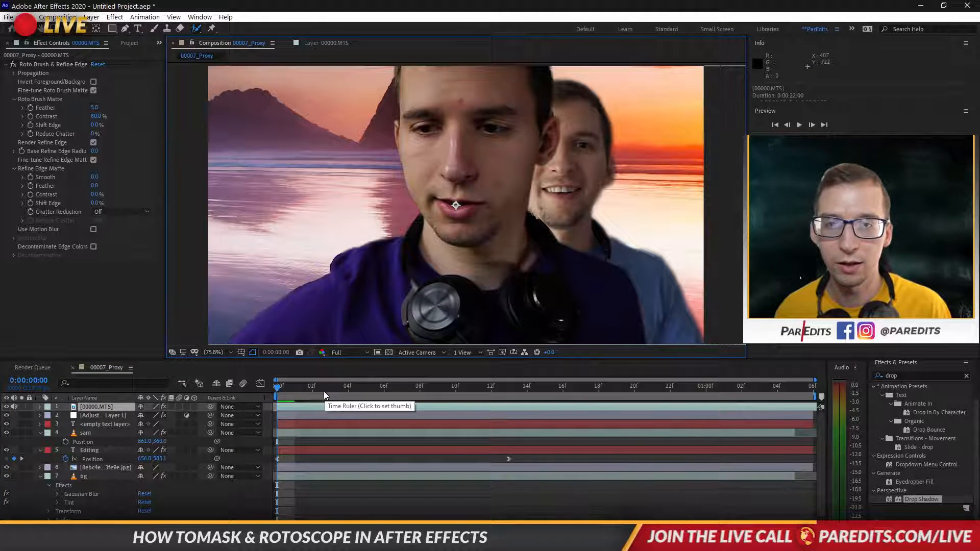
click(287, 407)
key(s)
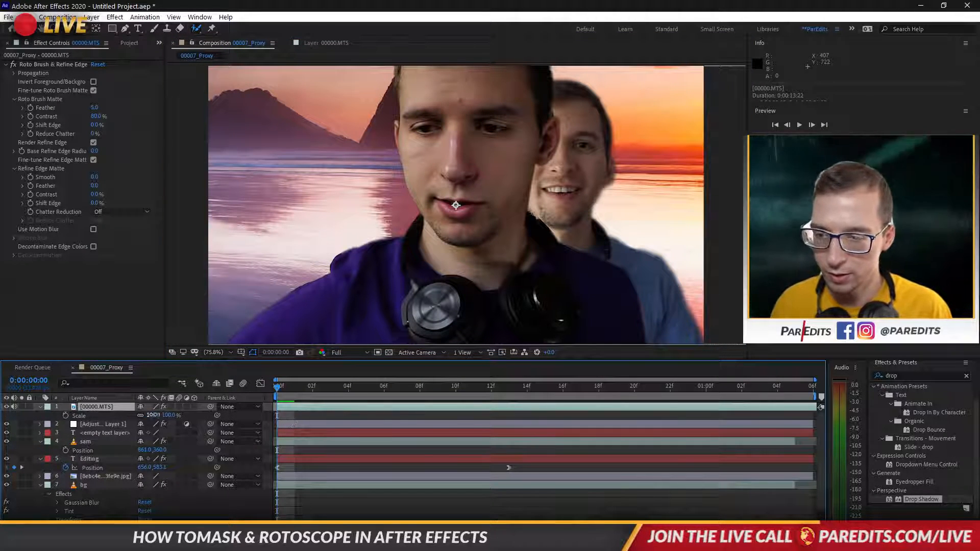
mouse_move(144, 420)
mouse_down()
mouse_move(115, 418)
mouse_move(139, 416)
mouse_up()
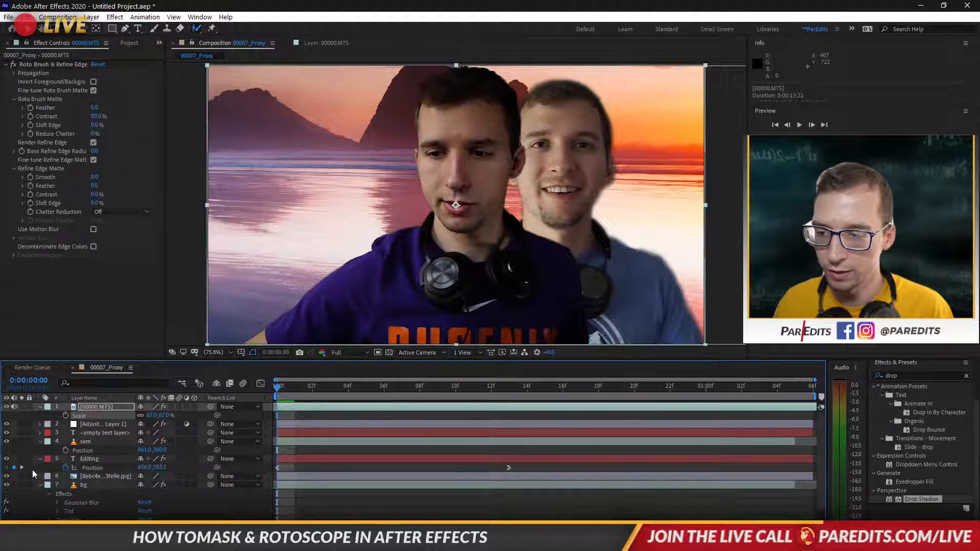
click(6, 441)
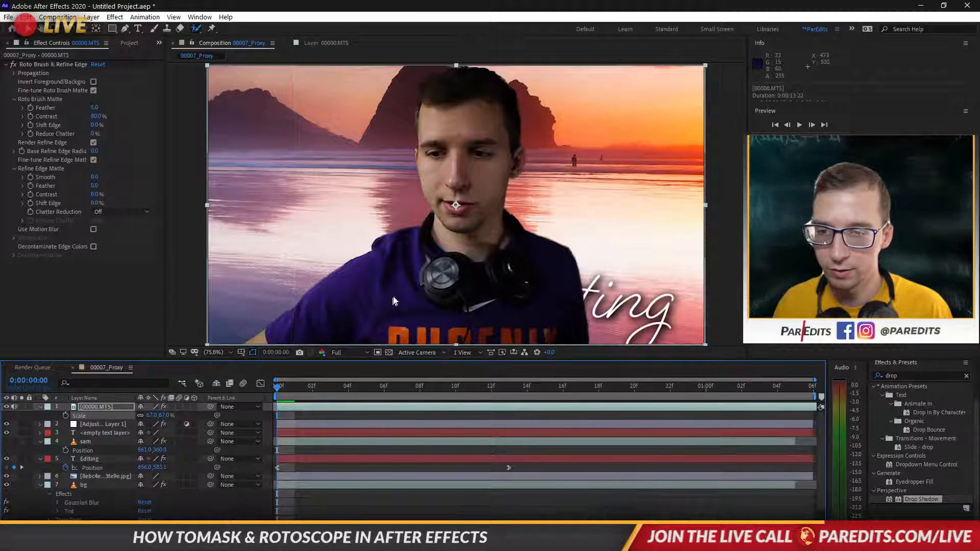
key(p)
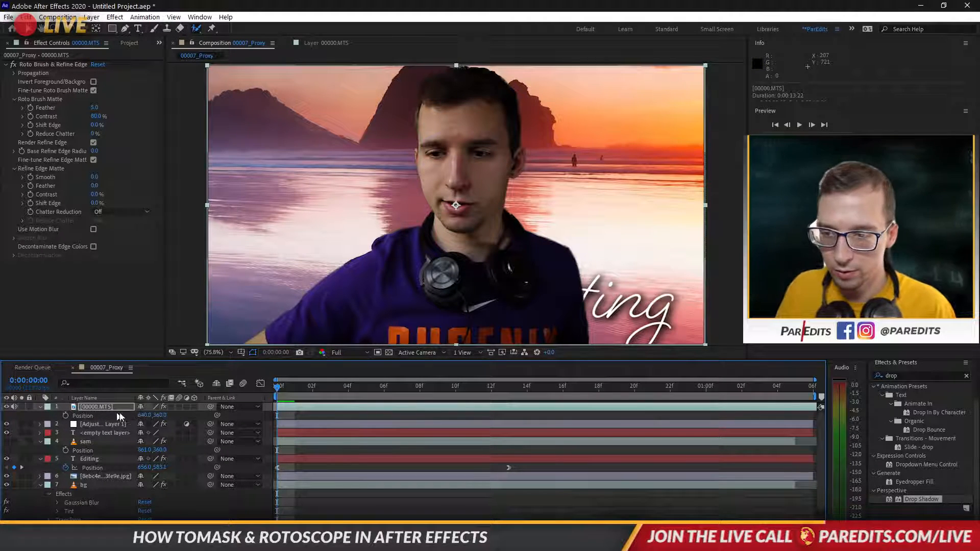
drag(142, 416, 243, 412)
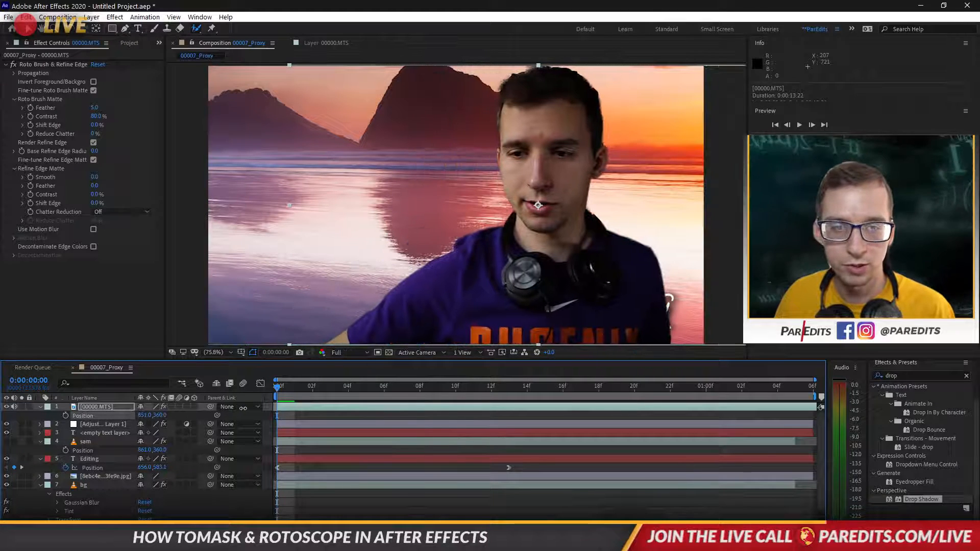
key(ctrl+z)
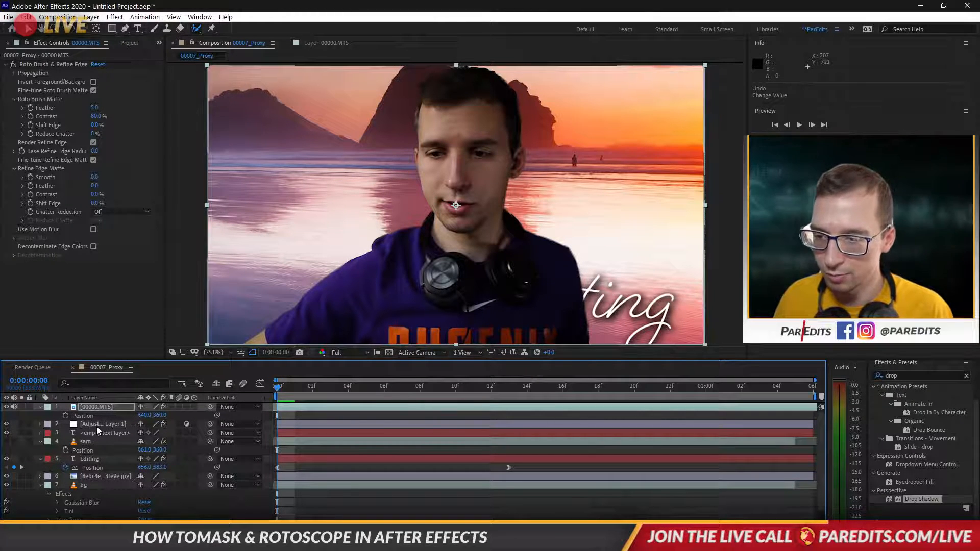
Duplicate the 00000.MTS layer and select the lower copy.
click(99, 406)
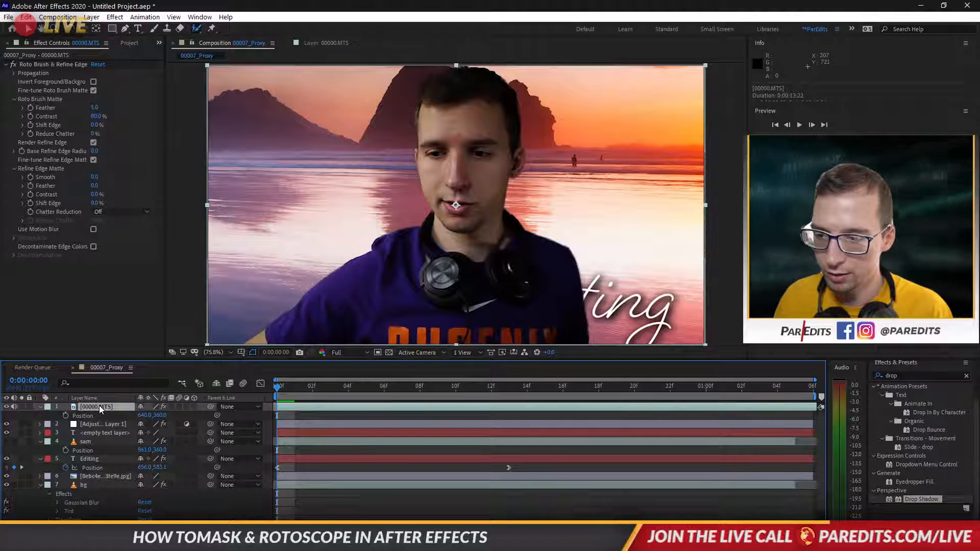
key(ctrl+d)
click(104, 415)
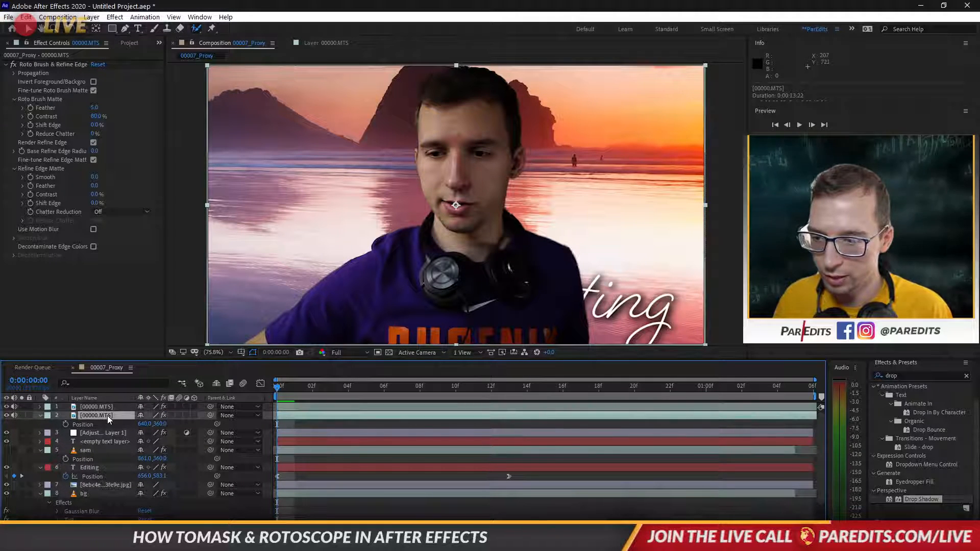
Place the Editing text layer between the two 00000.MTS copies and delete the empty text layer.
drag(100, 443, 102, 416)
key(Delete)
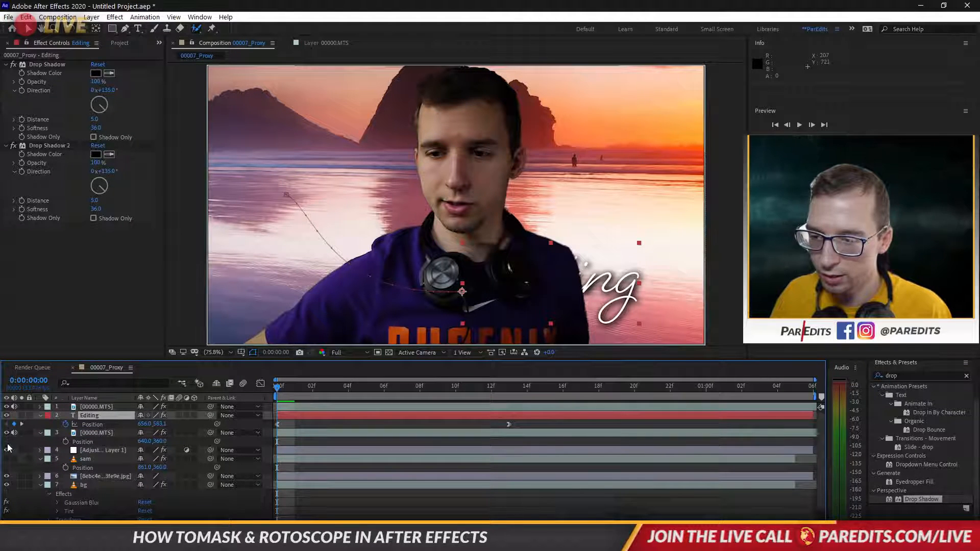
Hide the background image and bg layers, and remove the Roto Brush & Refine Edge effect from the lower 00000.MTS copy.
drag(7, 476, 7, 485)
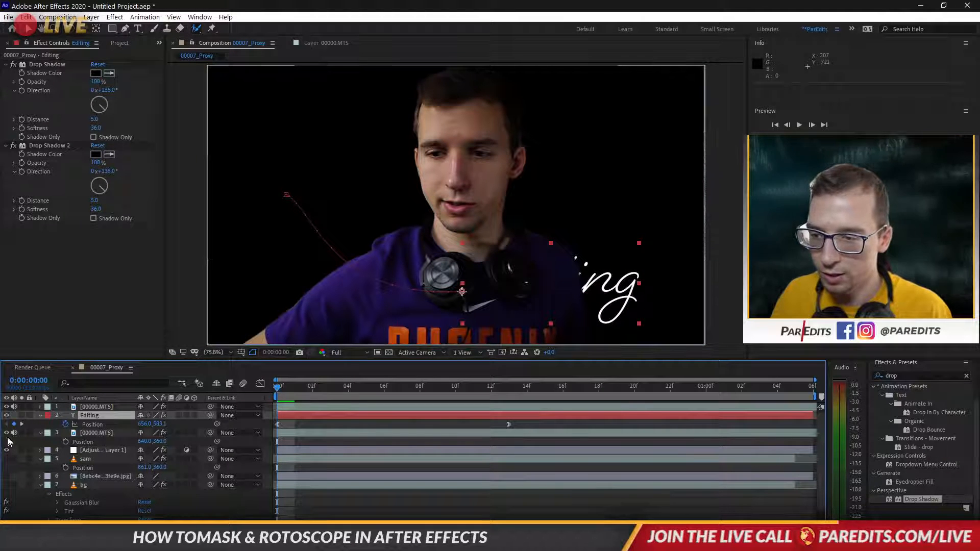
click(89, 434)
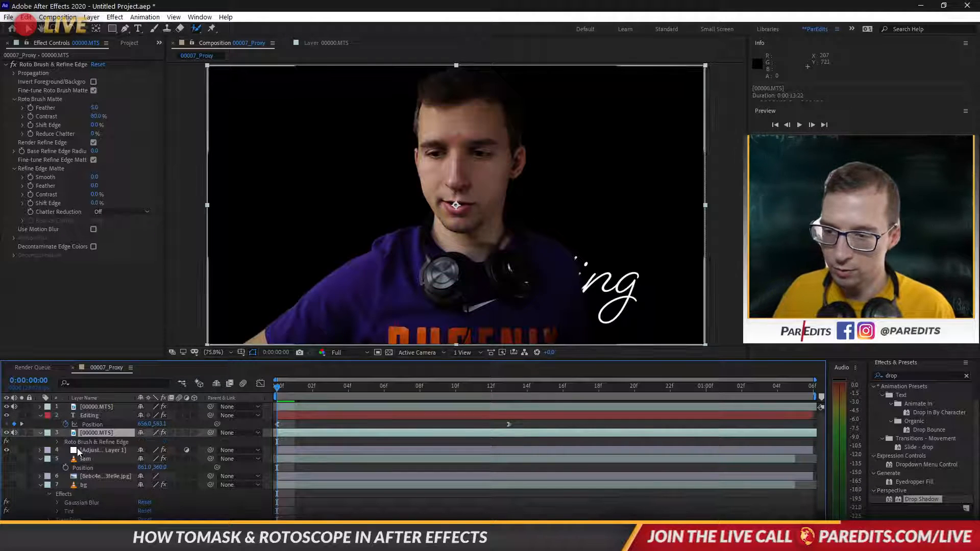
key(e)
click(84, 443)
key(Delete)
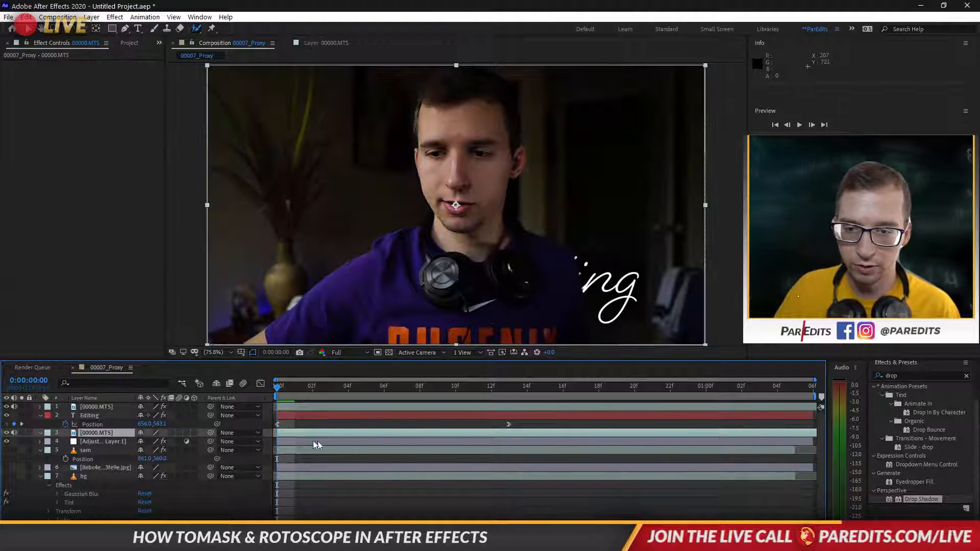
Preview the Editing text moving behind the man, playing from the start and stepping frame by frame up to 0:00:00:06.
key(space)
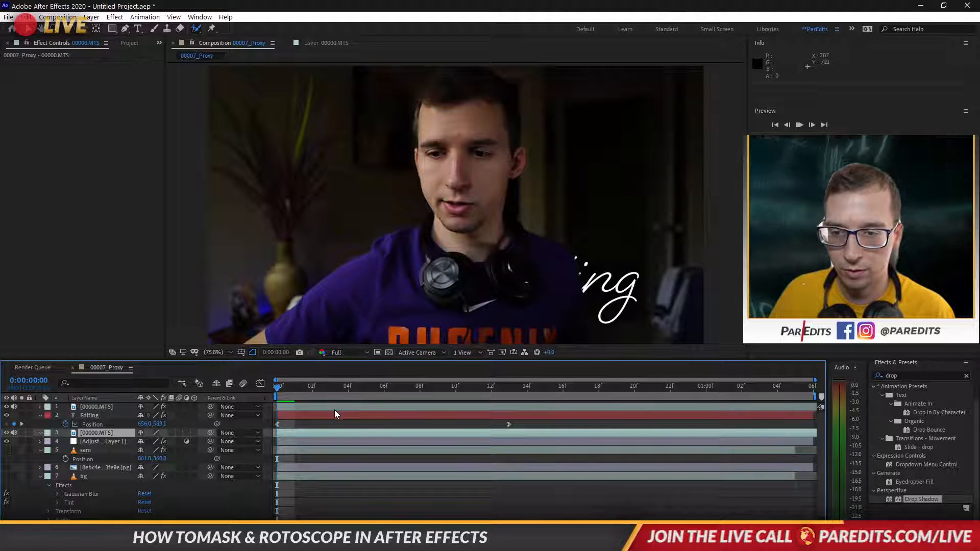
click(295, 387)
drag(296, 387, 279, 387)
key(space)
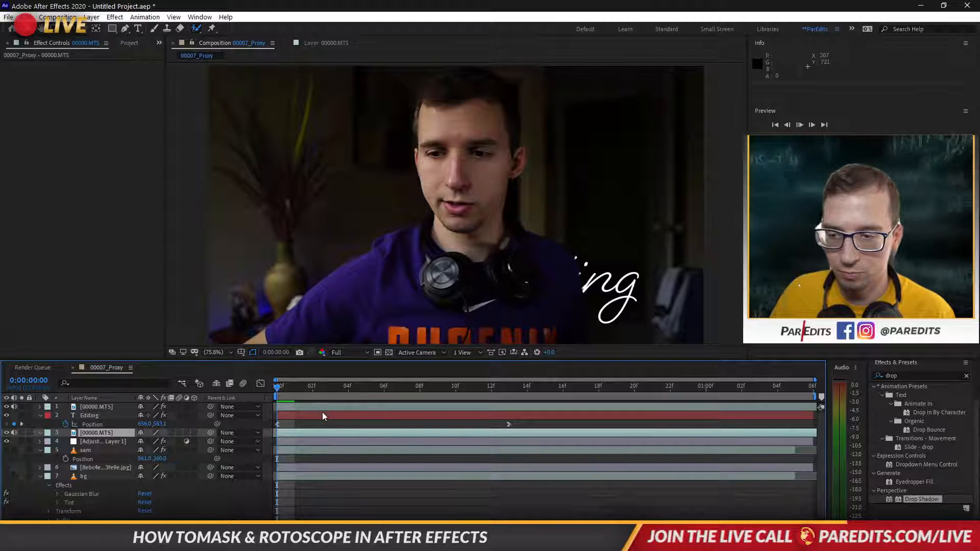
key(space)
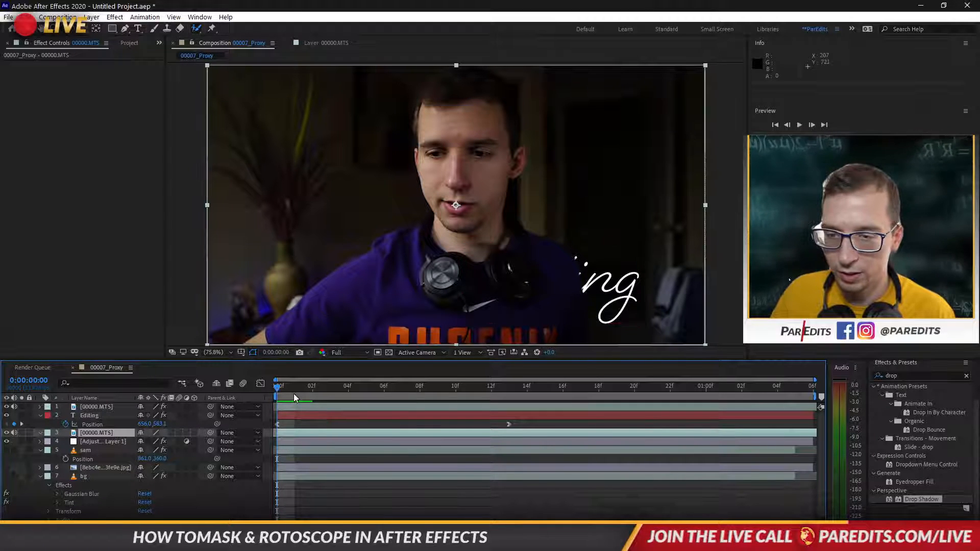
drag(305, 387, 328, 392)
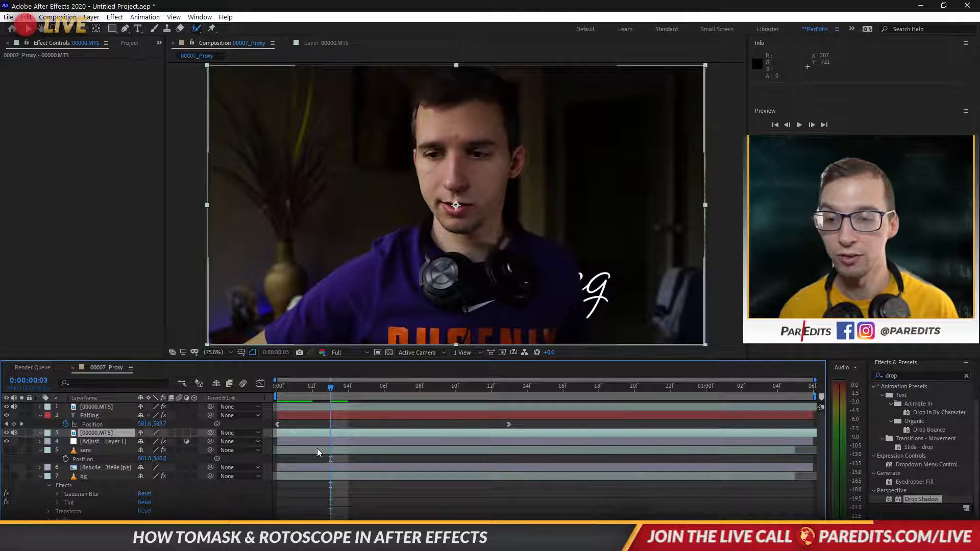
drag(330, 387, 291, 391)
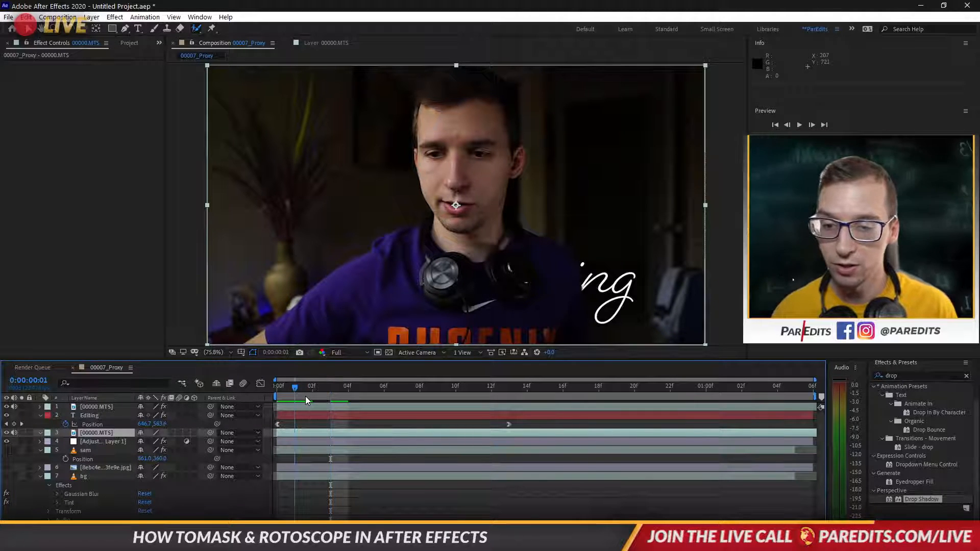
key(Page_Down)
key(Page_Down)
key(Page_Down)
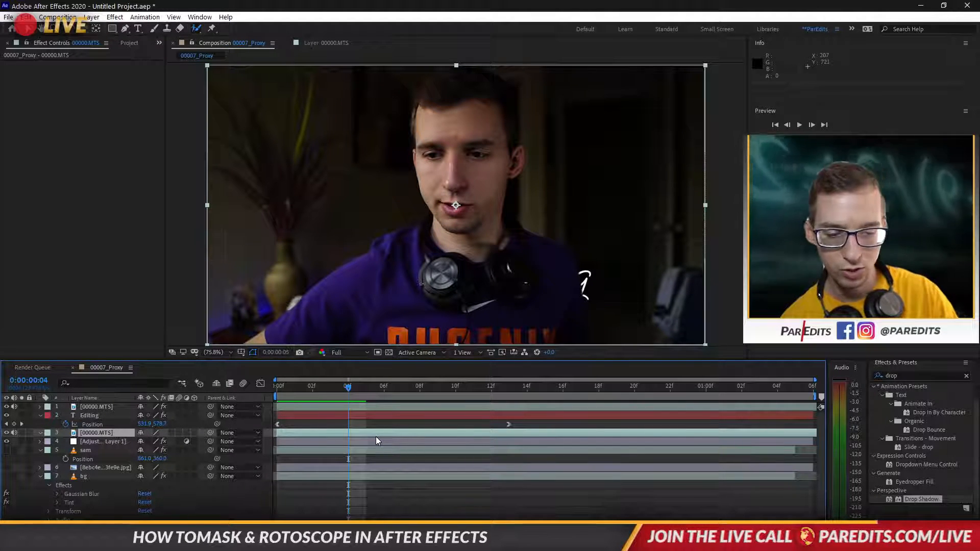
key(Page_Down)
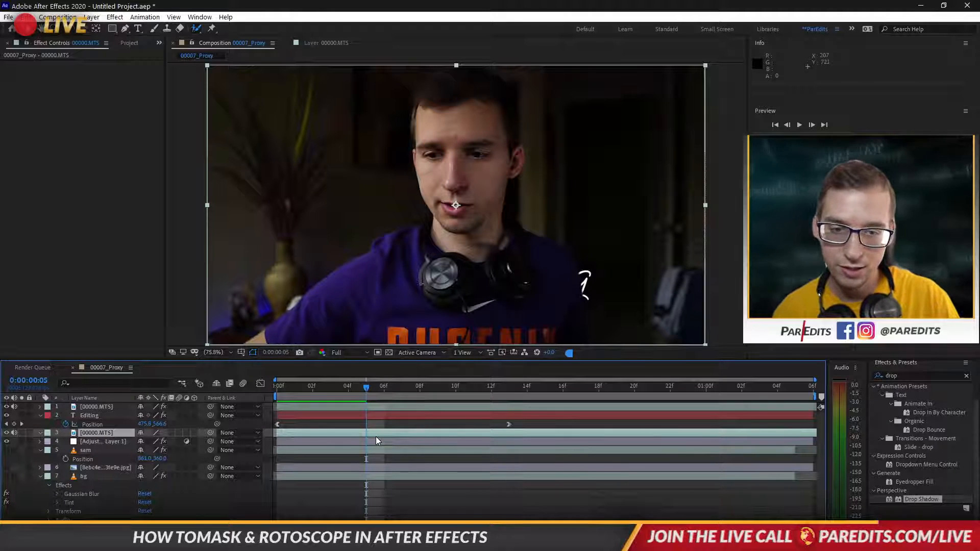
key(Page_Down)
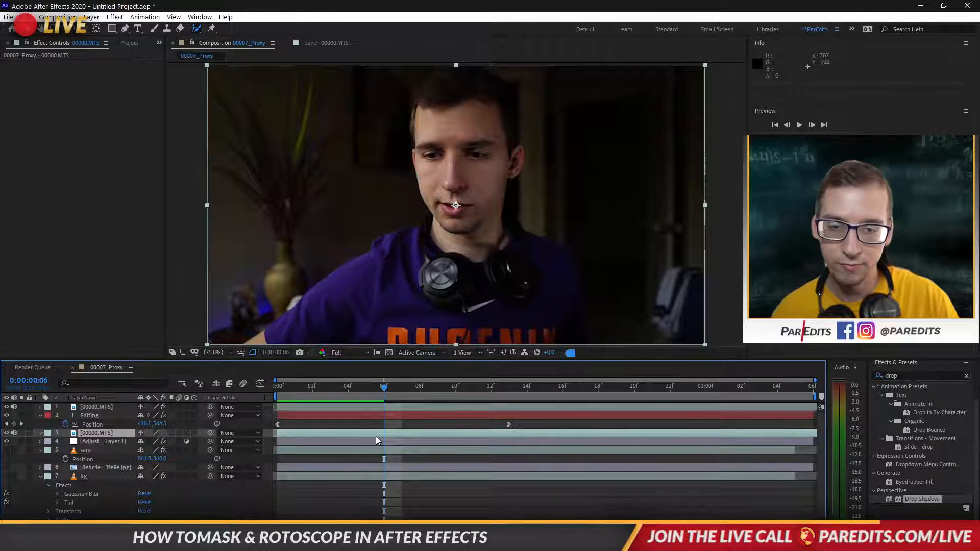
Step through the composition frame by frame up to 0:00:00:16 to examine the Editing text passing behind the man.
key(Page_Down)
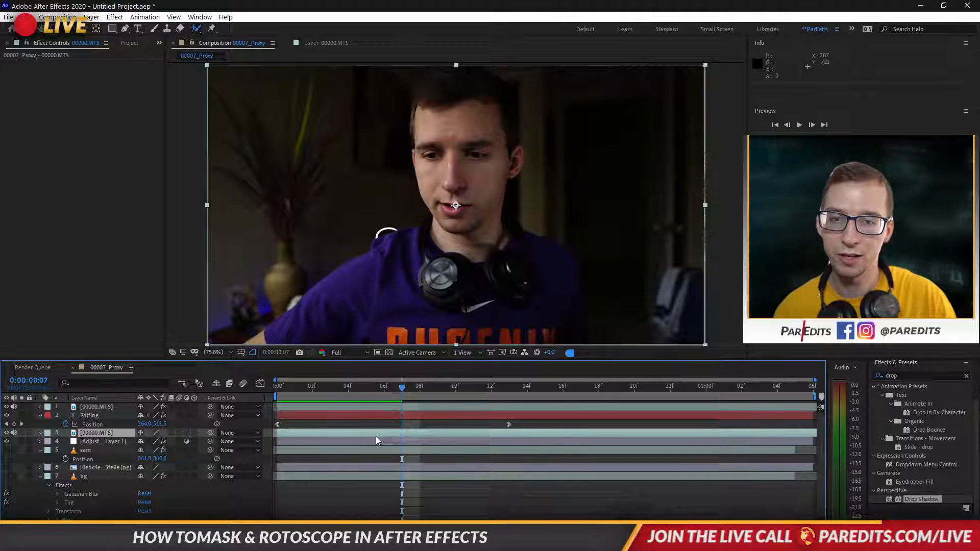
key(Page_Down)
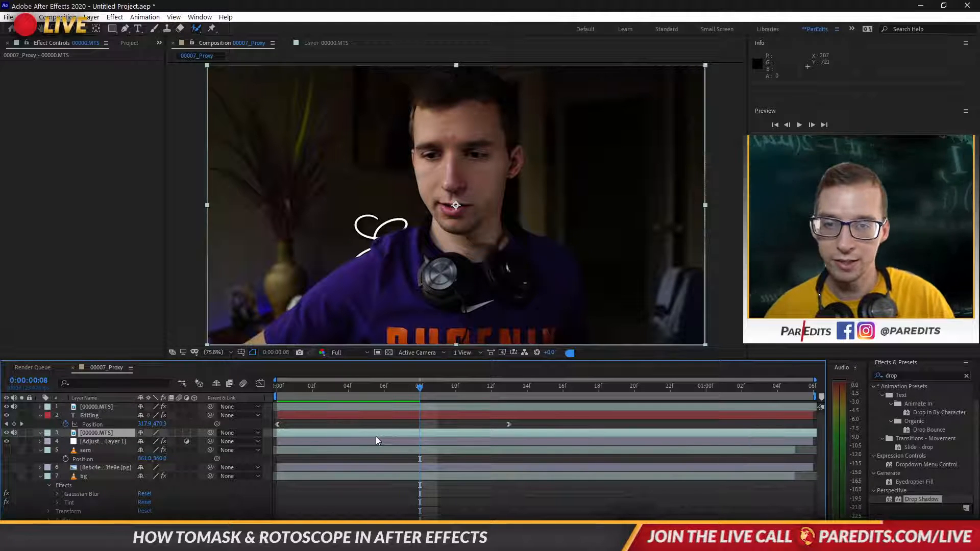
key(Page_Down)
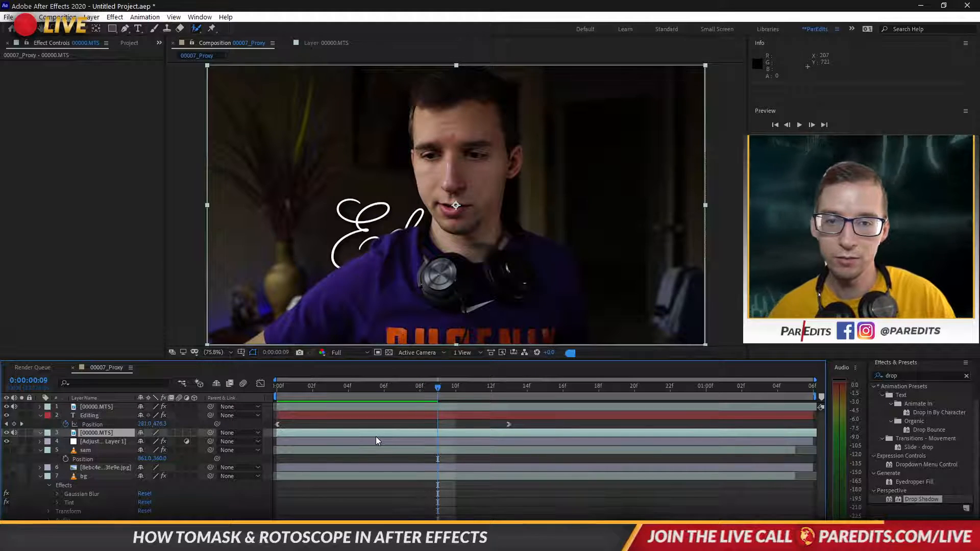
key(Page_Down)
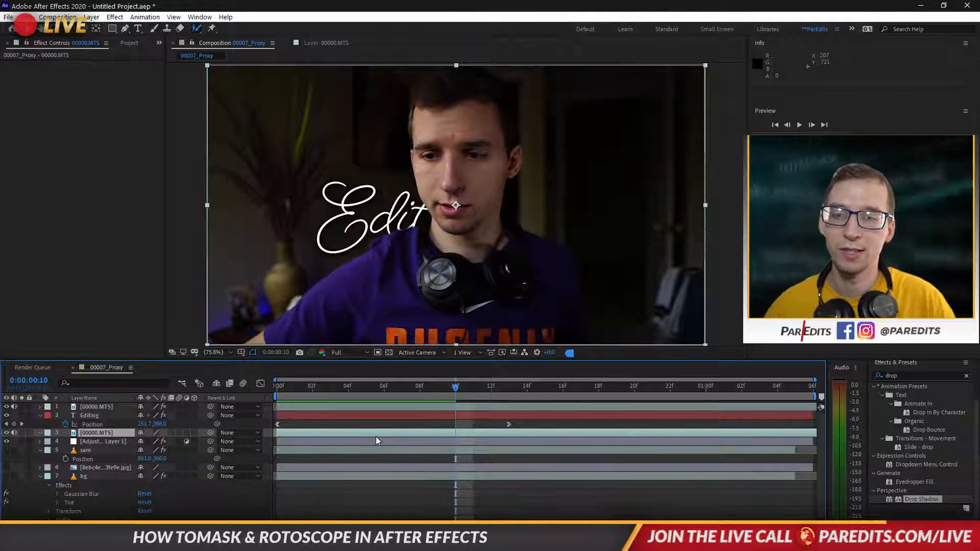
key(Page_Down)
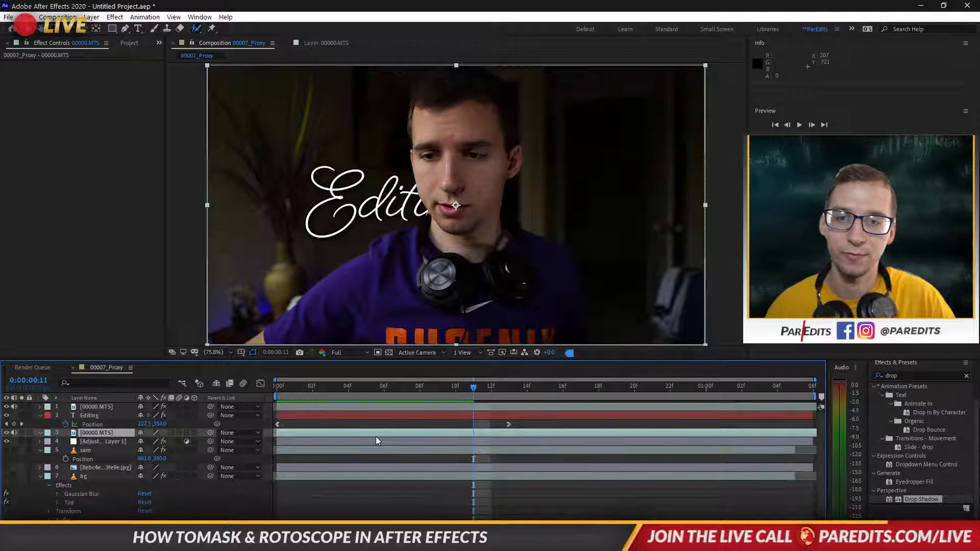
key(Page_Down)
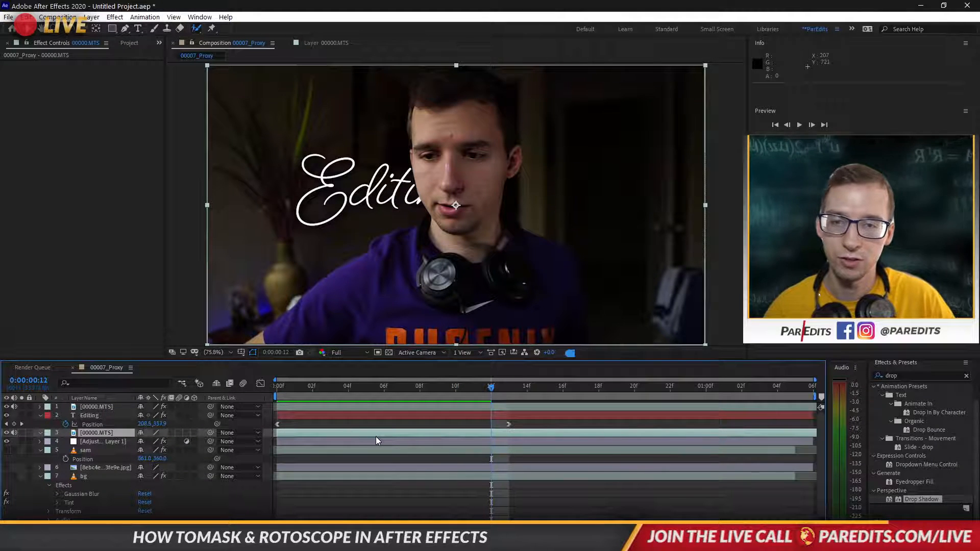
key(Page_Down)
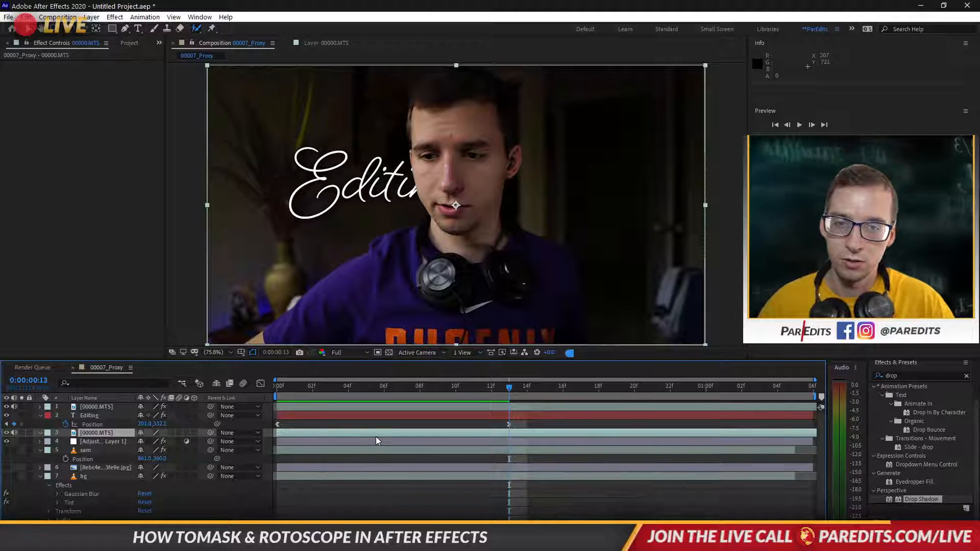
key(Page_Down)
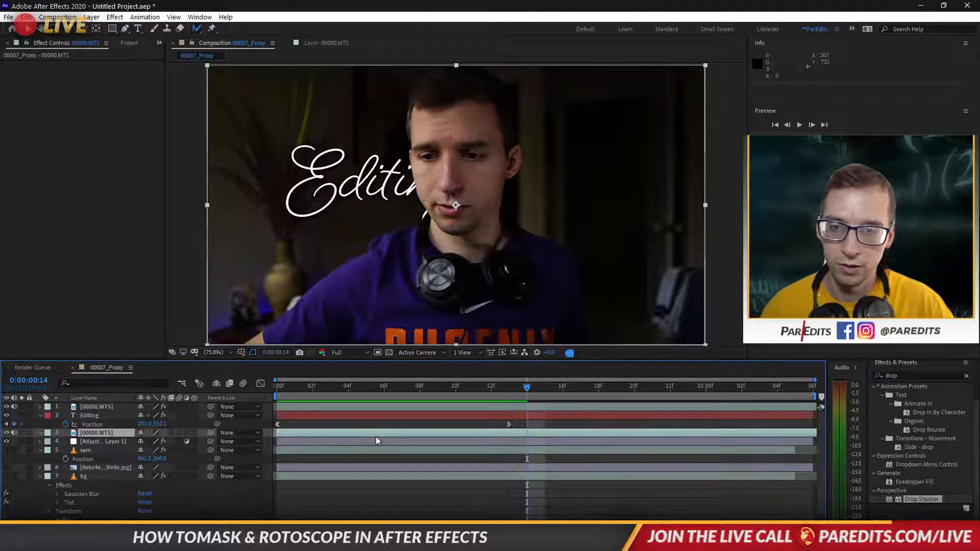
key(Page_Down)
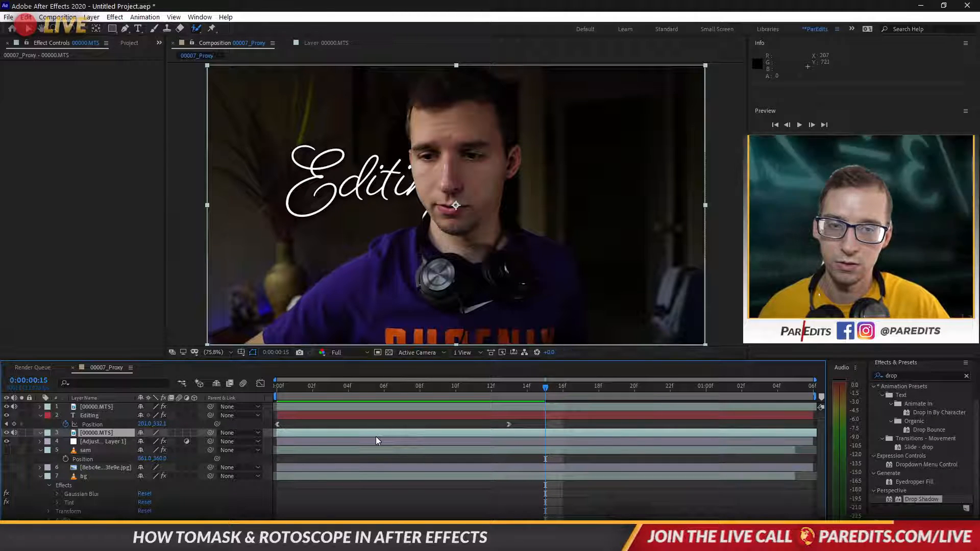
key(Page_Down)
key(Page_Down)
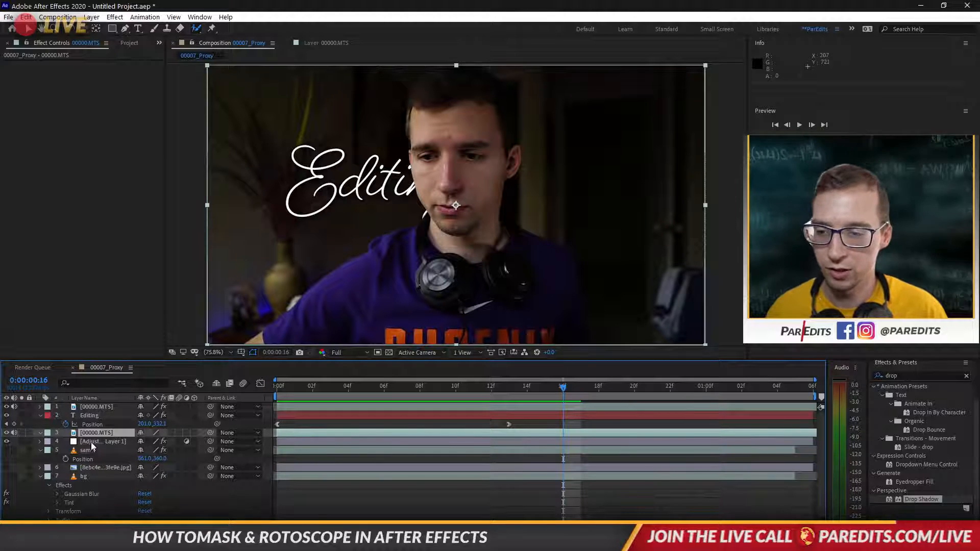
Apply the Glow effect to the upper 00000.MTS layer and base the glow on the Alpha Channel.
click(100, 407)
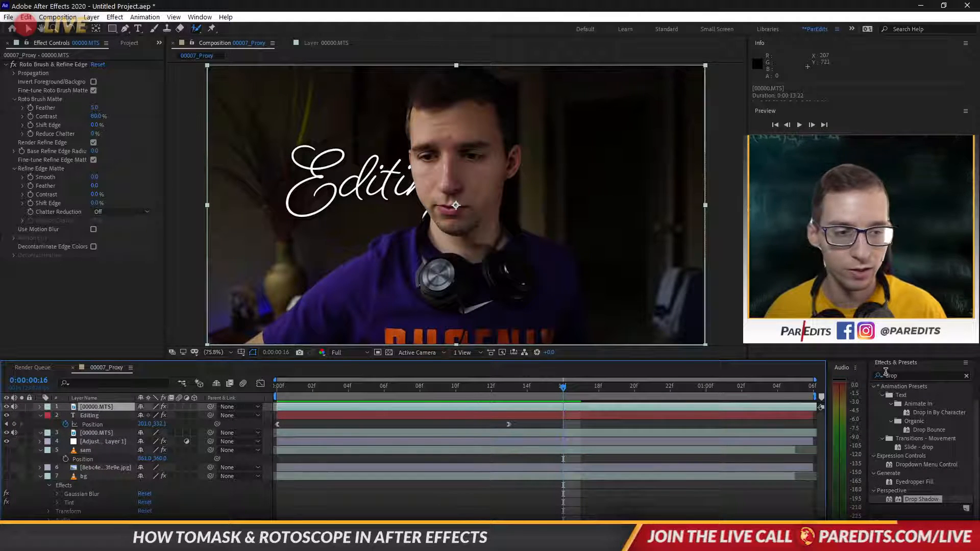
drag(912, 376, 849, 373)
text(glow)
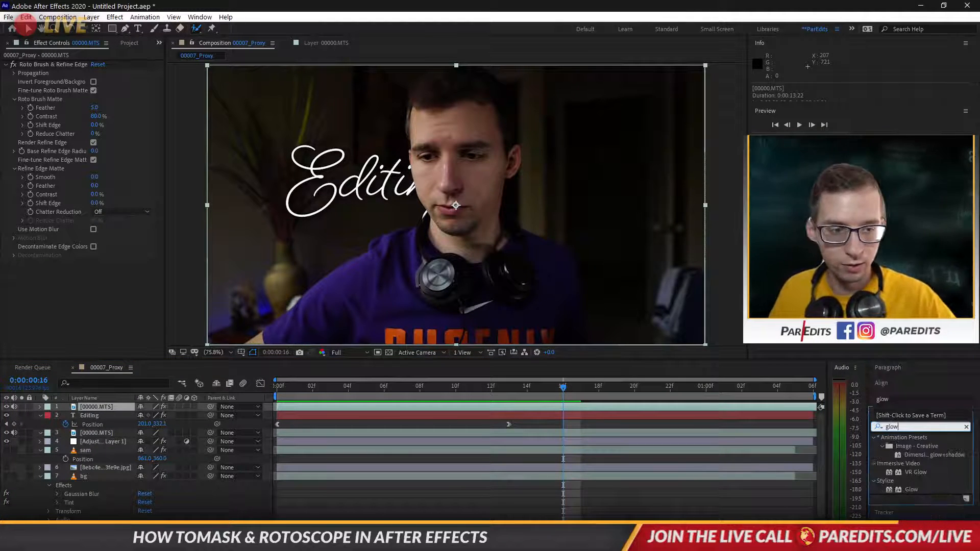
drag(911, 489, 98, 407)
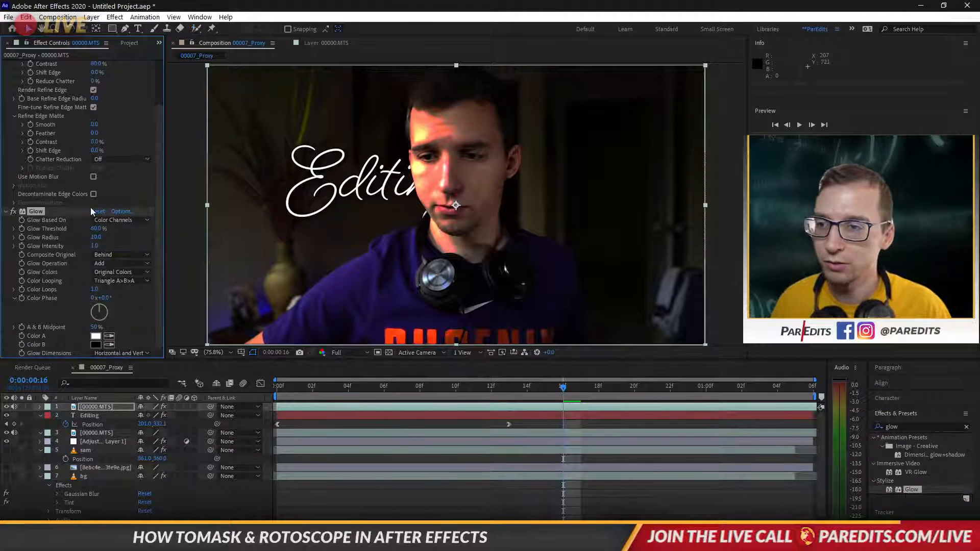
click(117, 221)
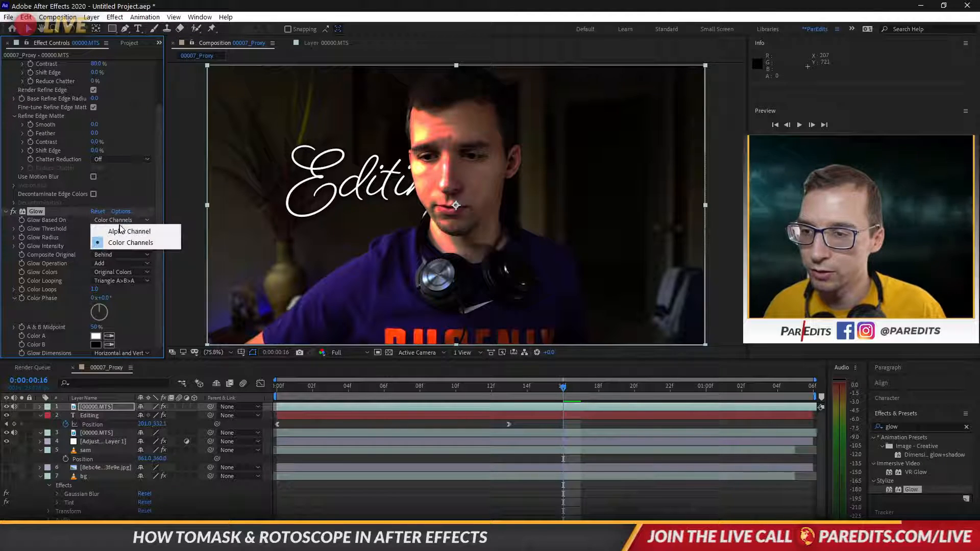
click(122, 232)
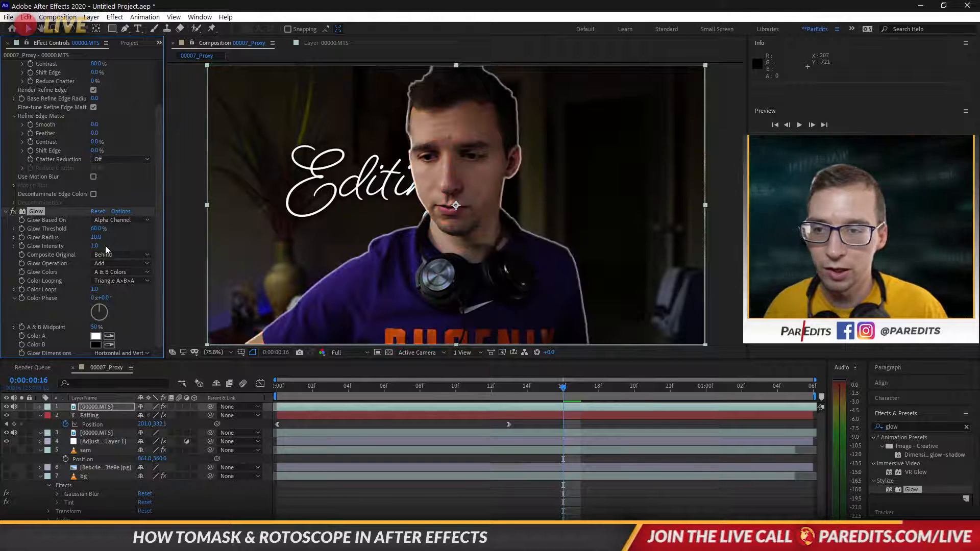
Set the Glow Intensity to 1.4, the Glow Radius to 66 and the Glow Threshold to 0%.
drag(95, 246, 126, 235)
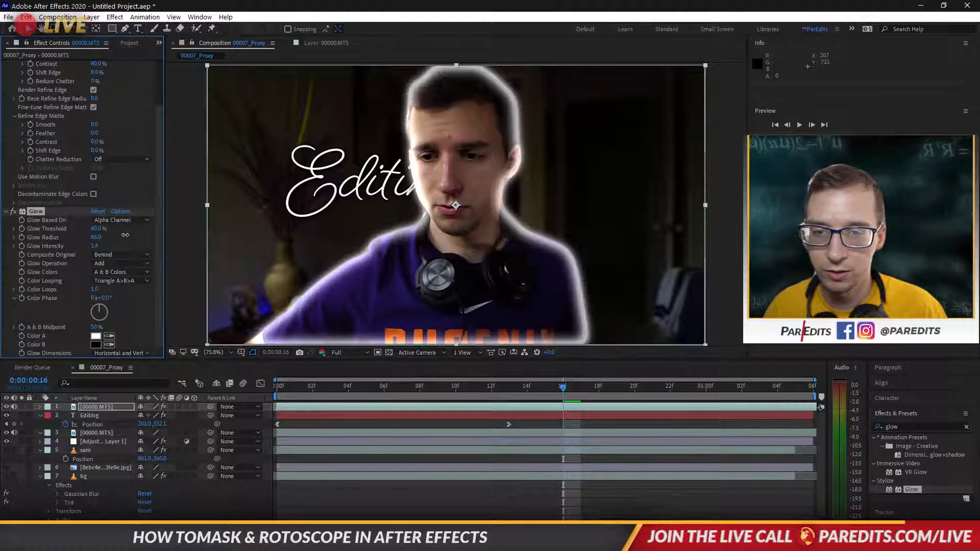
click(112, 253)
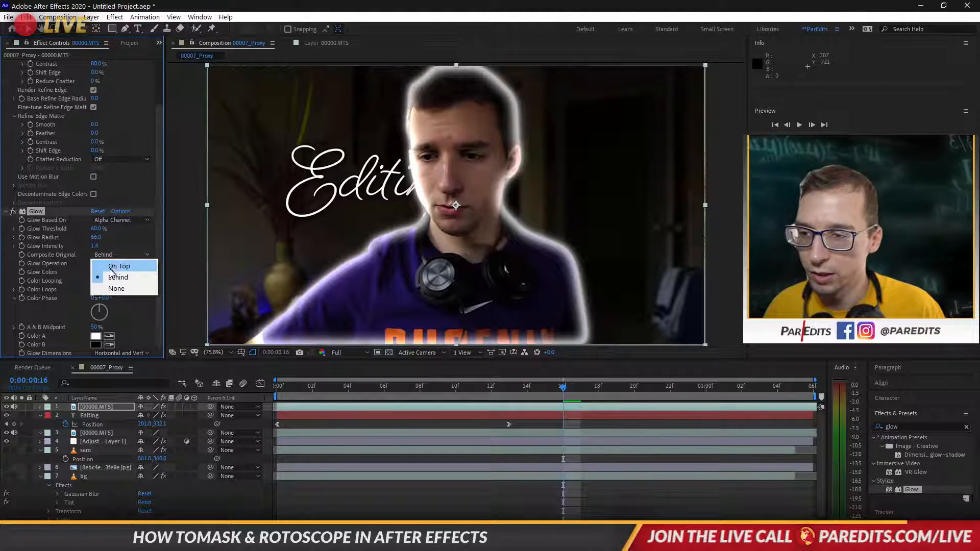
click(110, 277)
click(110, 264)
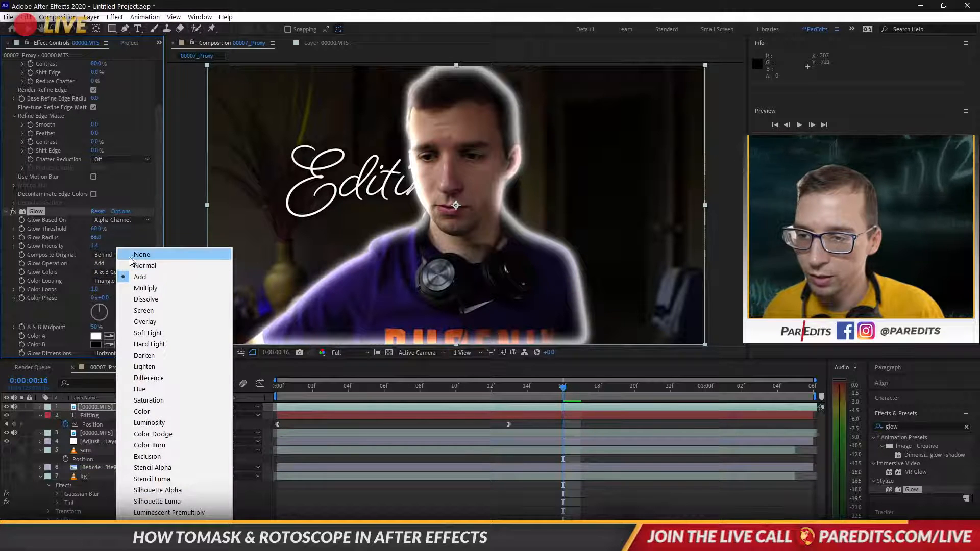
click(75, 265)
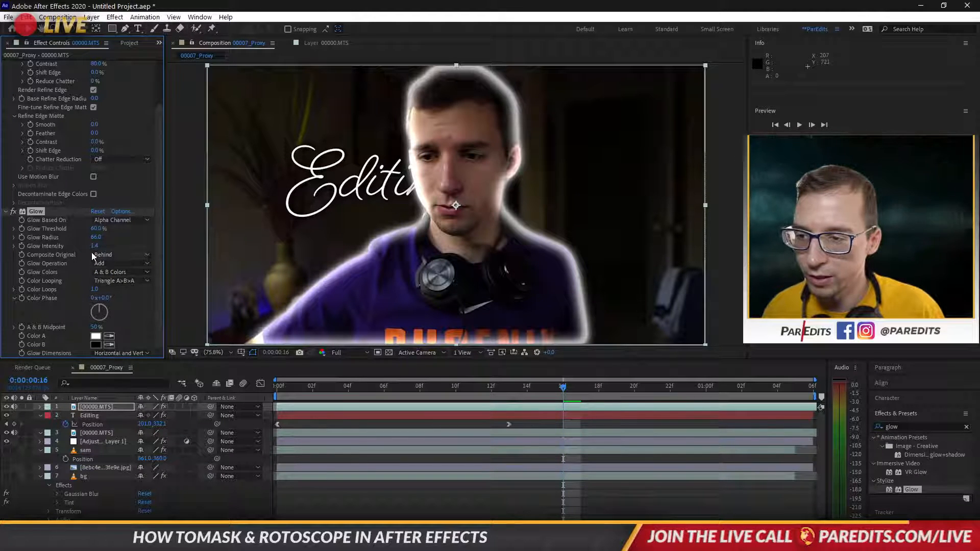
drag(94, 230, 2, 242)
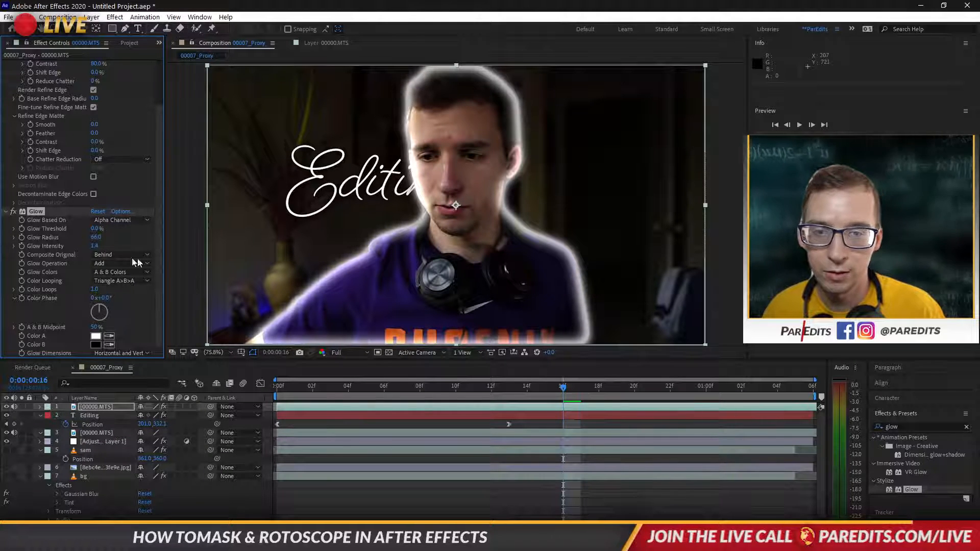
Composite the original On Top of the glow and set Glow Threshold to 37.3%, Glow Radius to 224 and Glow Intensity to 0.6.
click(112, 252)
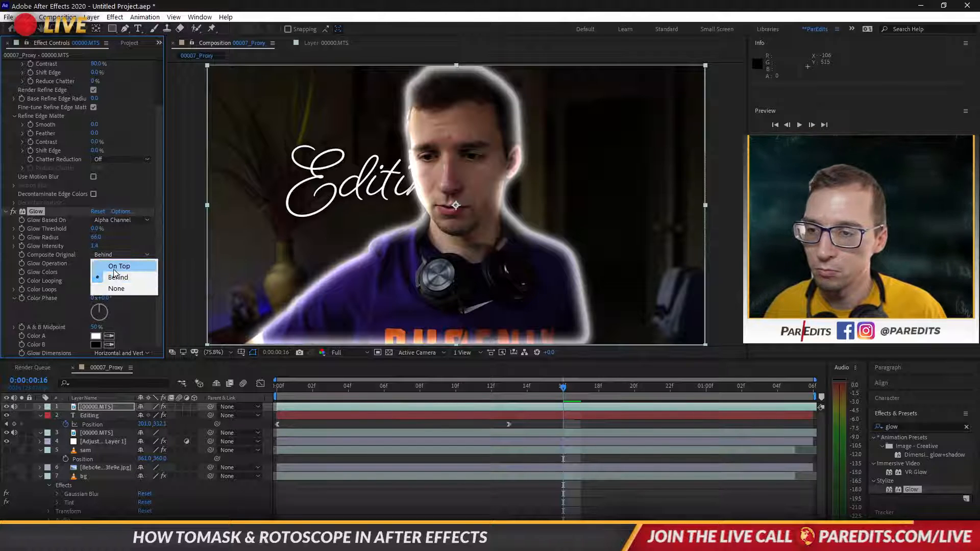
click(113, 265)
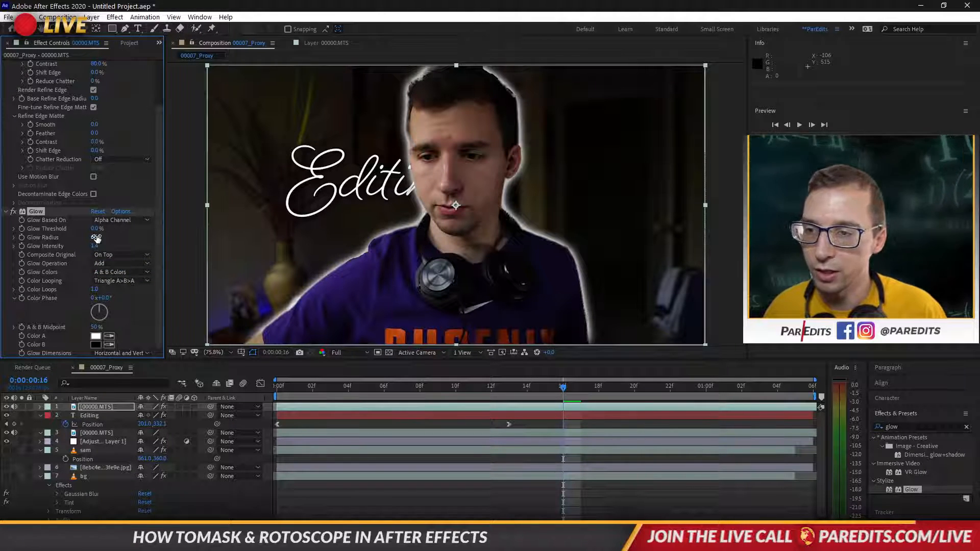
drag(96, 237, 144, 229)
drag(247, 212, 151, 234)
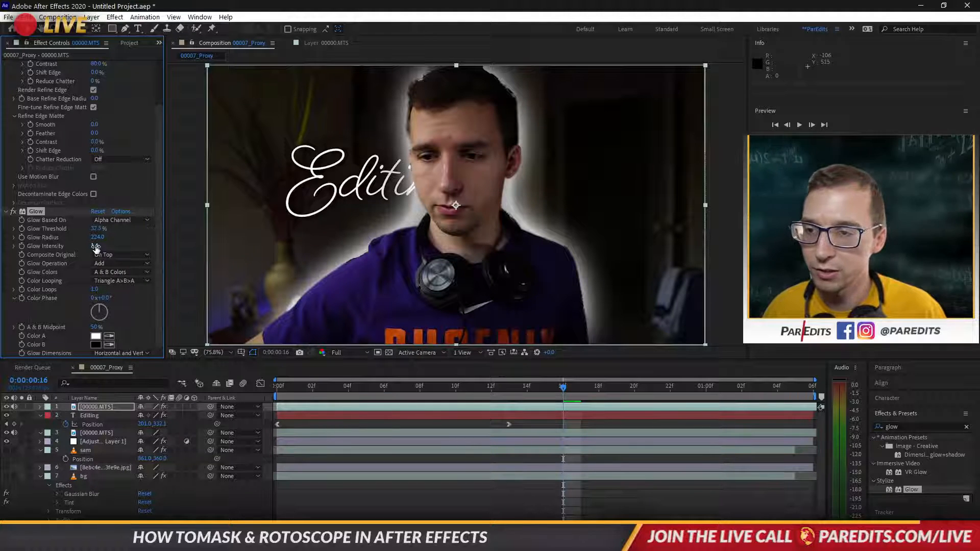
drag(94, 246, 57, 249)
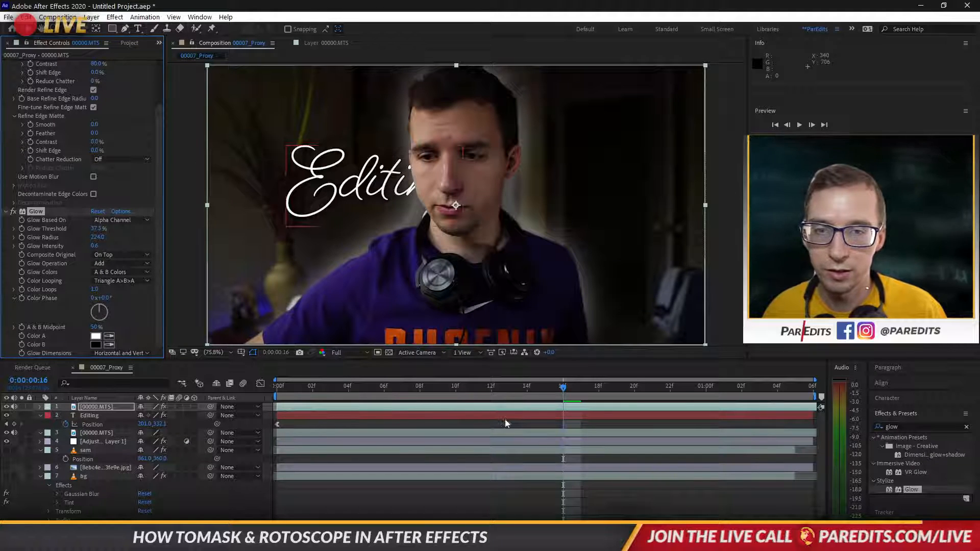
Set the glow's Color A to the pale yellow FFDA77.
click(601, 421)
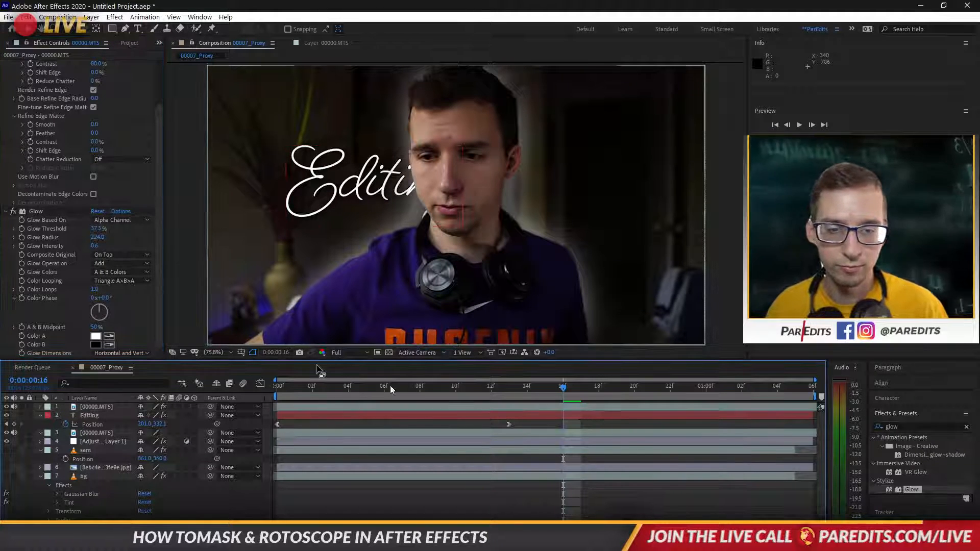
click(95, 336)
click(156, 140)
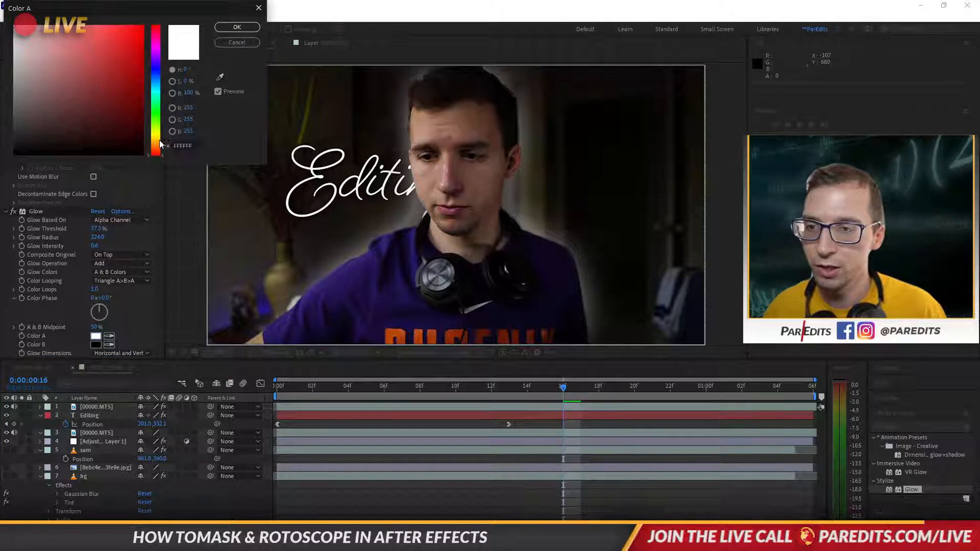
drag(123, 120, 170, 30)
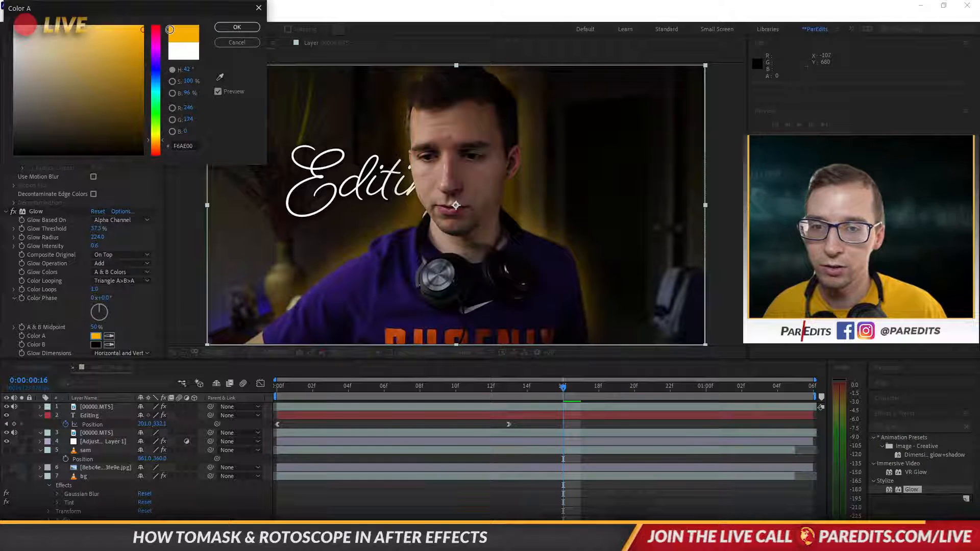
drag(161, 145, 162, 140)
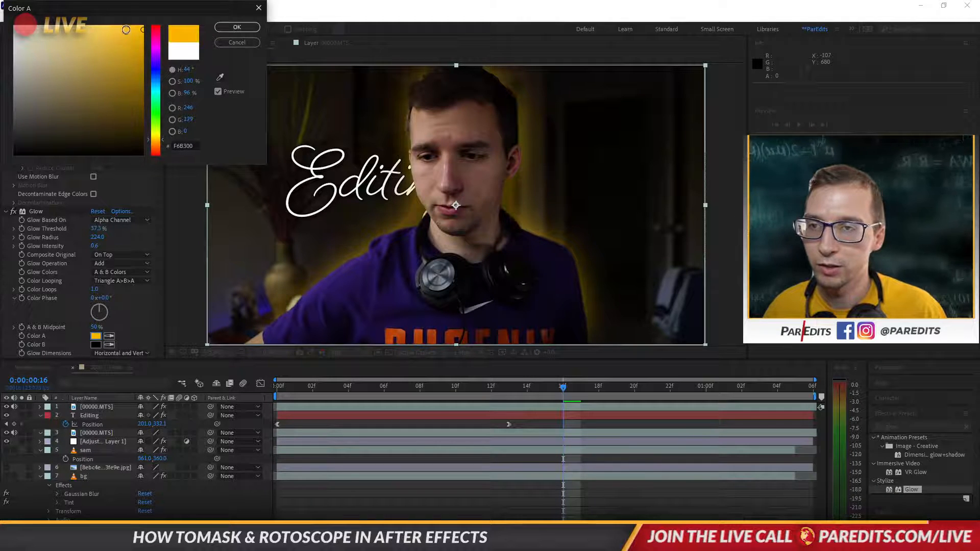
drag(126, 30, 111, 28)
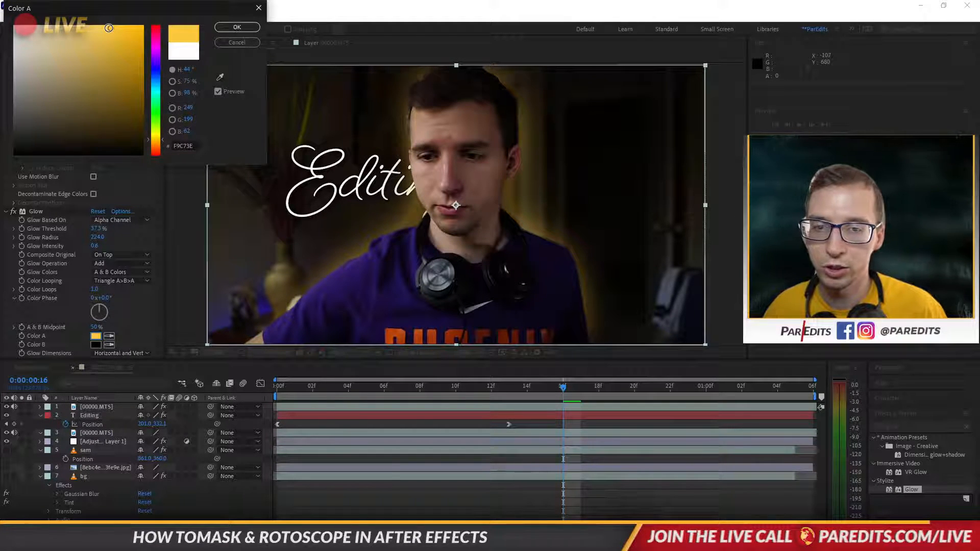
drag(112, 53, 83, 10)
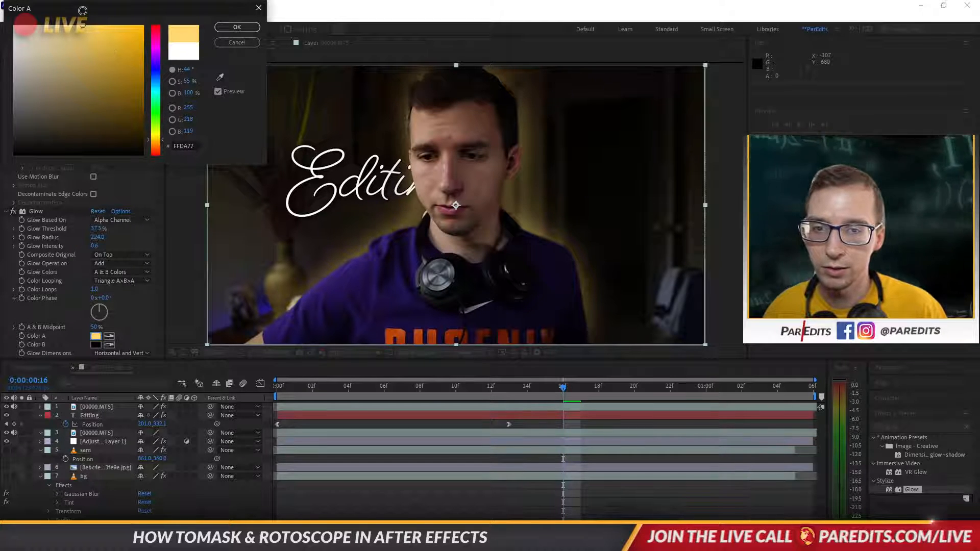
click(237, 26)
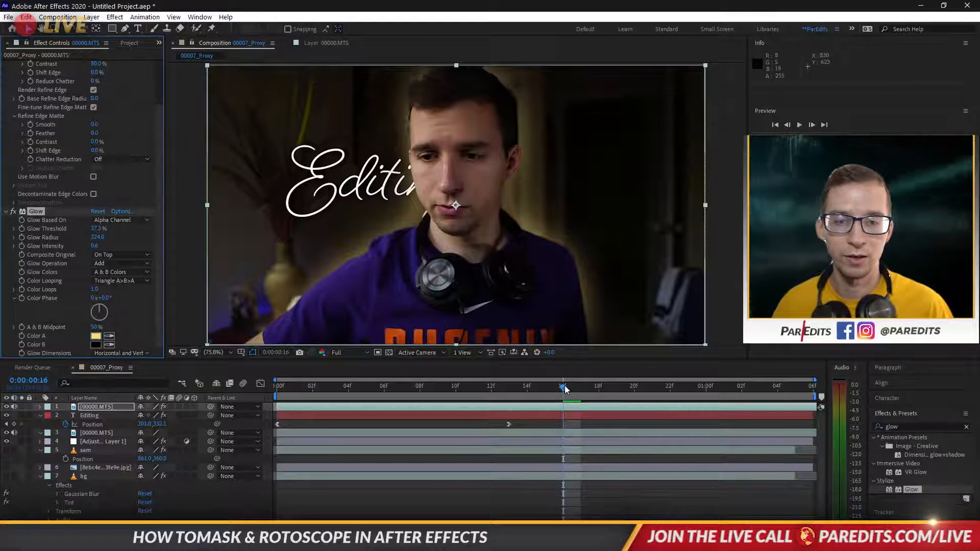
Scrub back through the composition to 0:00:00:08 to examine the yellow glow around the man on earlier frames.
drag(560, 386, 553, 389)
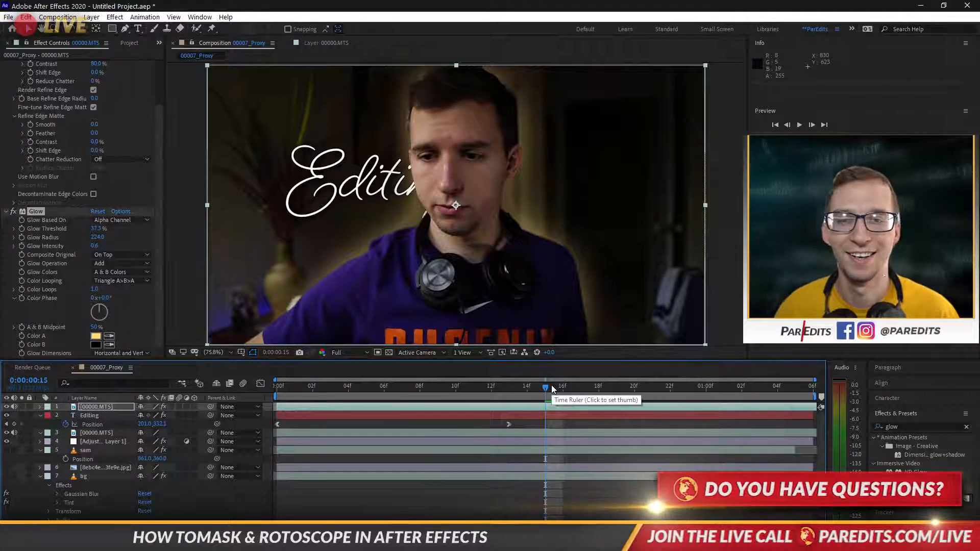
click(522, 391)
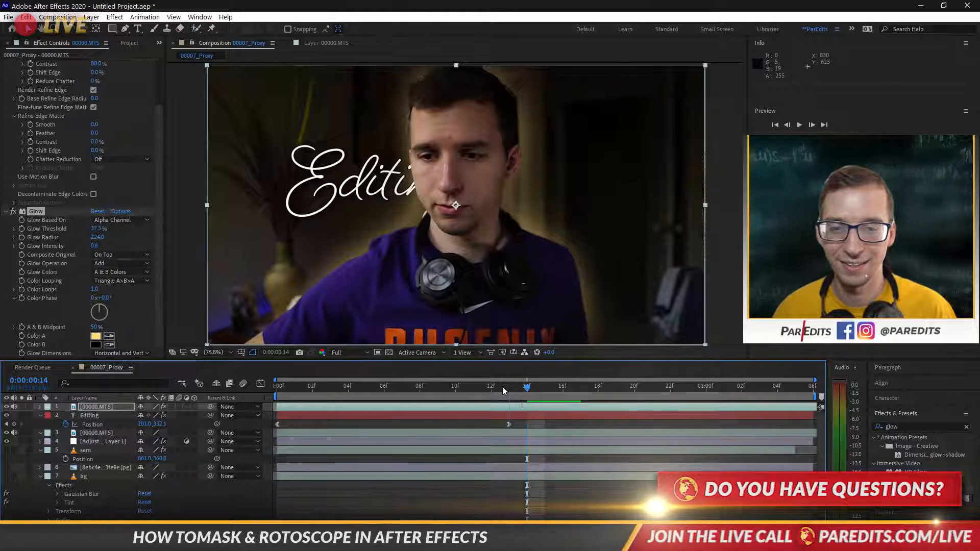
click(503, 387)
click(492, 385)
click(469, 387)
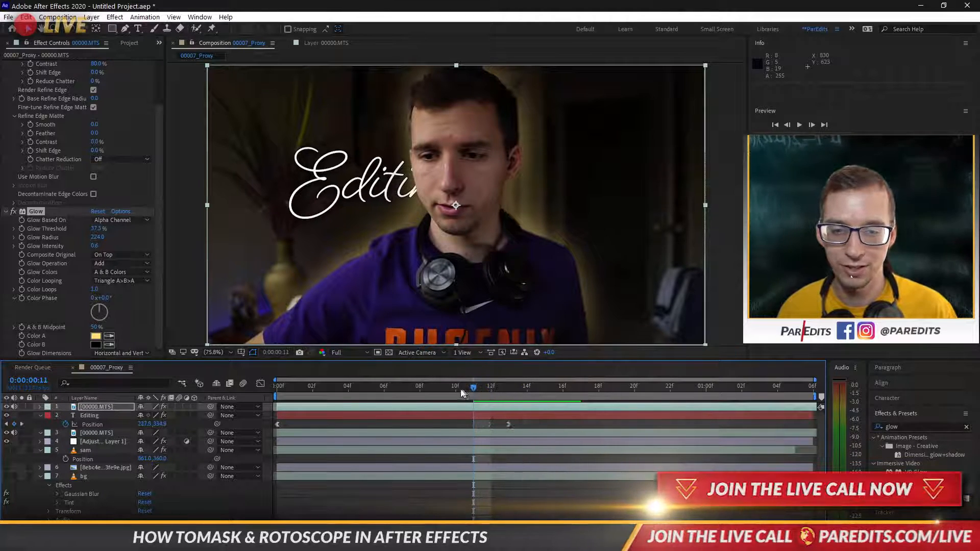
click(452, 387)
click(438, 388)
click(419, 388)
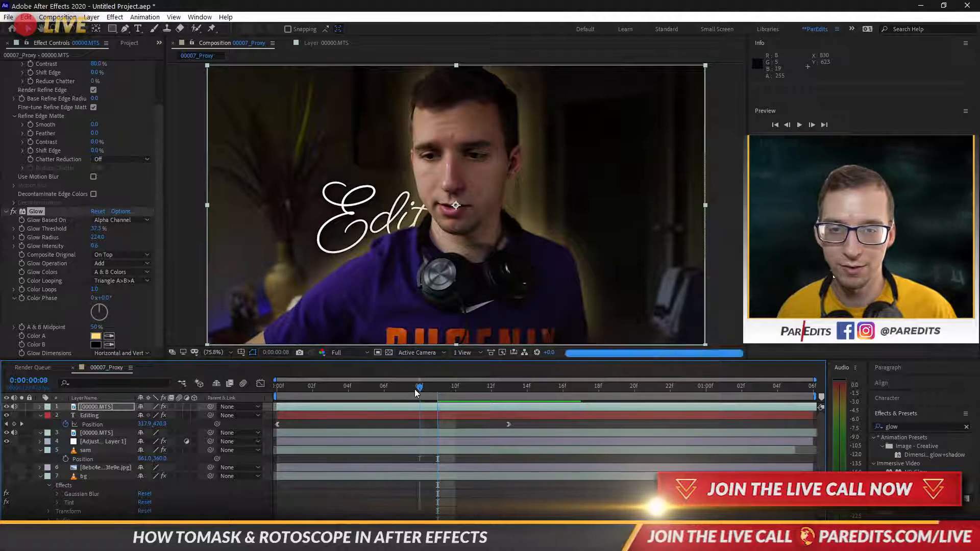
Scrub back to the first frame of the composition and preview the animated Editing text behind the glowing man.
click(403, 388)
click(384, 388)
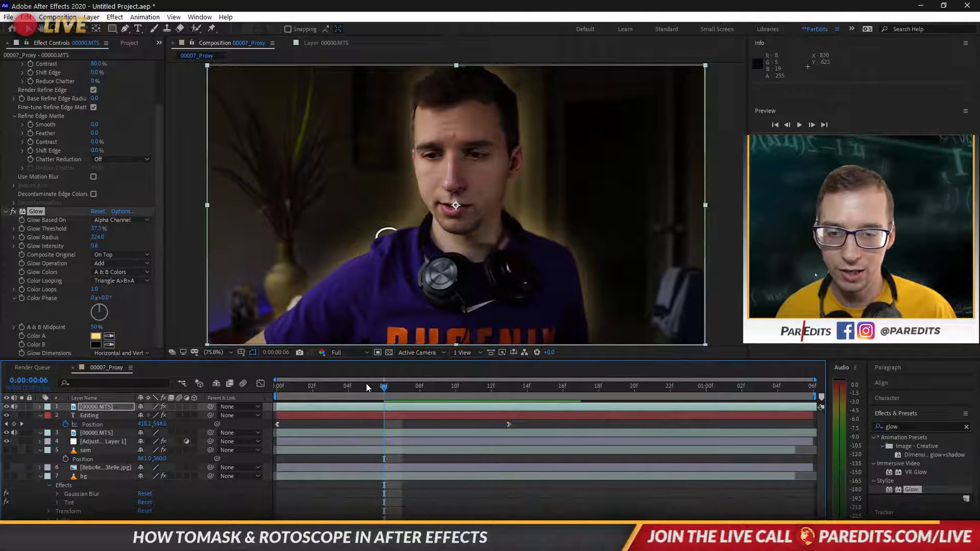
click(366, 386)
click(347, 386)
click(305, 387)
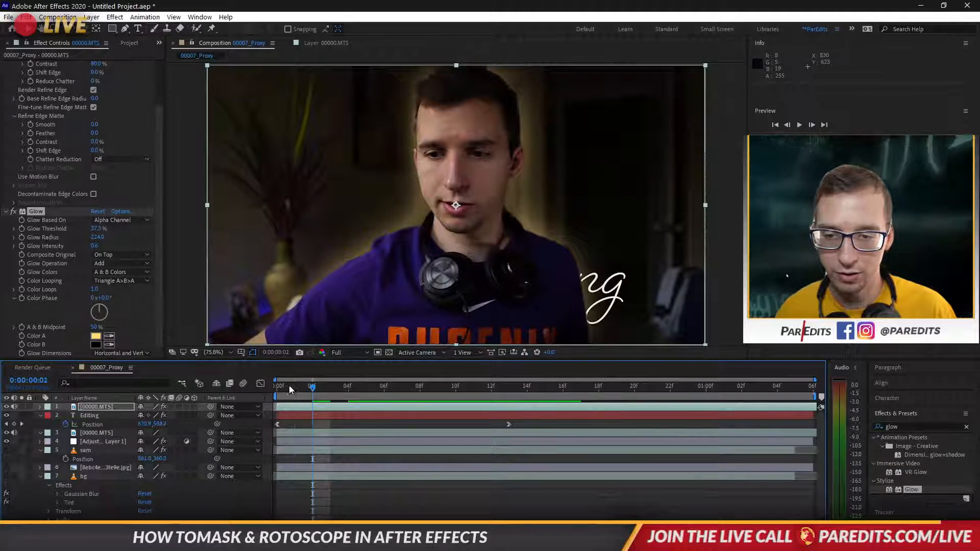
click(289, 386)
click(281, 387)
key(space)
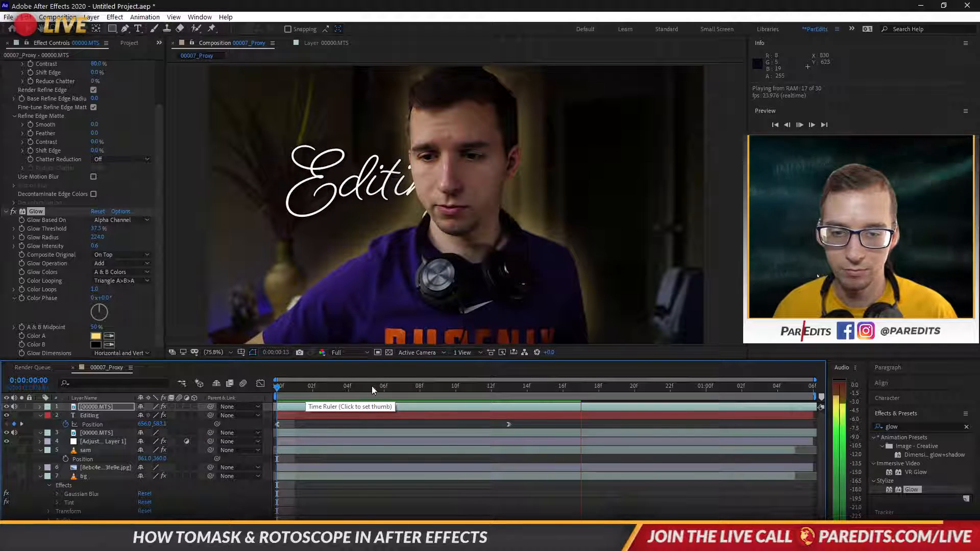
key(space)
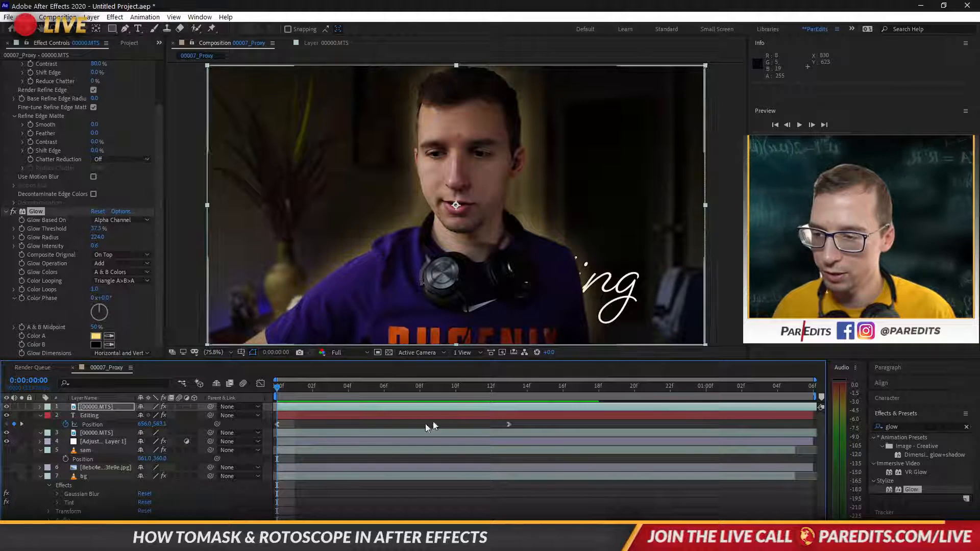
key(space)
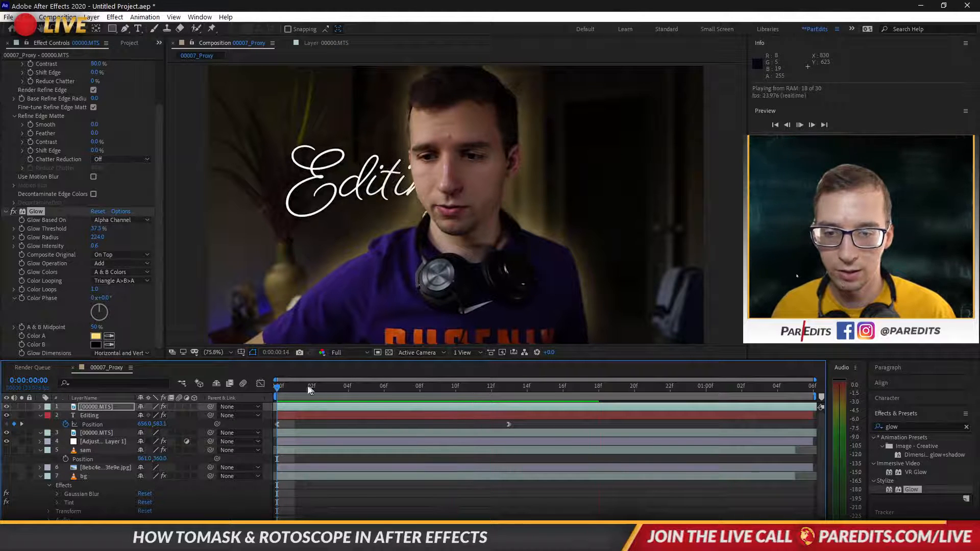
At 0:00:00:09, reveal the effects of the top 00000.MTS layer and toggle its Glow off and on to compare.
drag(309, 391, 445, 381)
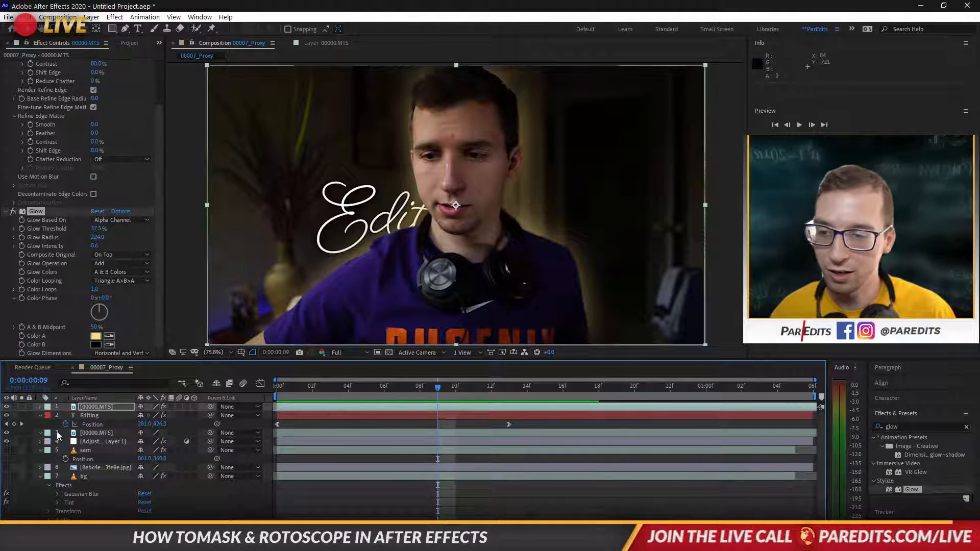
click(99, 406)
key(e)
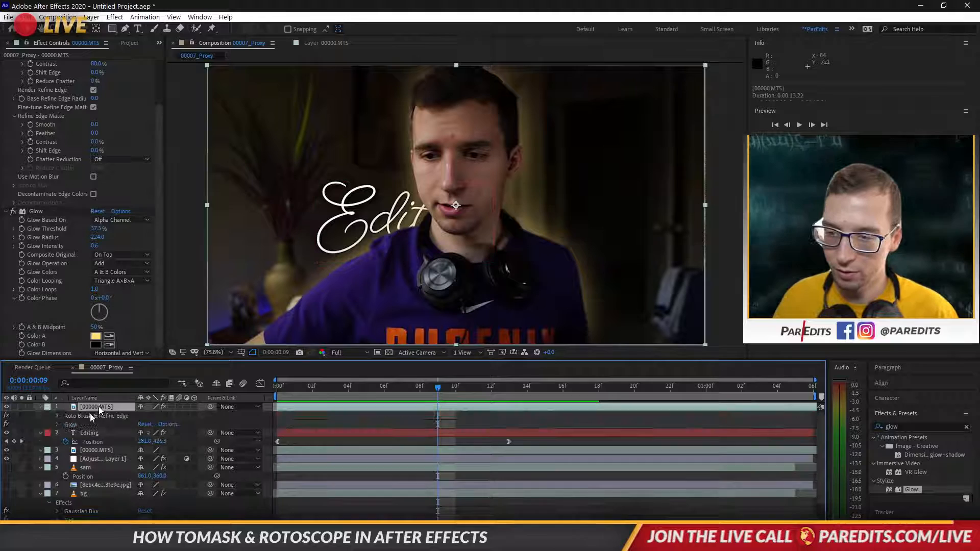
click(7, 423)
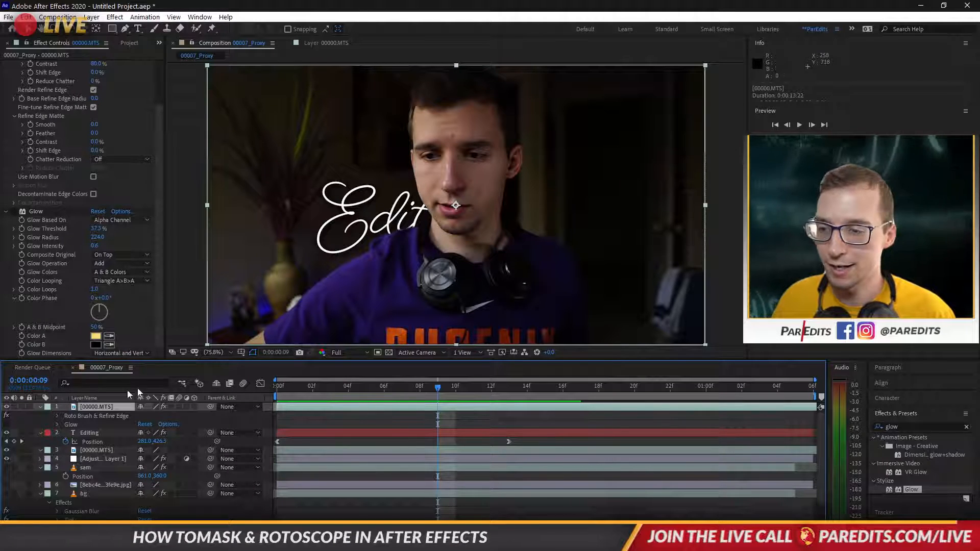
click(8, 424)
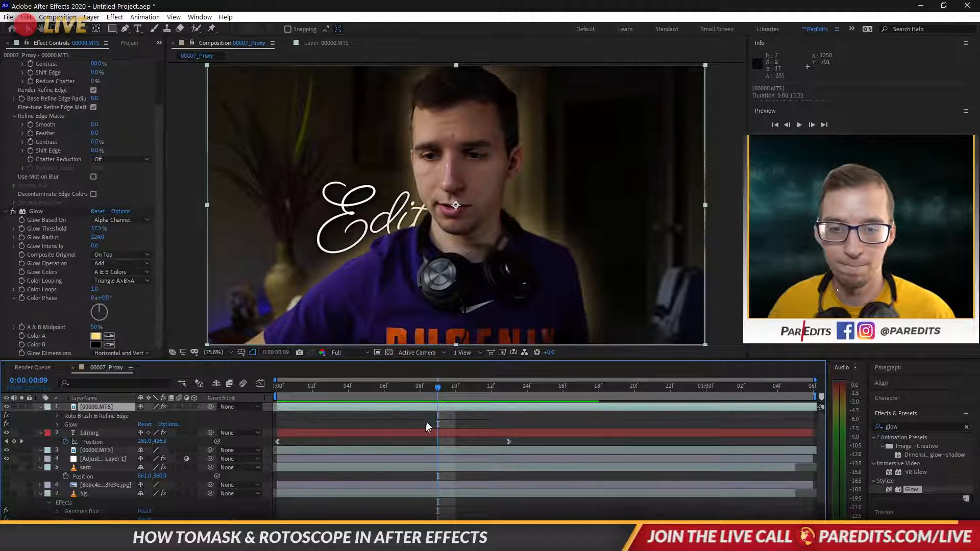
Scrub to 0:00:00:18 and step frame by frame to 0:00:00:23 to examine the rotoscoped edge and glow.
mouse_move(437, 390)
mouse_down()
mouse_move(457, 387)
mouse_move(317, 387)
mouse_move(517, 391)
mouse_move(396, 389)
mouse_move(444, 405)
mouse_move(599, 404)
mouse_move(347, 387)
mouse_move(459, 386)
mouse_up()
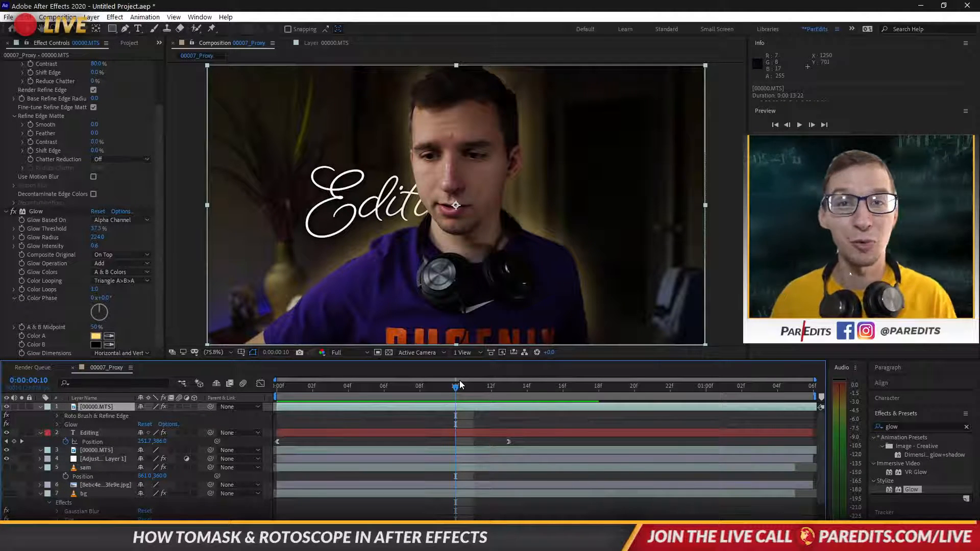
drag(456, 386, 599, 396)
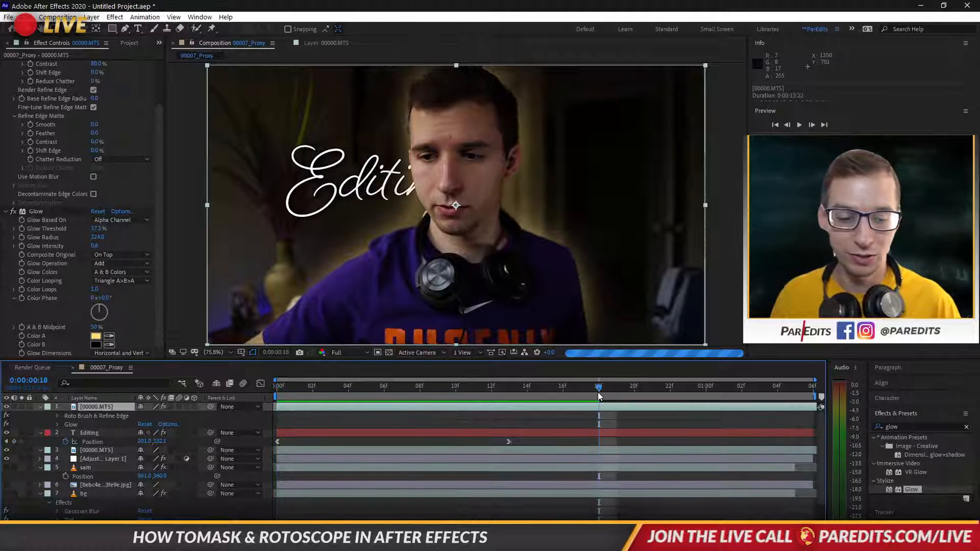
key(Page_Down)
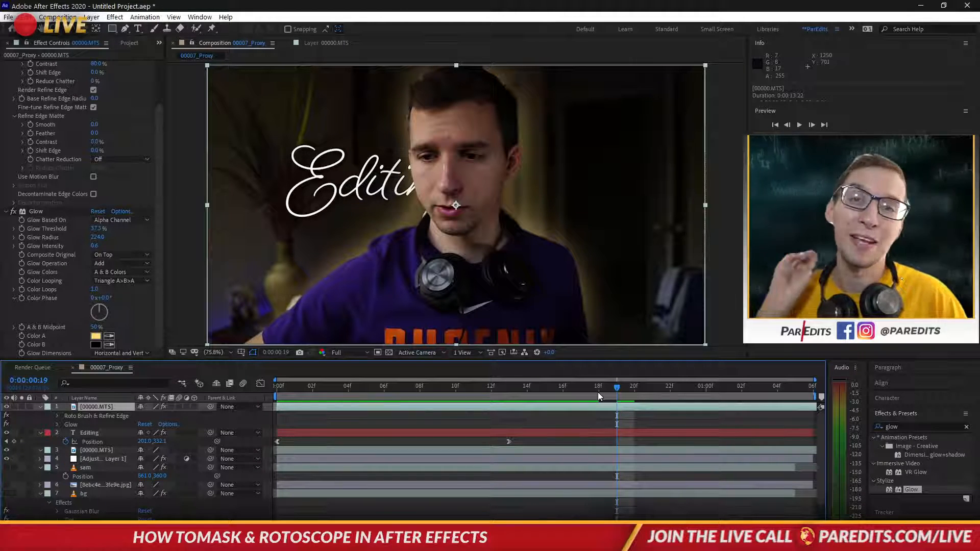
key(Page_Down)
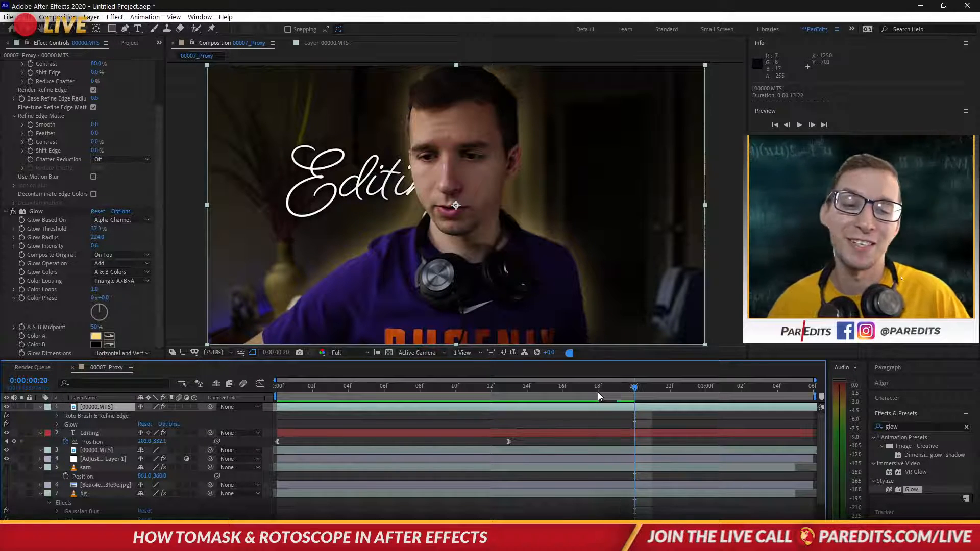
key(Page_Up)
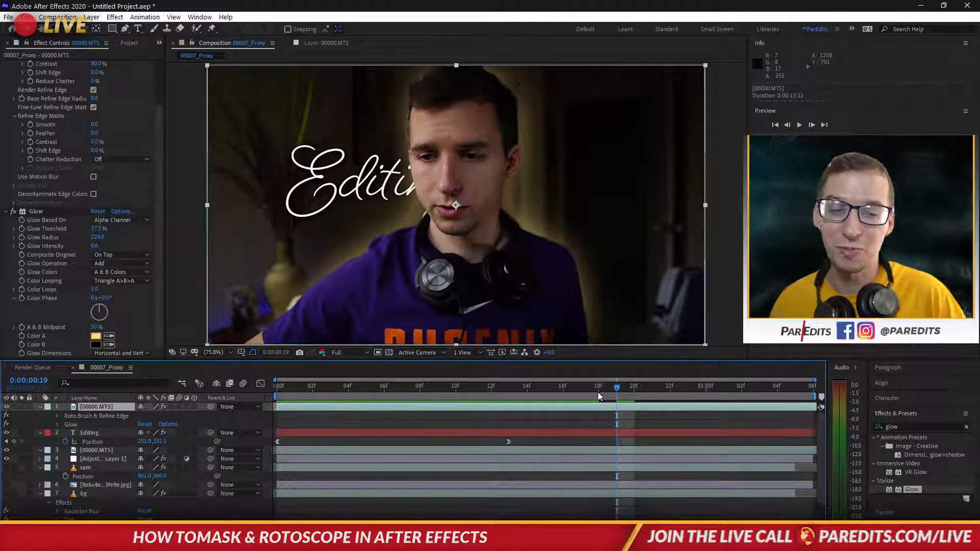
key(Page_Up)
key(Page_Down)
key(Page_Down)
key(Page_Down)
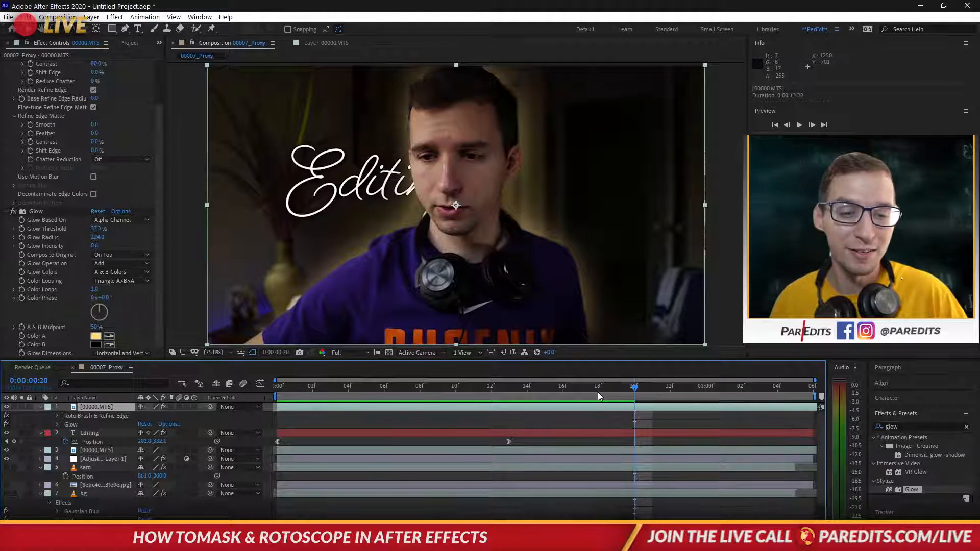
key(Page_Down)
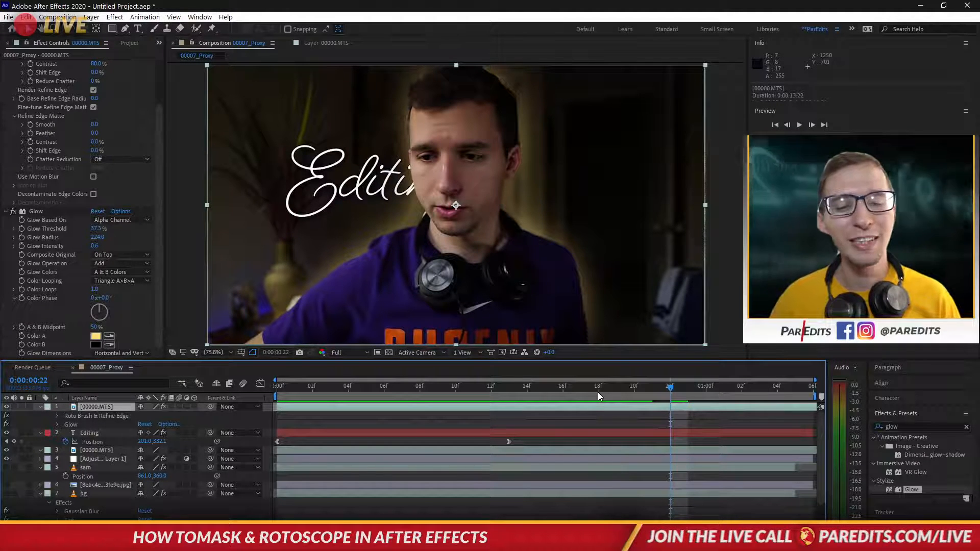
key(Page_Up)
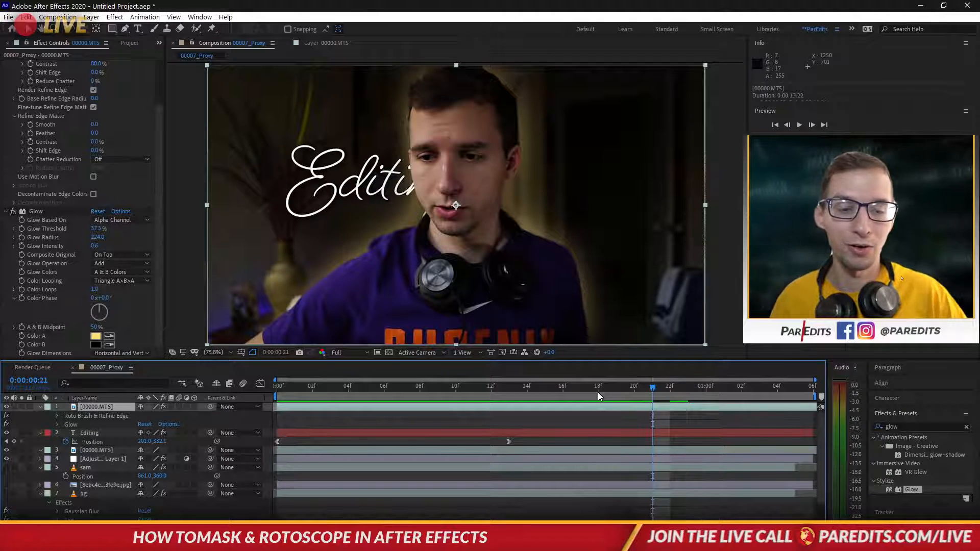
key(Page_Down)
key(Page_Down)
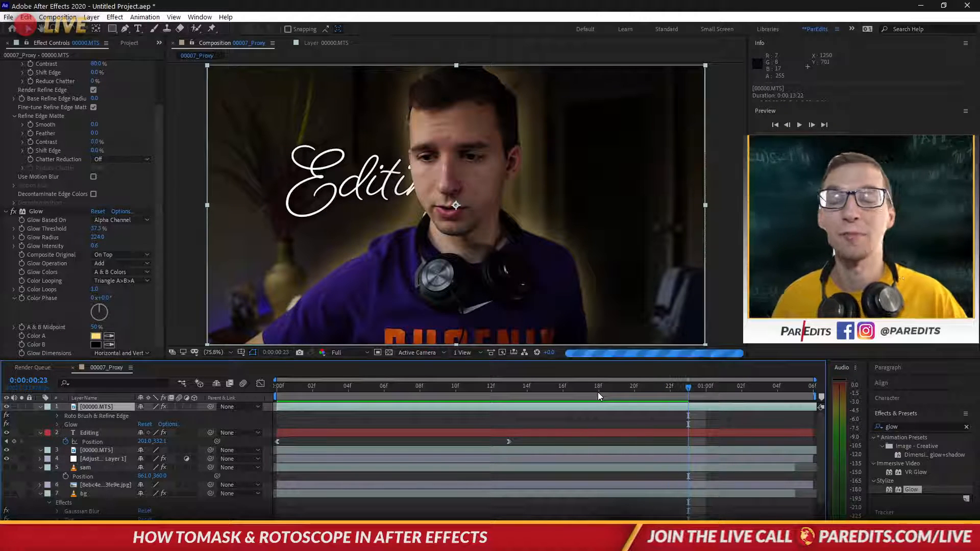